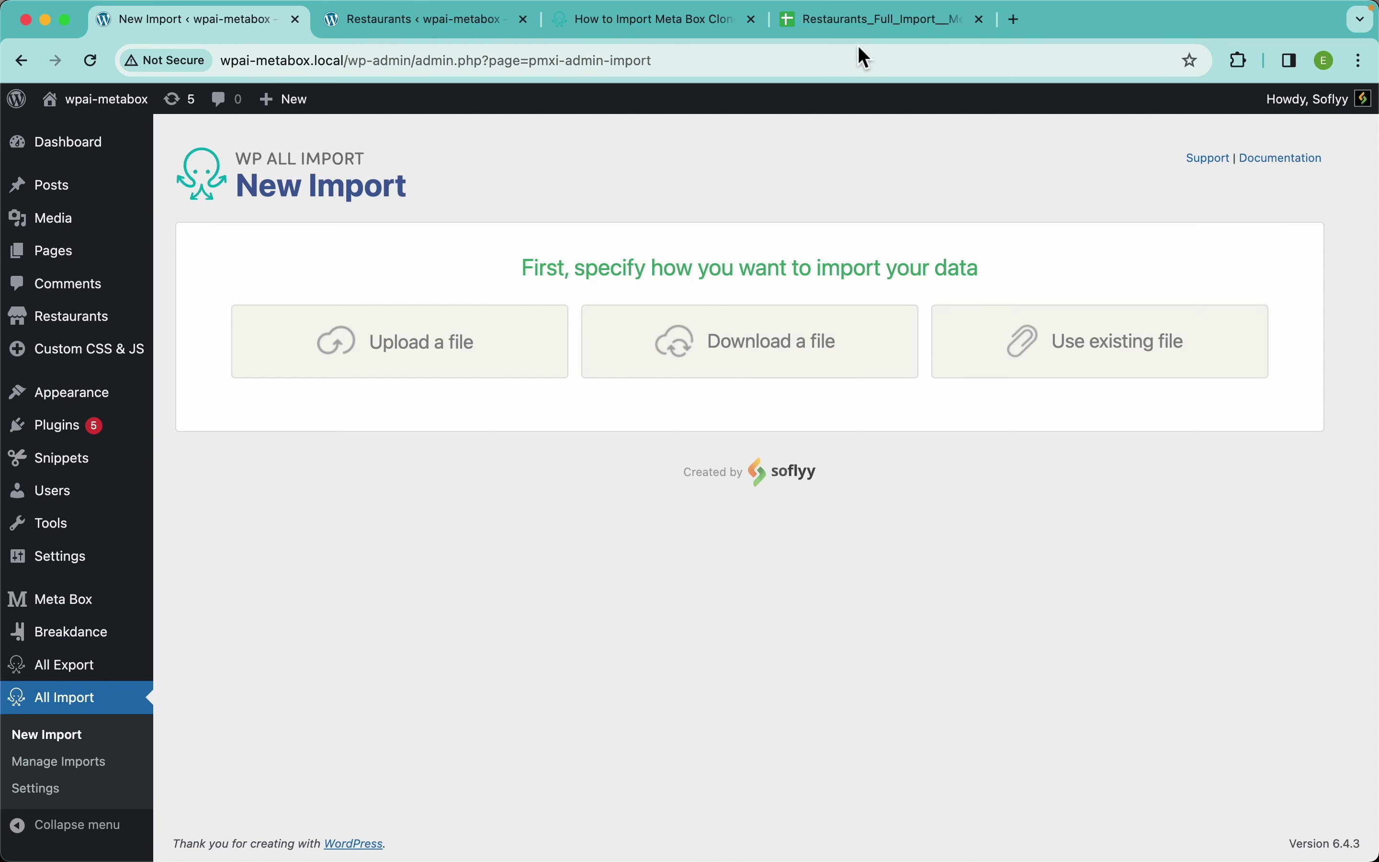
# Switch to the Restaurants_Full_Import__MetaBox sheet, set its general access to anyone with the link and copy the sharing link.
pyautogui.click(852, 30)
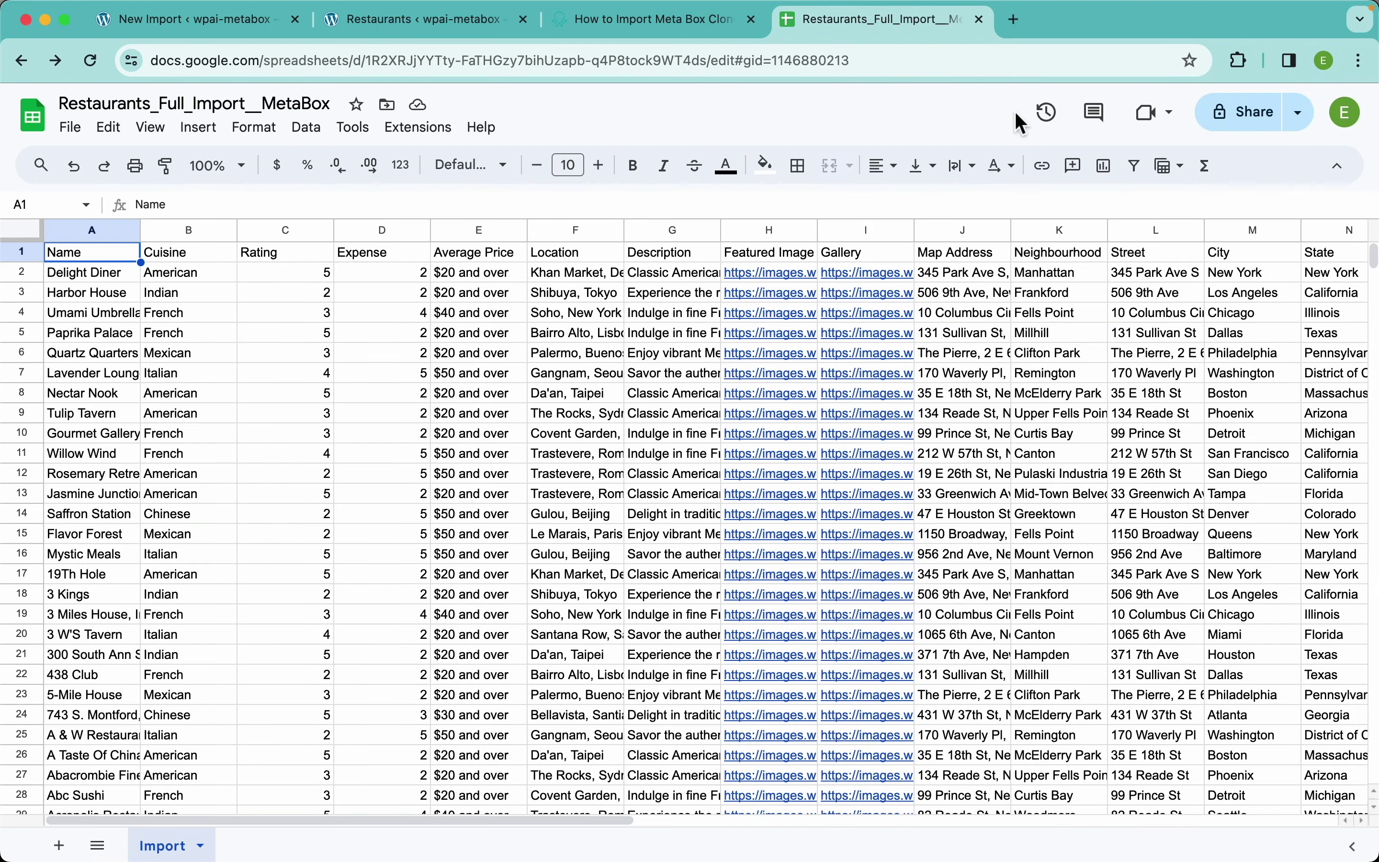
pyautogui.click(1217, 125)
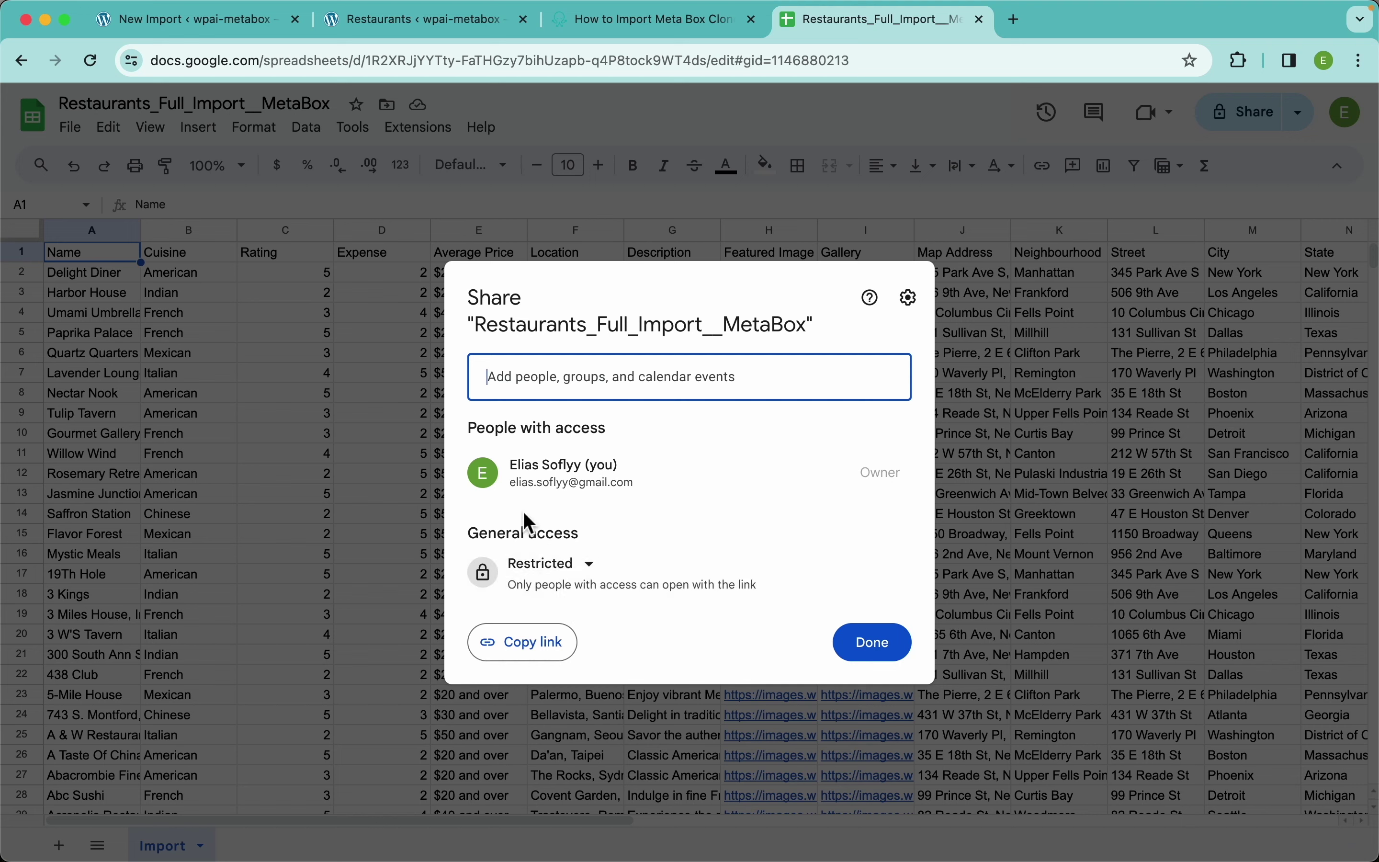
pyautogui.click(562, 565)
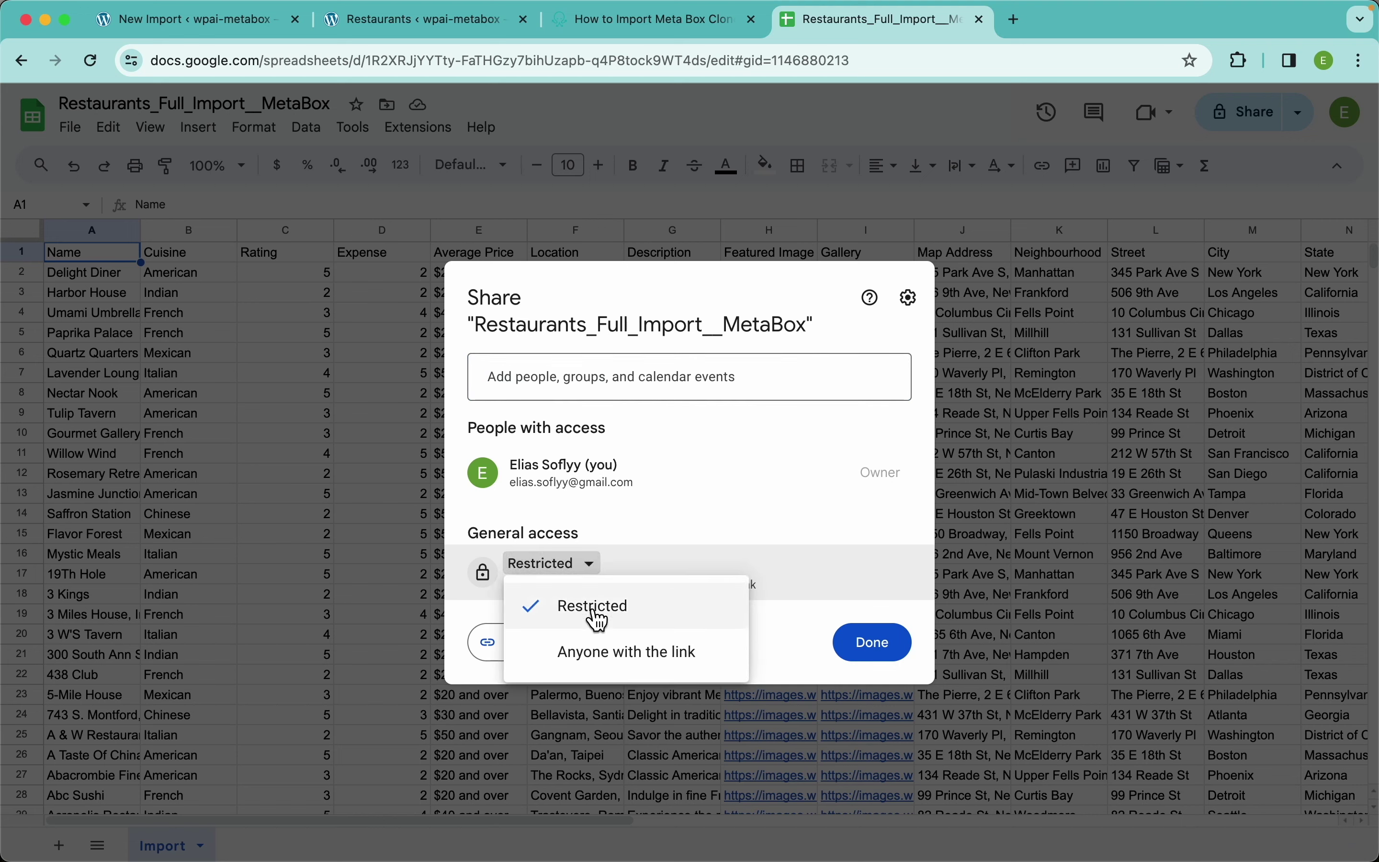
pyautogui.click(665, 655)
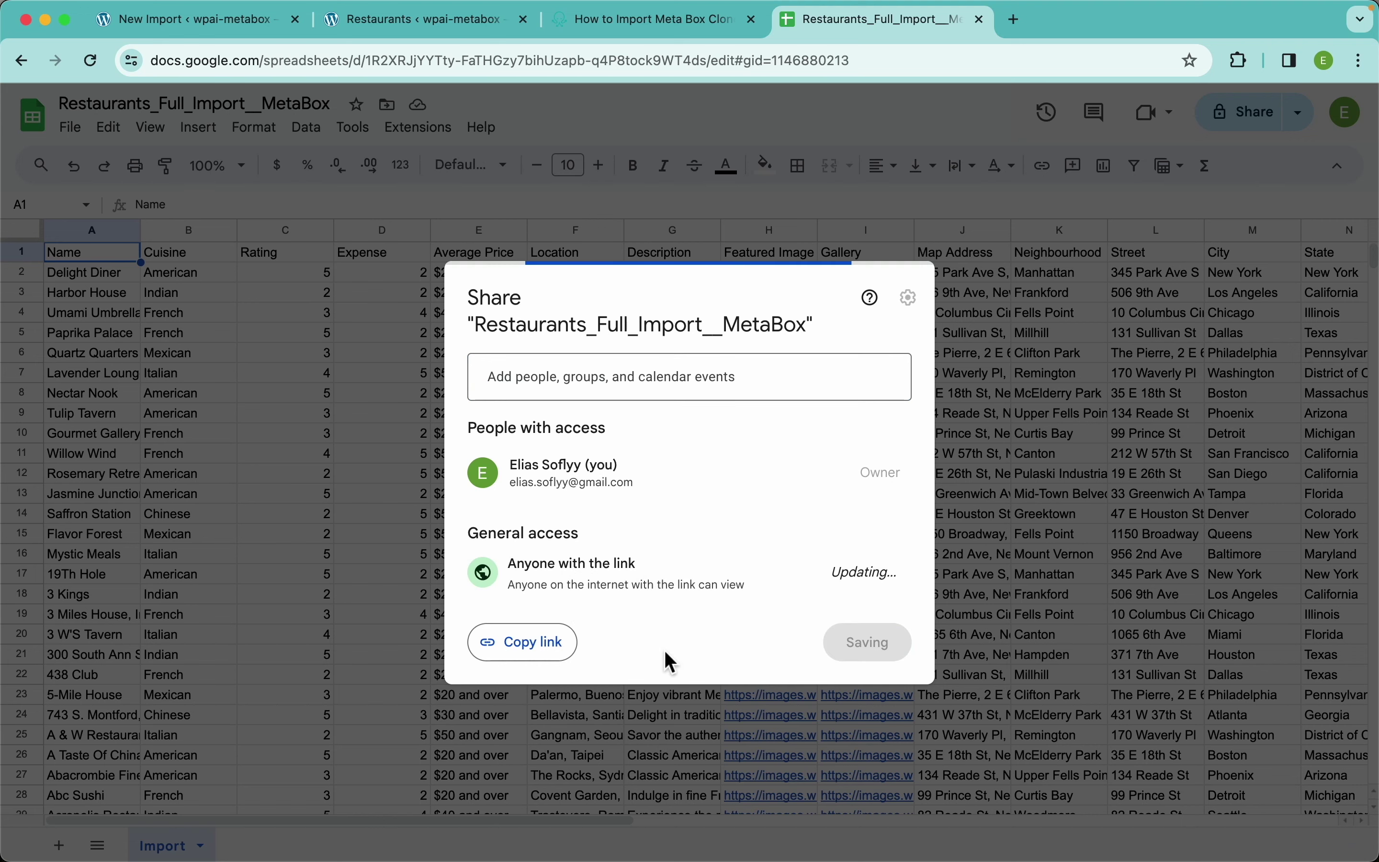
pyautogui.click(549, 649)
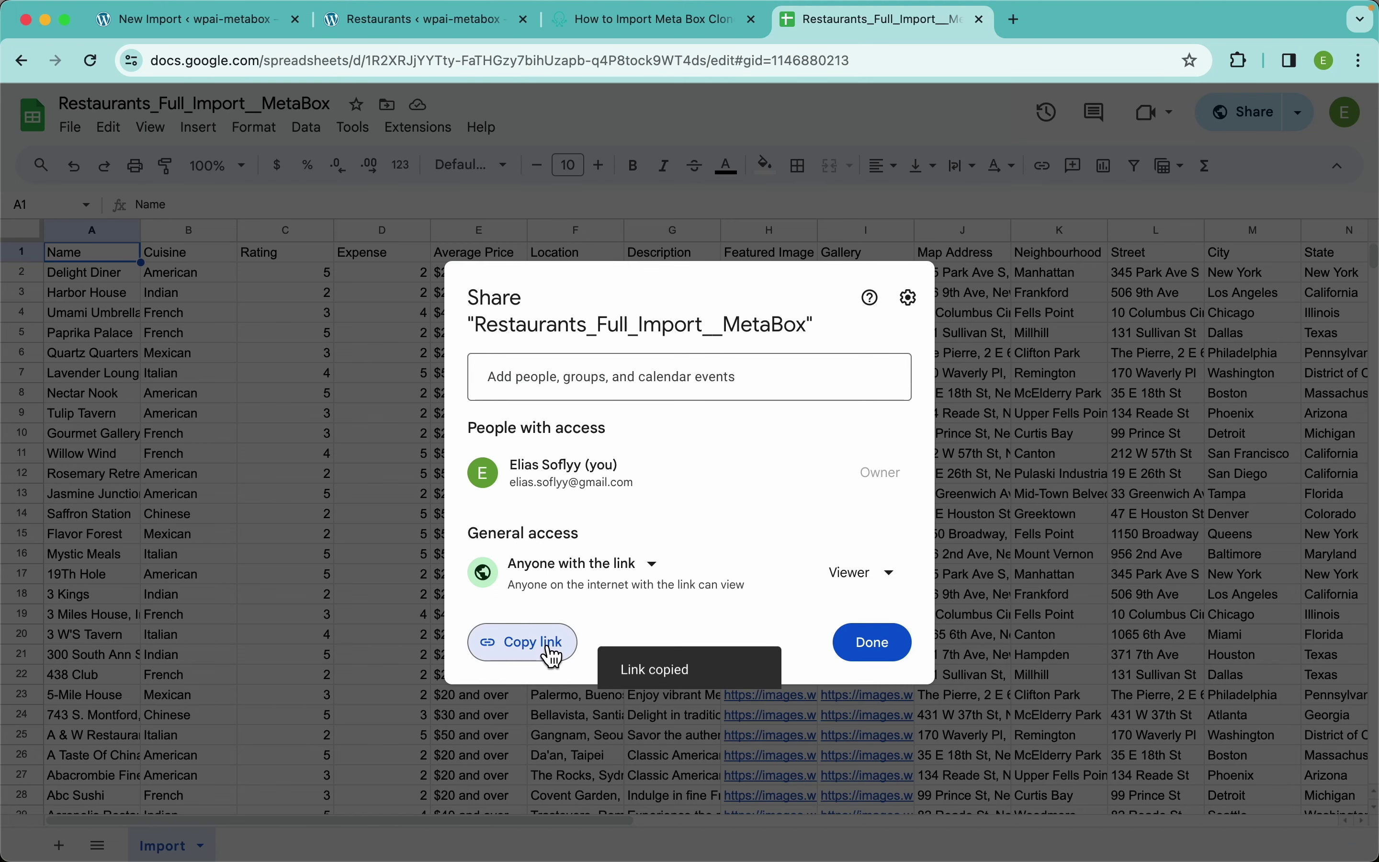
# In the new WP All Import import, download the import file from a URL using the copied Google Sheets link.
pyautogui.click(201, 21)
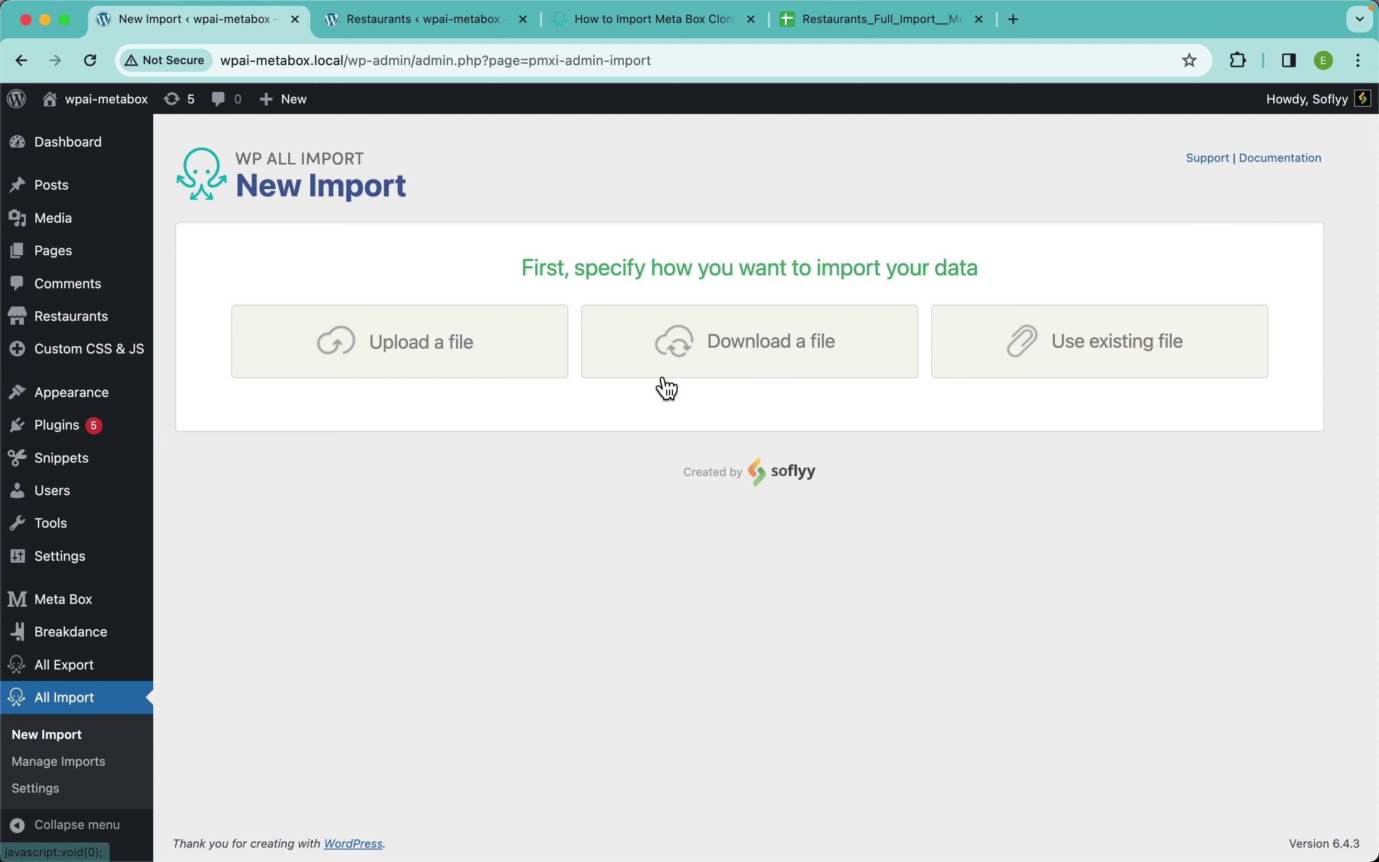
pyautogui.click(764, 374)
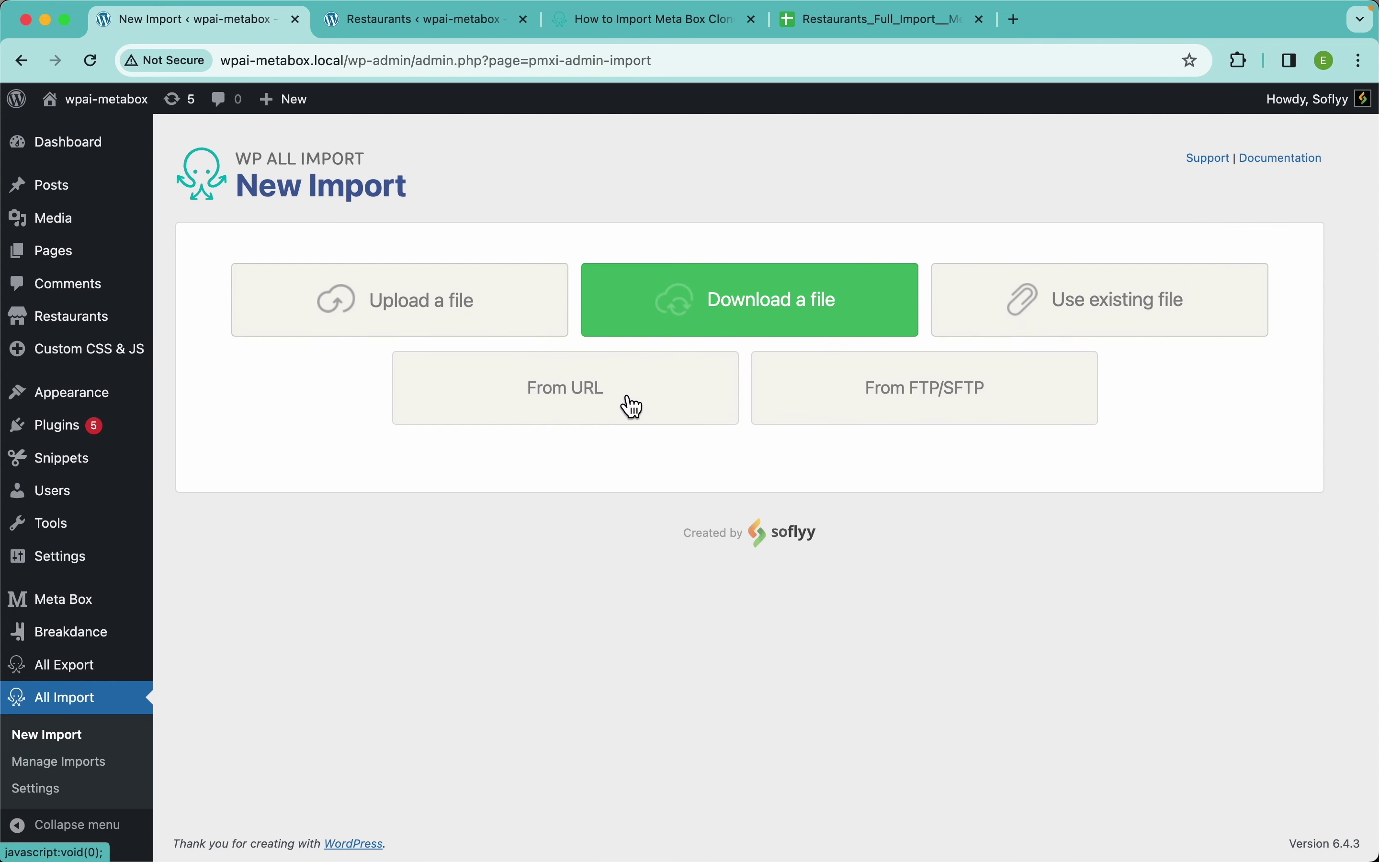
pyautogui.click(633, 406)
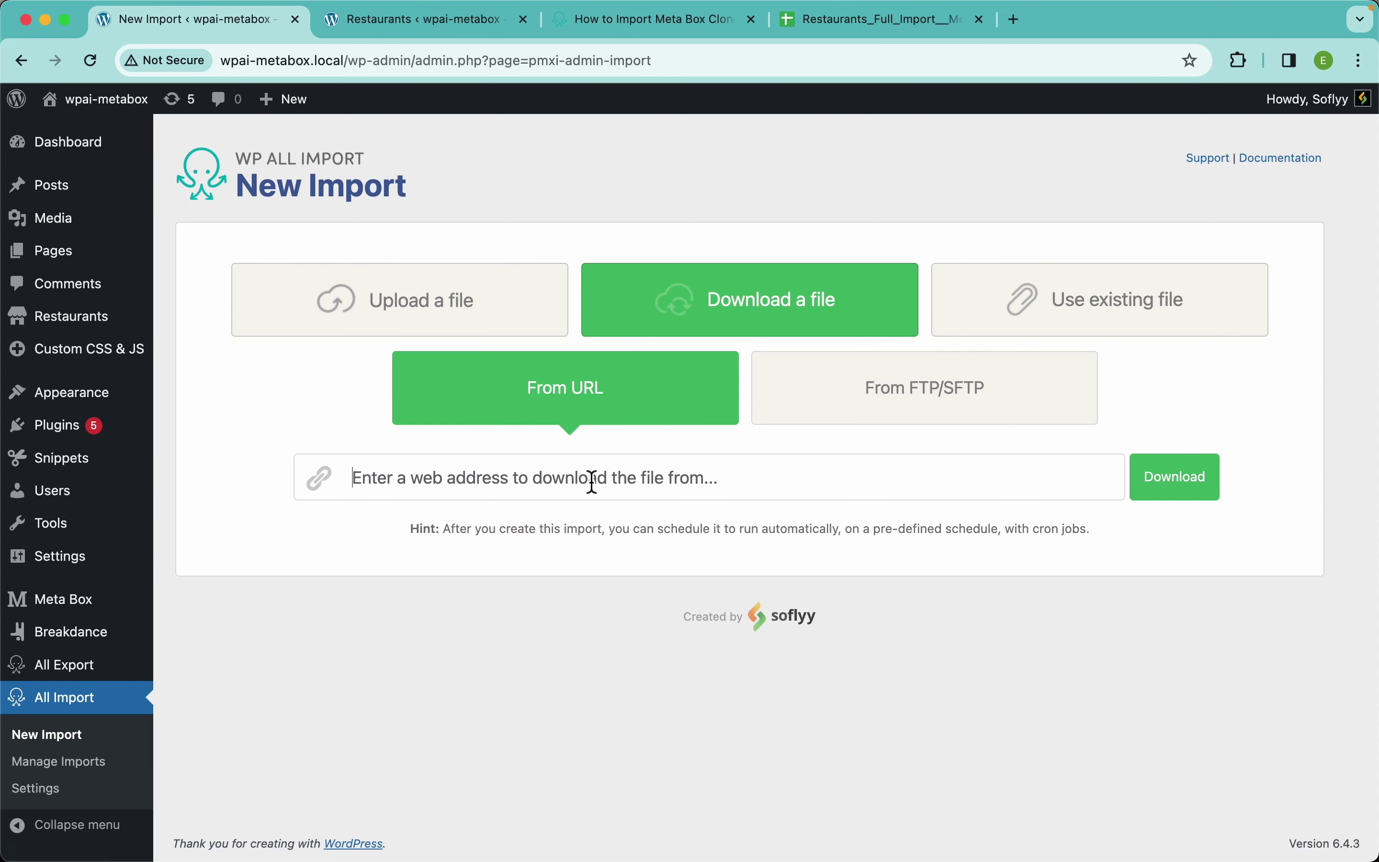
pyautogui.press('super+v')
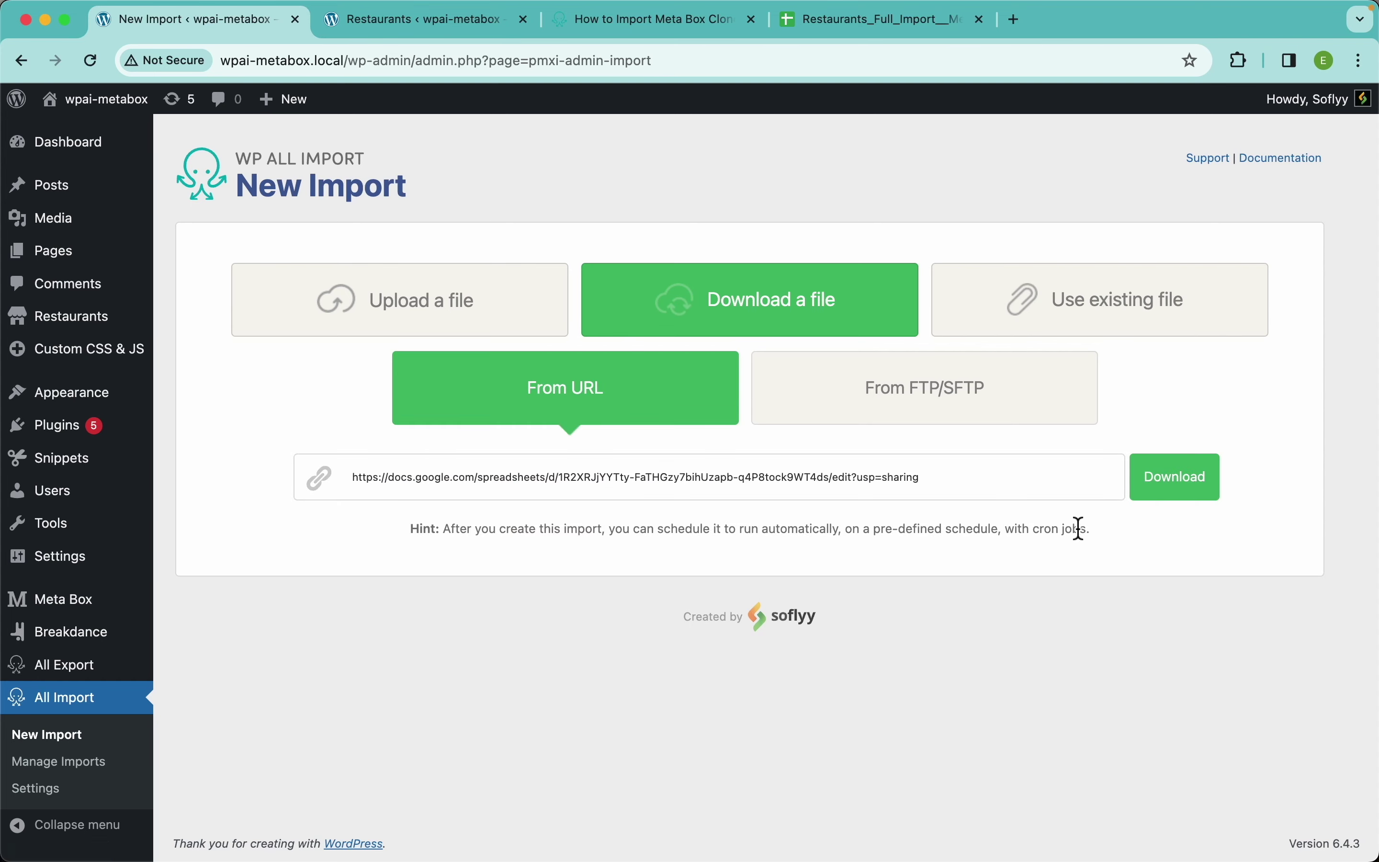
pyautogui.click(1189, 496)
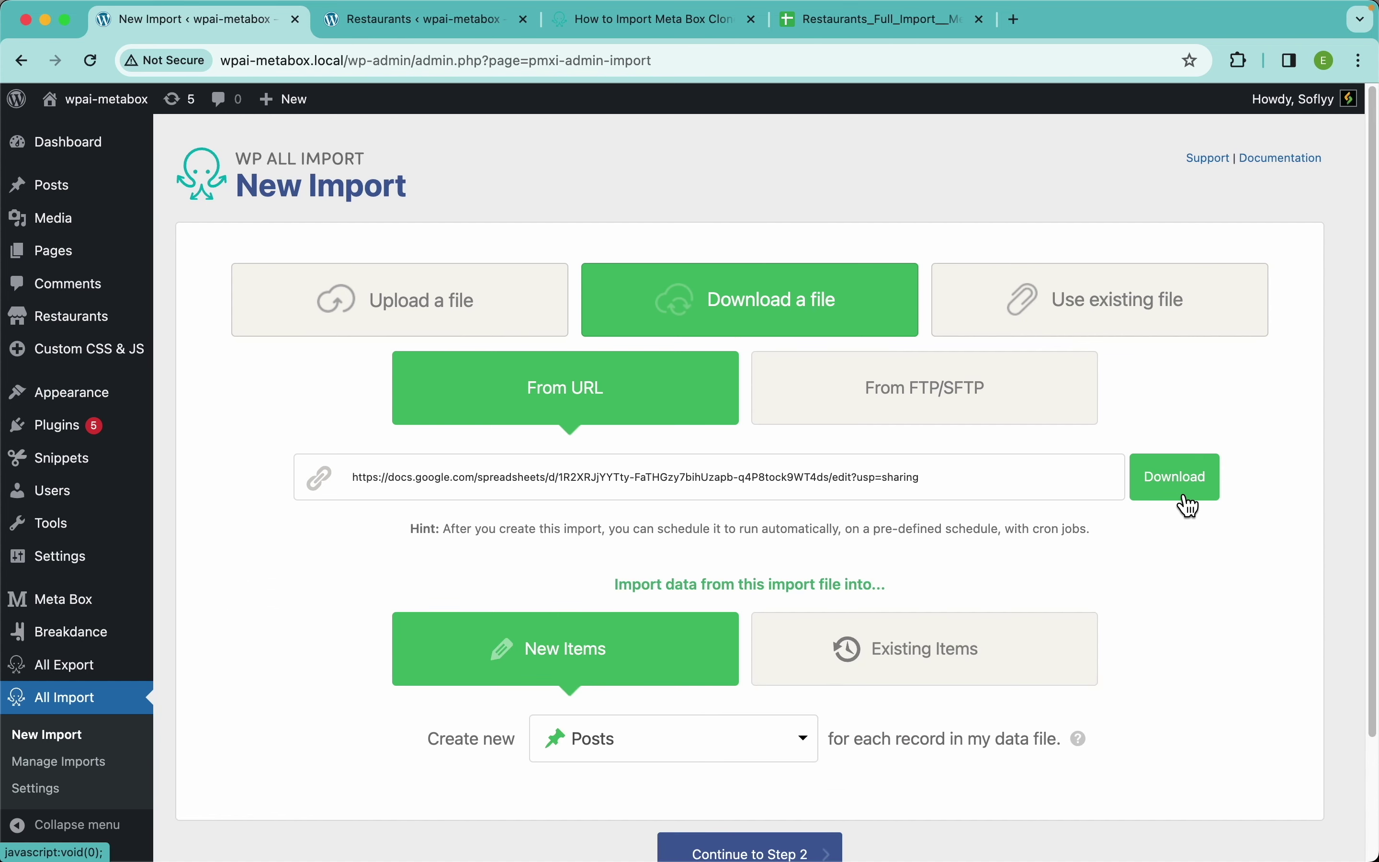
pyautogui.scroll(-3, 938, 563)
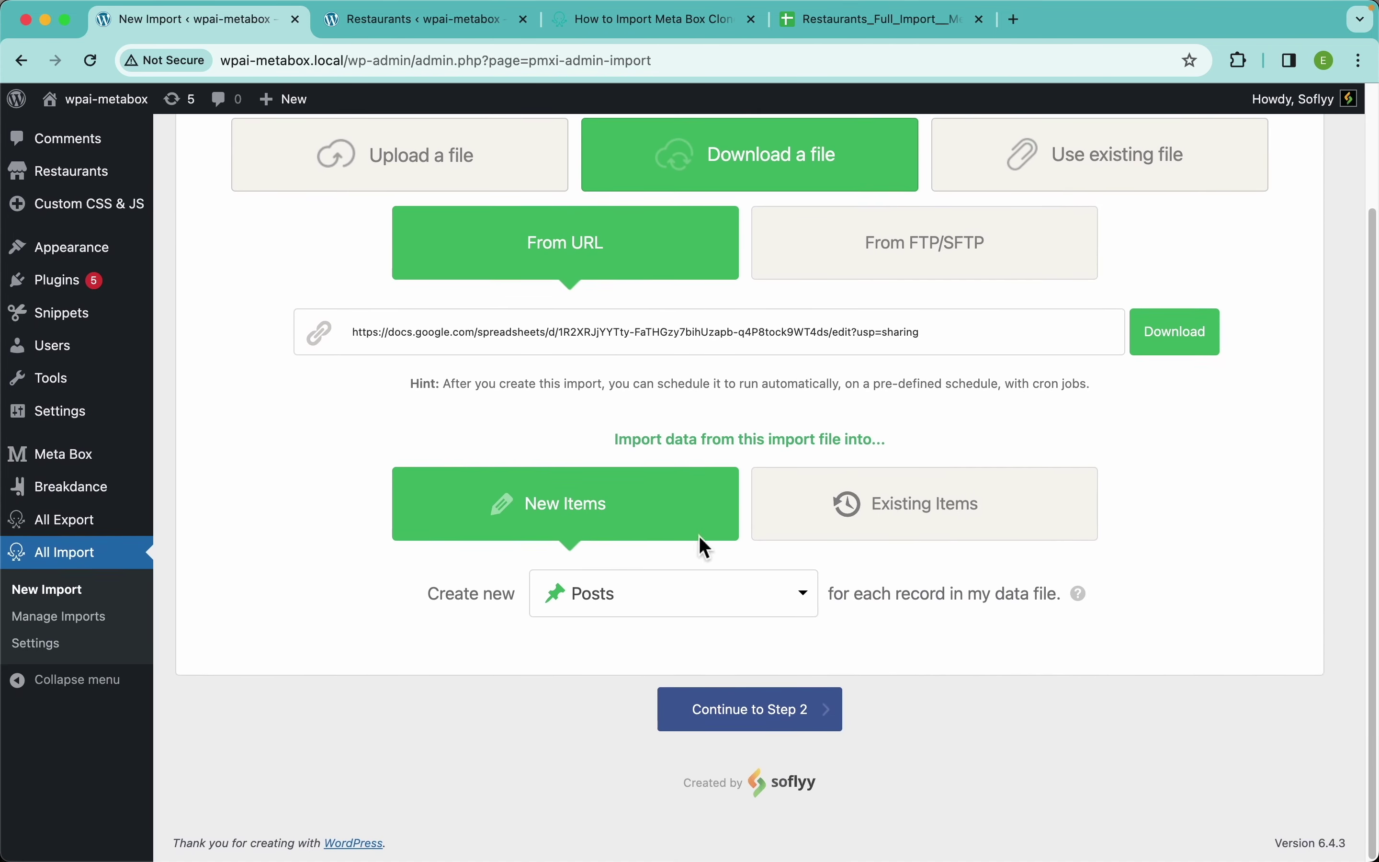
pyautogui.click(878, 515)
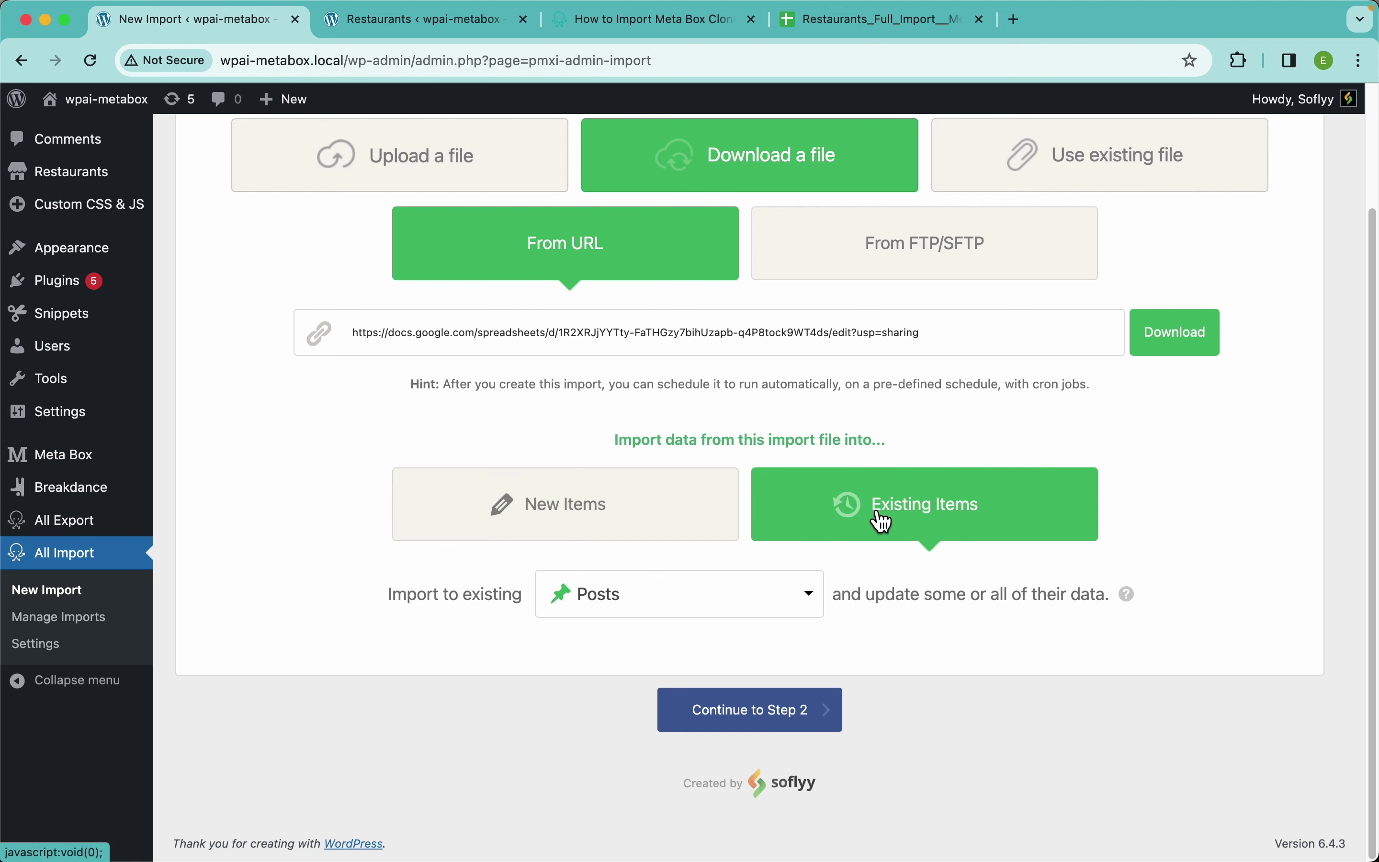
pyautogui.click(593, 512)
# Check the site's Restaurants list for existing entries and return to the new import.
pyautogui.click(428, 22)
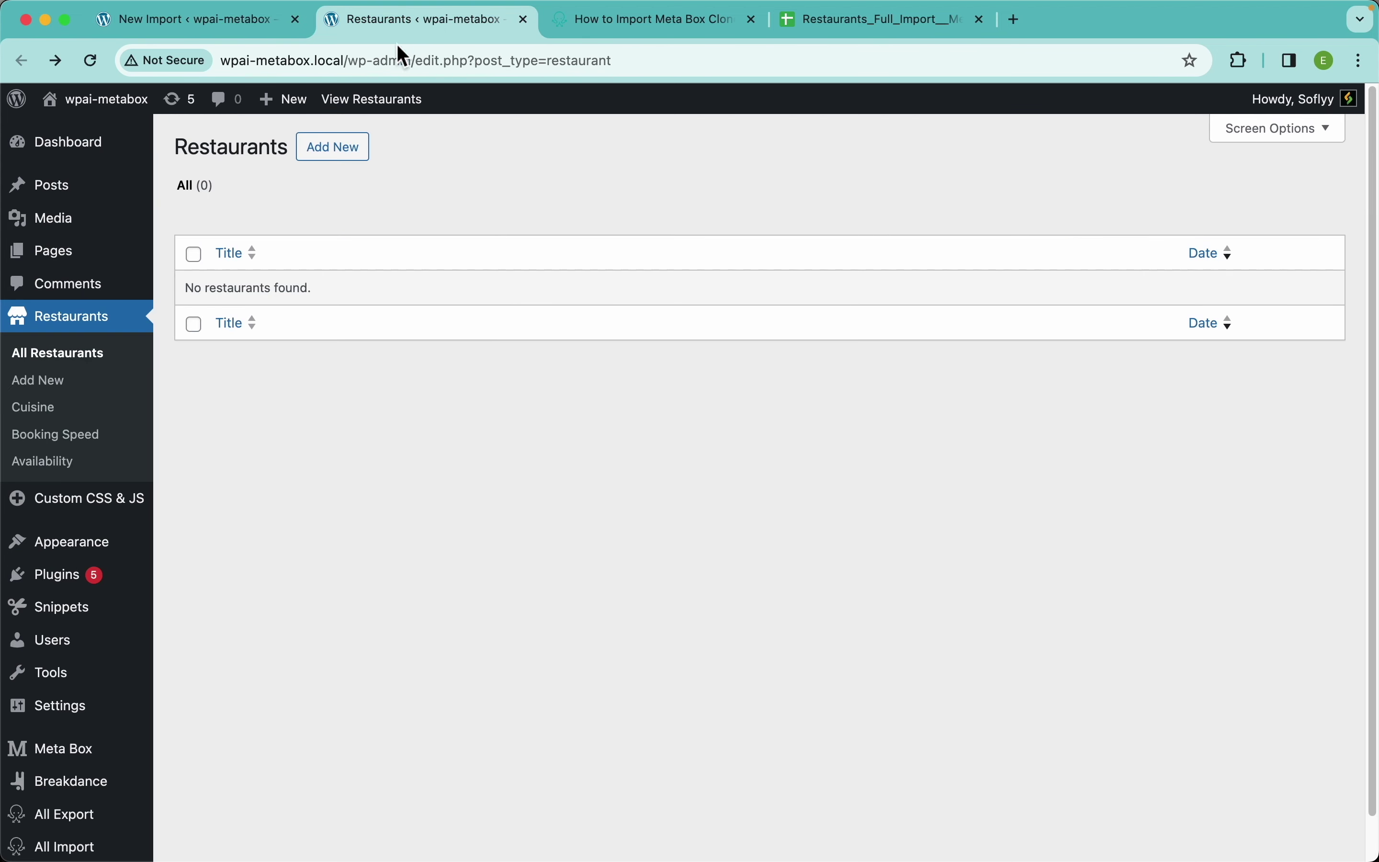
pyautogui.click(91, 61)
pyautogui.click(188, 41)
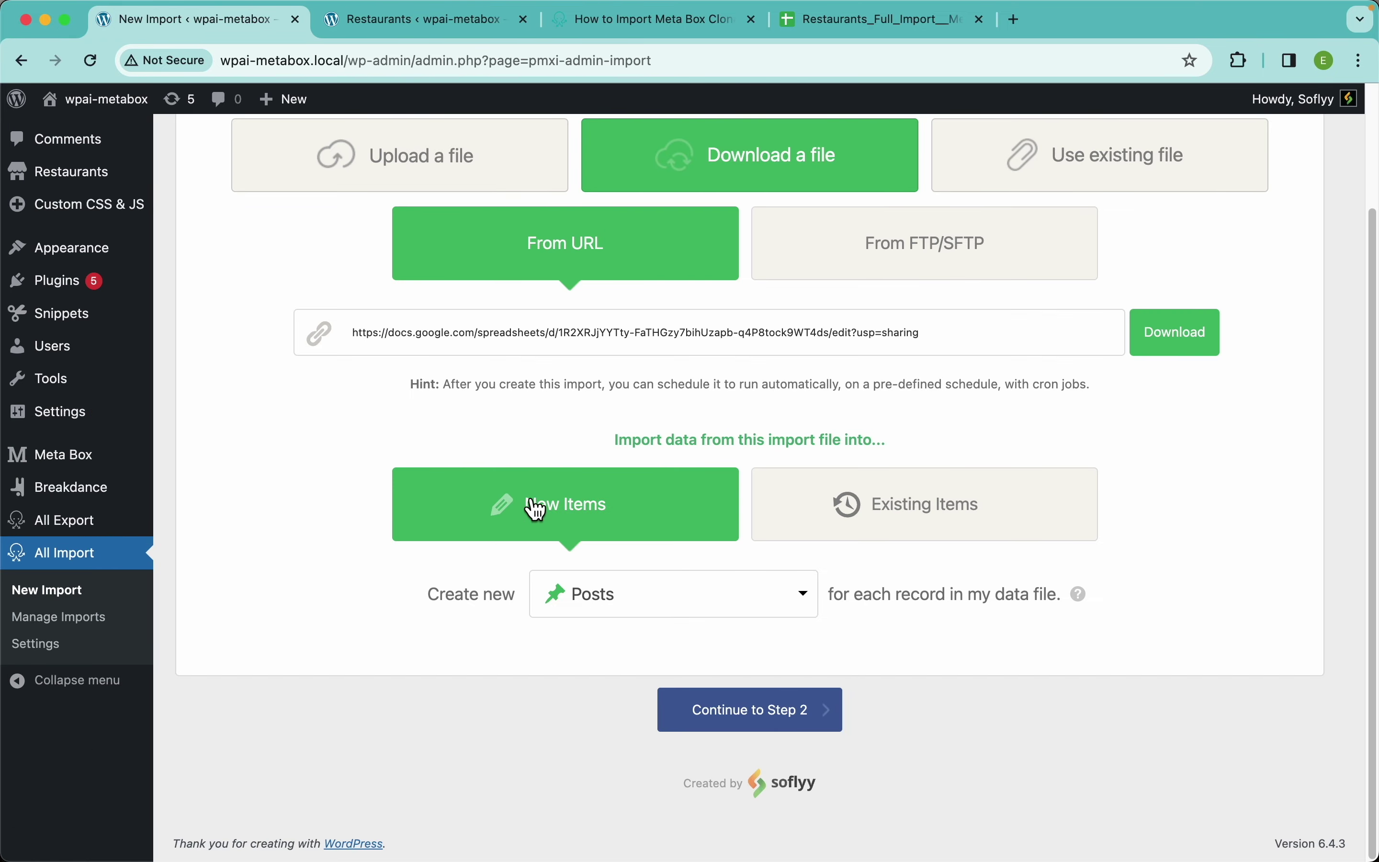
# Set the import to create new Restaurants for each record in the data file and continue to Step 2.
pyautogui.click(661, 610)
pyautogui.scroll(-5, 687, 713)
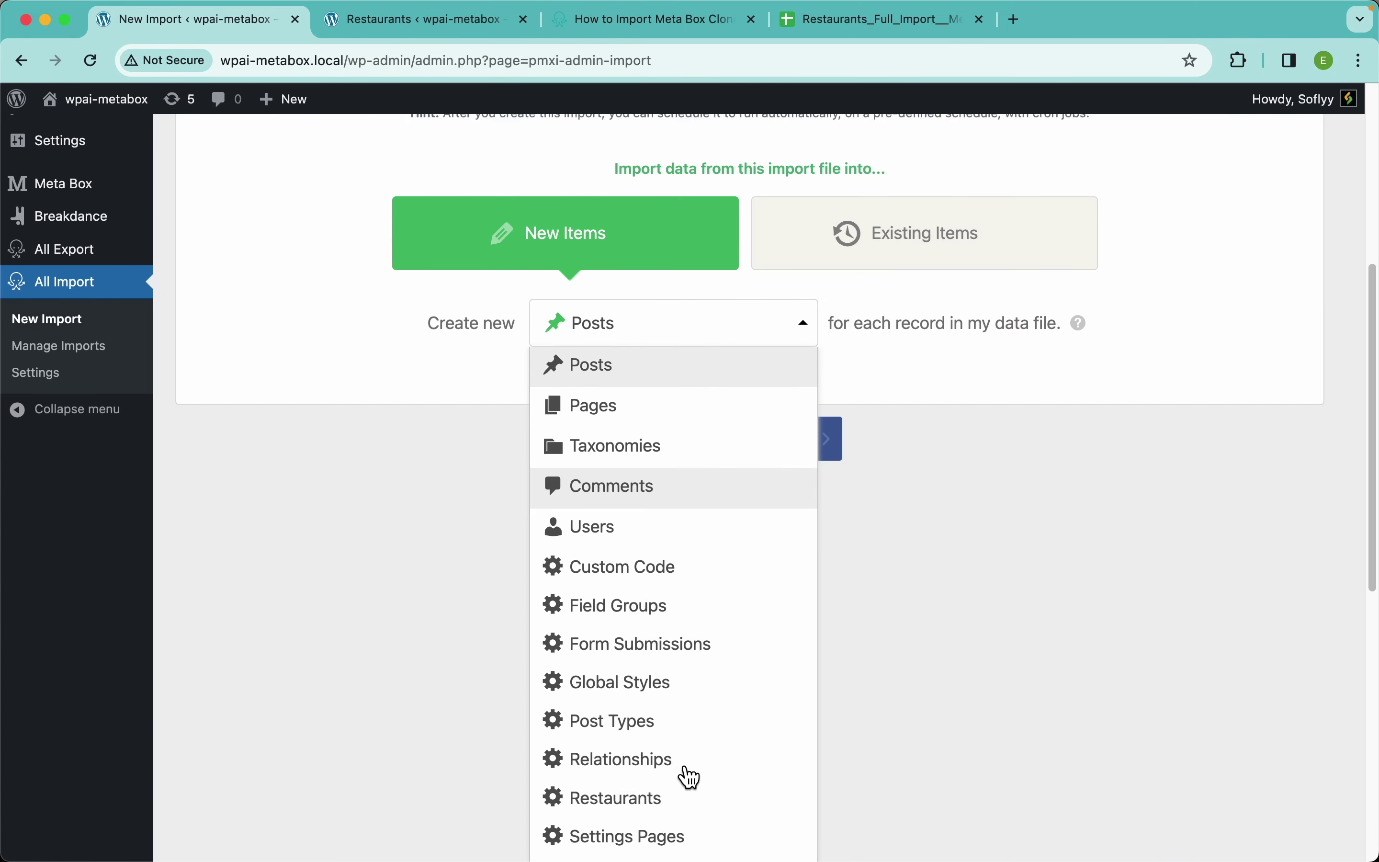
pyautogui.scroll(-2, 691, 776)
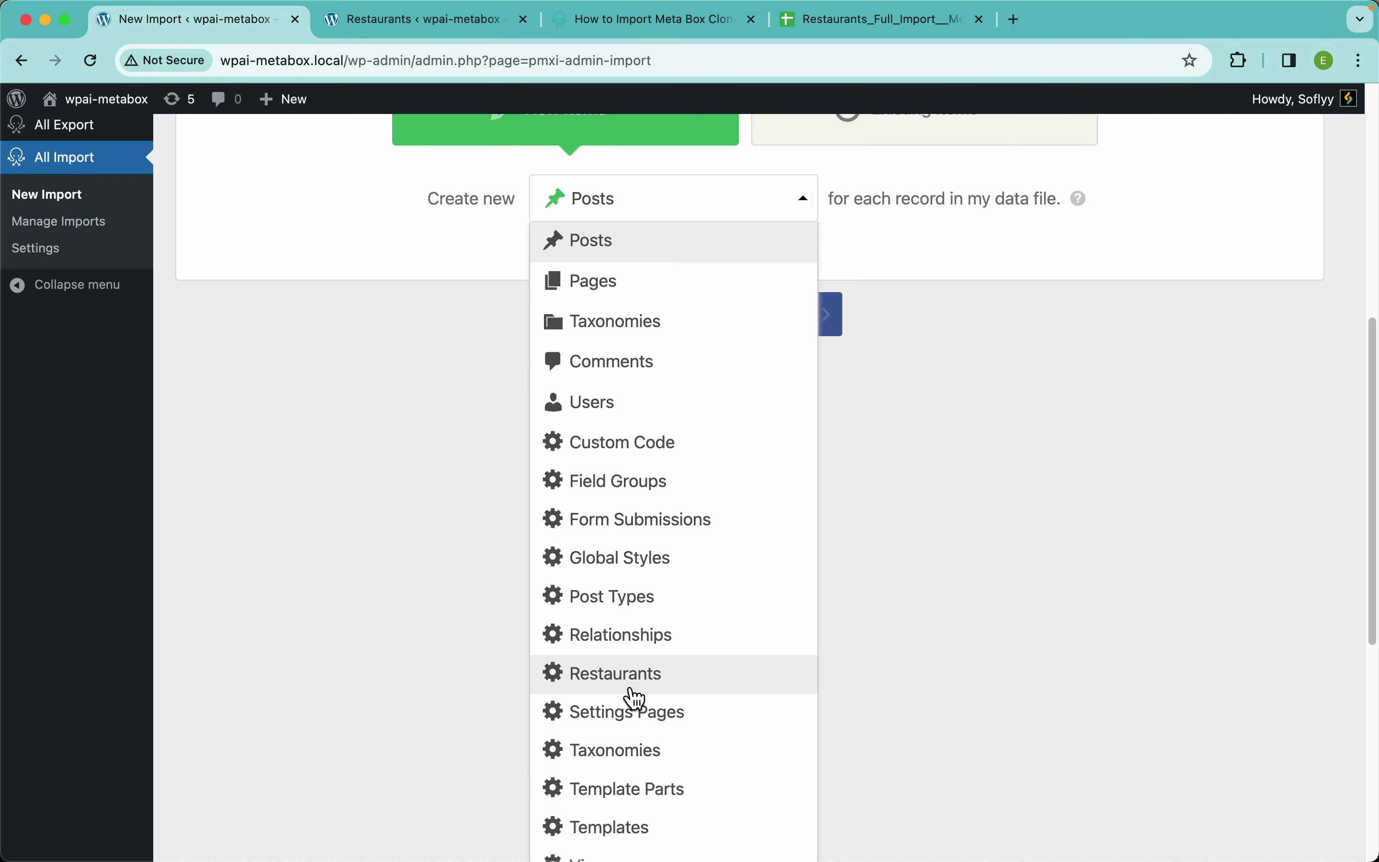
pyautogui.click(667, 684)
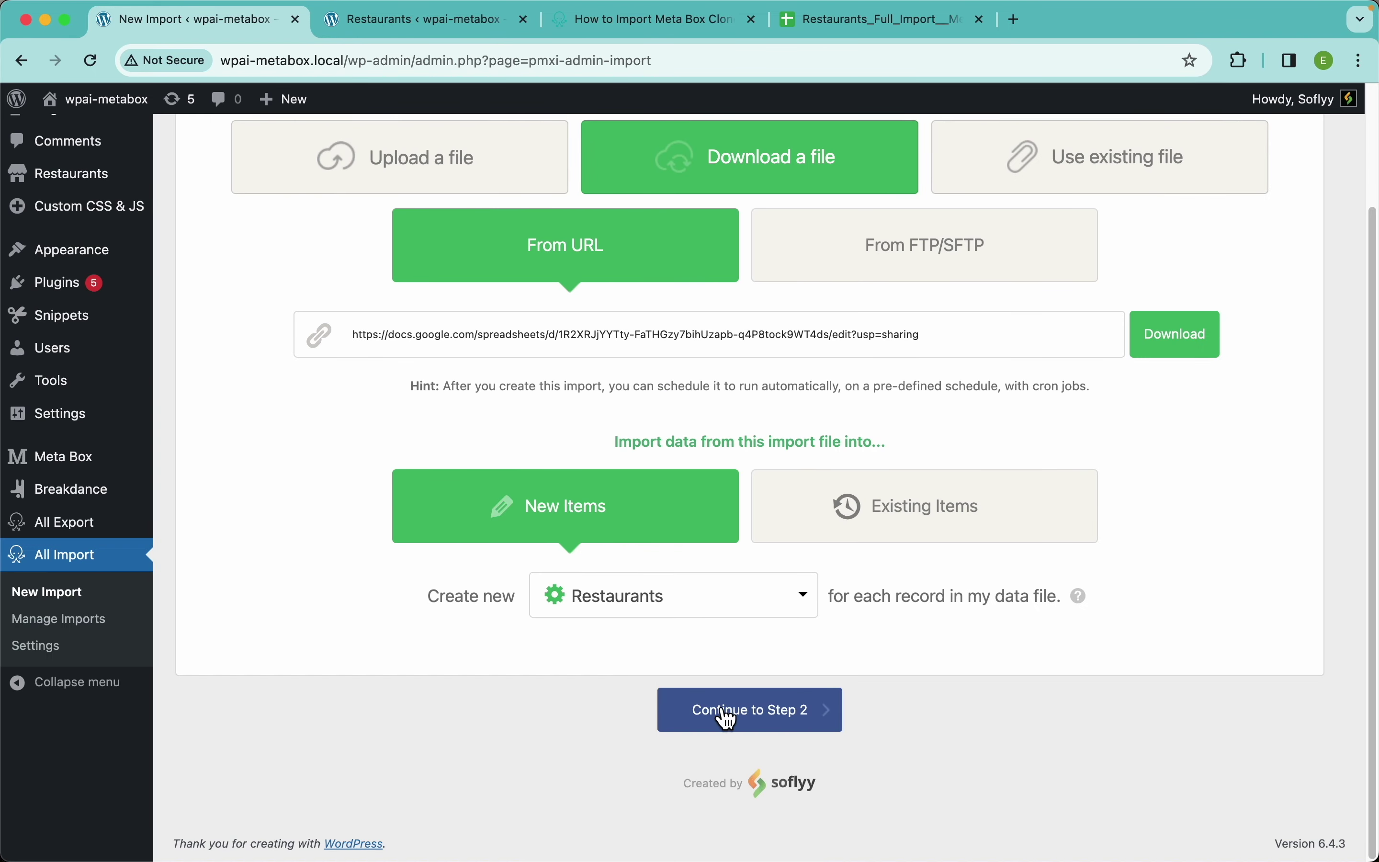
pyautogui.click(791, 721)
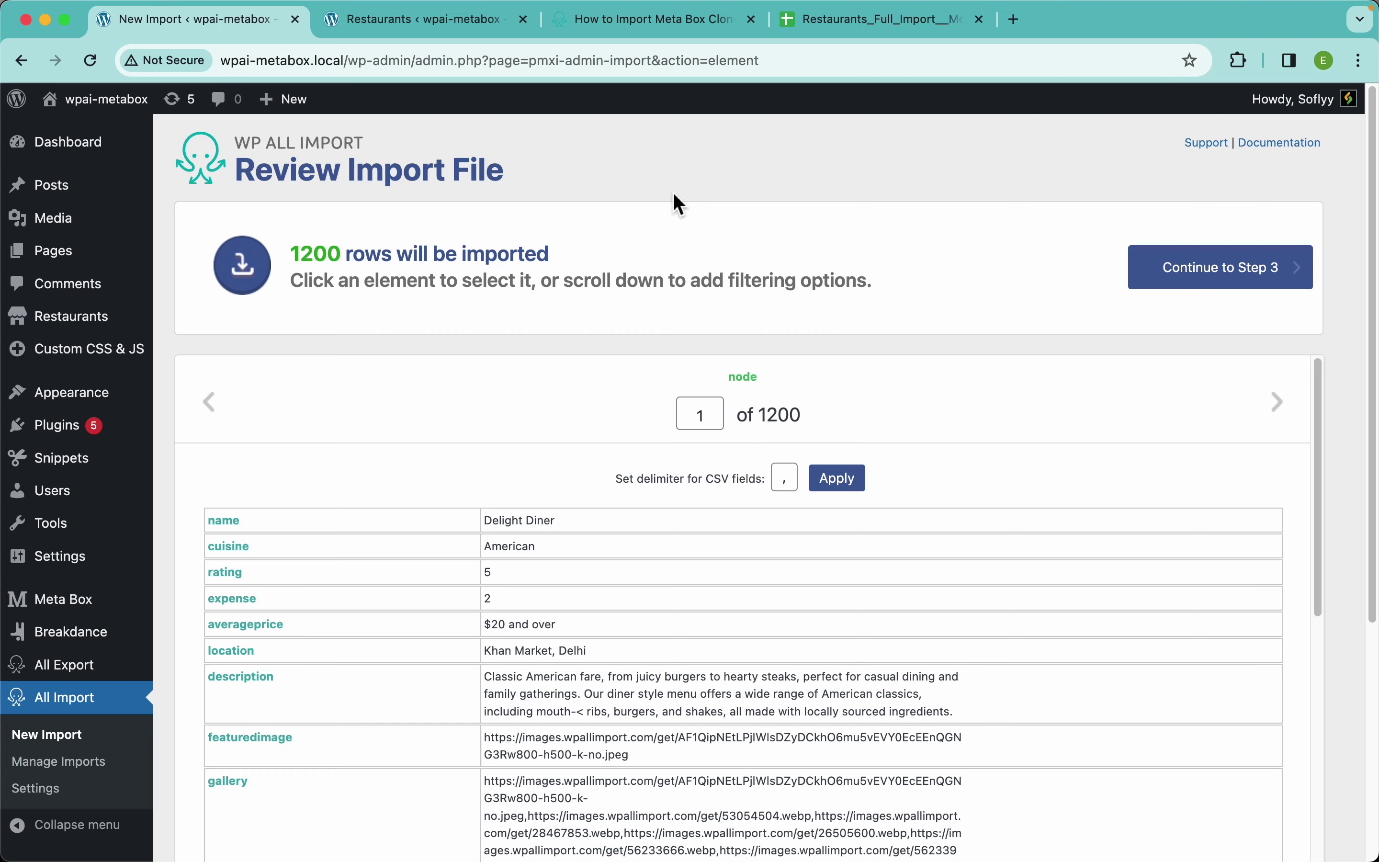
# Review the fields and values of the first record in the import file.
pyautogui.scroll(-8, 667, 581)
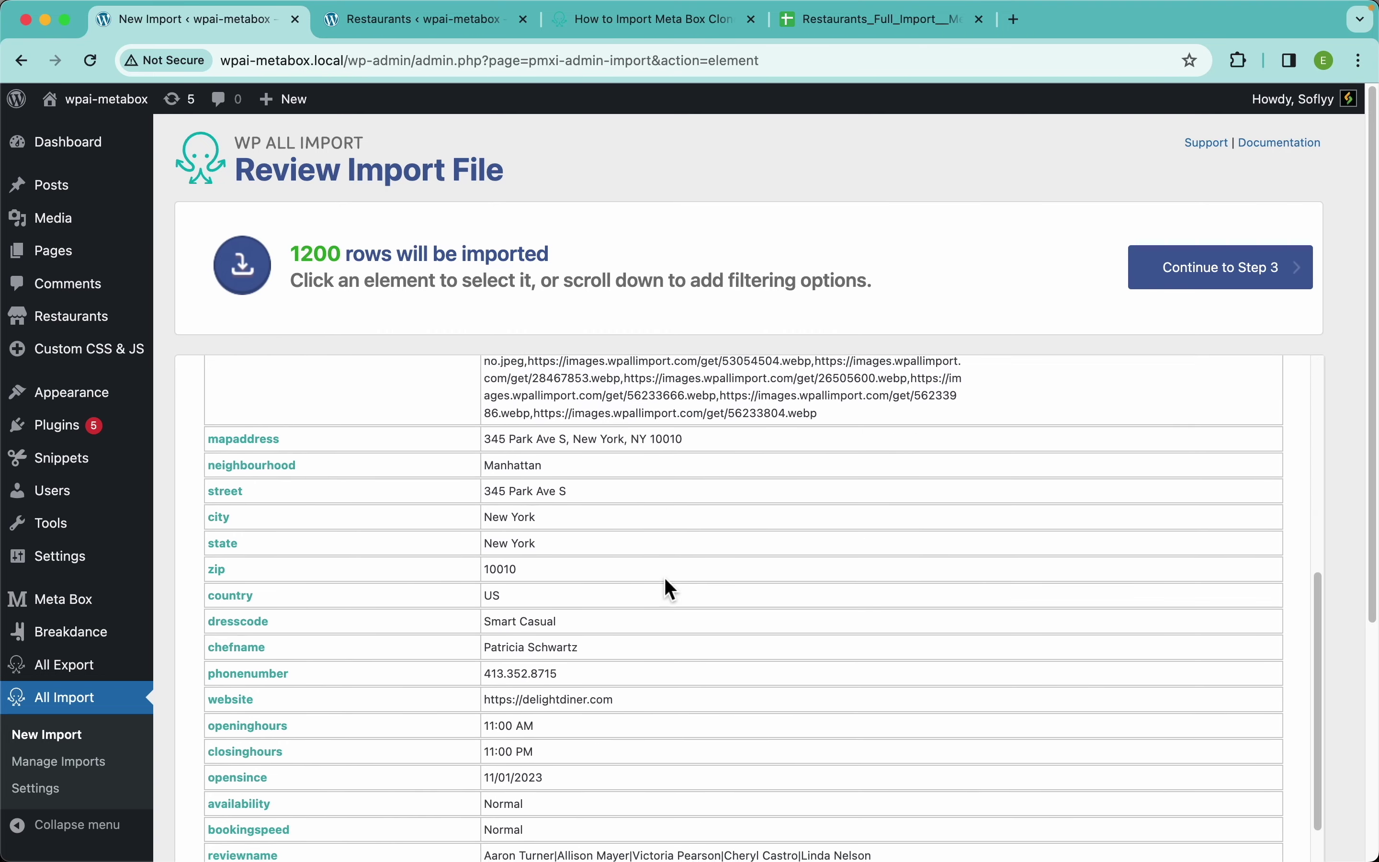
pyautogui.scroll(5, 666, 581)
pyautogui.scroll(-4, 667, 581)
pyautogui.scroll(5, 665, 575)
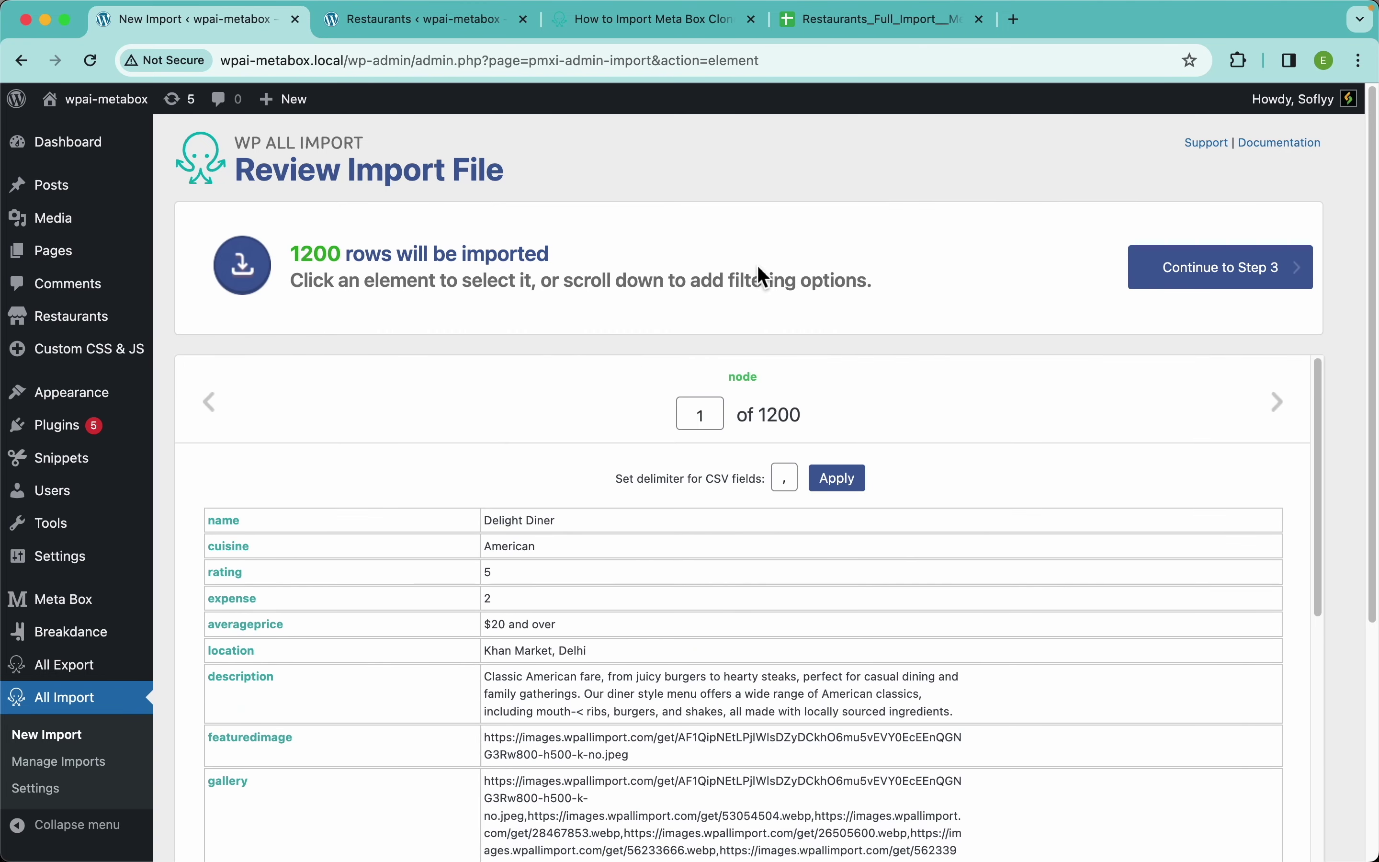
pyautogui.scroll(-2, 759, 268)
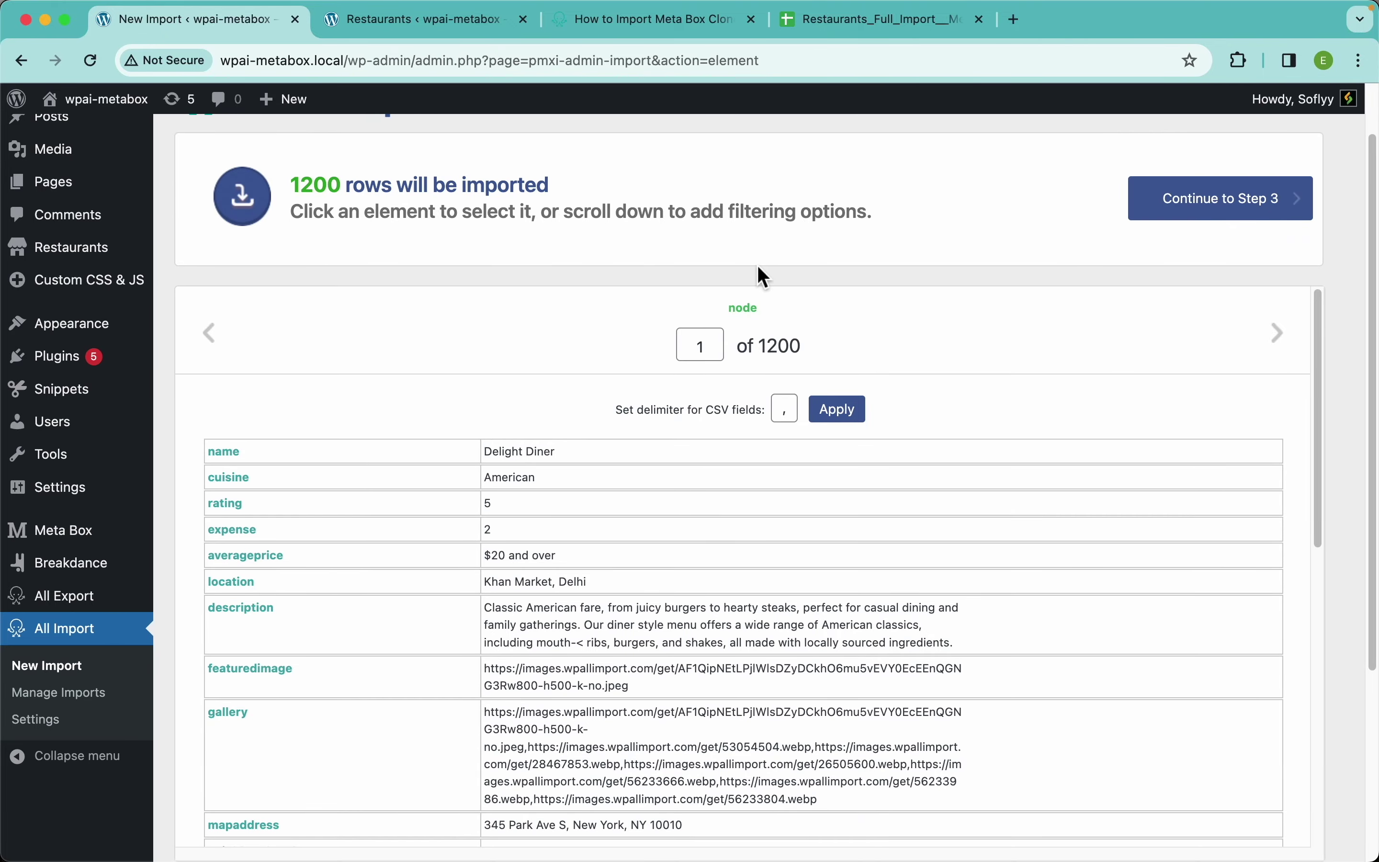
pyautogui.scroll(2, 658, 181)
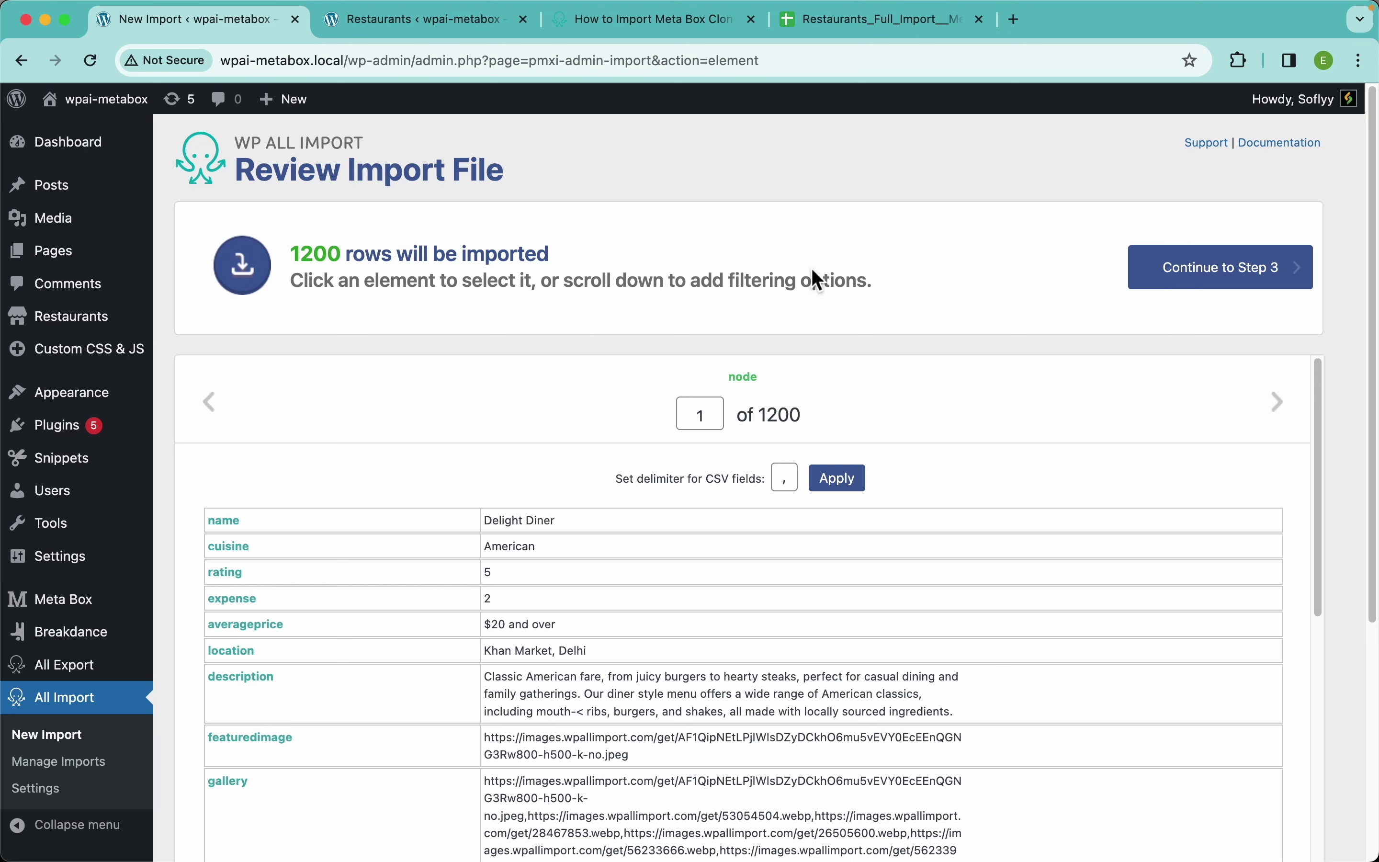
# Expand the filtering options and view the elements available for a filter rule.
pyautogui.scroll(-10, 693, 307)
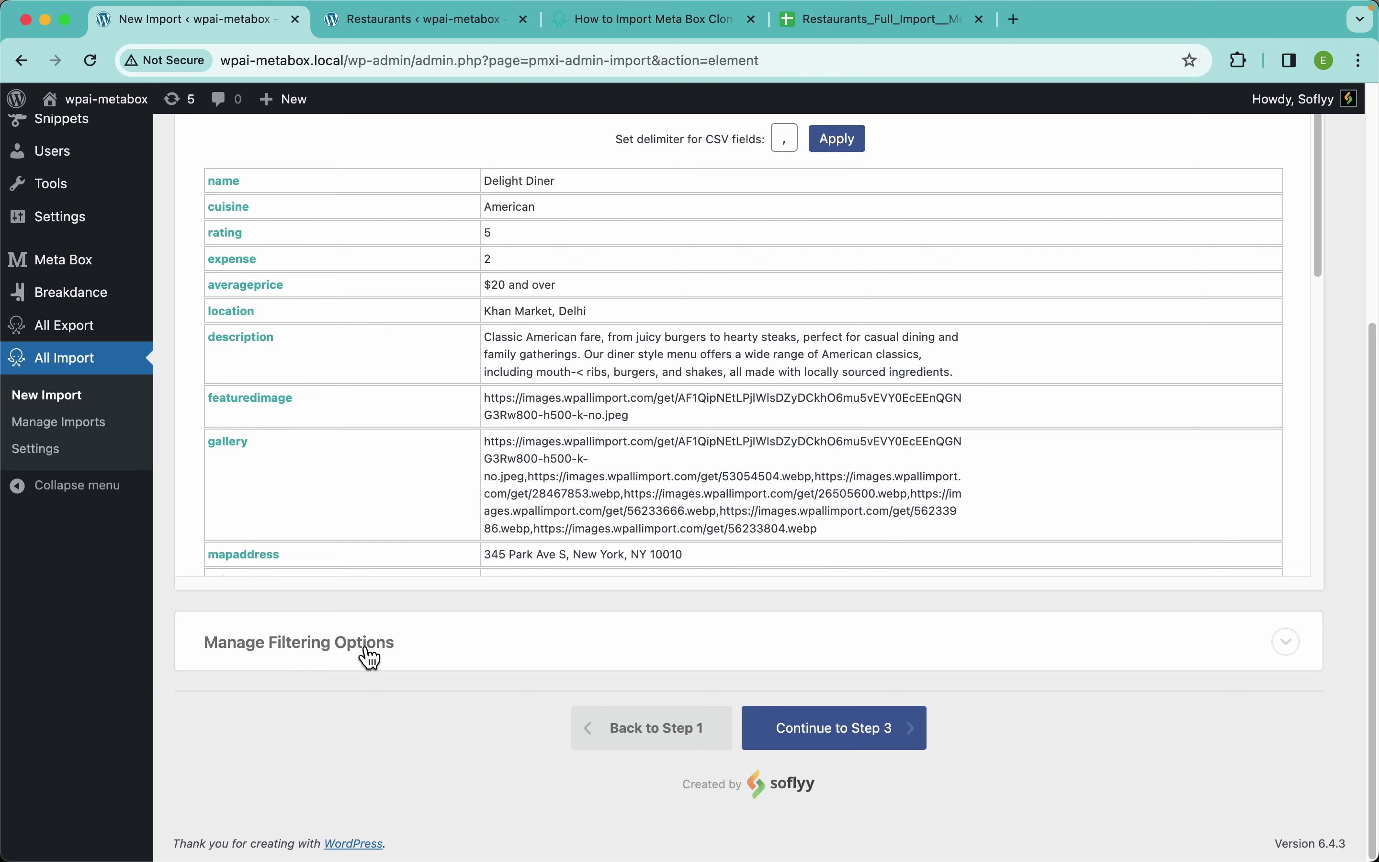
pyautogui.click(393, 655)
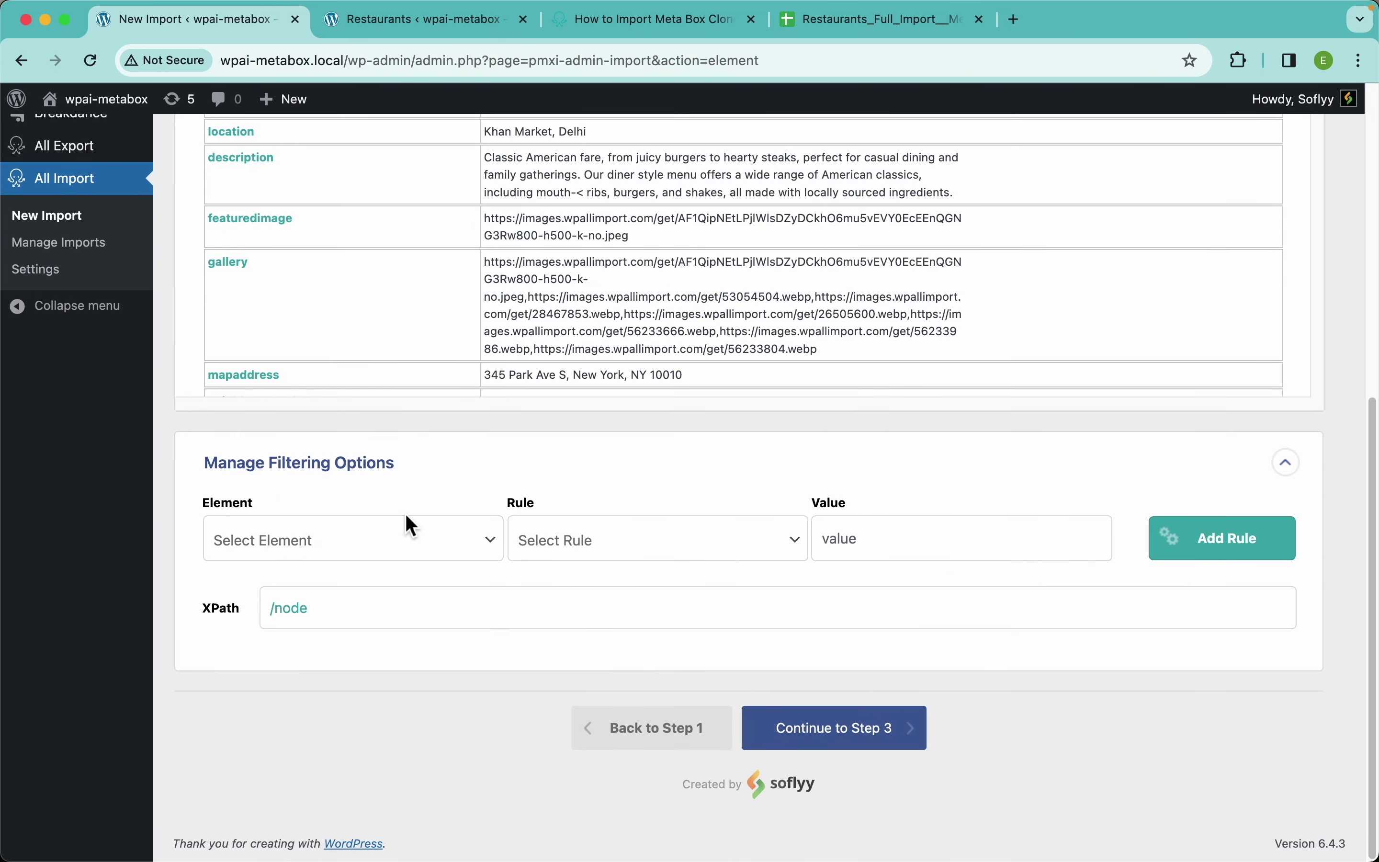
pyautogui.click(347, 545)
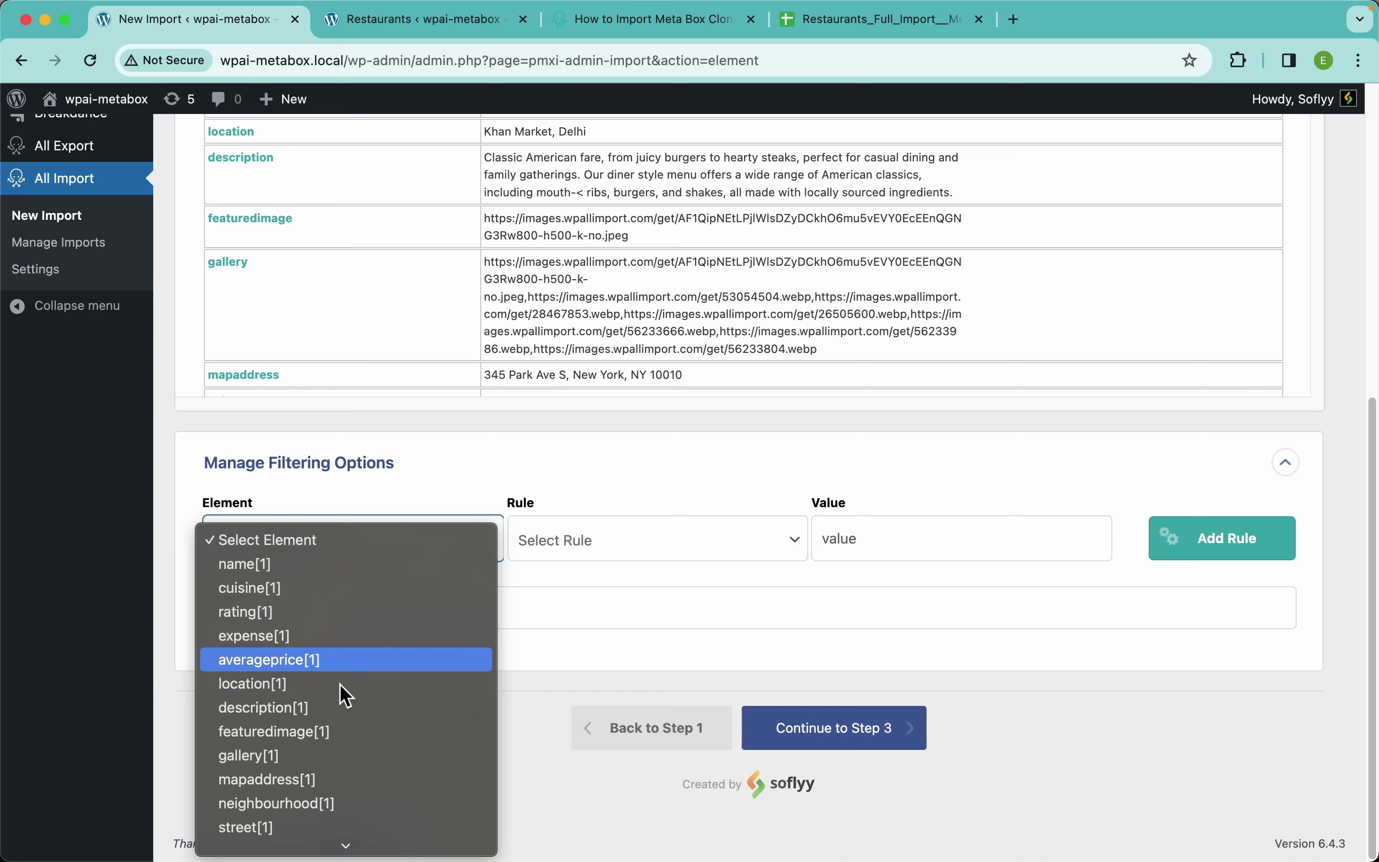
pyautogui.click(579, 442)
# Compare the first record's fields with the full list of elements offered for filtering.
pyautogui.scroll(6, 579, 443)
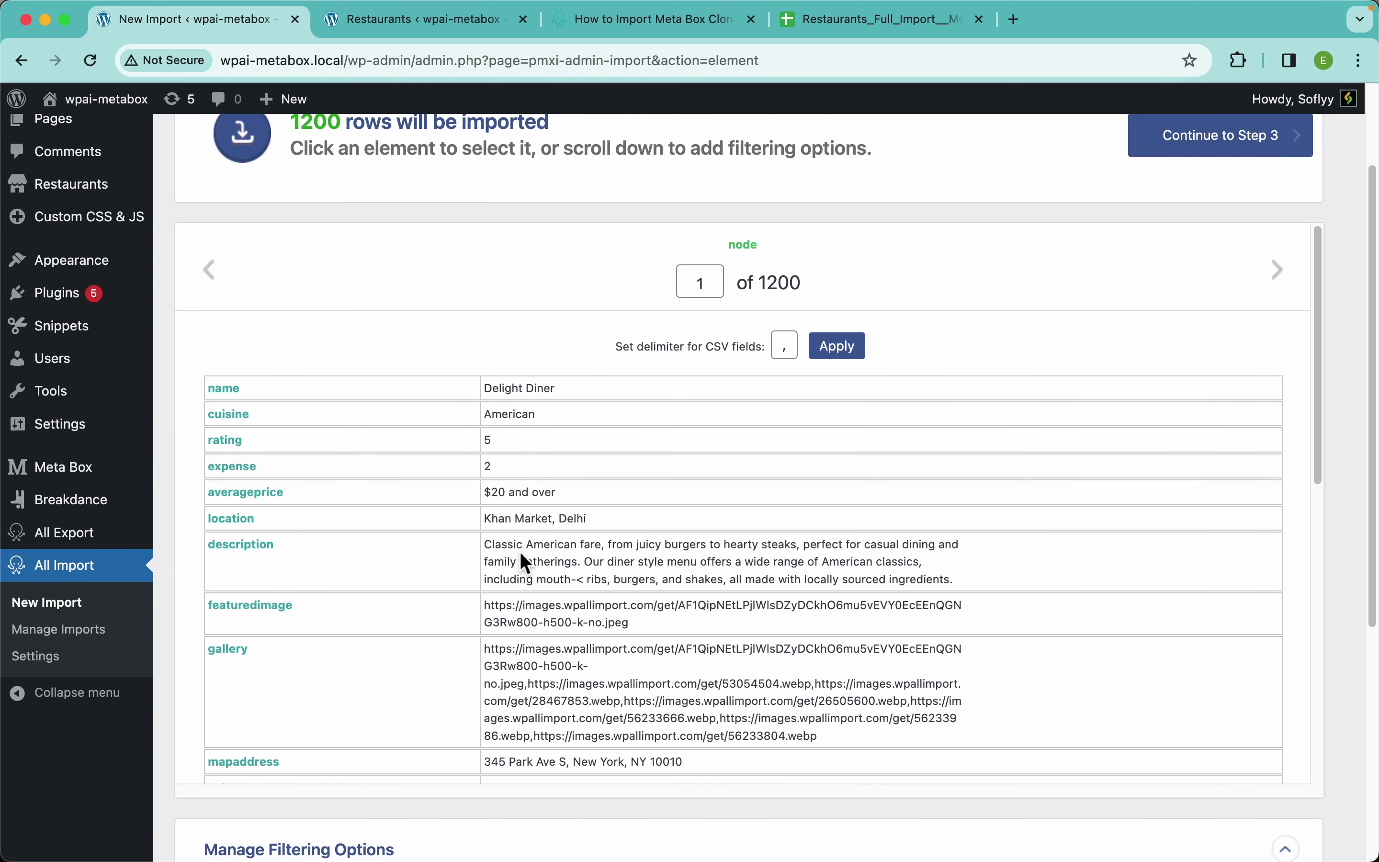
pyautogui.scroll(-1, 523, 562)
pyautogui.scroll(-10, 339, 529)
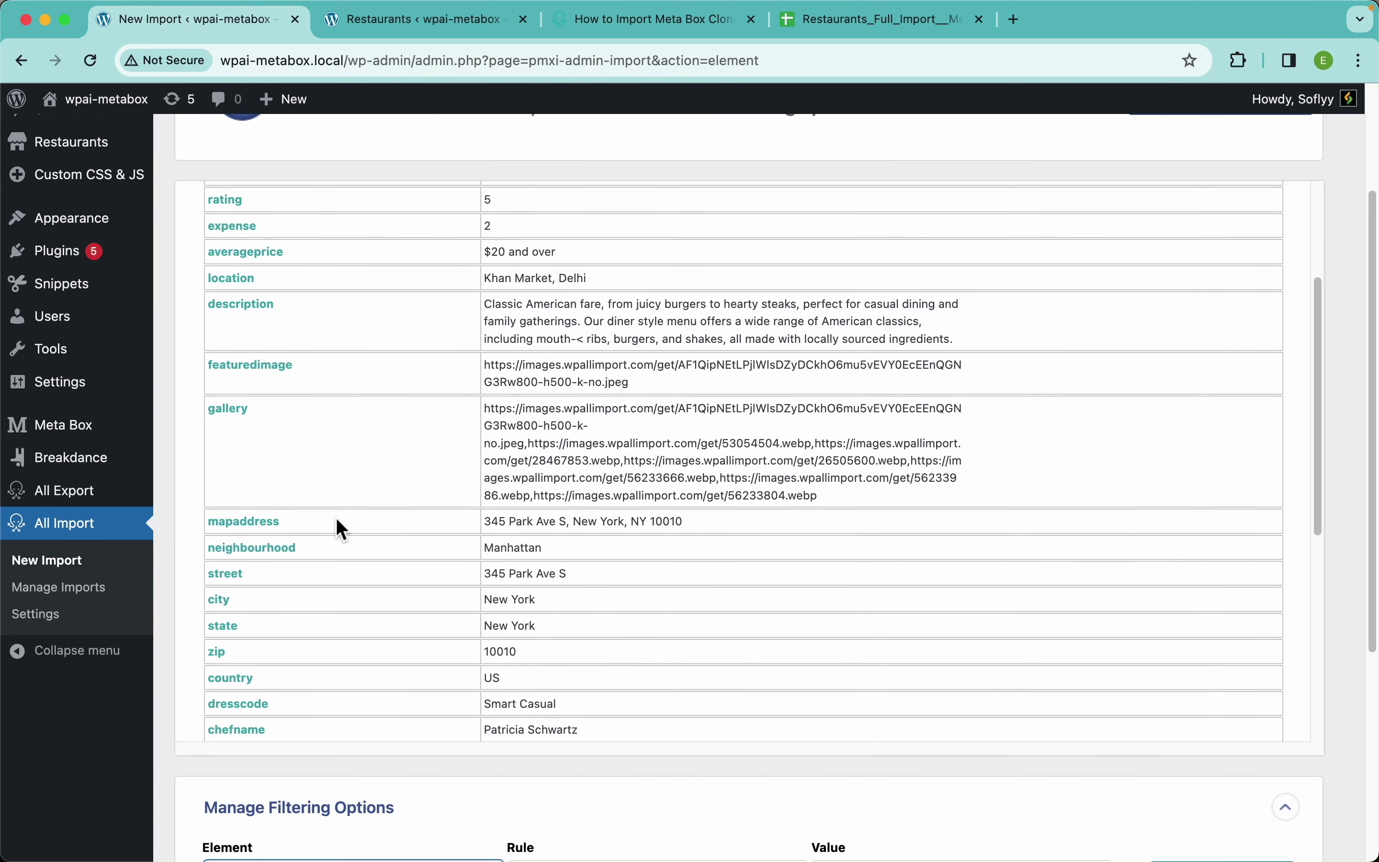
pyautogui.scroll(-5, 339, 787)
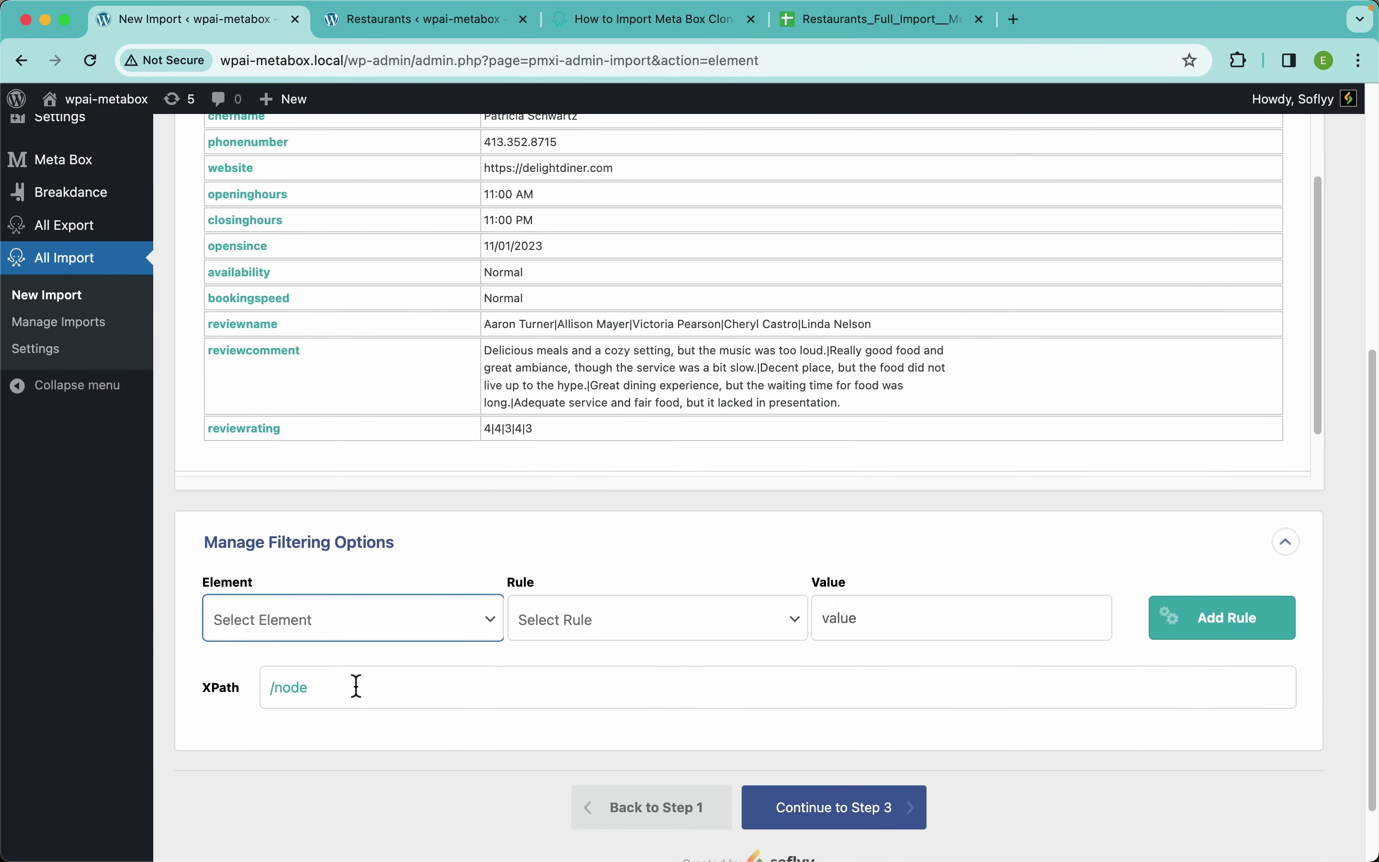
pyautogui.click(393, 647)
pyautogui.scroll(-5, 317, 684)
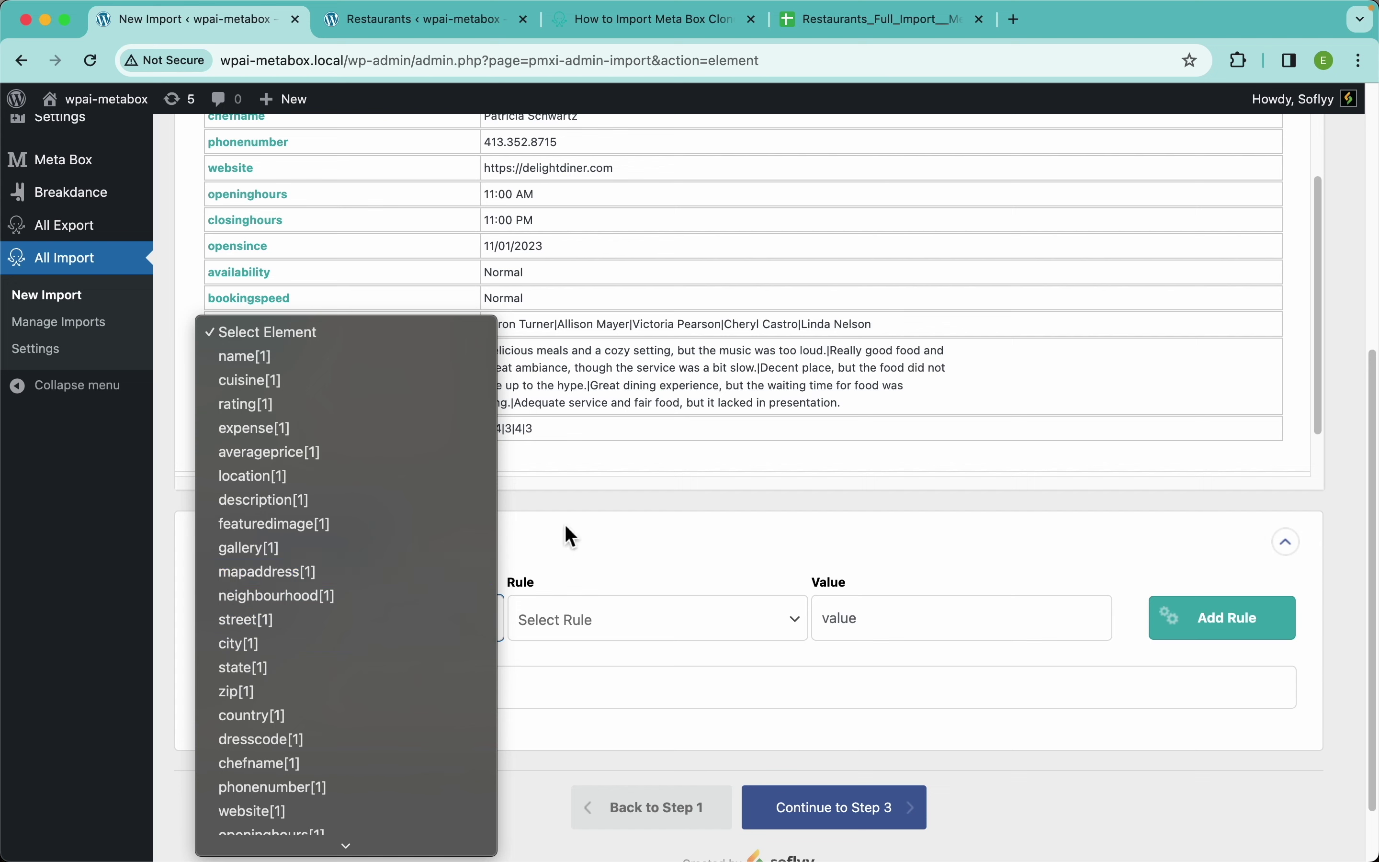
pyautogui.click(578, 538)
# Examine the filter rule operators and the value field, then return to the start of the first record.
pyautogui.click(606, 633)
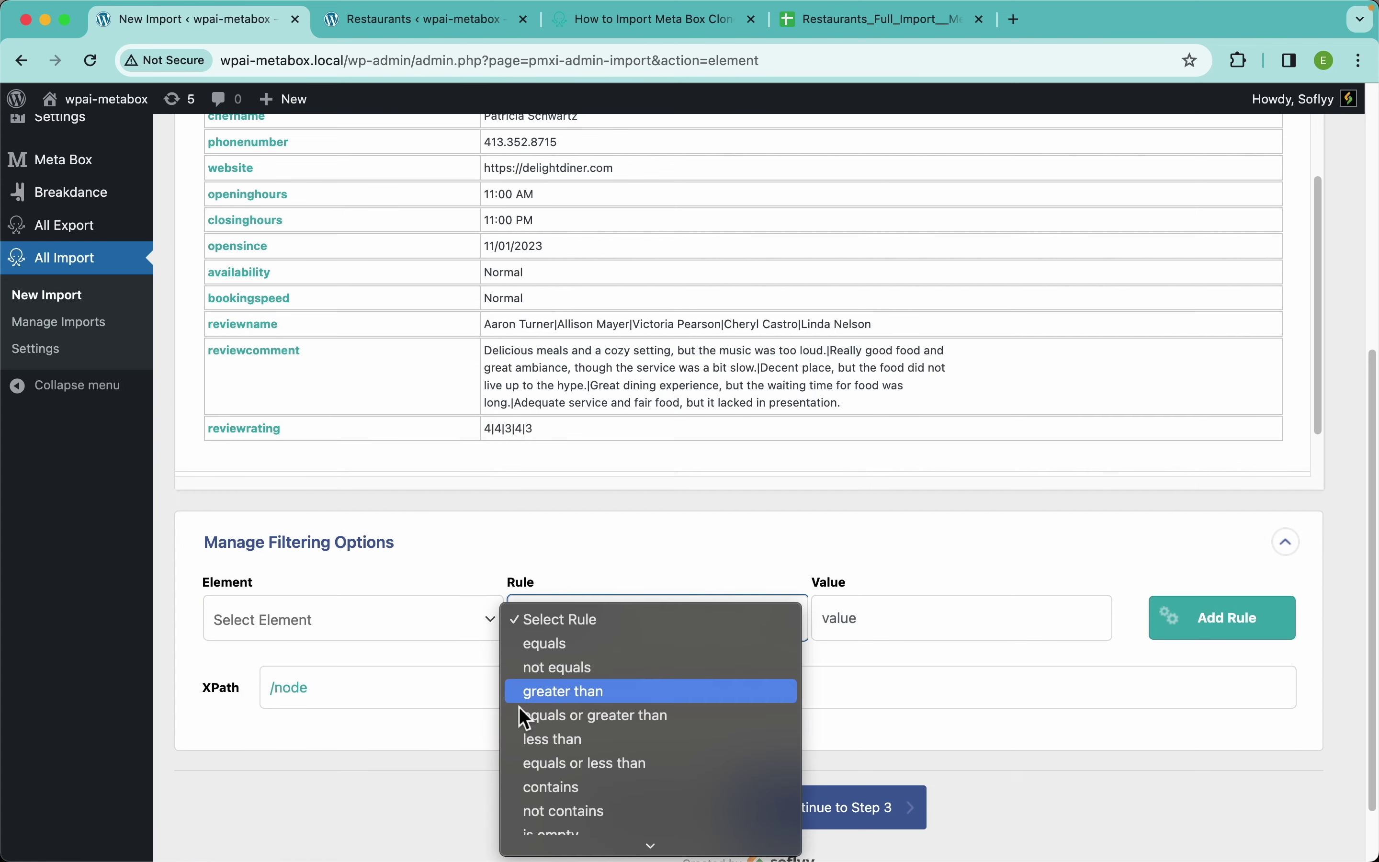
pyautogui.scroll(-1, 577, 799)
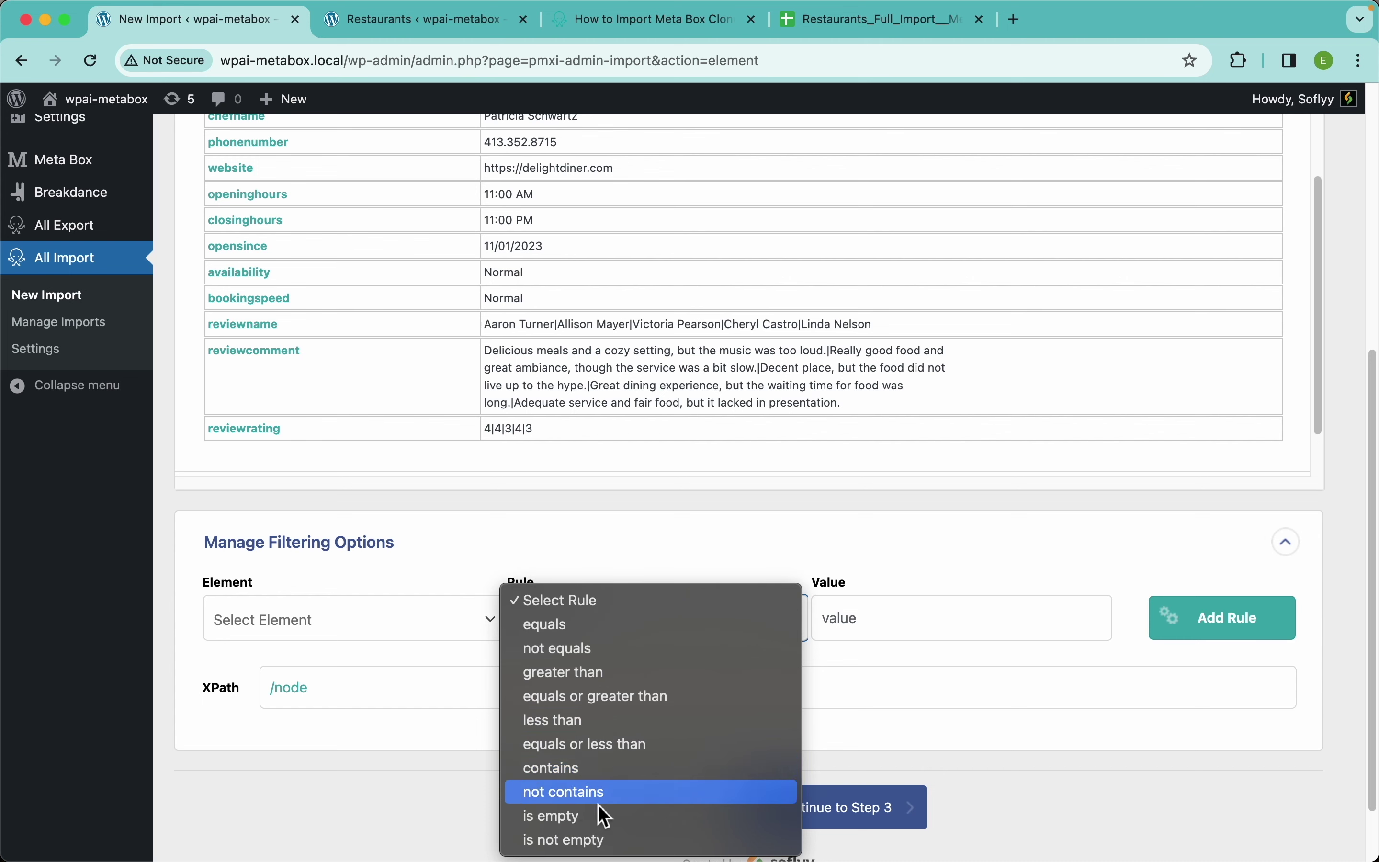
pyautogui.click(682, 499)
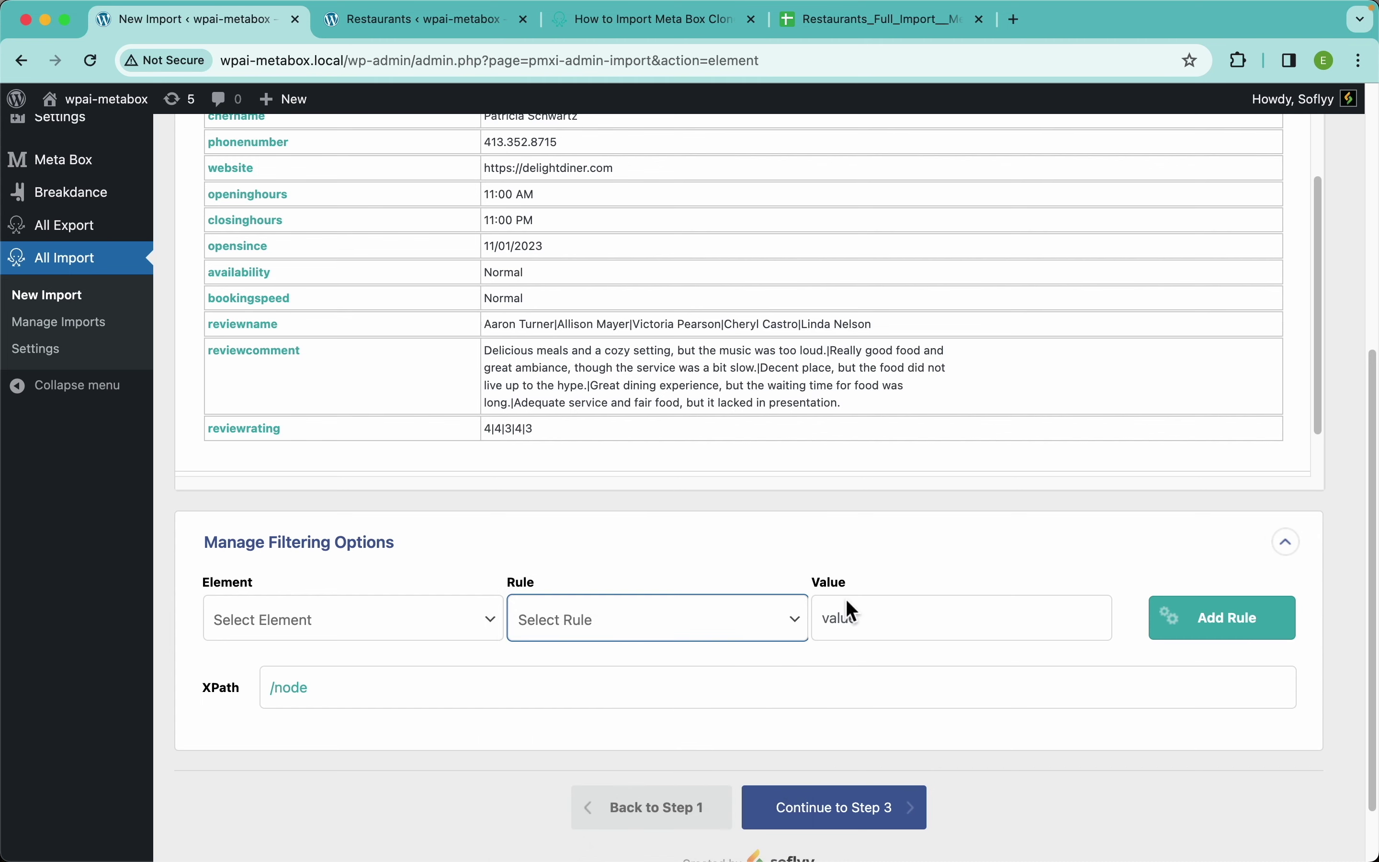
pyautogui.click(844, 615)
pyautogui.click(872, 509)
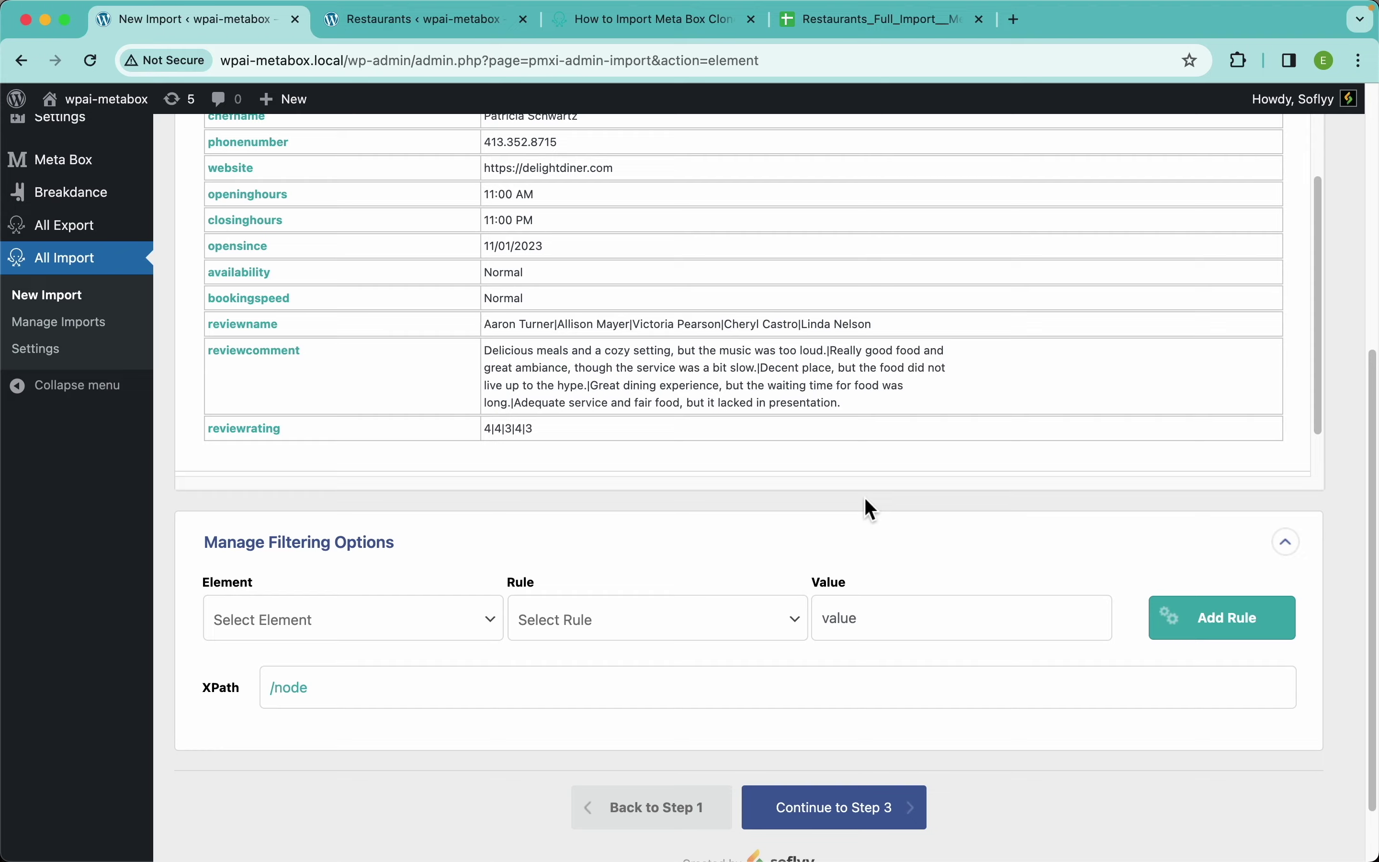
pyautogui.scroll(15, 865, 497)
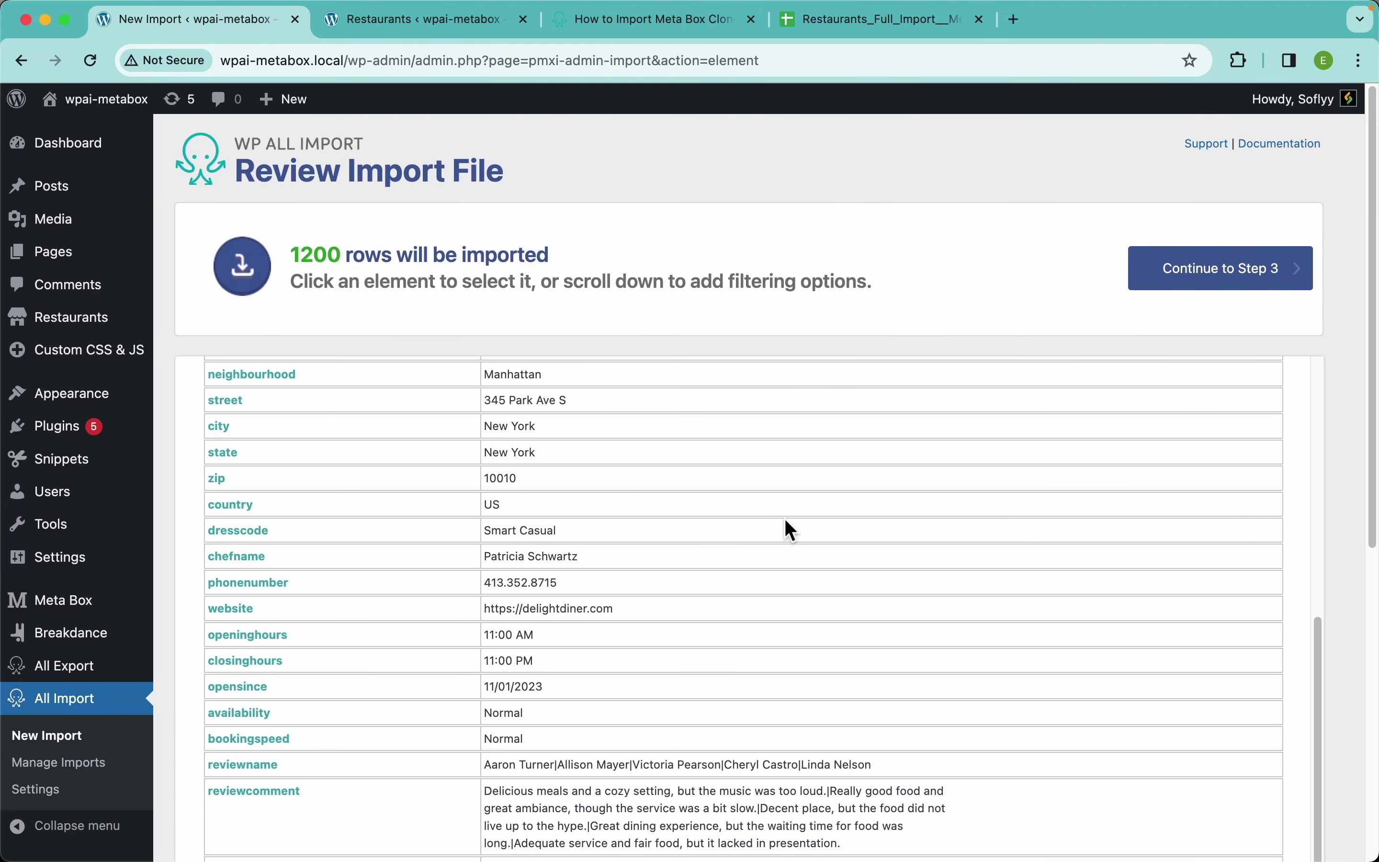
pyautogui.scroll(5, 733, 529)
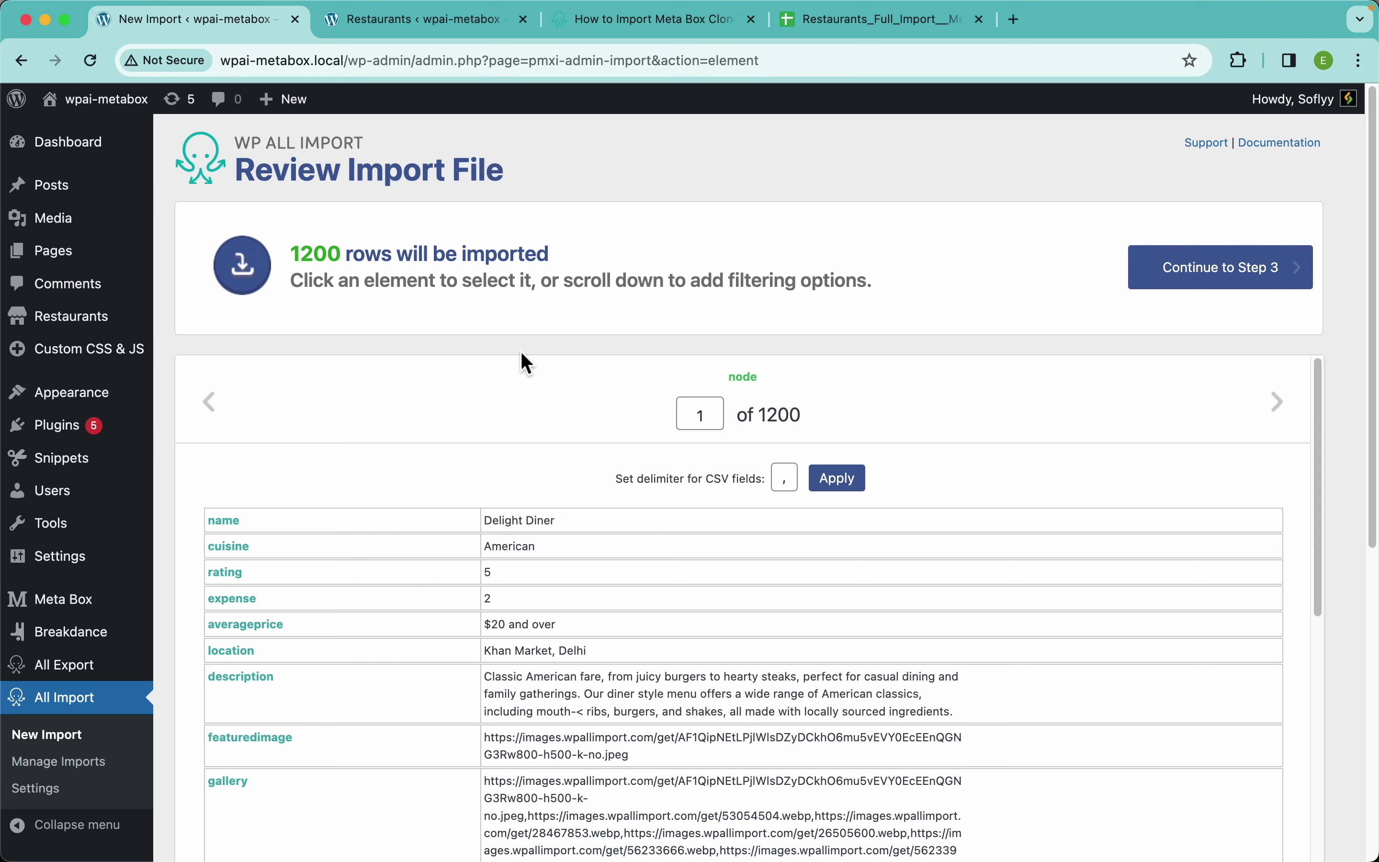
# Add a filter rule that keeps only records whose rating[1] equals or is greater than 4.
pyautogui.scroll(-3, 639, 360)
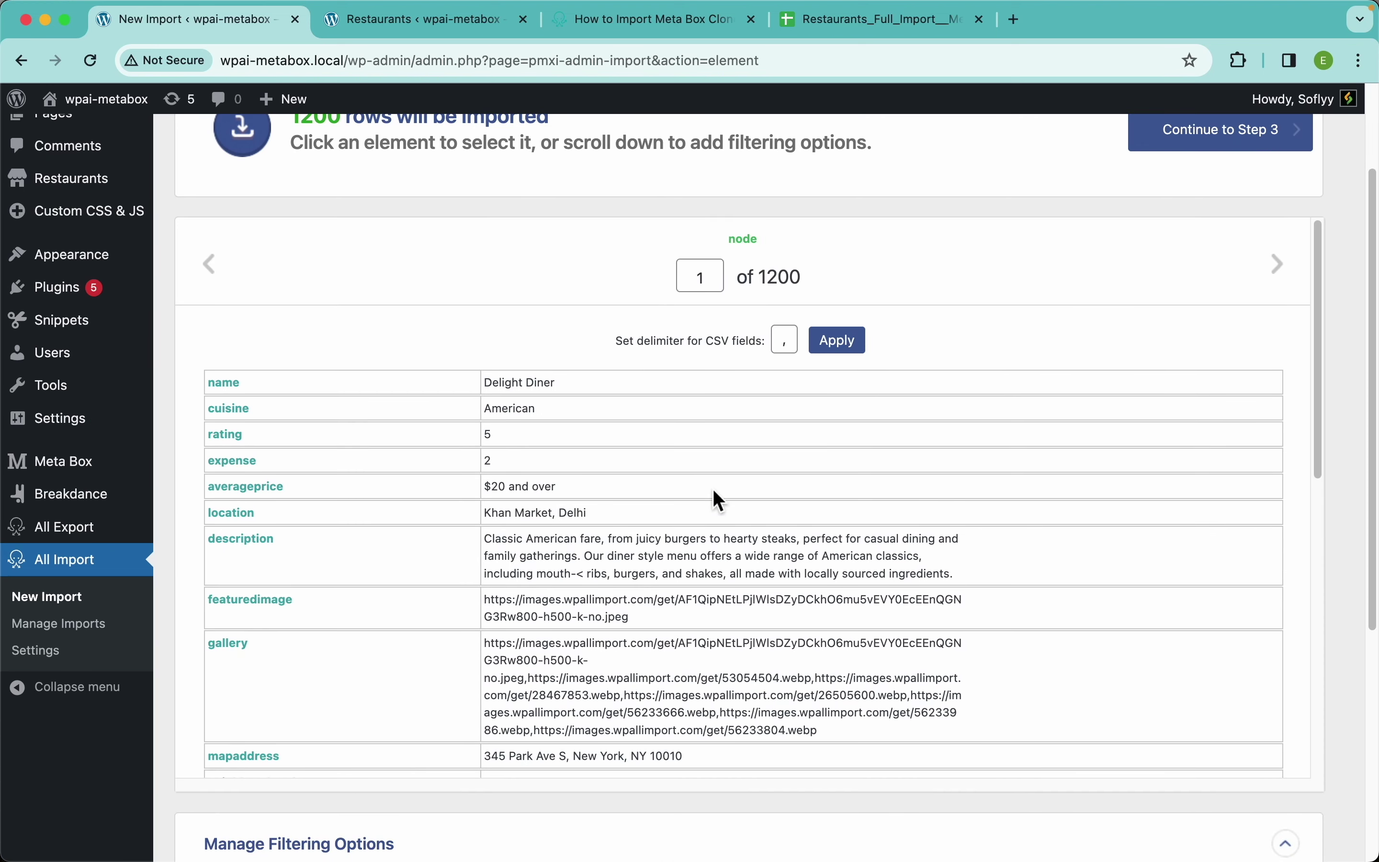
pyautogui.scroll(-6, 714, 490)
pyautogui.scroll(5, 711, 481)
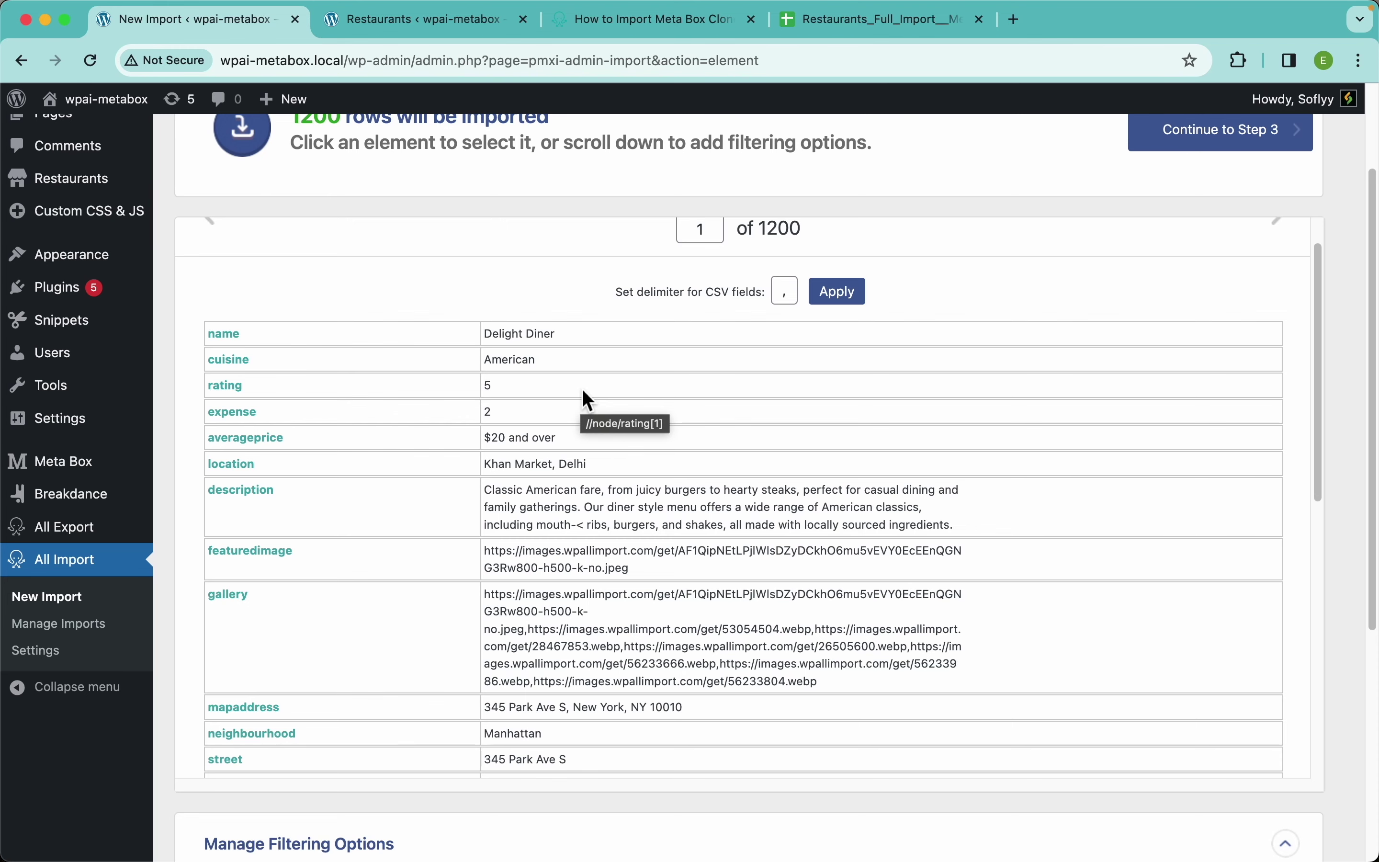
pyautogui.scroll(-6, 424, 219)
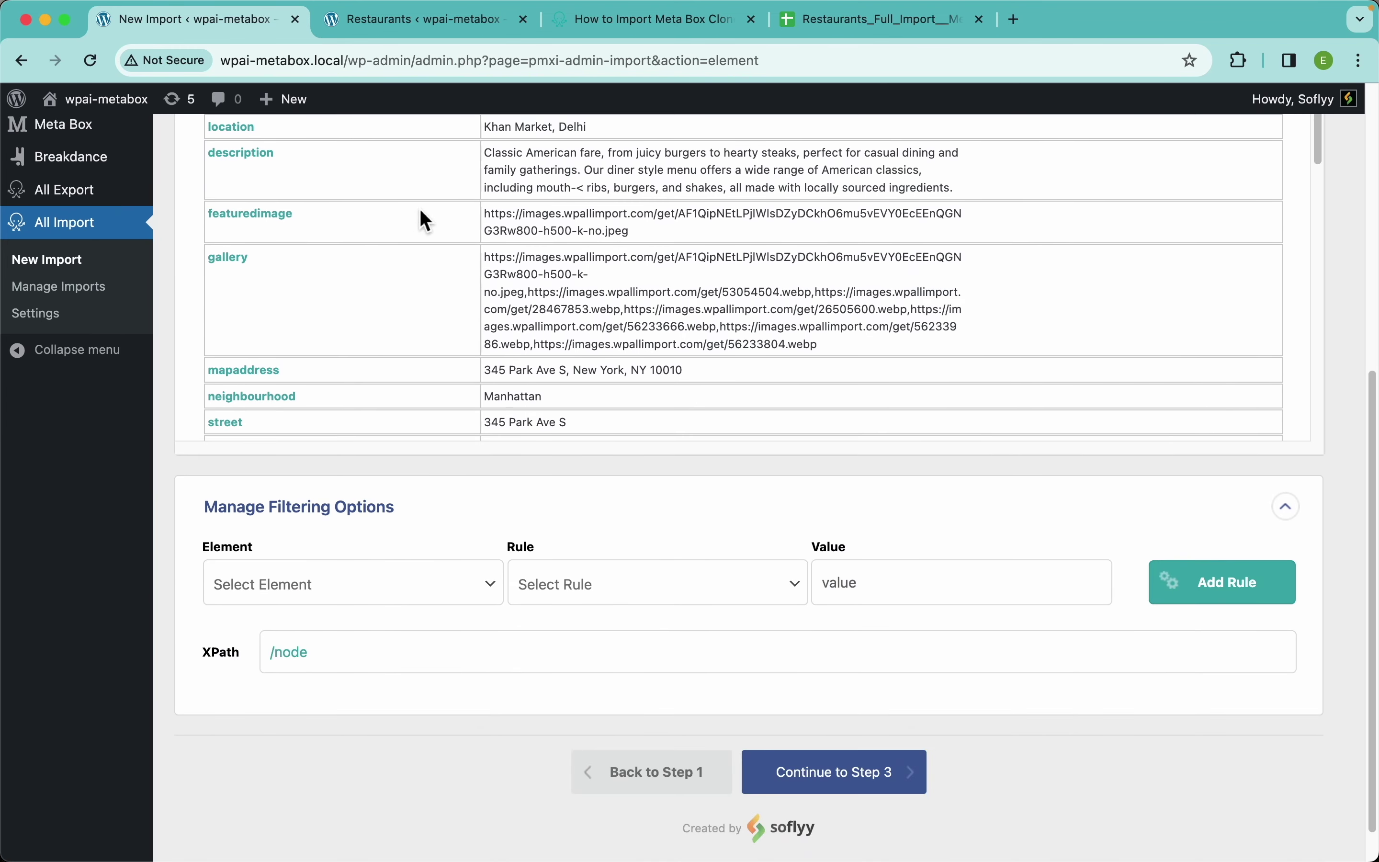
pyautogui.scroll(-1, 425, 219)
pyautogui.click(338, 553)
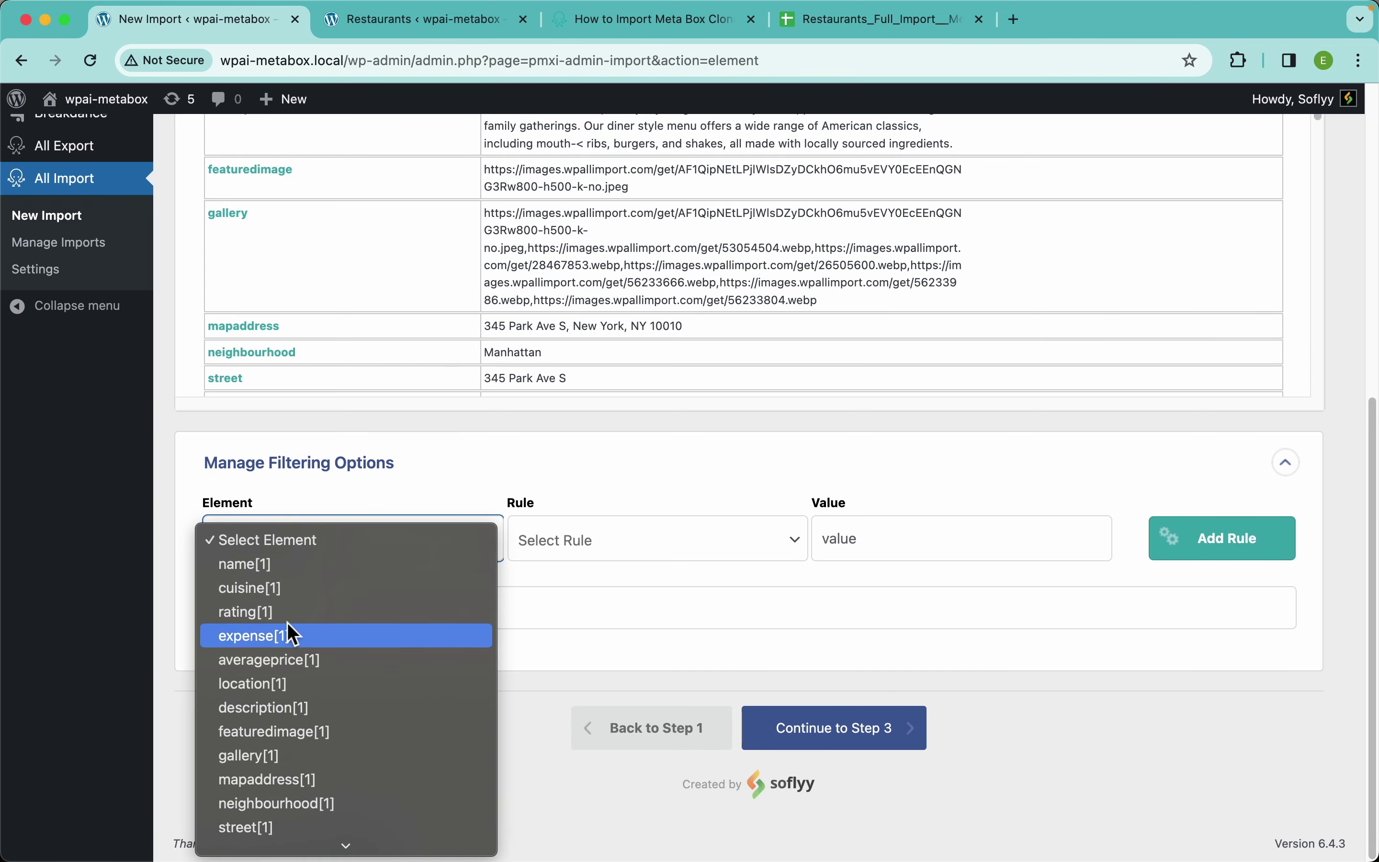
pyautogui.click(302, 614)
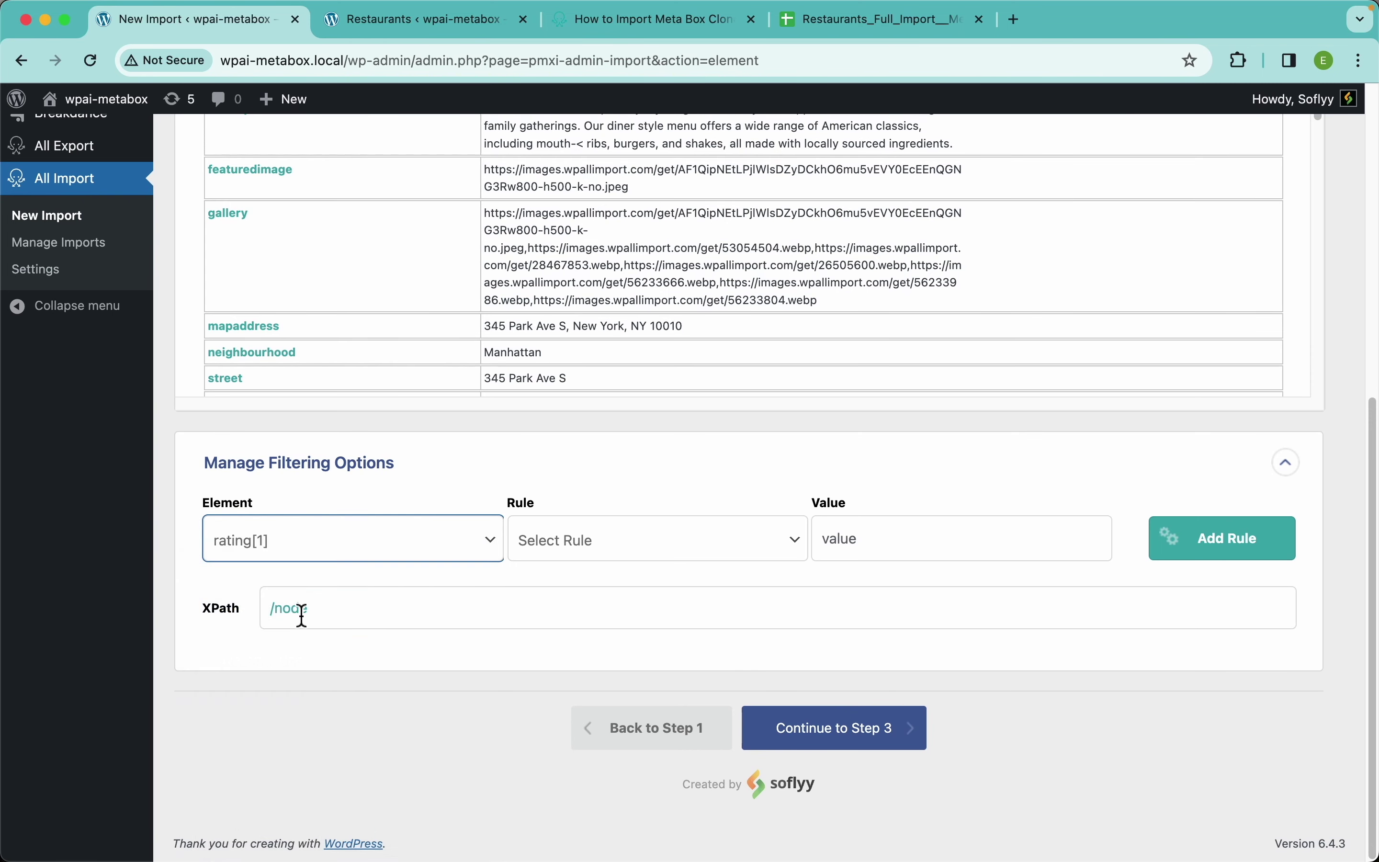
pyautogui.click(633, 548)
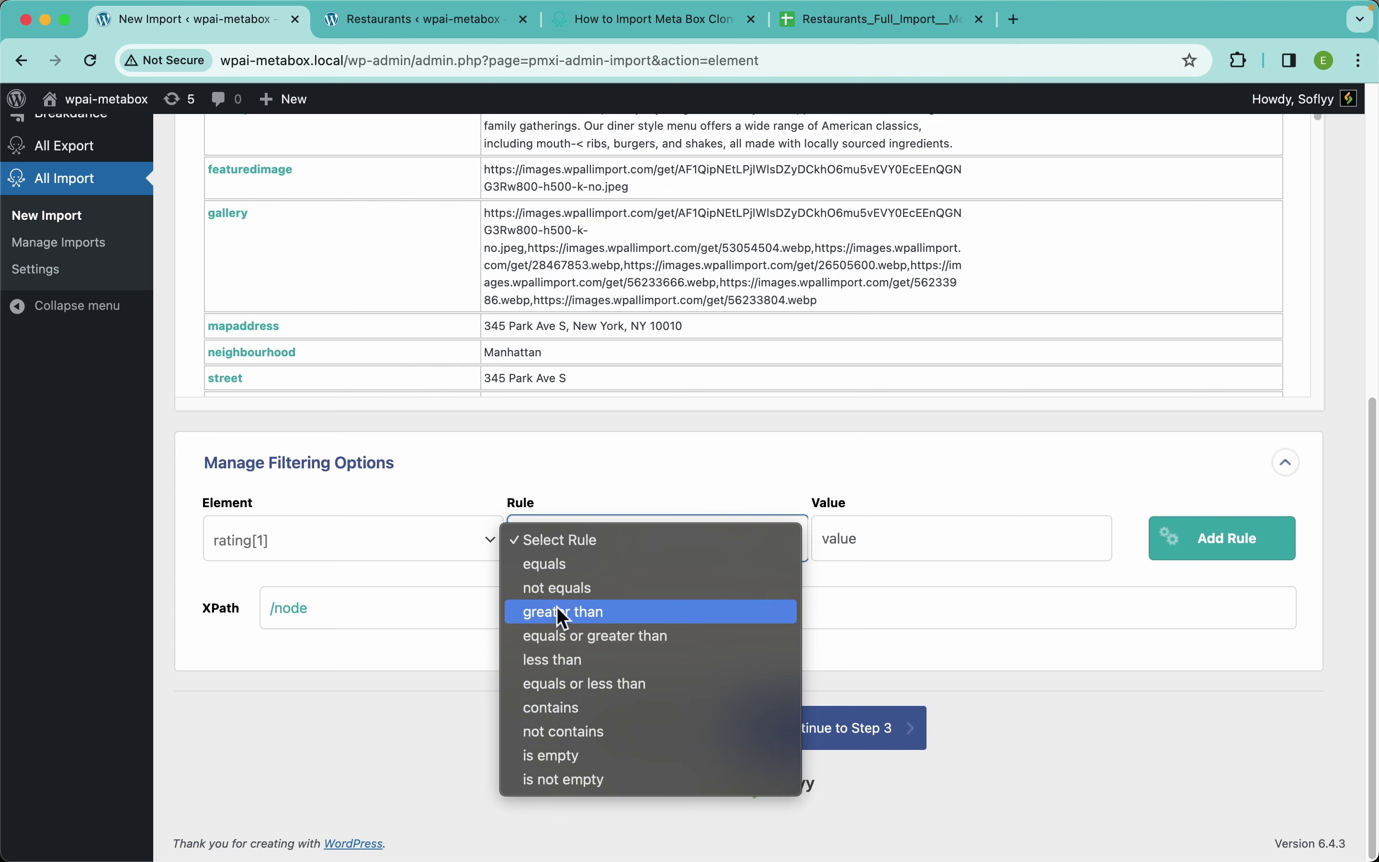
pyautogui.click(623, 654)
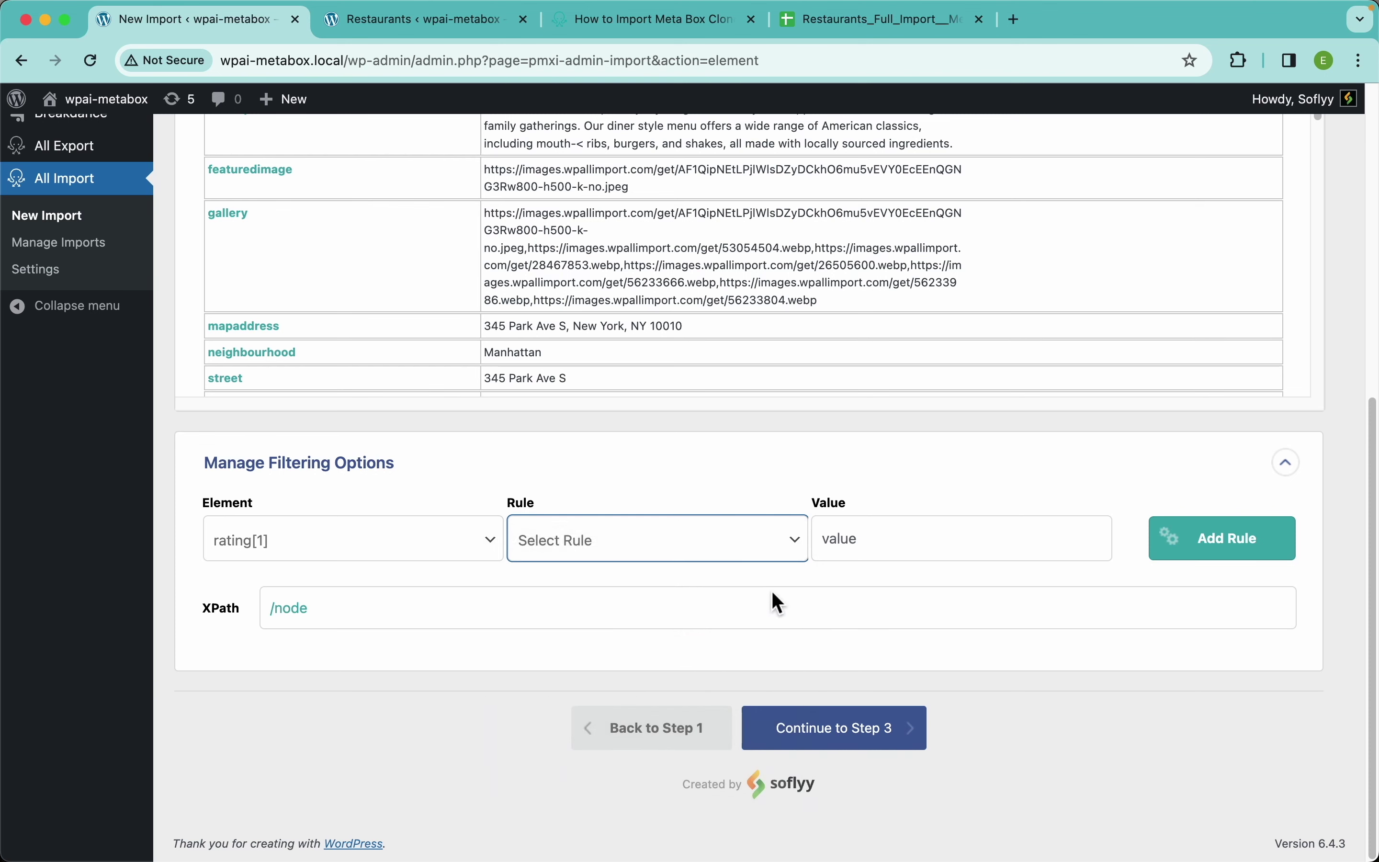
pyautogui.click(886, 555)
pyautogui.write('4')
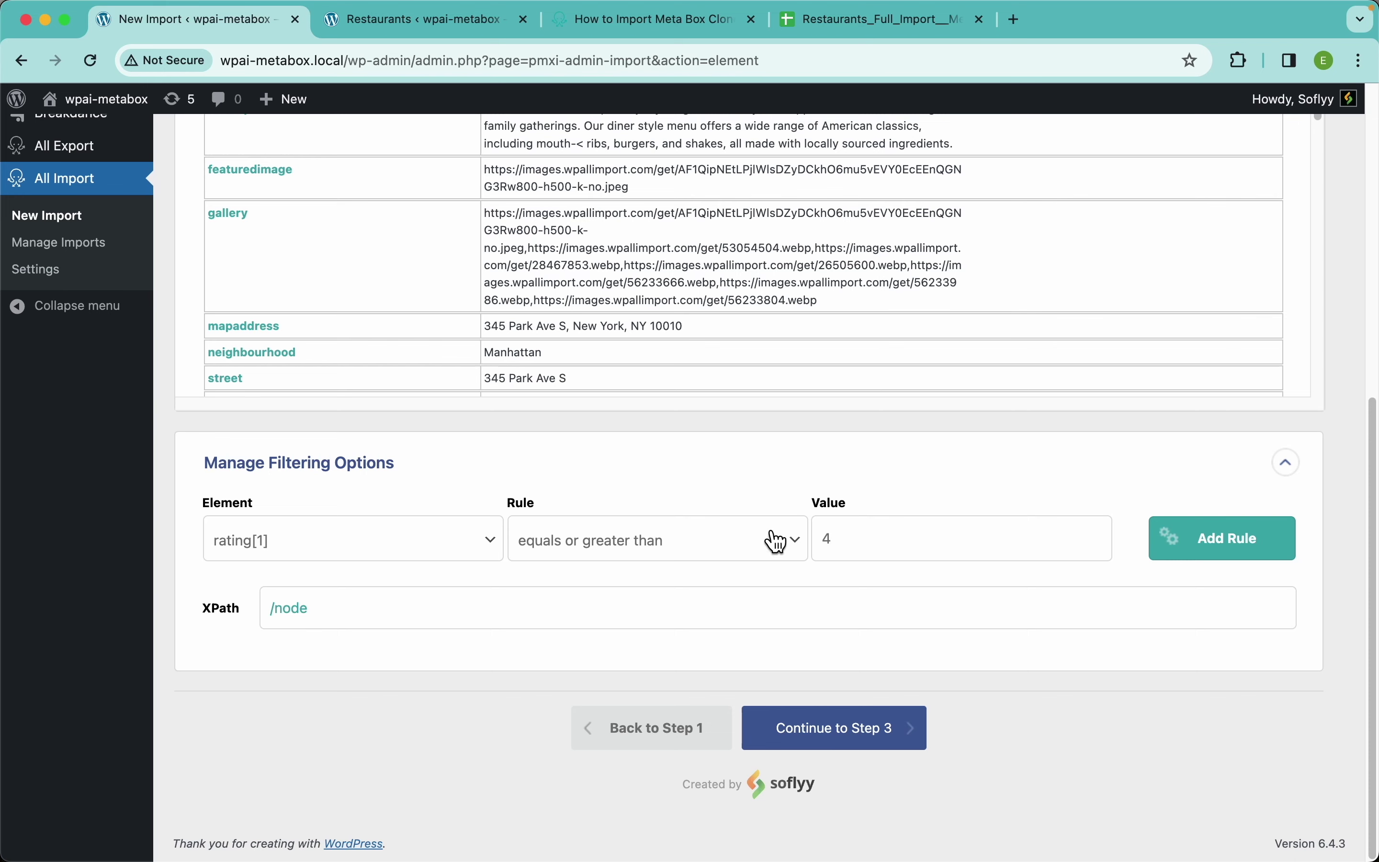
pyautogui.click(1191, 556)
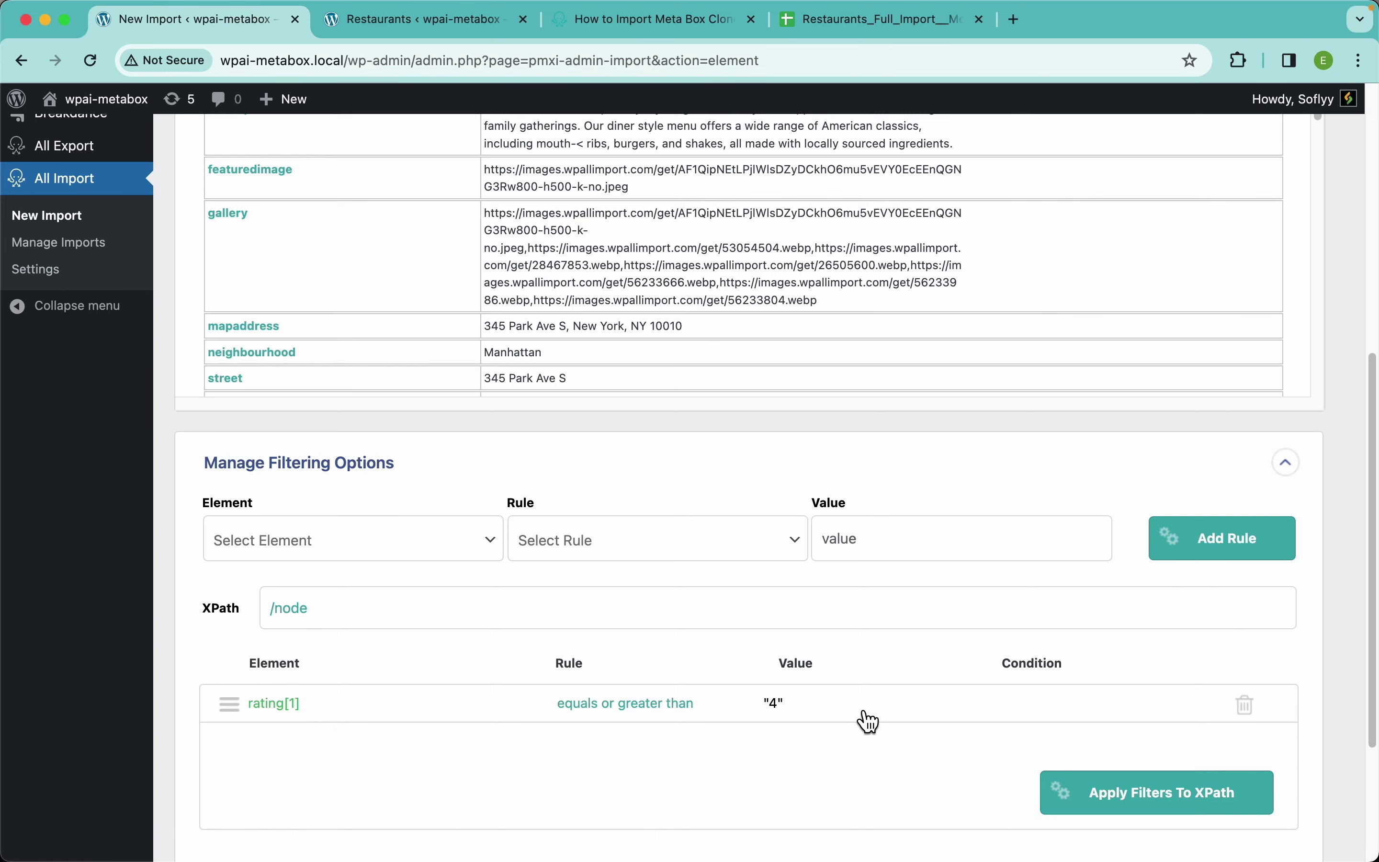
# Apply the rating filter to the XPath and review the resulting expression and filtered record.
pyautogui.scroll(-3, 866, 721)
pyautogui.click(1122, 724)
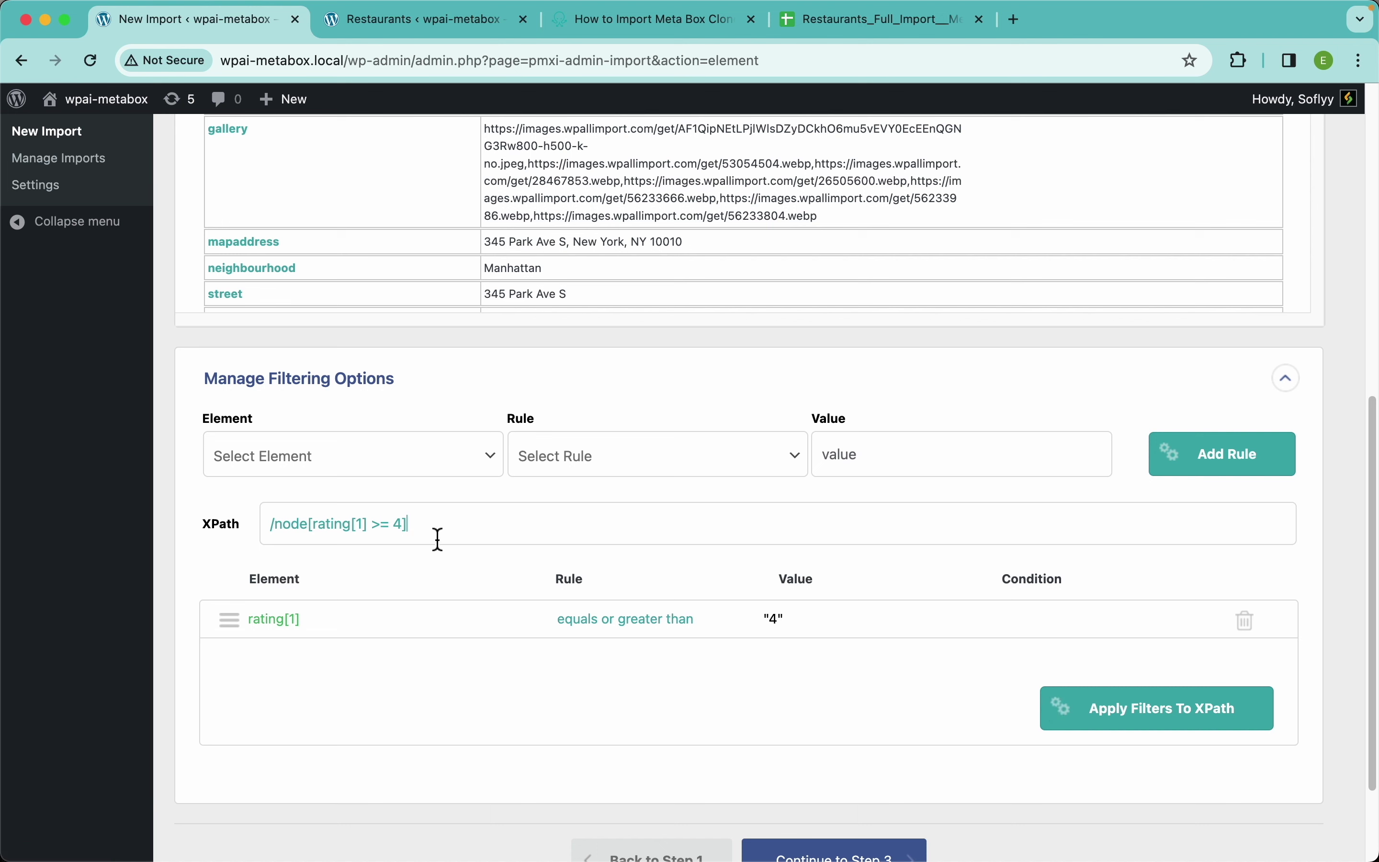
pyautogui.moveTo(437, 539); pyautogui.dragTo(231, 523)
pyautogui.moveTo(431, 542); pyautogui.dragTo(381, 530)
pyautogui.scroll(6, 653, 385)
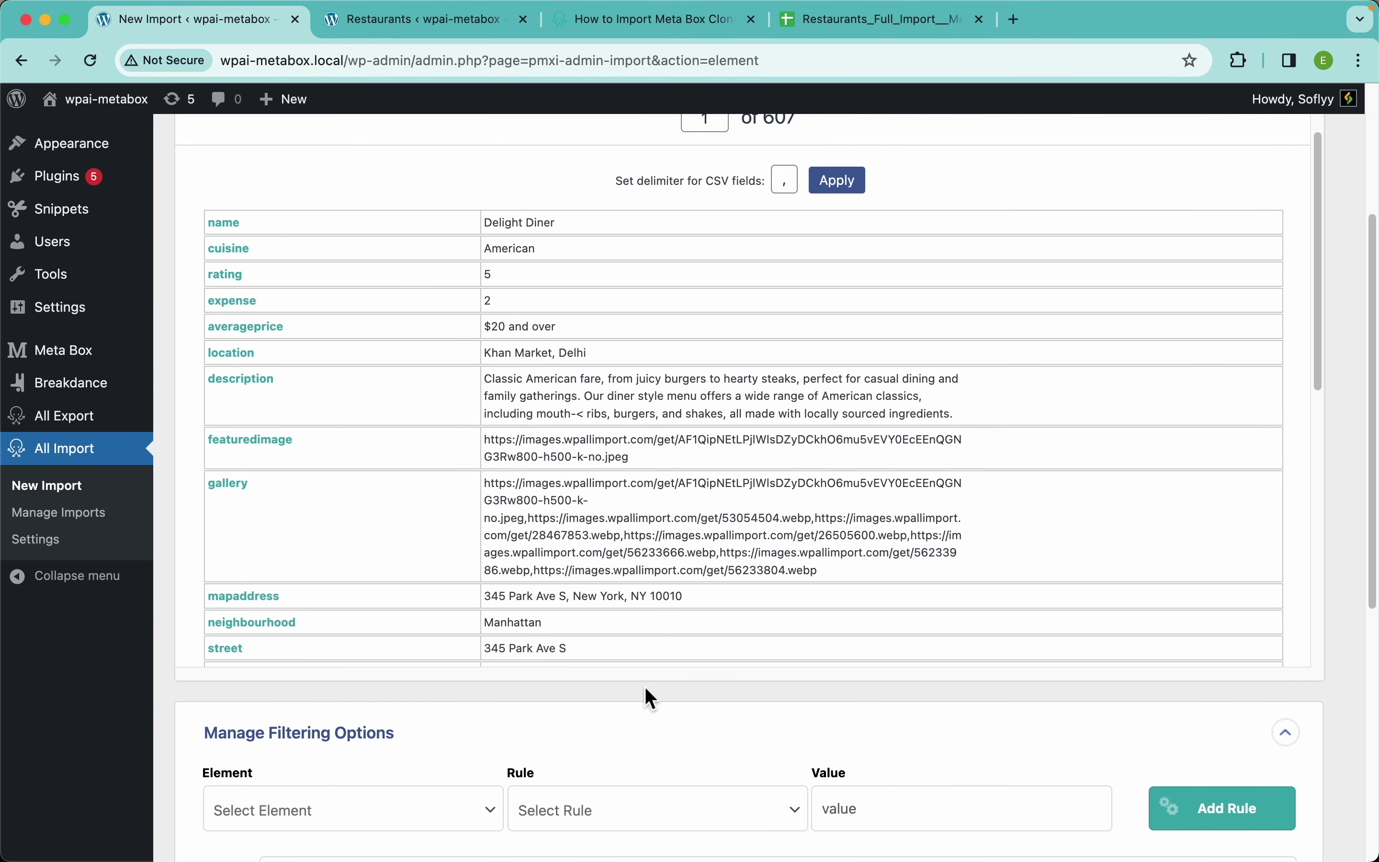
pyautogui.scroll(-4, 646, 695)
pyautogui.click(536, 659)
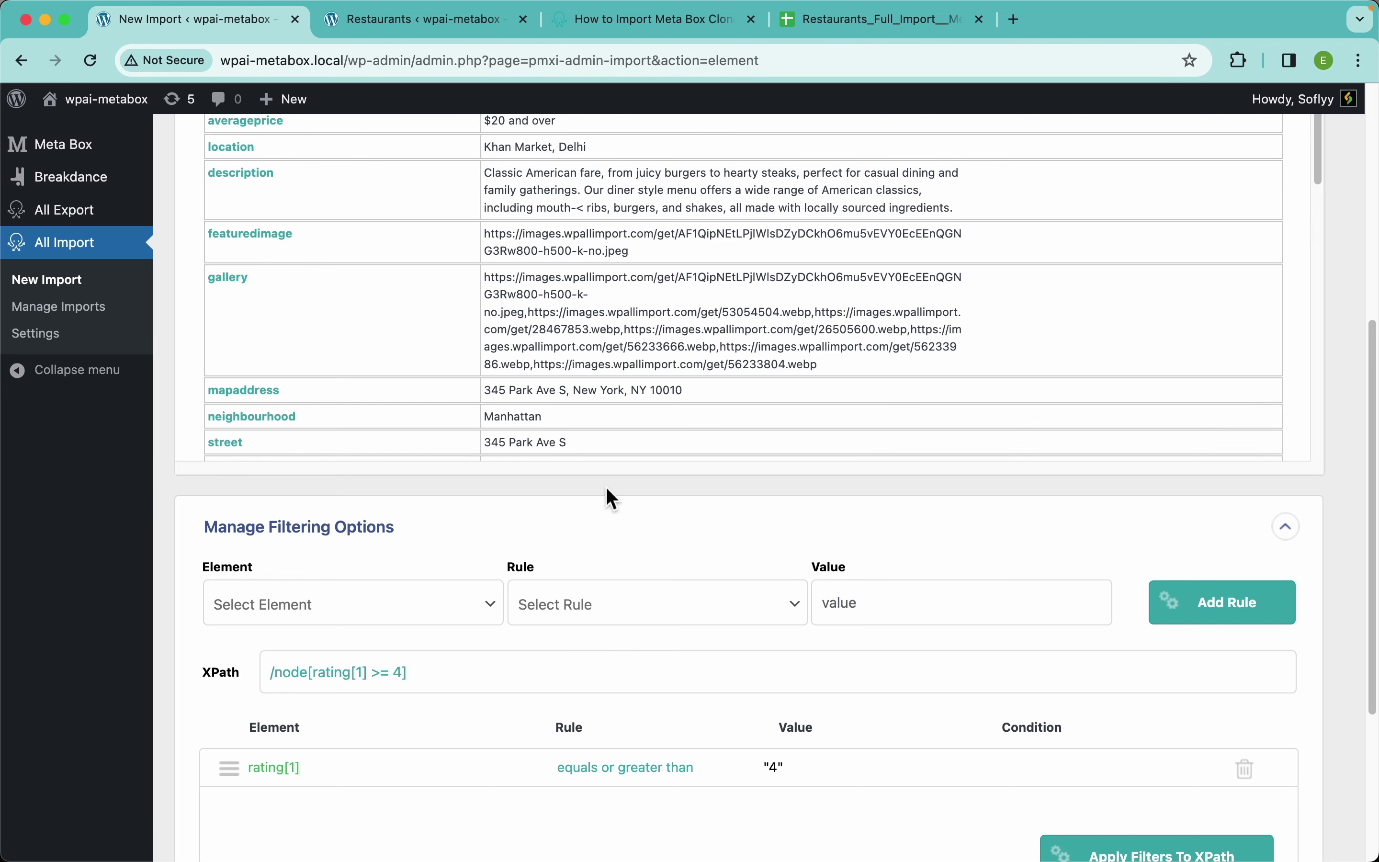
pyautogui.scroll(-3, 578, 548)
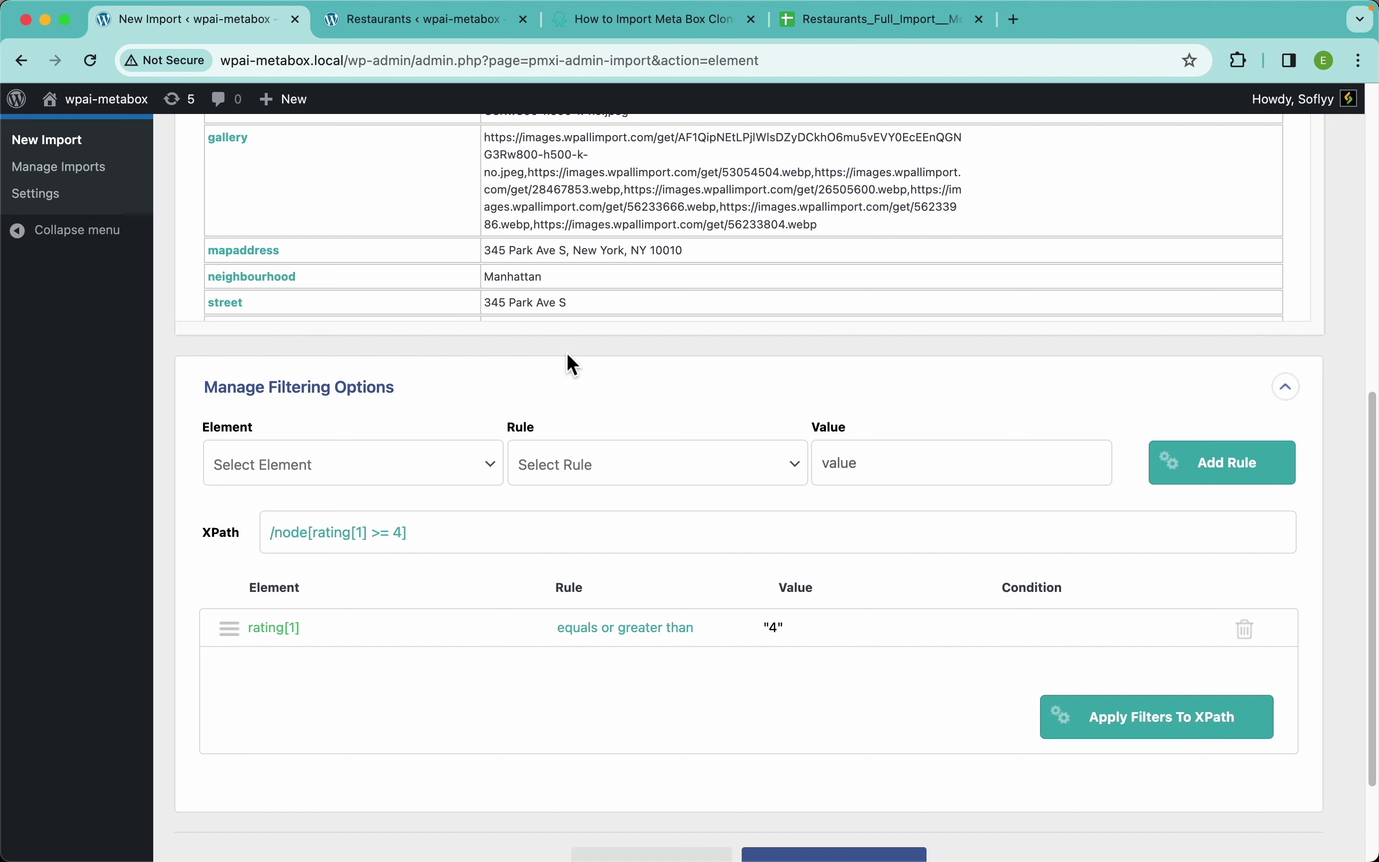
# Browse the topics in the WP All Import documentation, then return to the import.
pyautogui.click(605, 33)
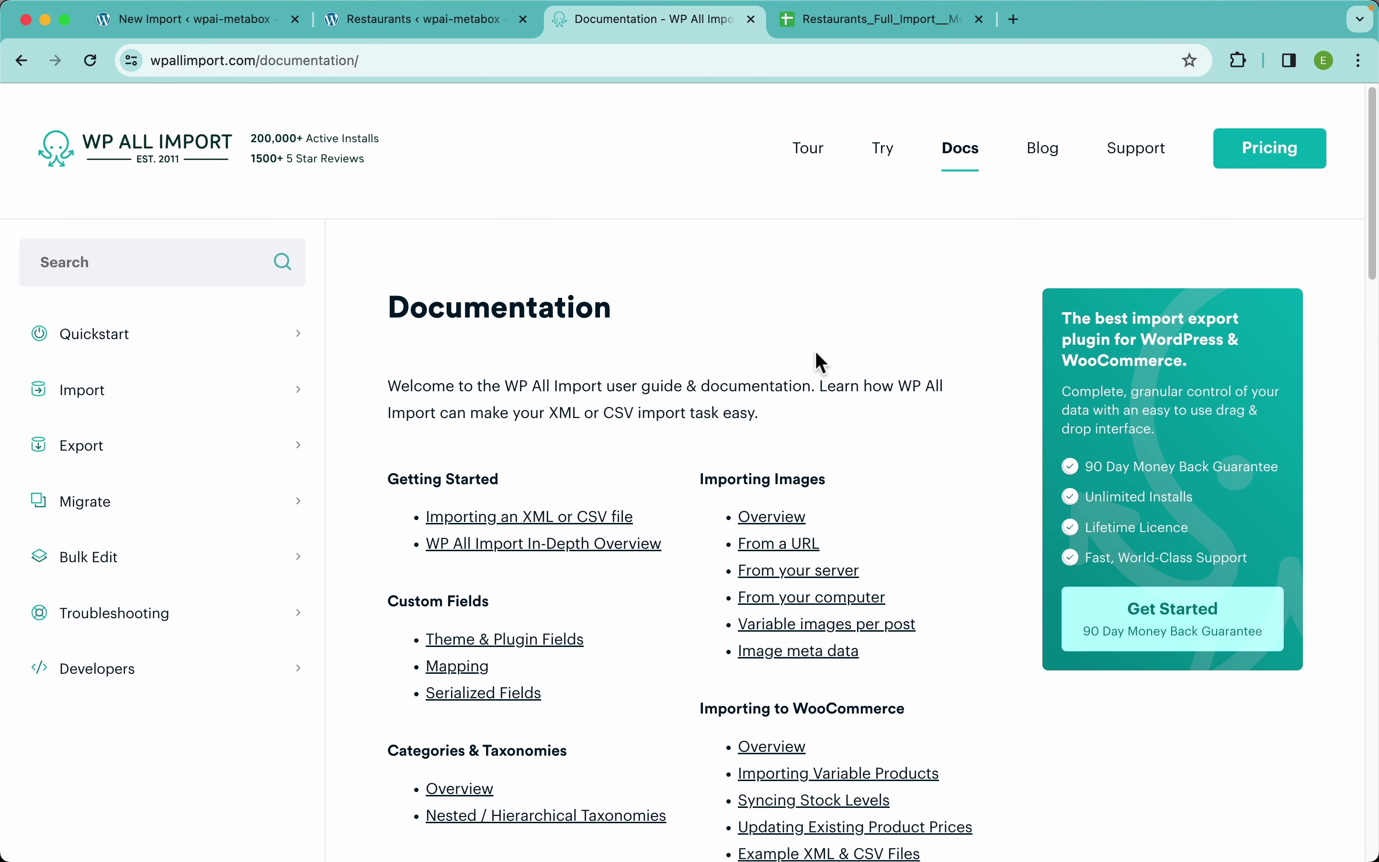
pyautogui.scroll(-2, 636, 568)
pyautogui.scroll(-6, 590, 439)
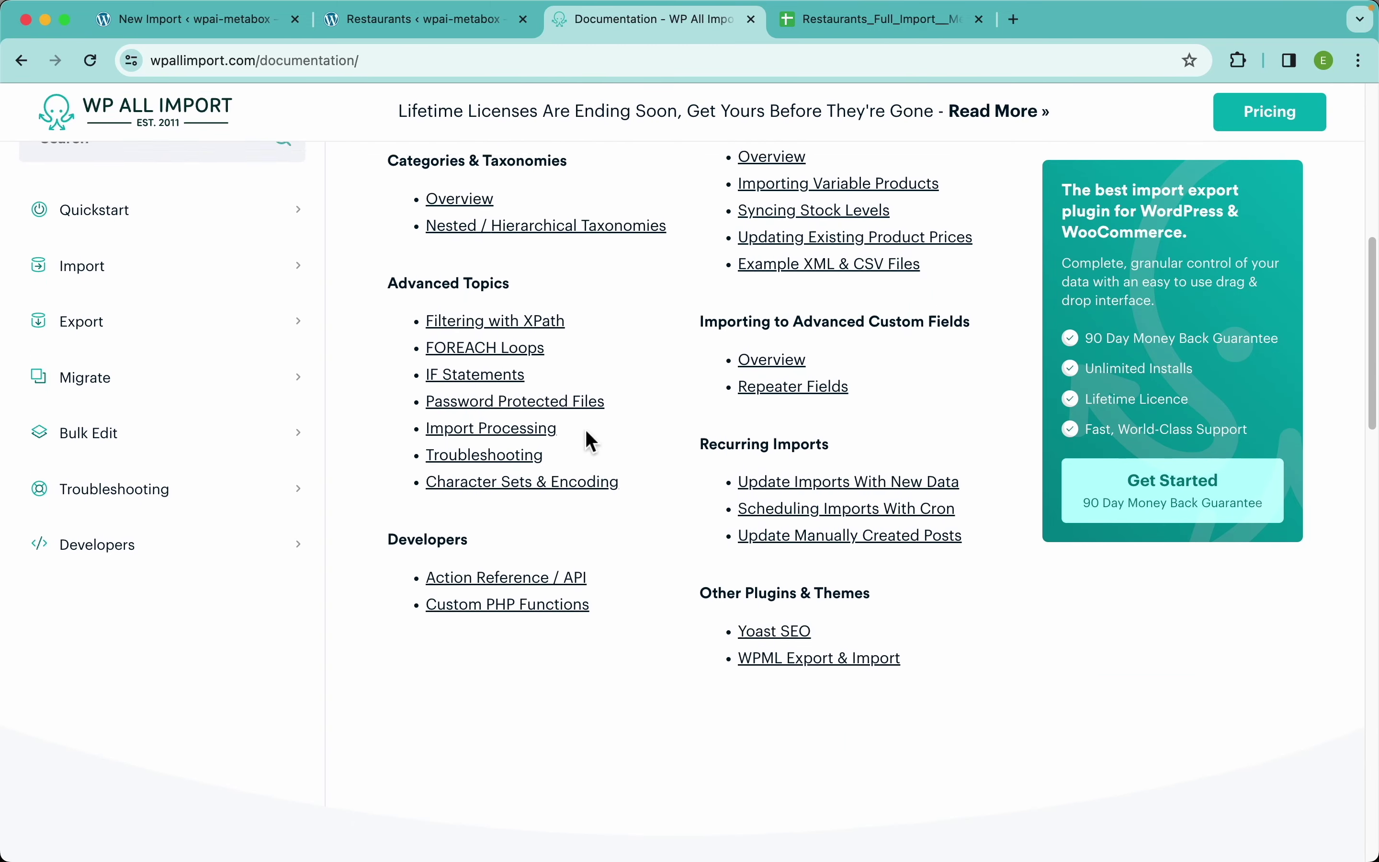
pyautogui.scroll(8, 587, 434)
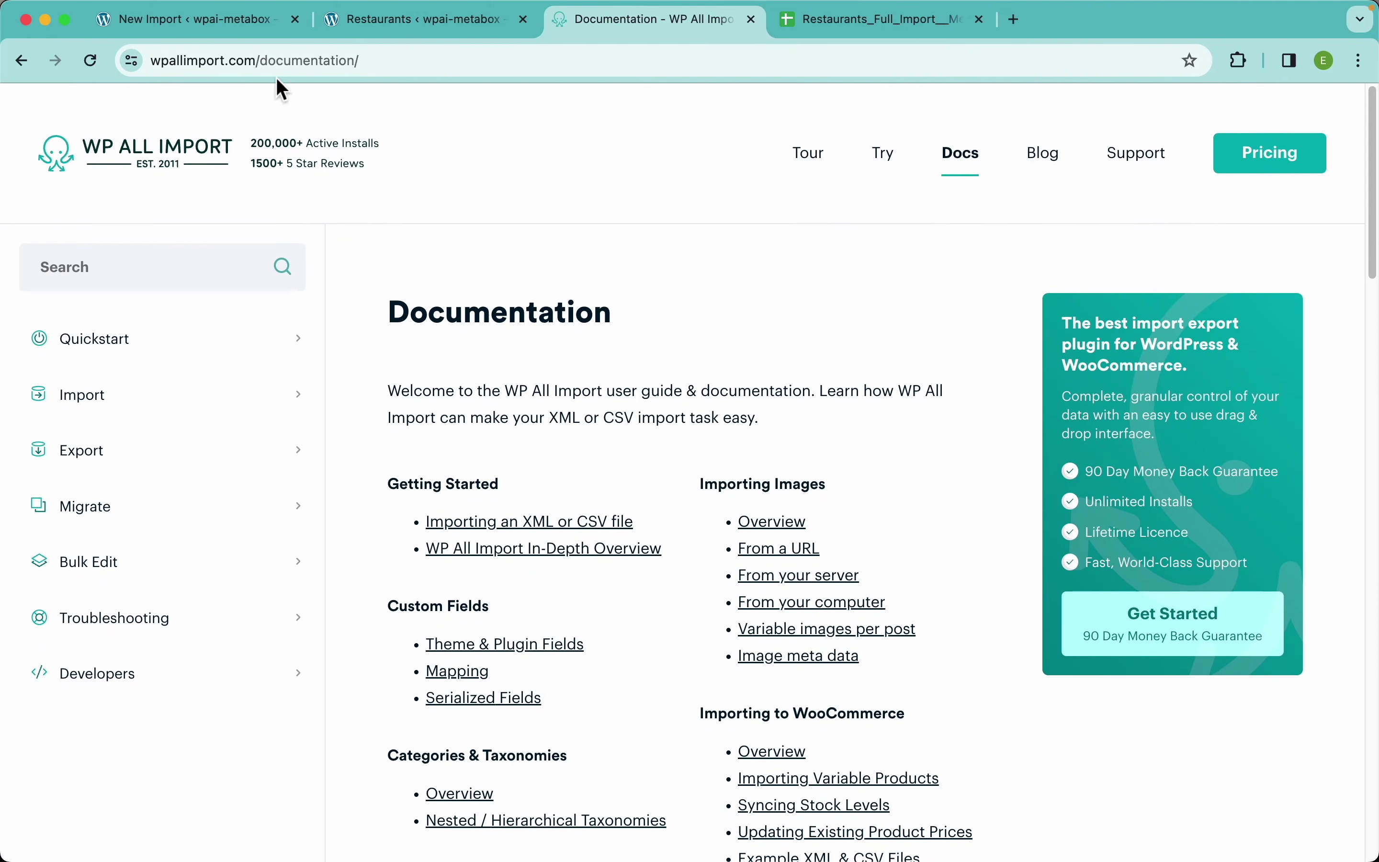
pyautogui.click(258, 24)
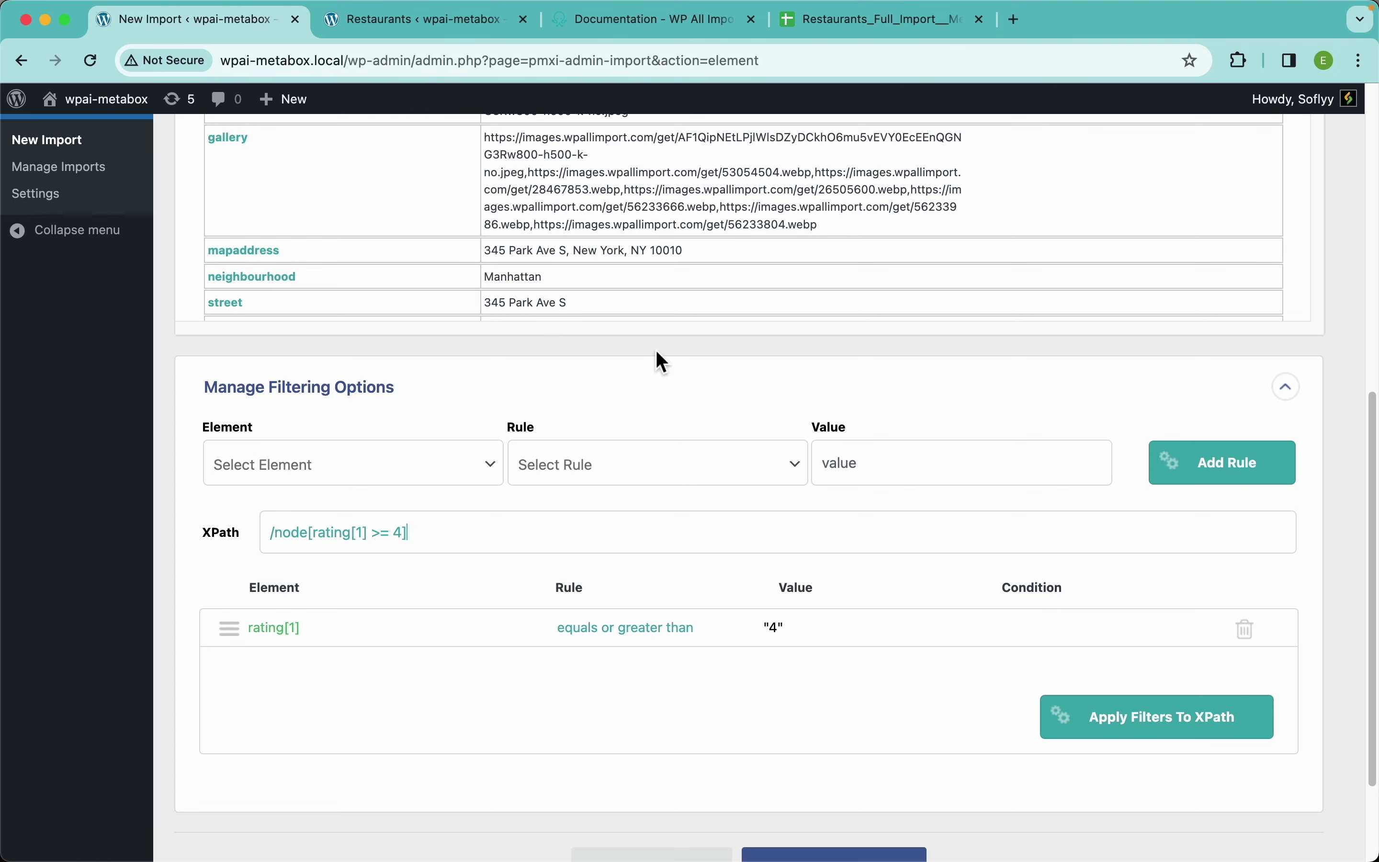
# Check the filtered import file from its first record and continue to step 3 of the import.
pyautogui.scroll(10, 656, 351)
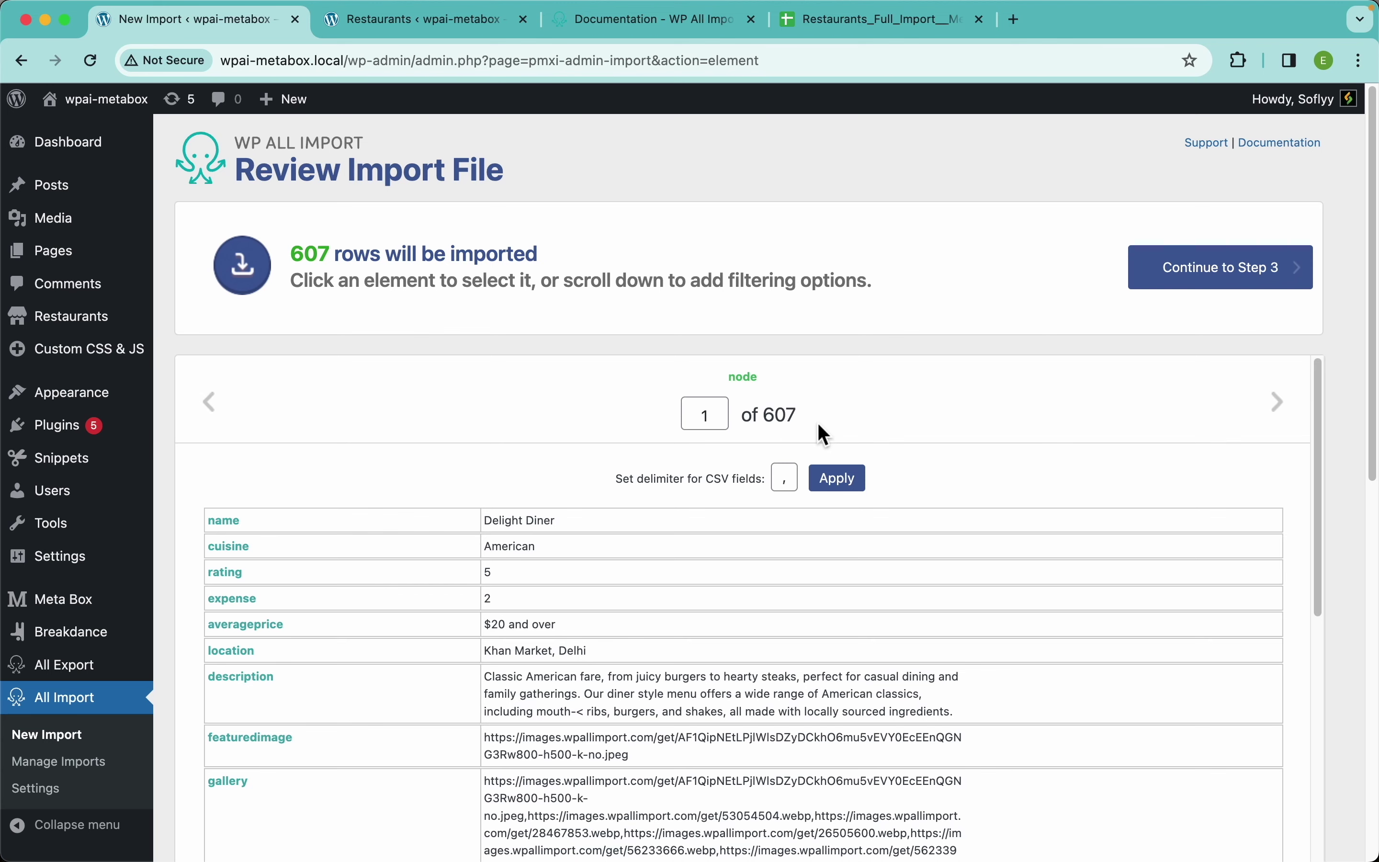
pyautogui.scroll(-1, 613, 353)
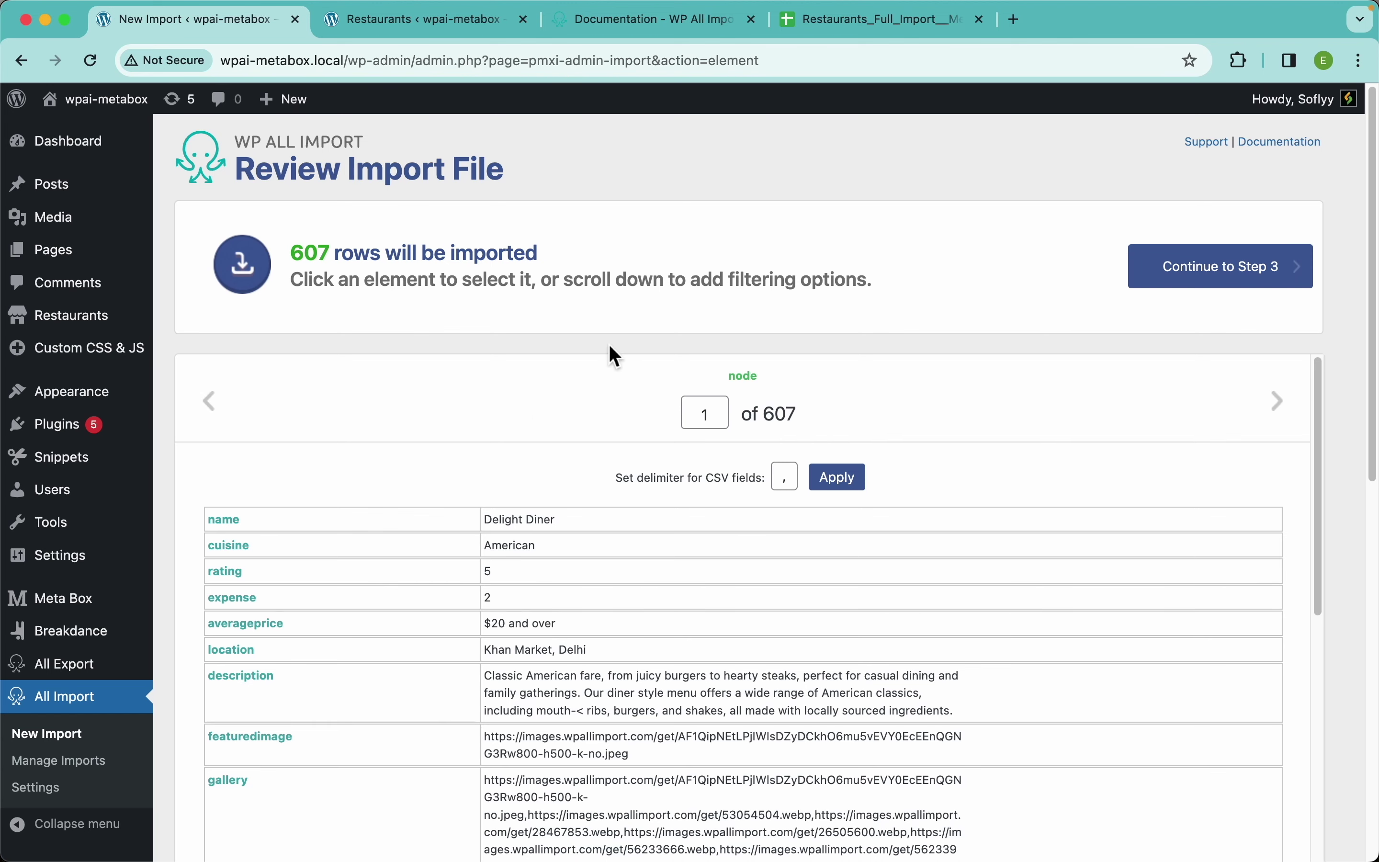
pyautogui.scroll(-3, 612, 353)
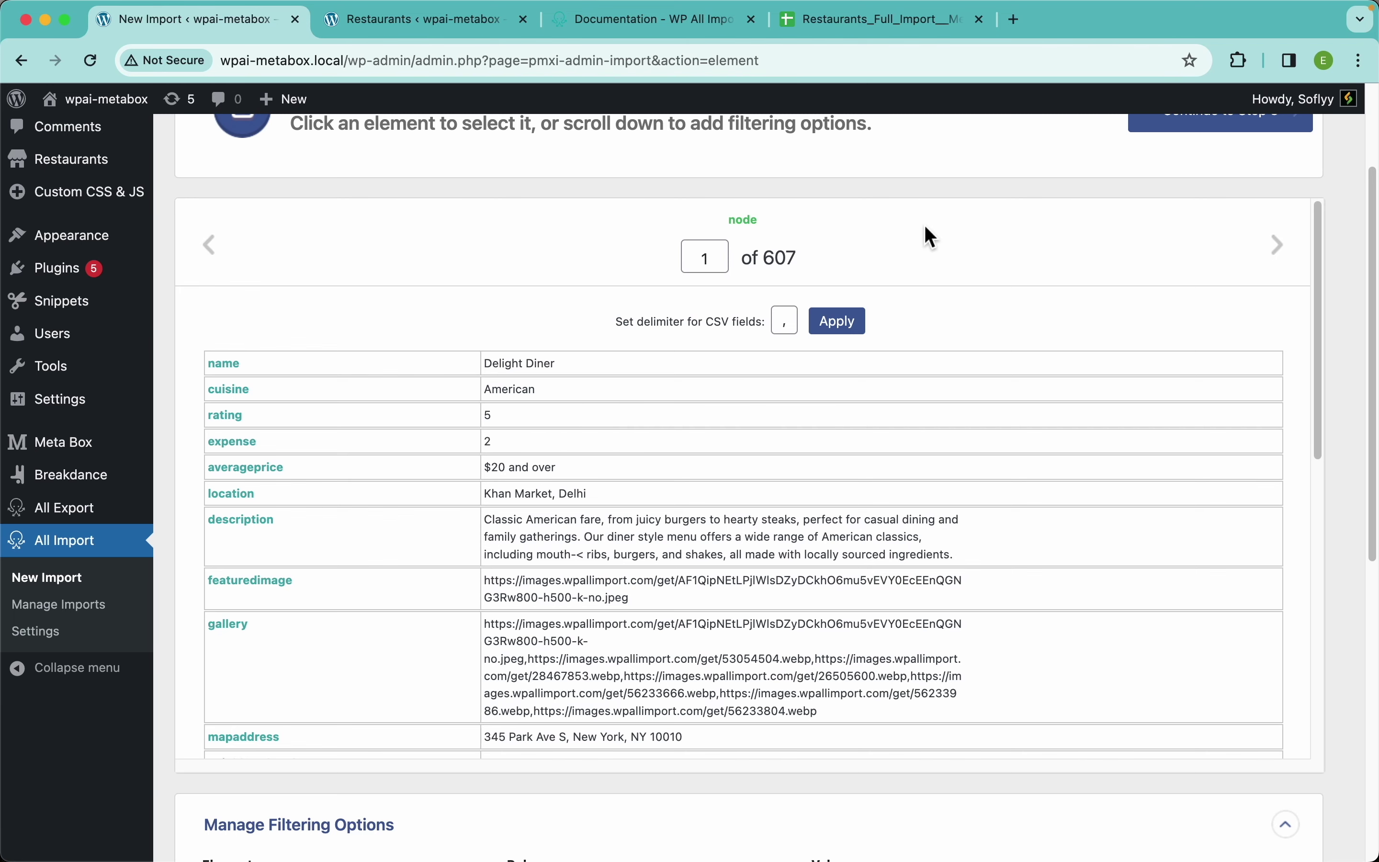
pyautogui.scroll(3, 924, 225)
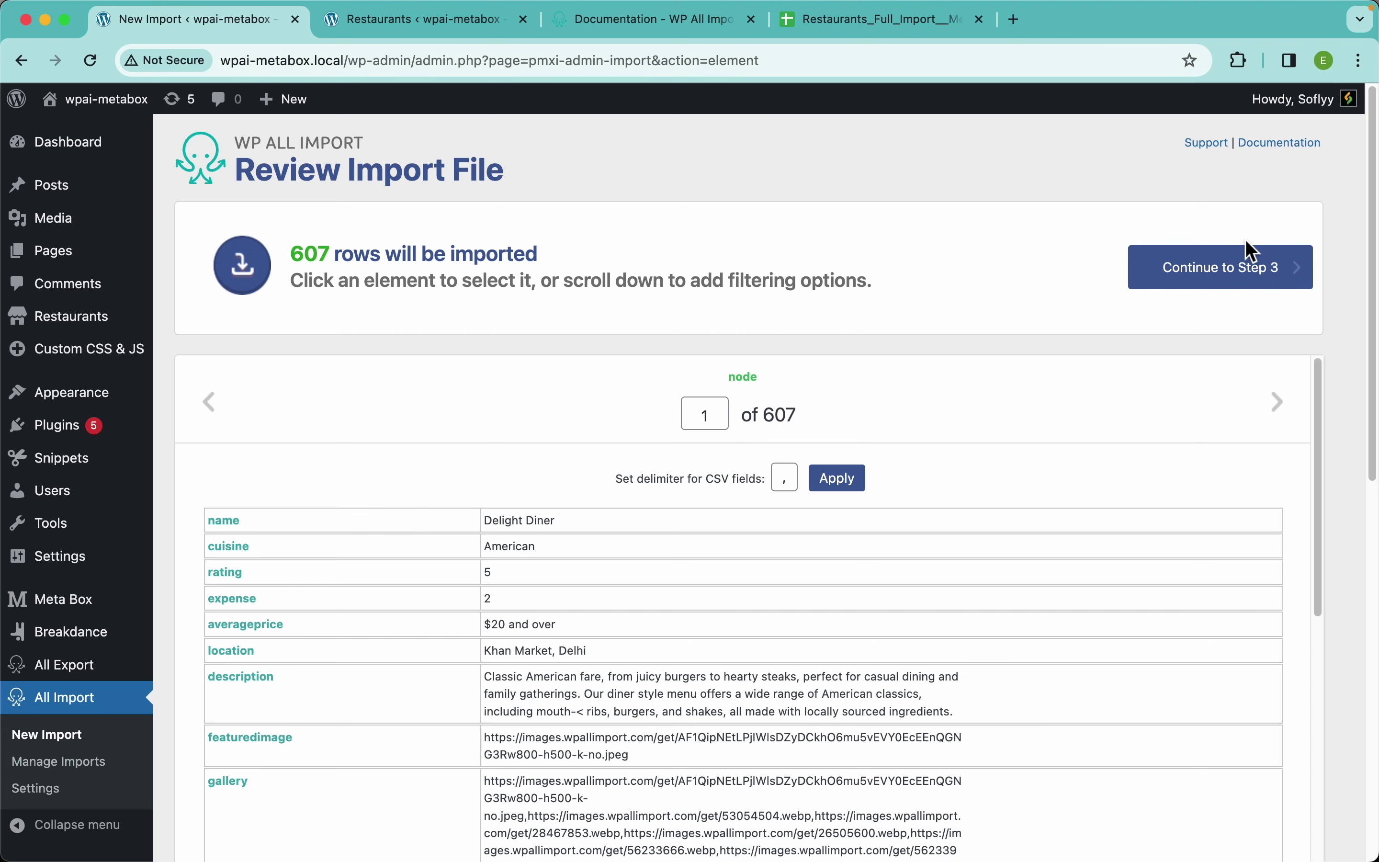
pyautogui.click(1254, 288)
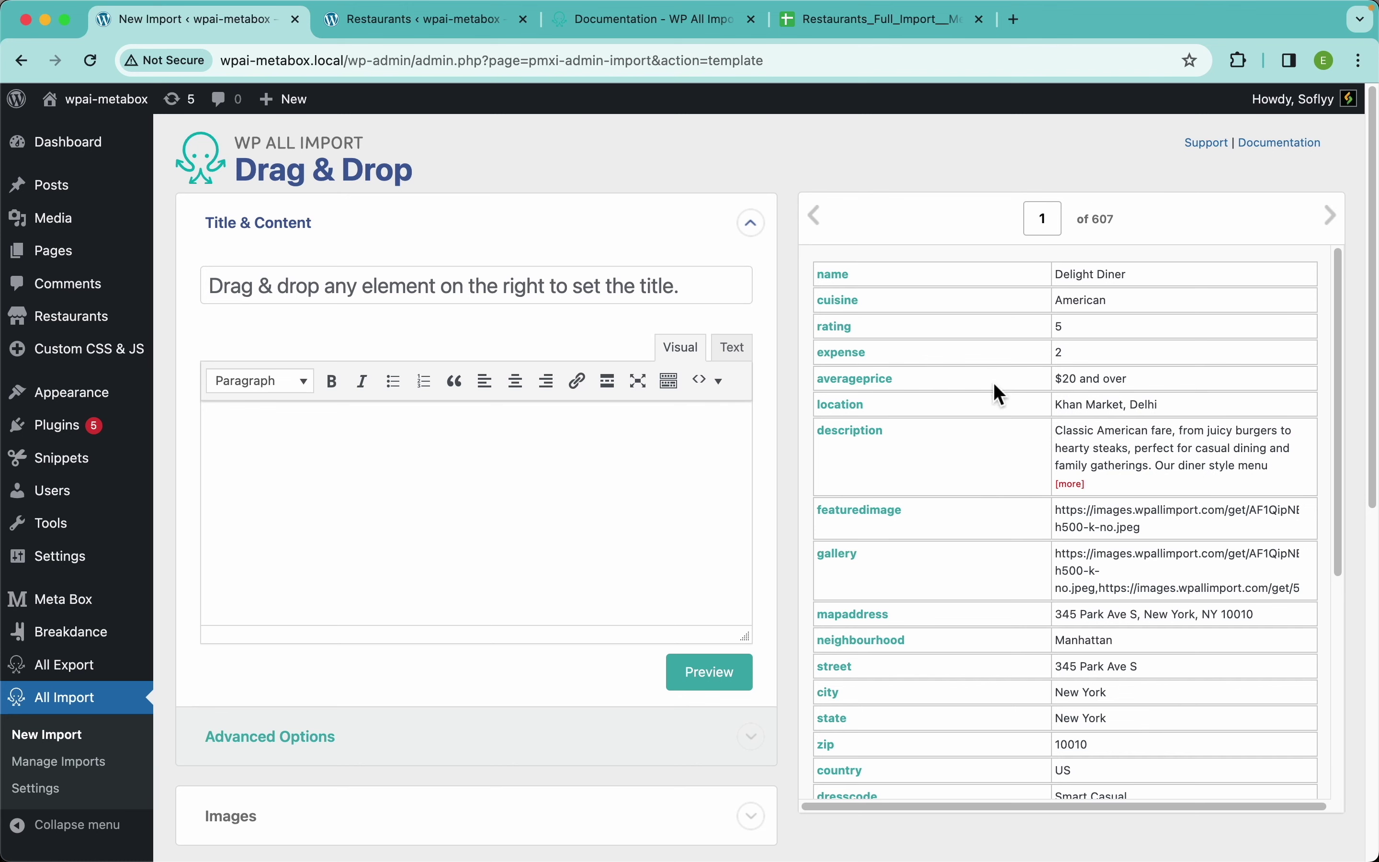
# Review the first record's available elements and a blank new restaurant form, then return to the import template.
pyautogui.scroll(-5, 1037, 539)
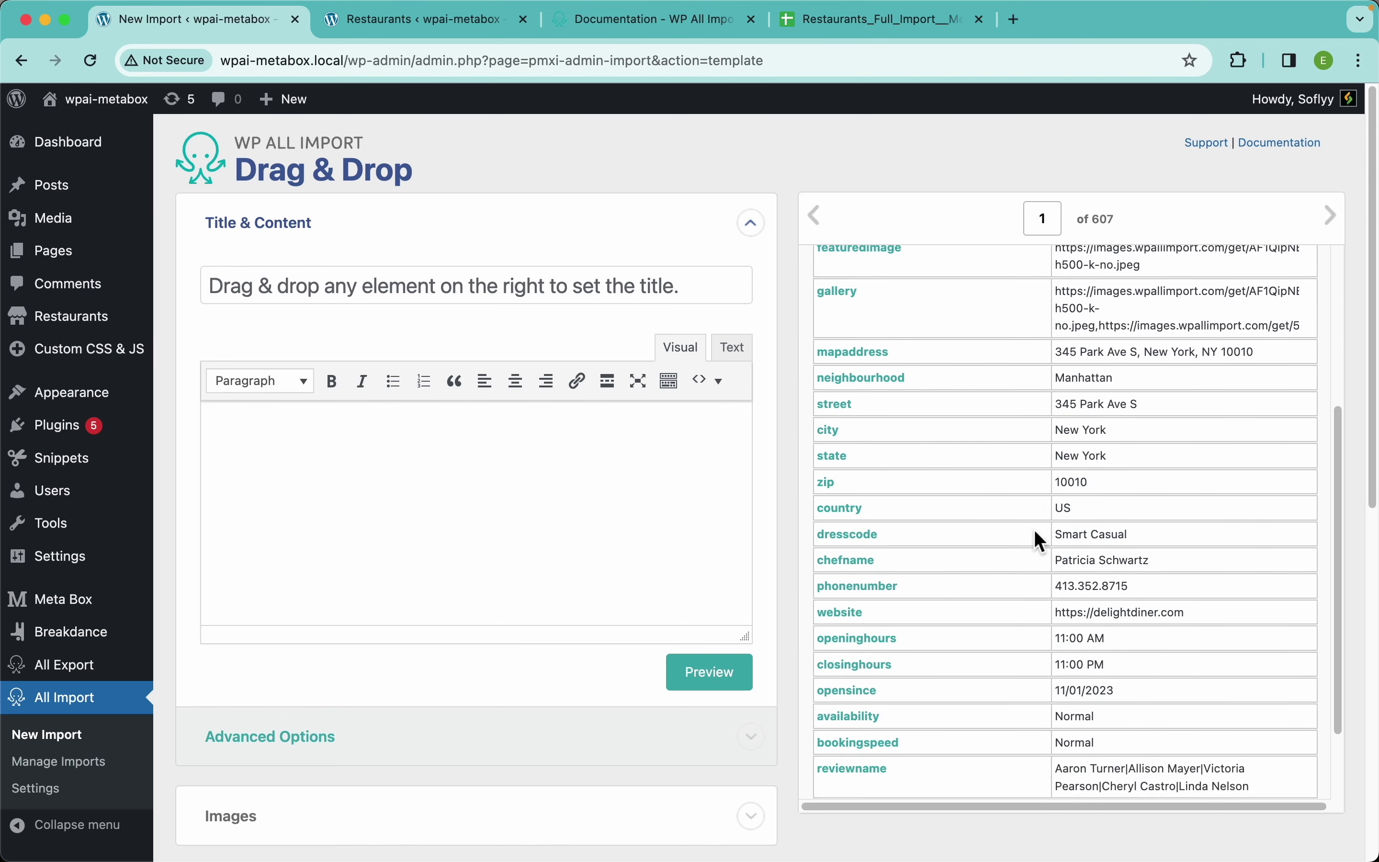
pyautogui.scroll(5, 1038, 539)
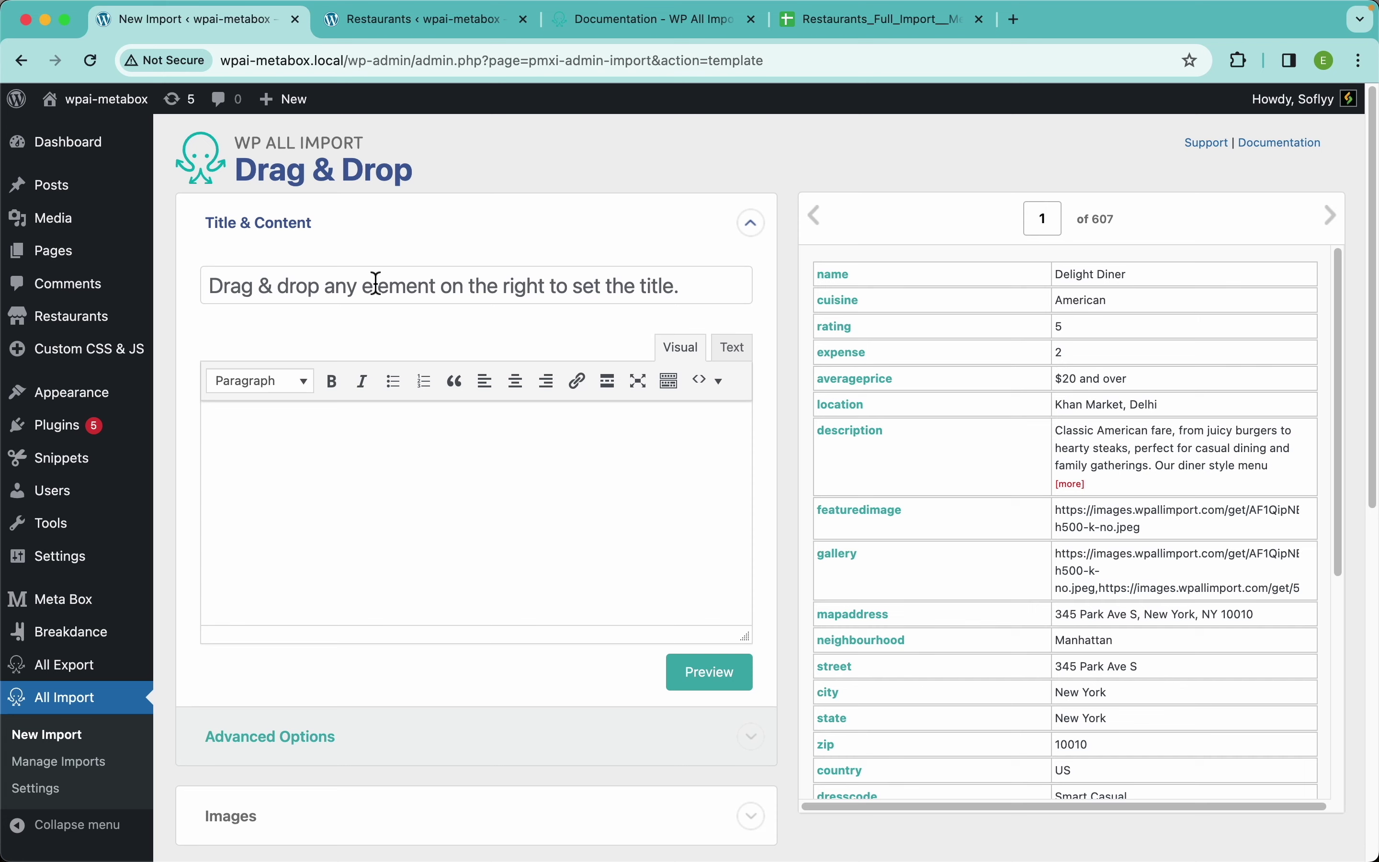
pyautogui.click(435, 29)
pyautogui.click(345, 154)
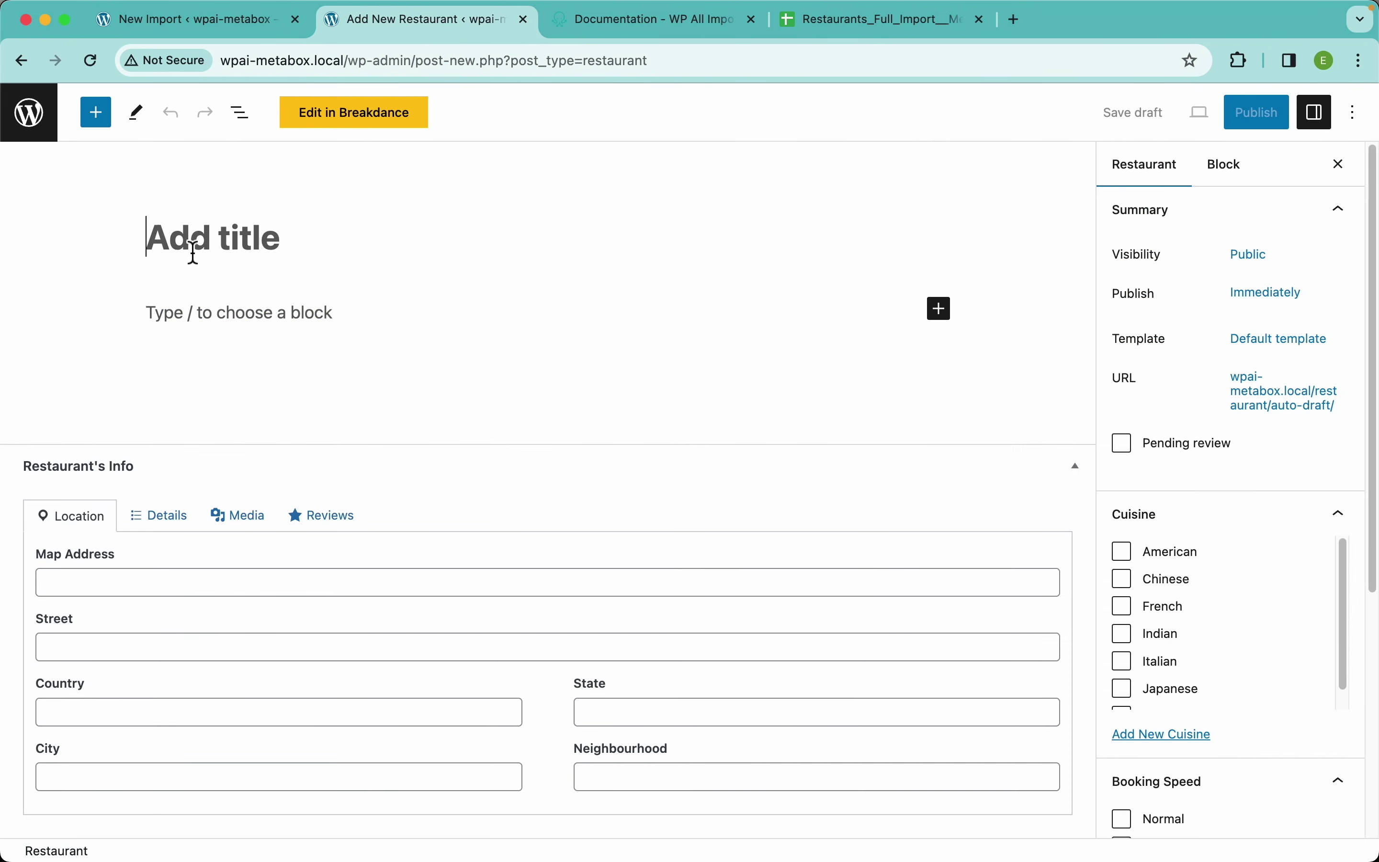
pyautogui.click(194, 19)
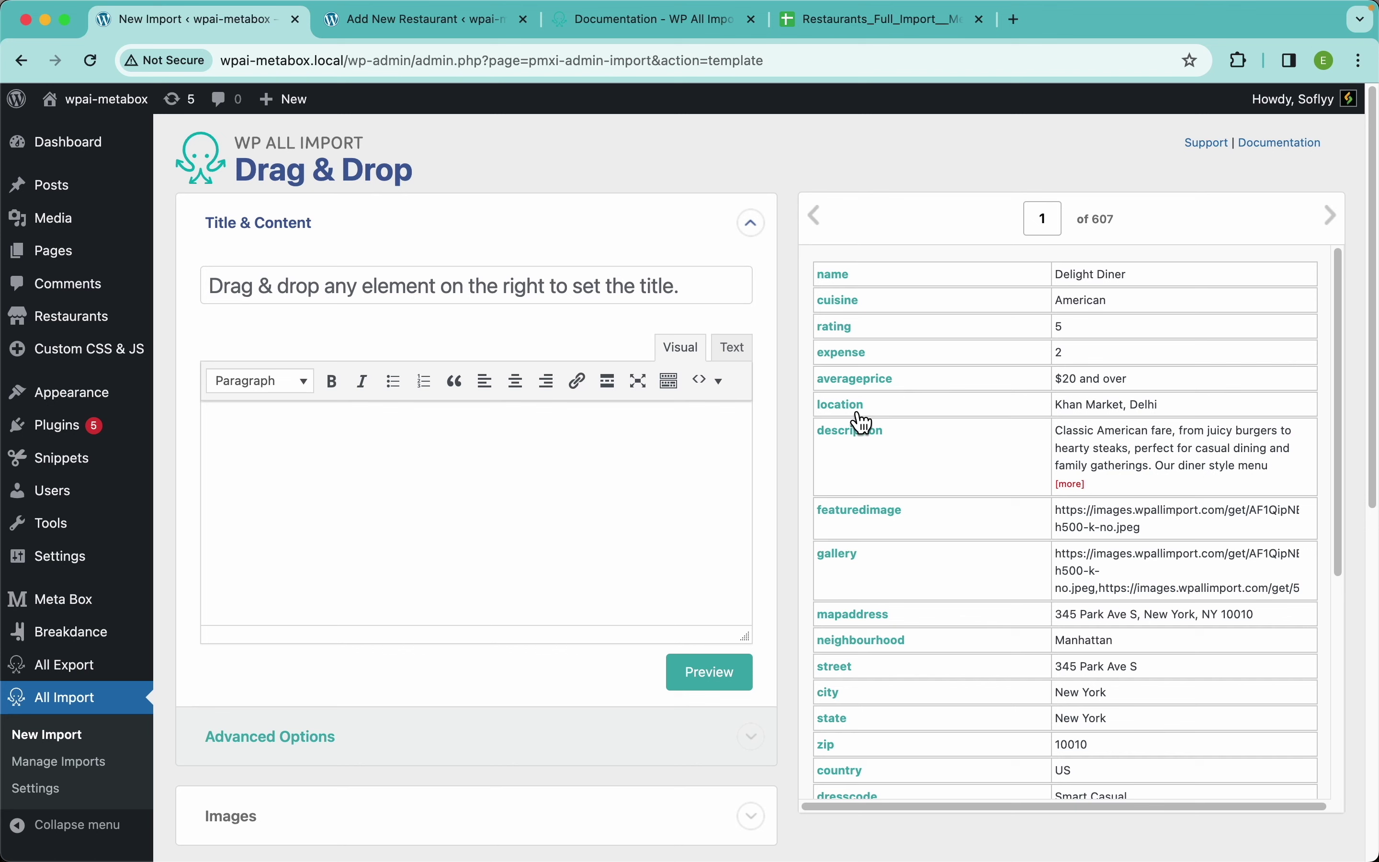
# Try combining the location and expense elements in the post title, then clear the title.
pyautogui.moveTo(858, 415); pyautogui.dragTo(595, 287)
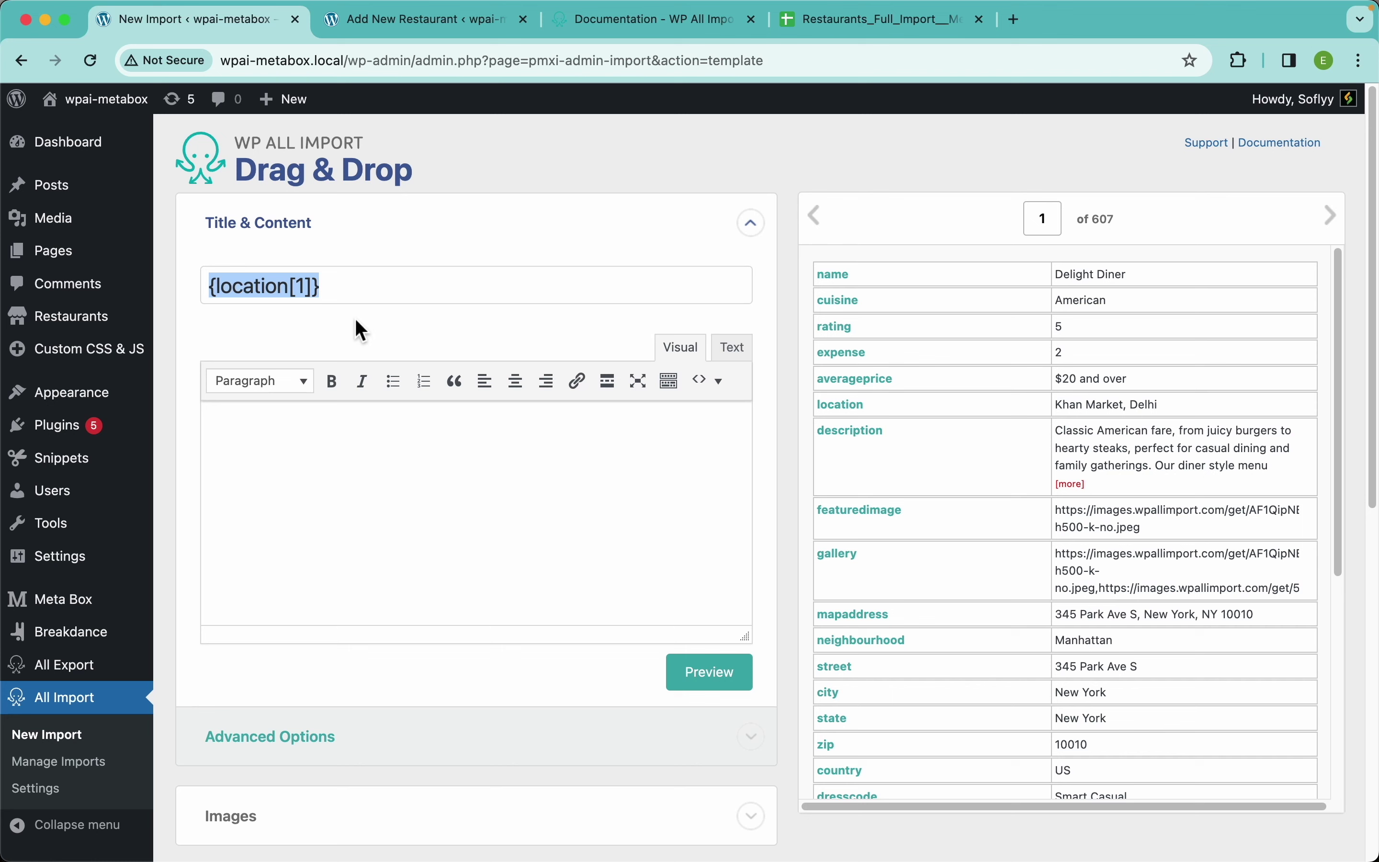
pyautogui.click(353, 285)
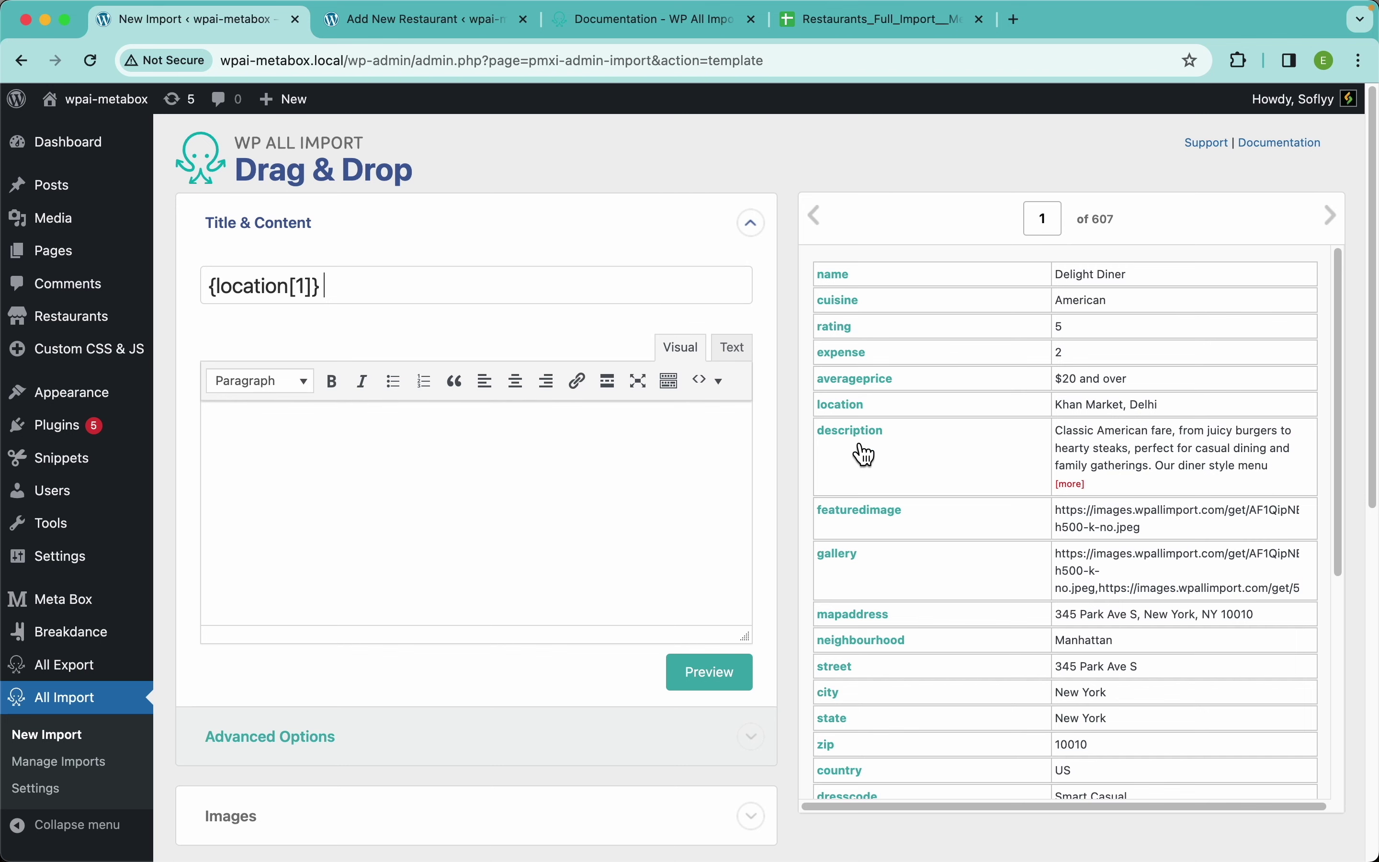
pyautogui.moveTo(842, 350); pyautogui.dragTo(530, 287)
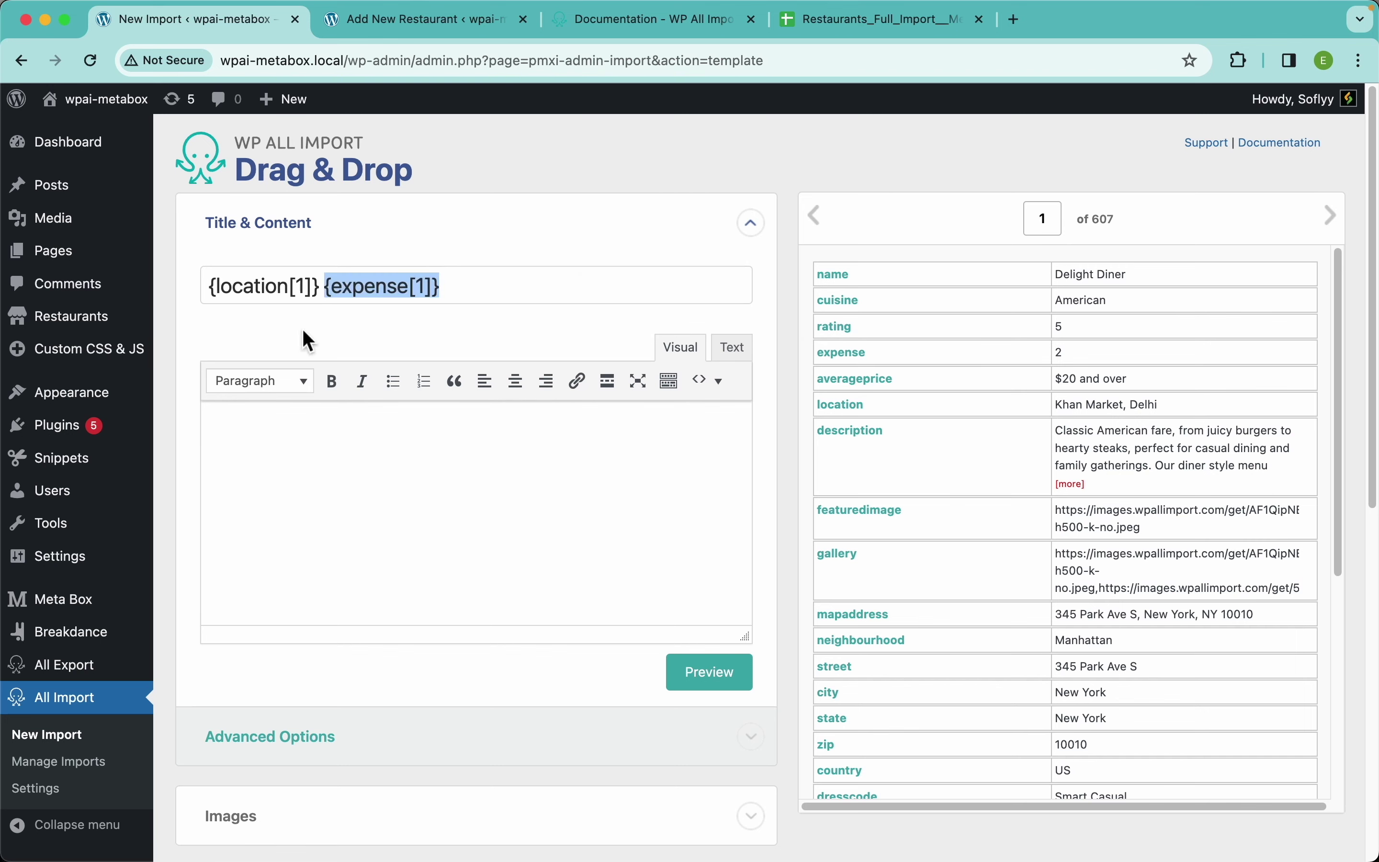
pyautogui.press('BackSpace')
pyautogui.press('BackSpace')
pyautogui.press('BackSpace')
pyautogui.press('BackSpace')
pyautogui.press('BackSpace')
pyautogui.press('BackSpace')
pyautogui.press('BackSpace')
pyautogui.press('BackSpace')
pyautogui.press('BackSpace')
pyautogui.press('BackSpace')
pyautogui.press('BackSpace')
pyautogui.press('BackSpace')
pyautogui.press('BackSpace')
pyautogui.press('BackSpace')
pyautogui.press('BackSpace')
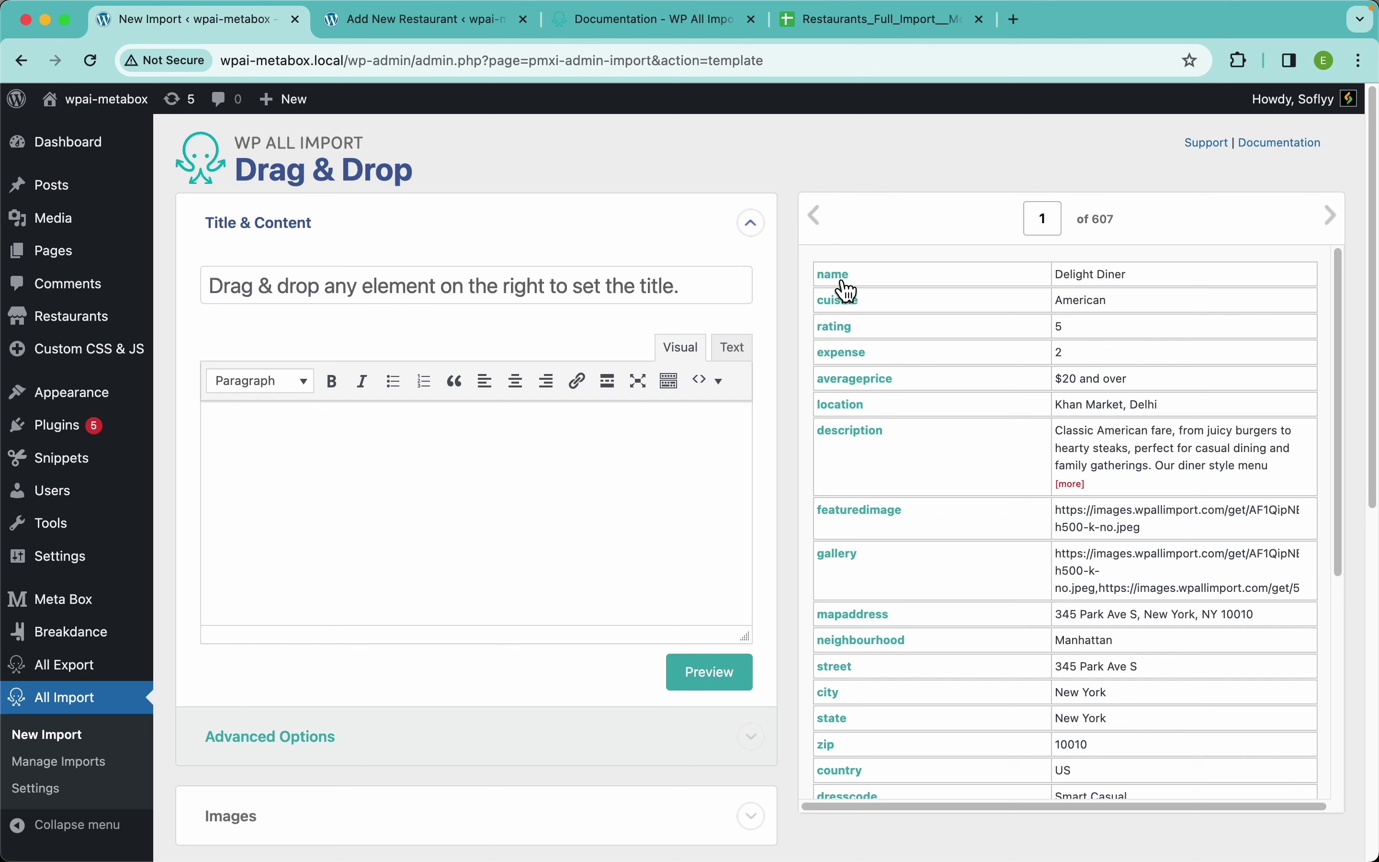
# Map the name element to the post title and the description element to the post content.
pyautogui.moveTo(849, 290); pyautogui.dragTo(495, 290)
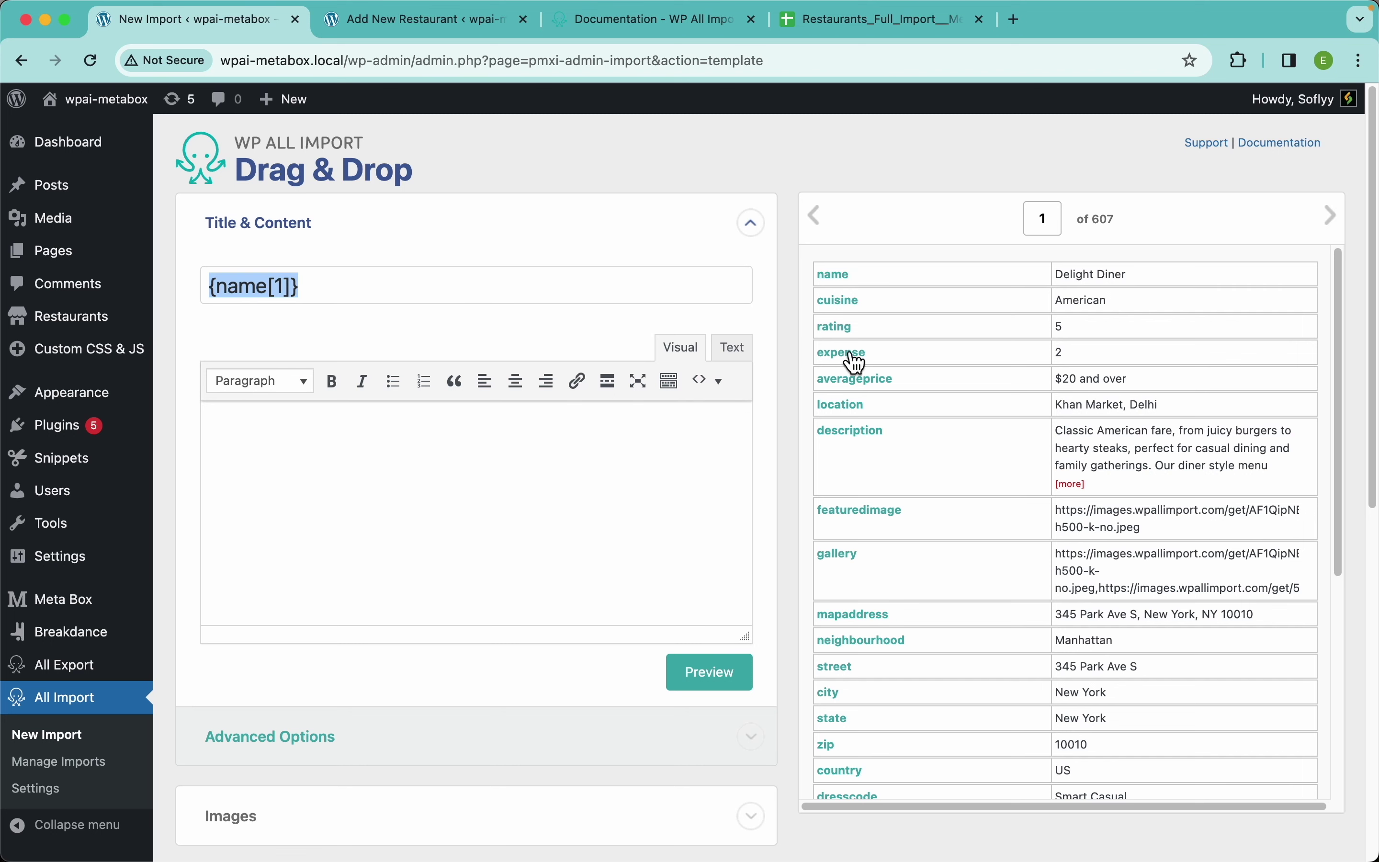
pyautogui.moveTo(867, 450); pyautogui.dragTo(517, 465)
# Expand the image settings and map the featuredimage element as the URL for downloading images hosted elsewhere.
pyautogui.scroll(-6, 519, 479)
pyautogui.scroll(-3, 523, 502)
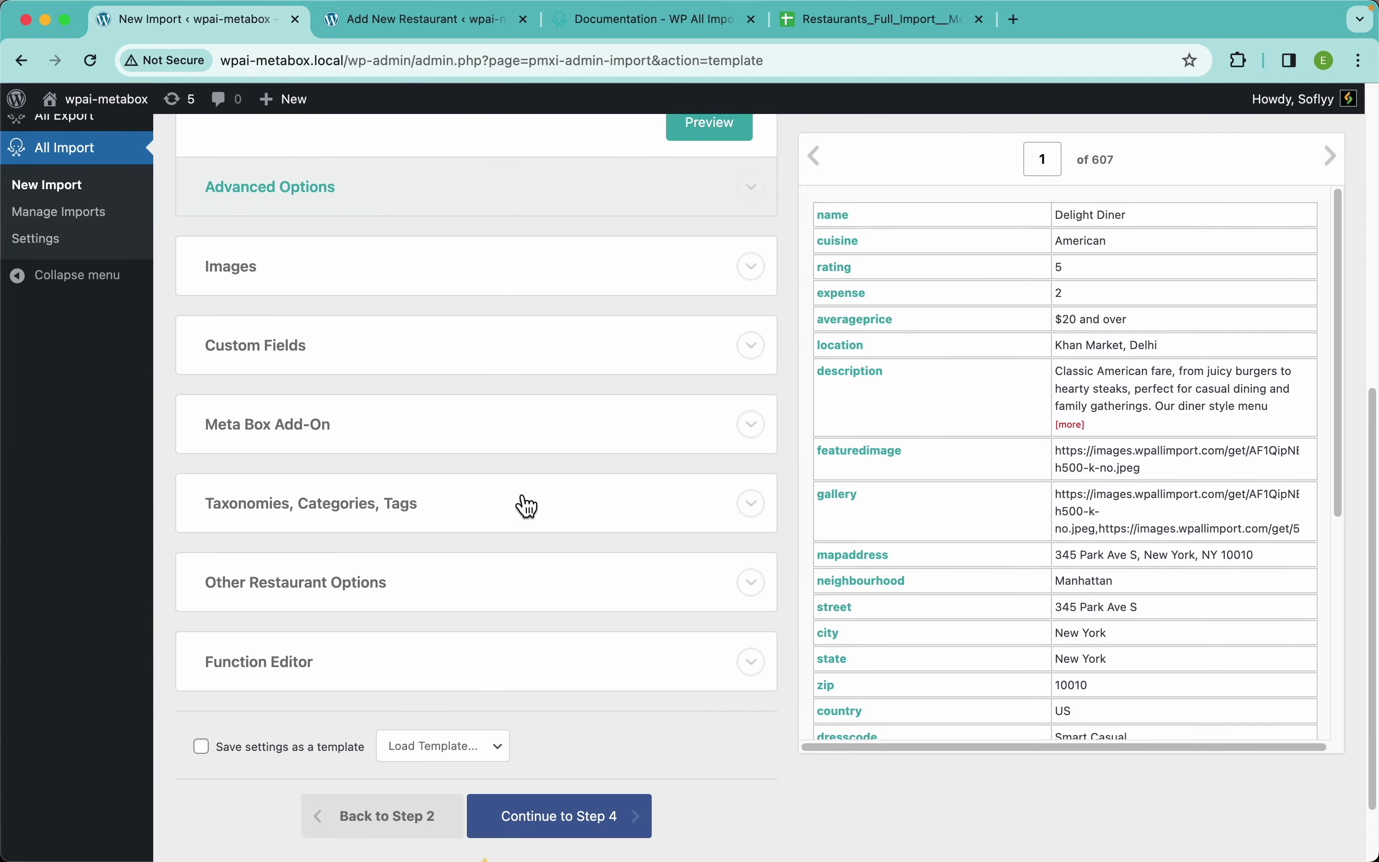
pyautogui.click(277, 266)
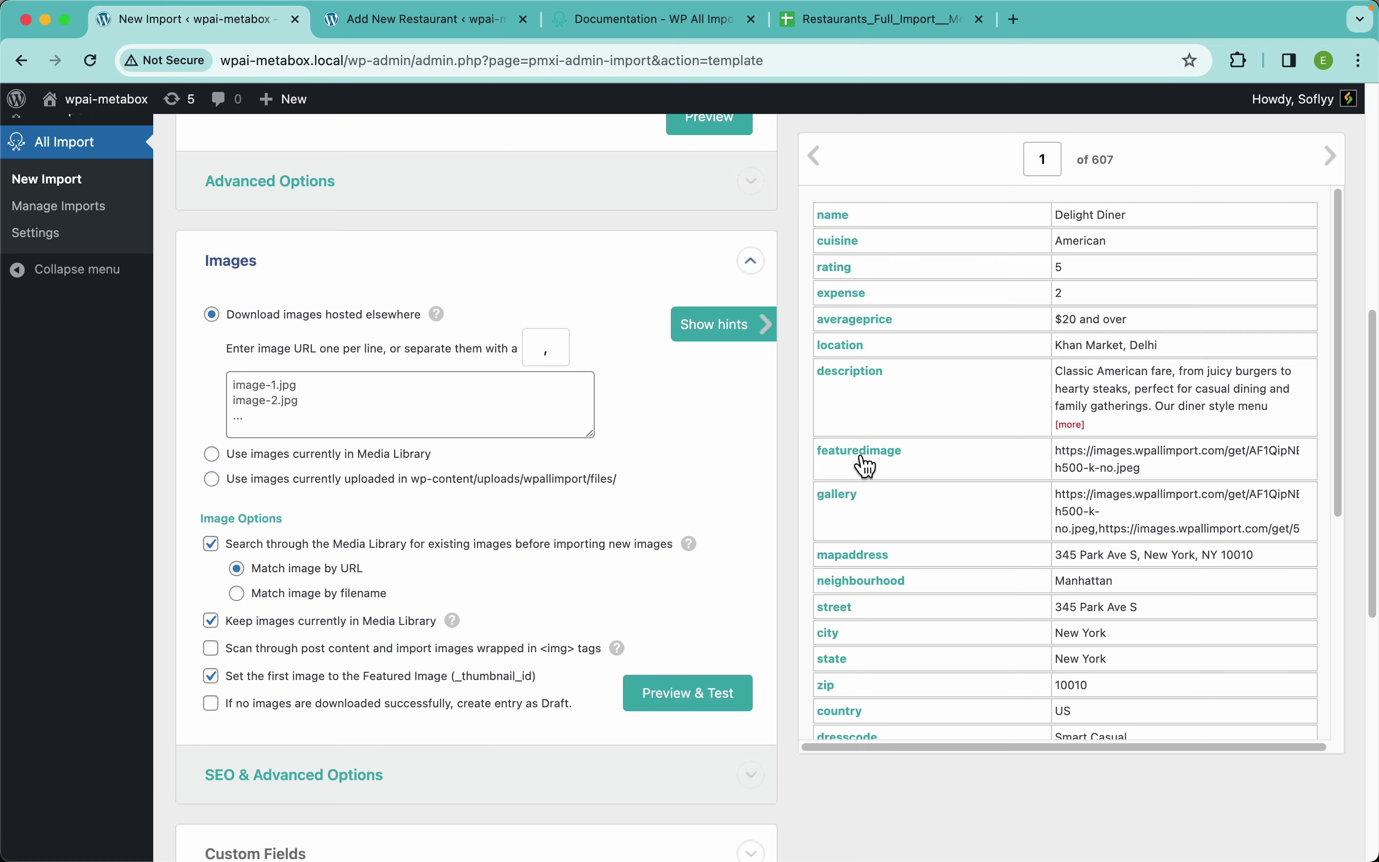
pyautogui.moveTo(866, 466); pyautogui.dragTo(440, 391)
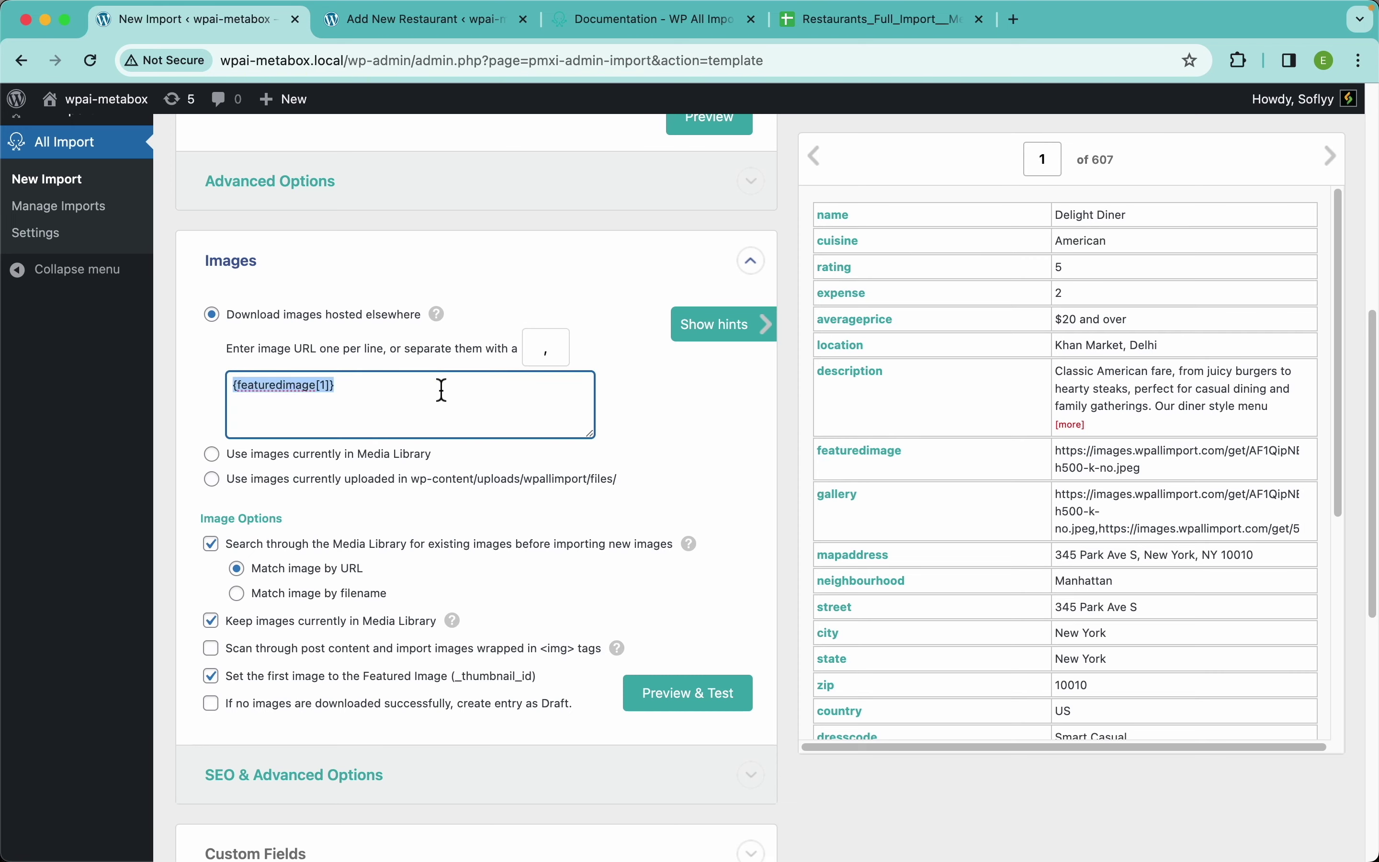
pyautogui.scroll(5, 296, 690)
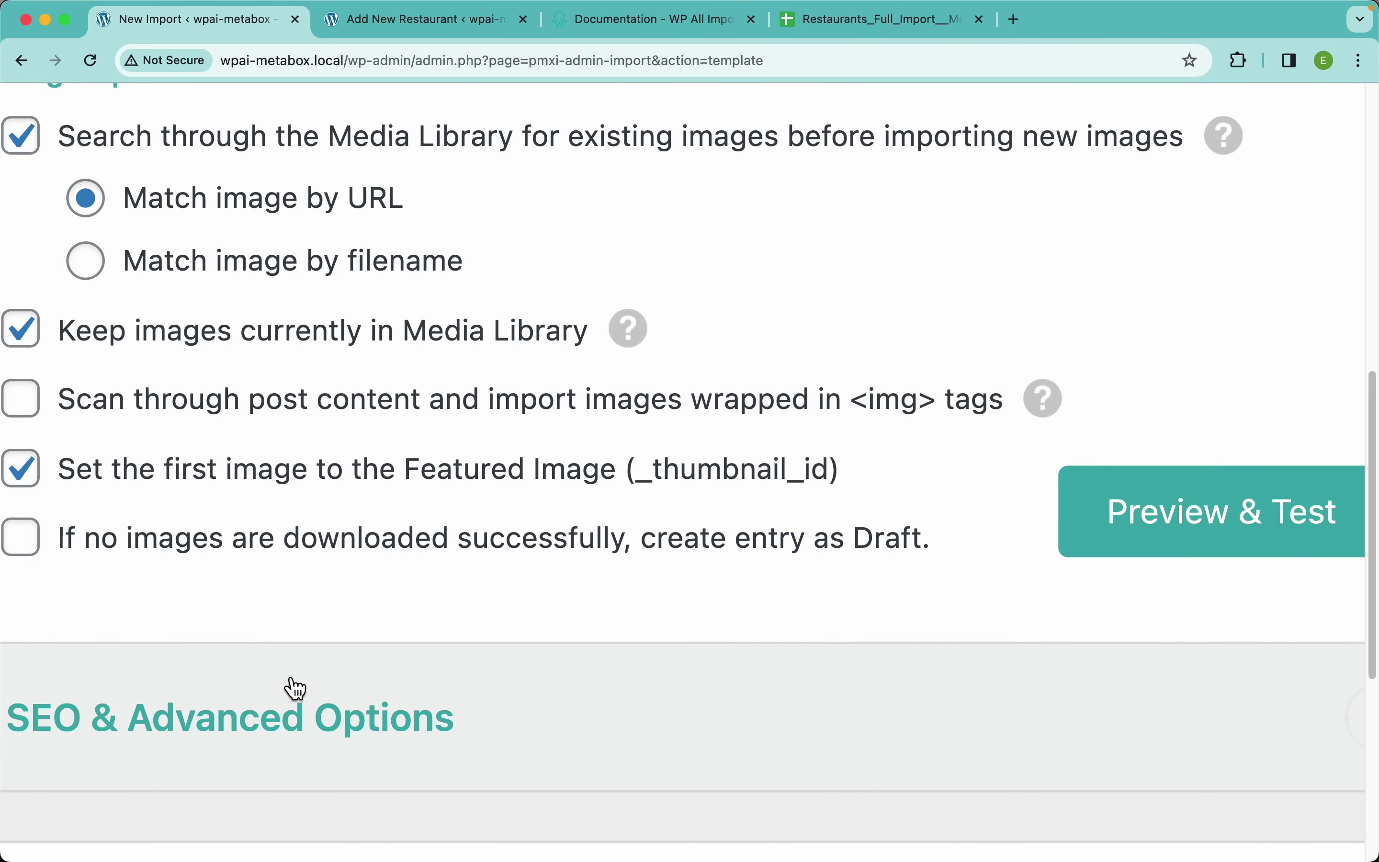
# Run the image preview test on the first record to check the featured image download, then dismiss the test.
pyautogui.hscroll(-2, 177, 661)
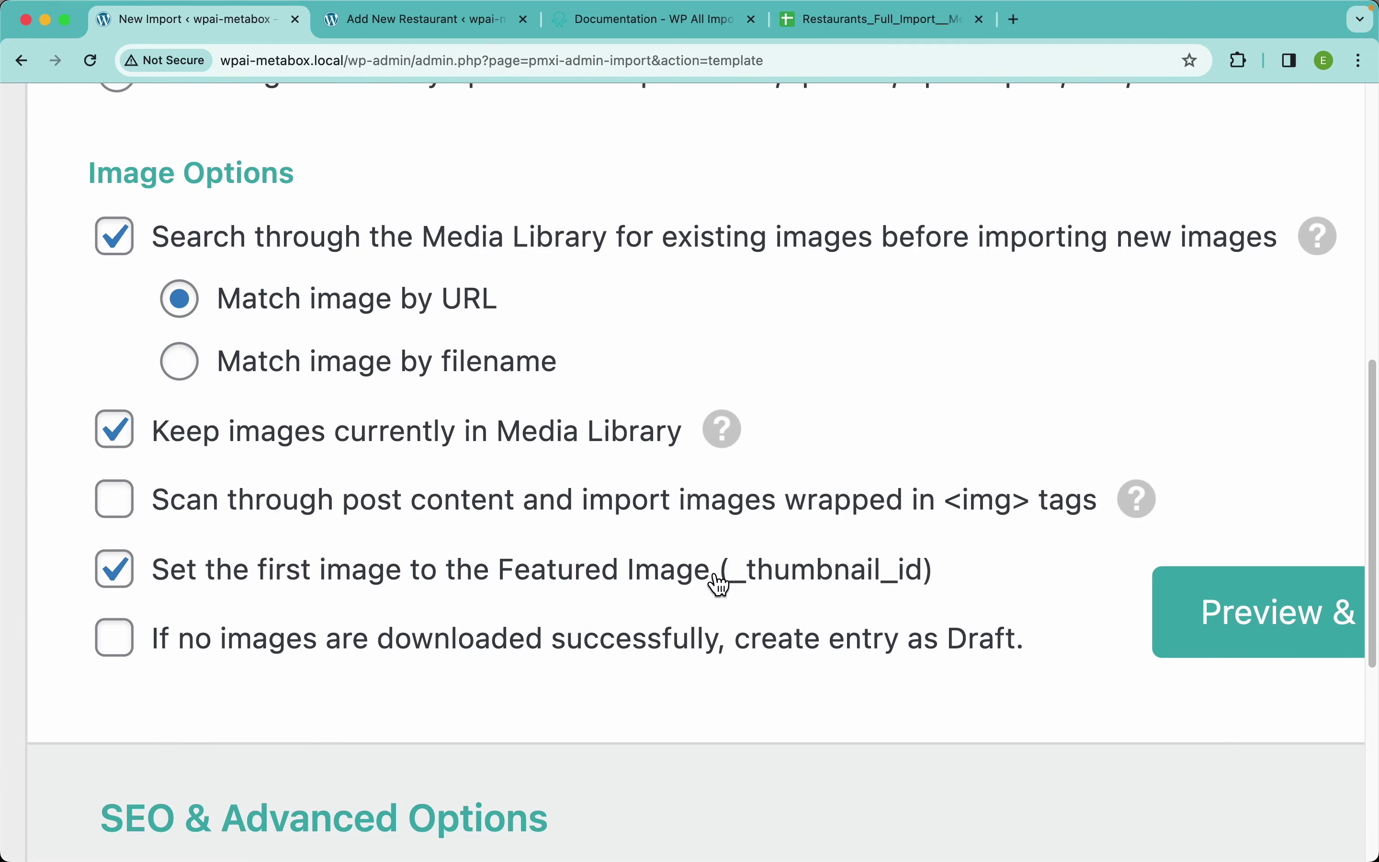
pyautogui.scroll(-5, 797, 581)
pyautogui.click(725, 593)
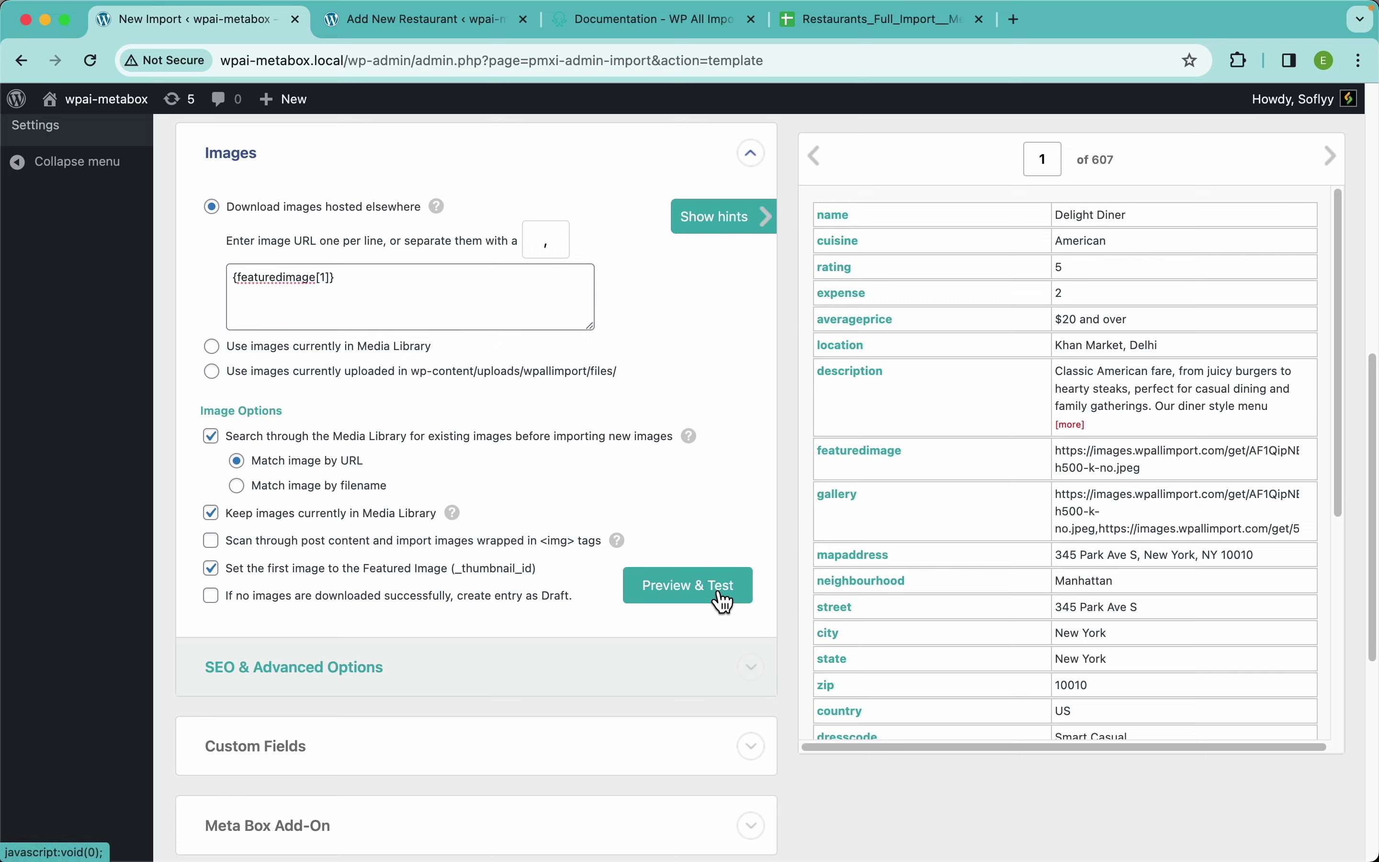
pyautogui.click(374, 389)
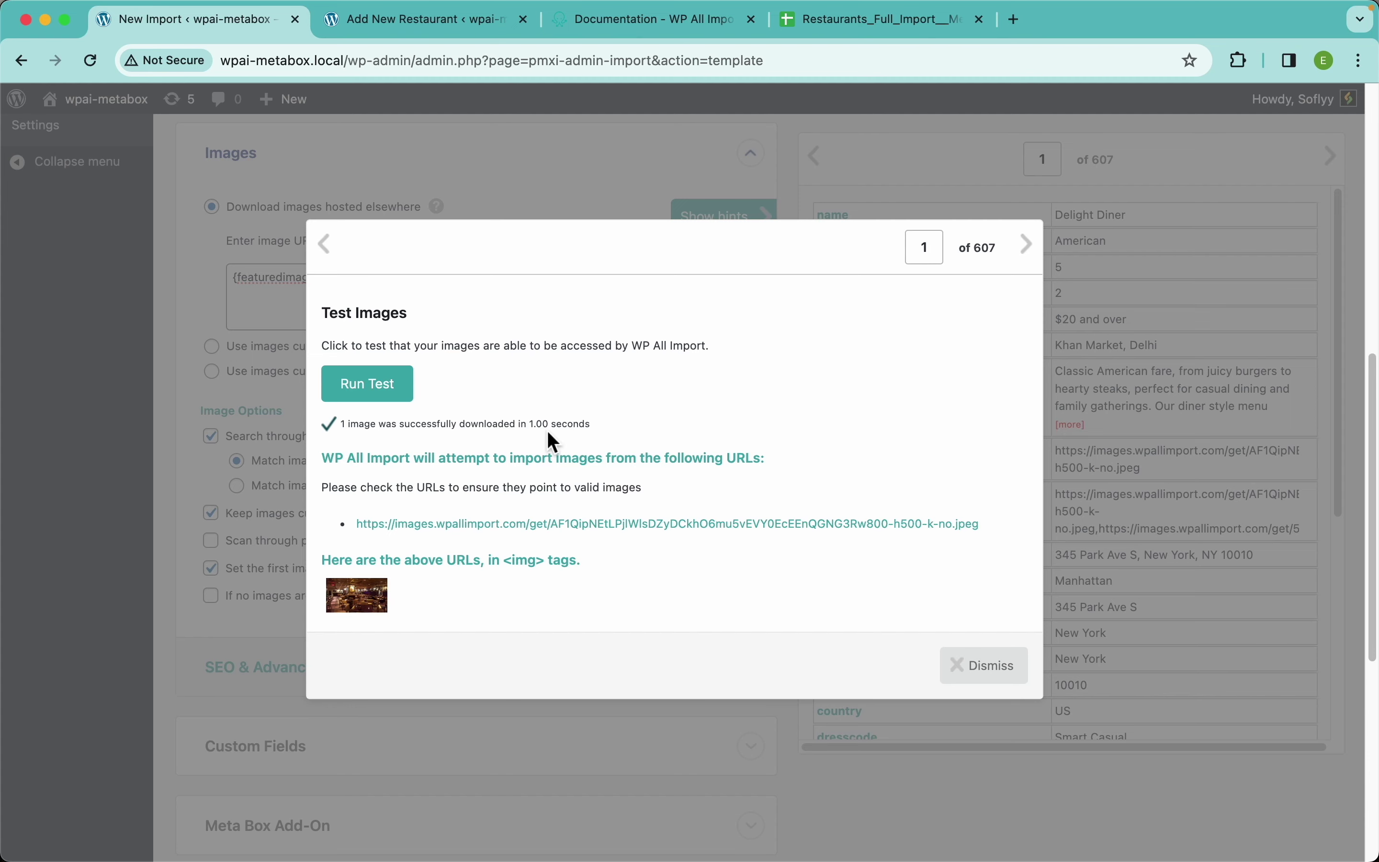
pyautogui.click(990, 673)
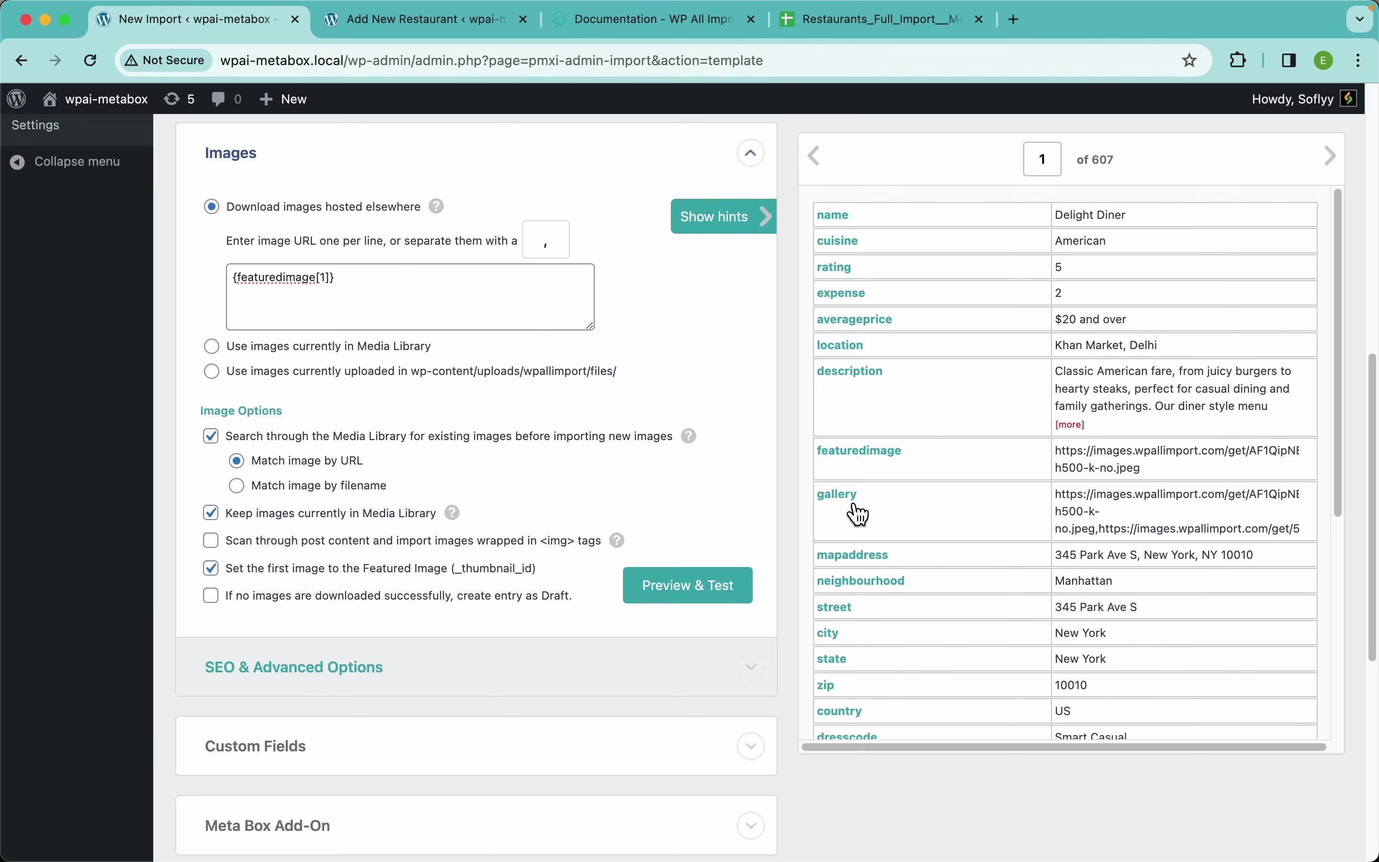
# Expand the Meta Box Add-On settings and enable the Restaurant's Info field group for mapping.
pyautogui.scroll(-5, 409, 570)
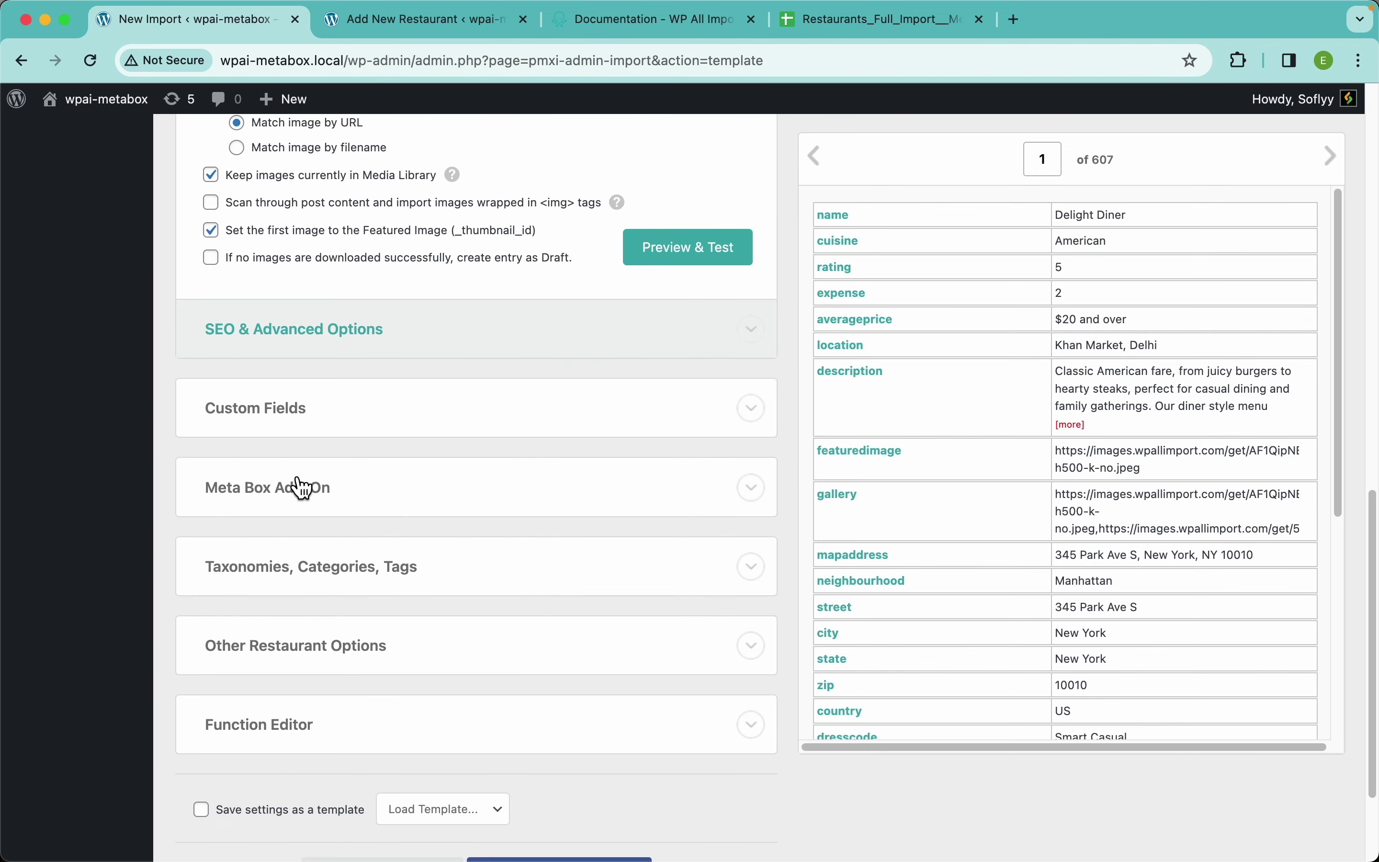
pyautogui.click(279, 494)
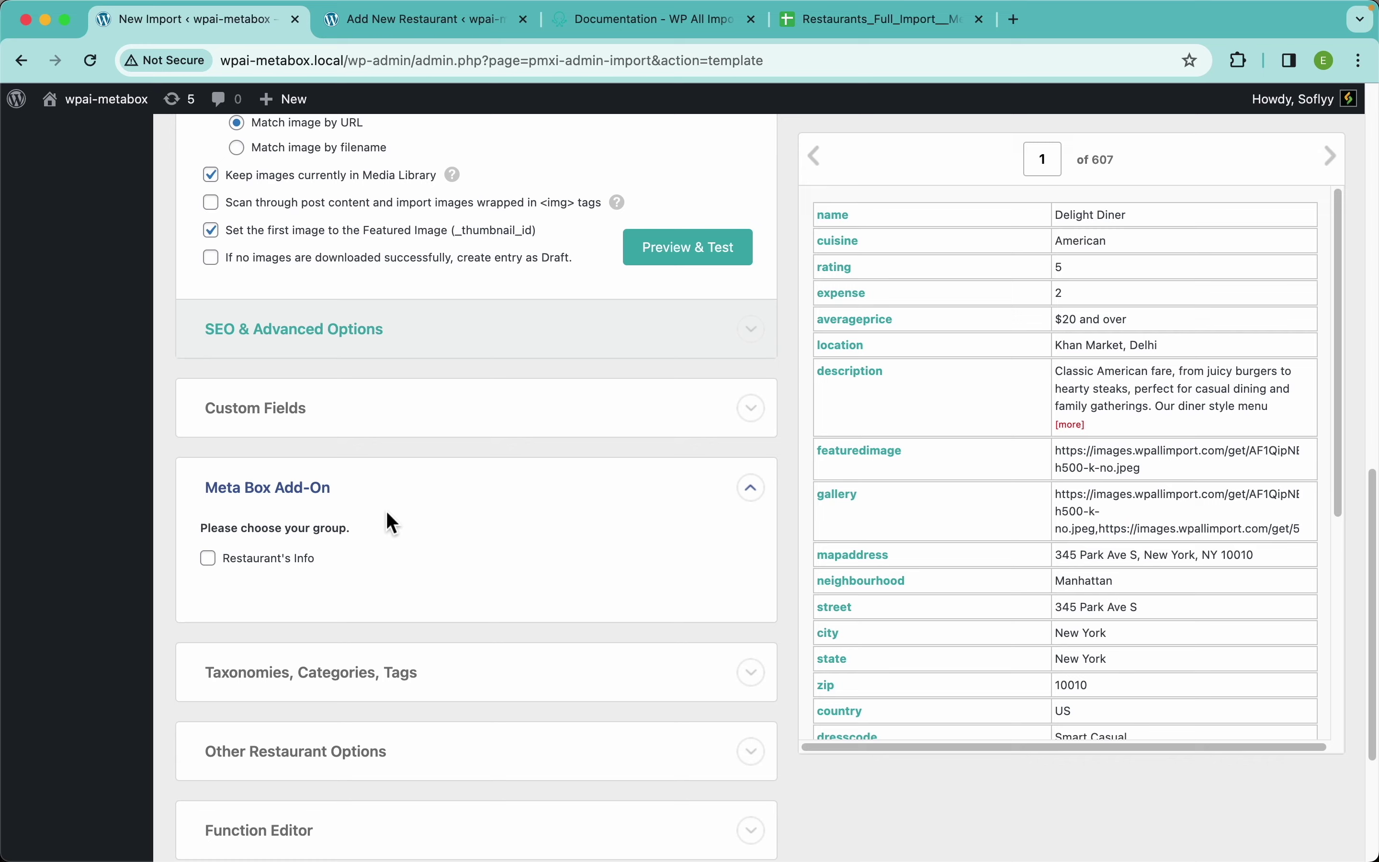
pyautogui.scroll(-3, 387, 511)
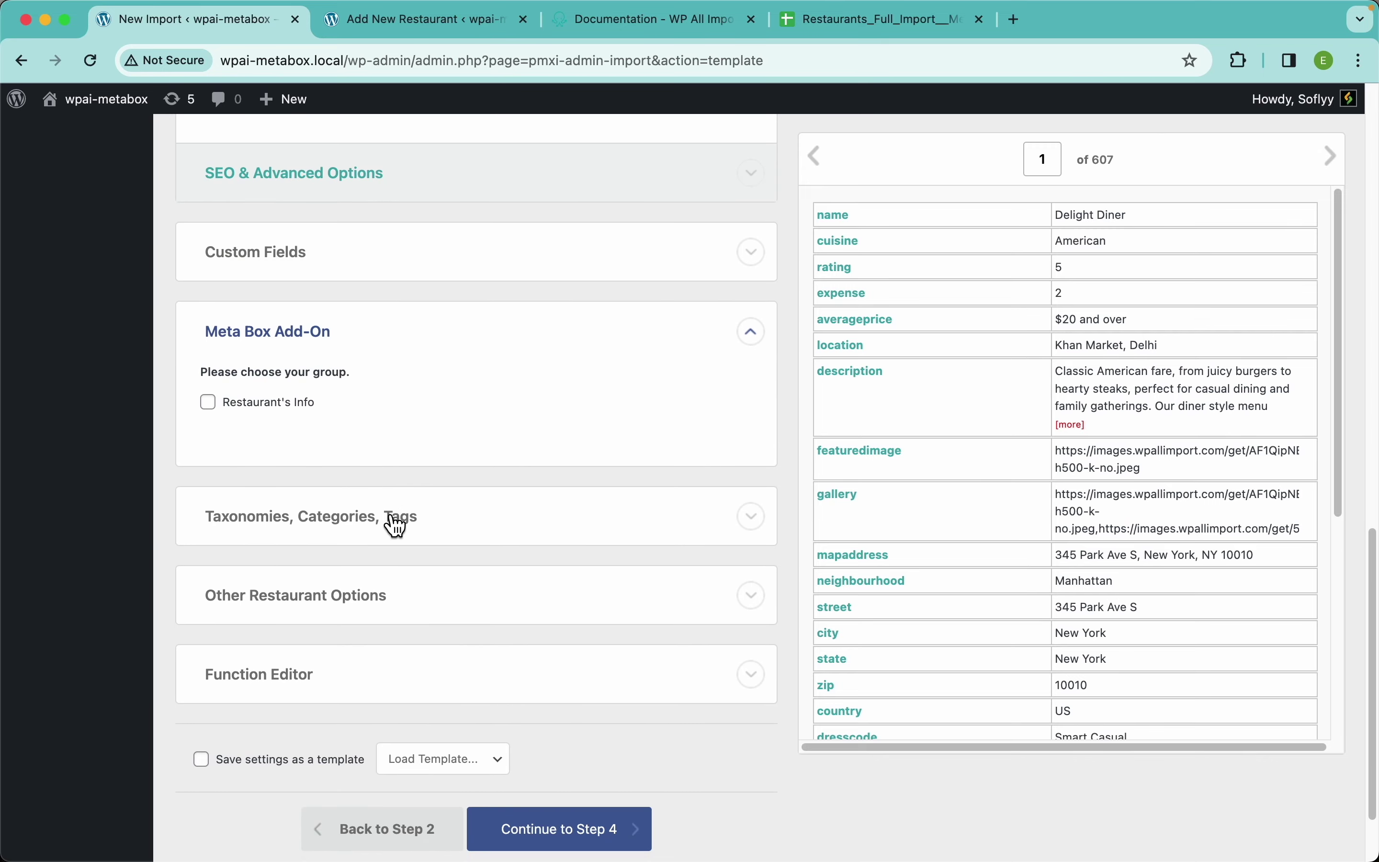
pyautogui.click(286, 410)
pyautogui.scroll(-3, 488, 413)
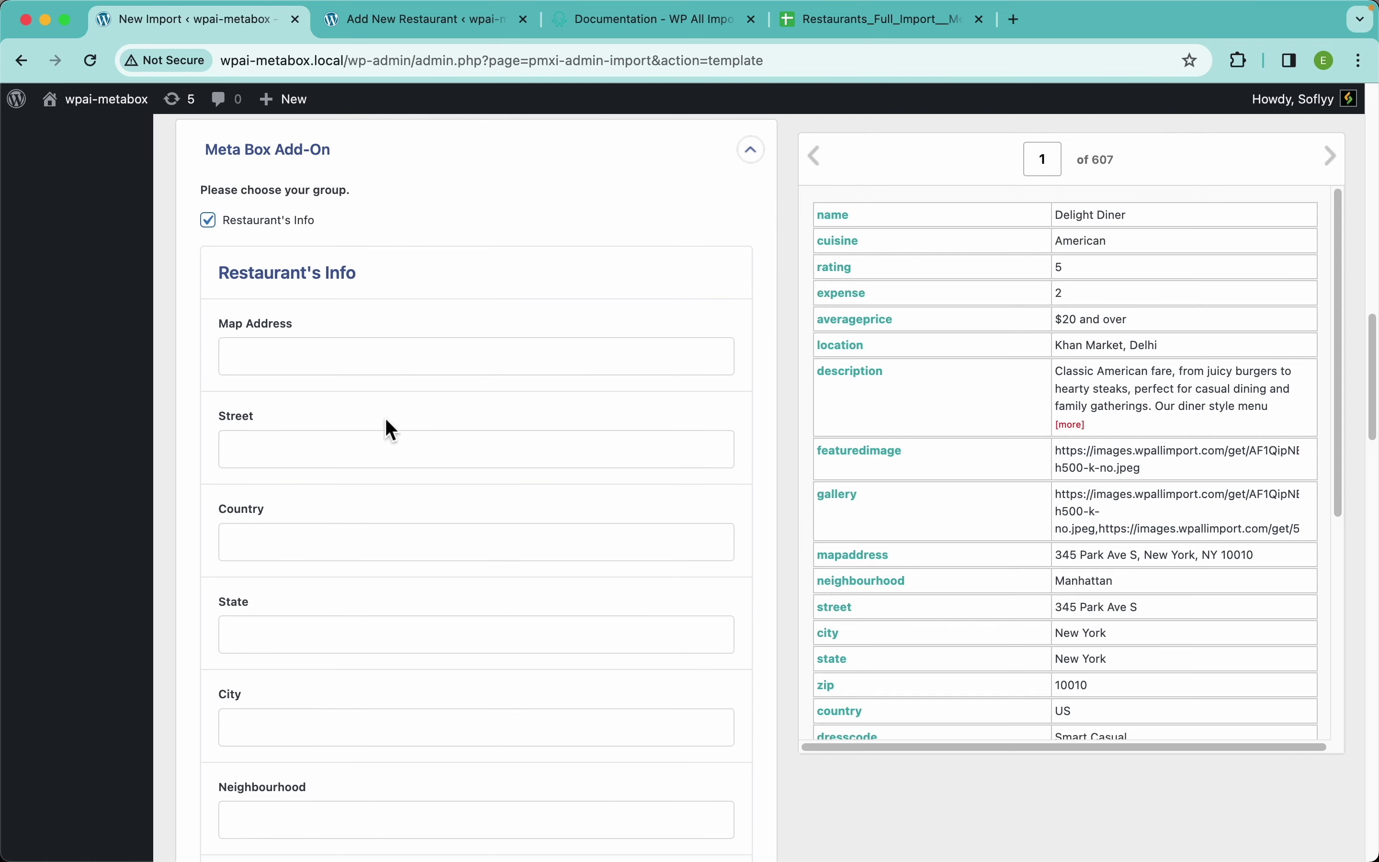
# Look through the Restaurant's Info mapping fields and compare them with the Location, Details, Media and Reviews sections of the blank restaurant form.
pyautogui.scroll(-20, 415, 557)
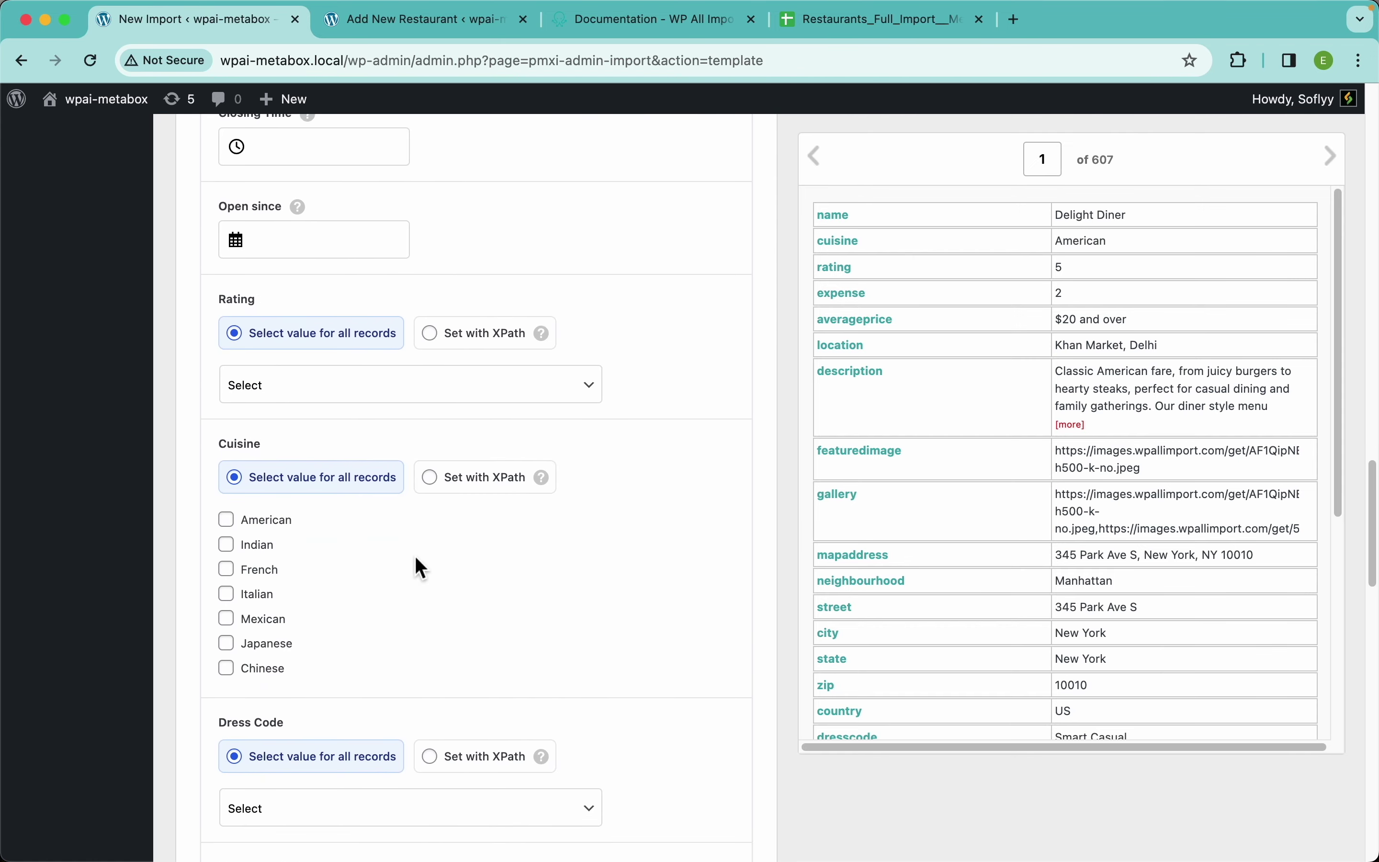
pyautogui.scroll(-10, 414, 557)
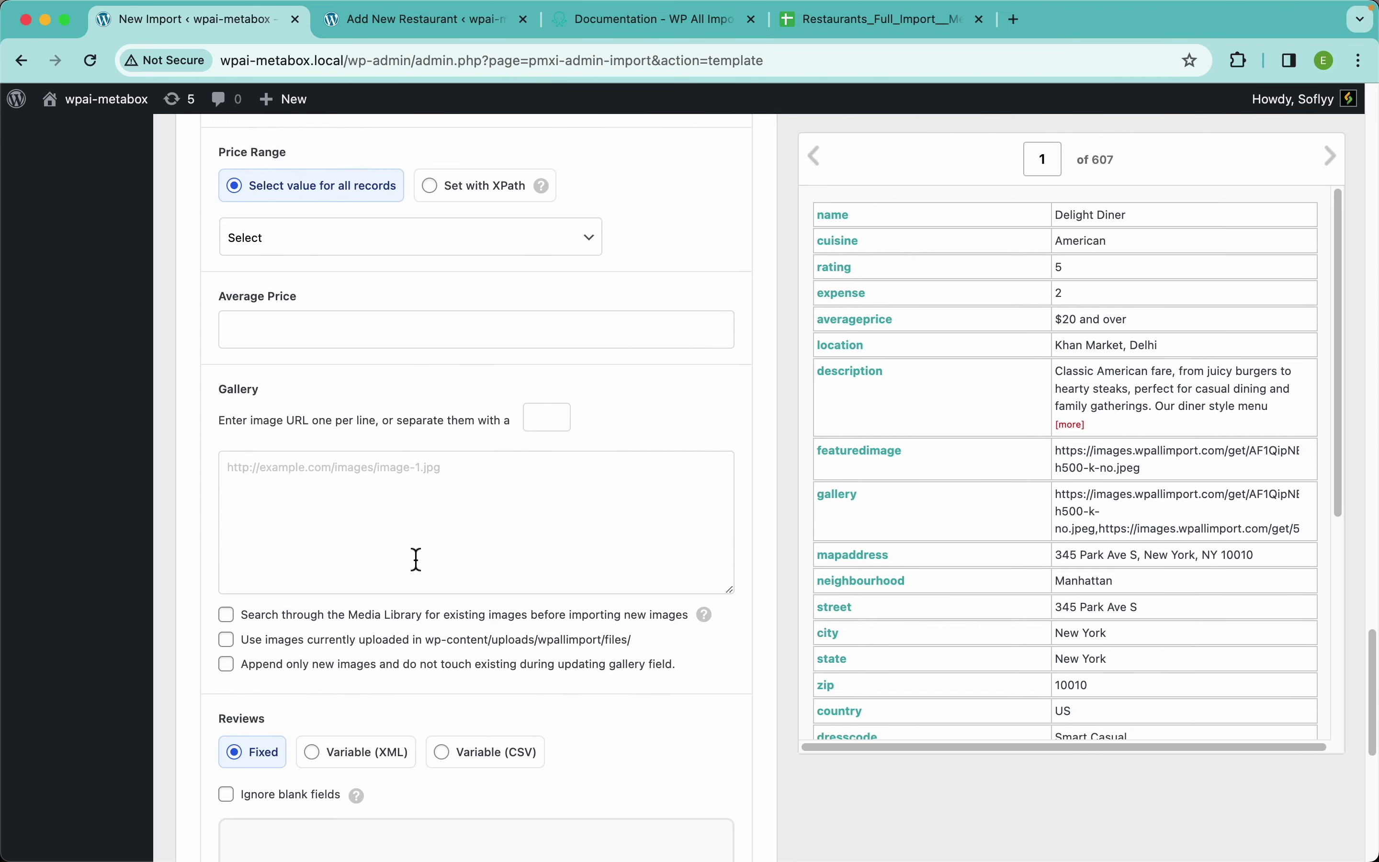
pyautogui.scroll(16, 415, 557)
pyautogui.scroll(13, 415, 556)
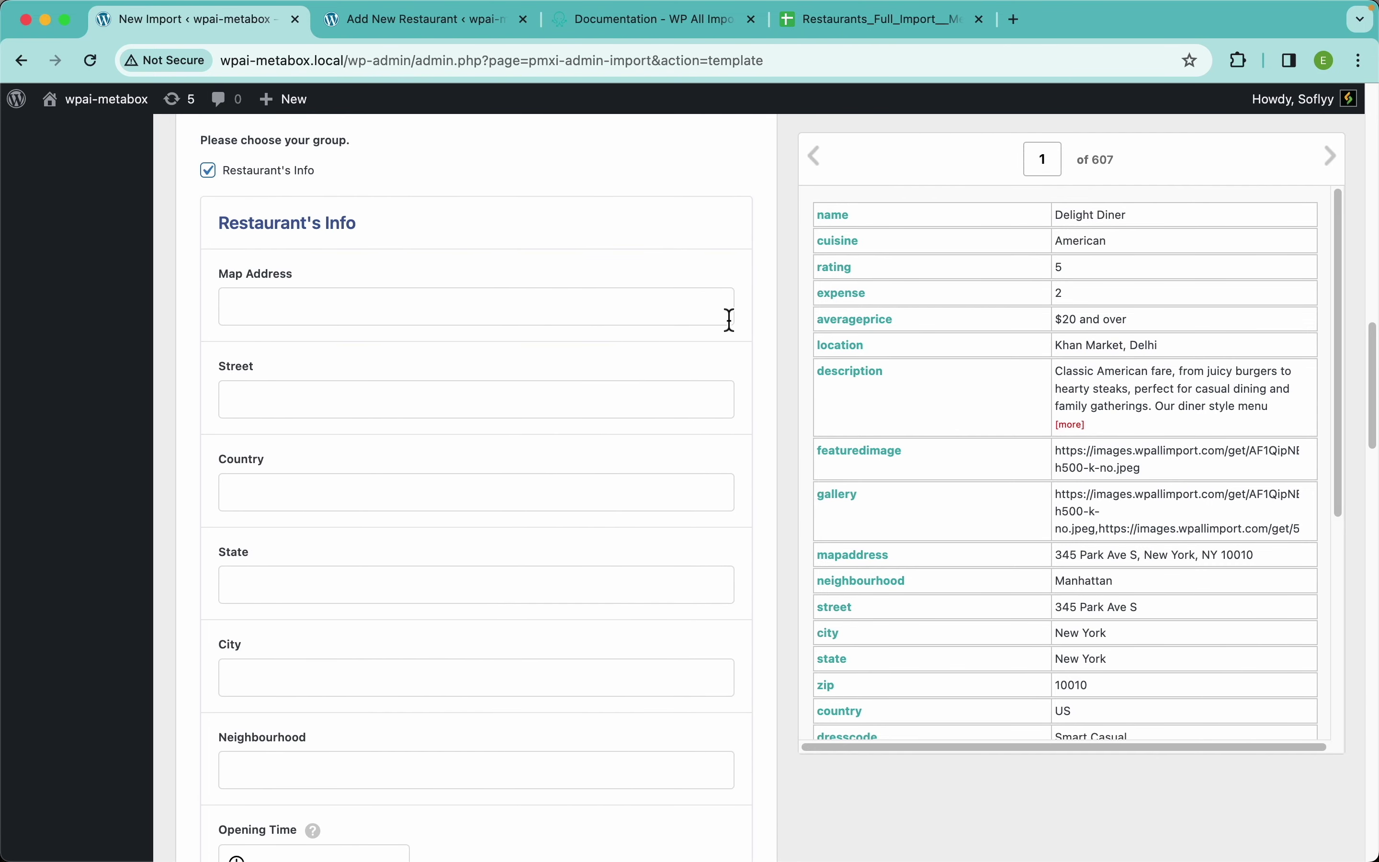
pyautogui.click(391, 30)
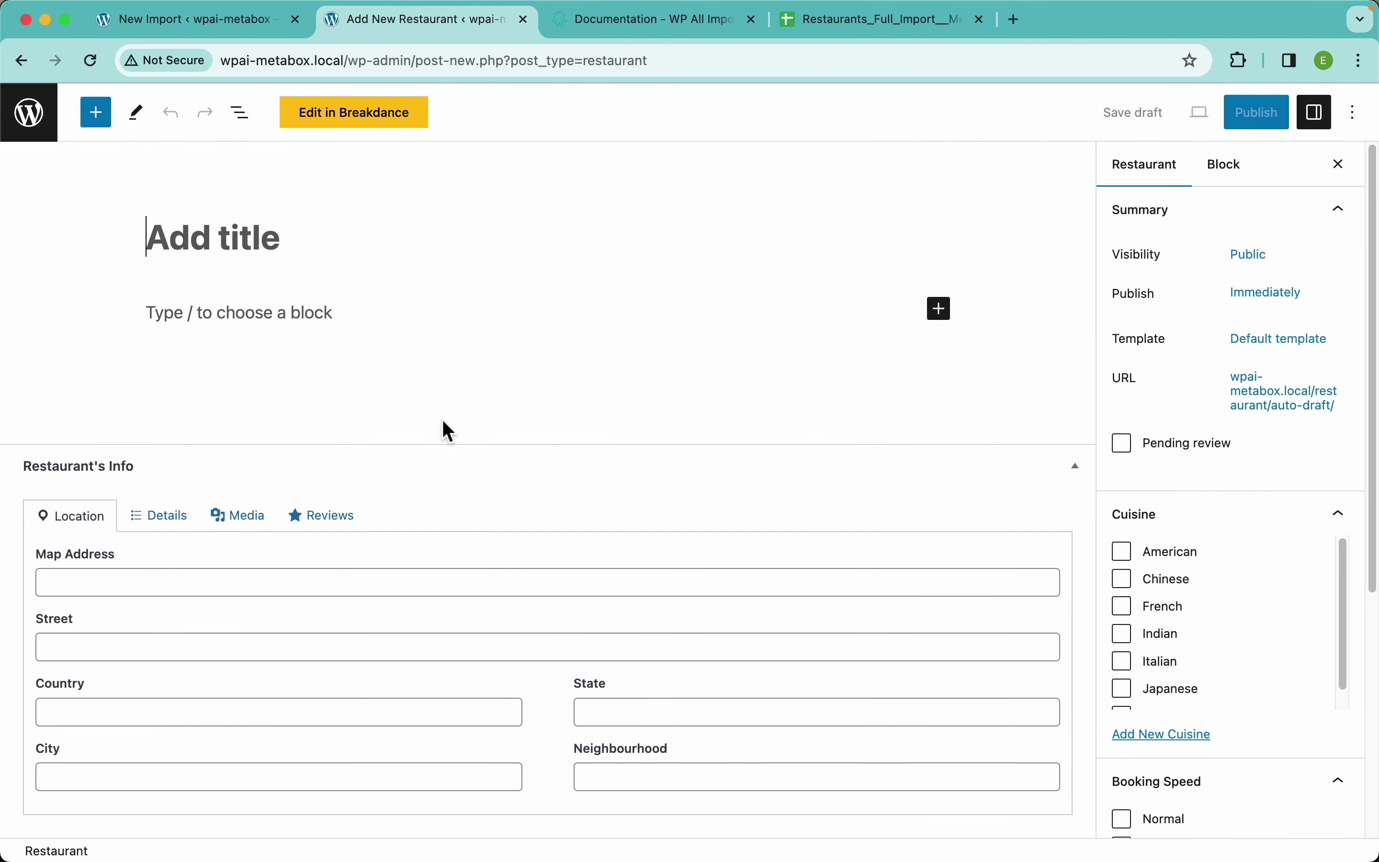
pyautogui.click(154, 519)
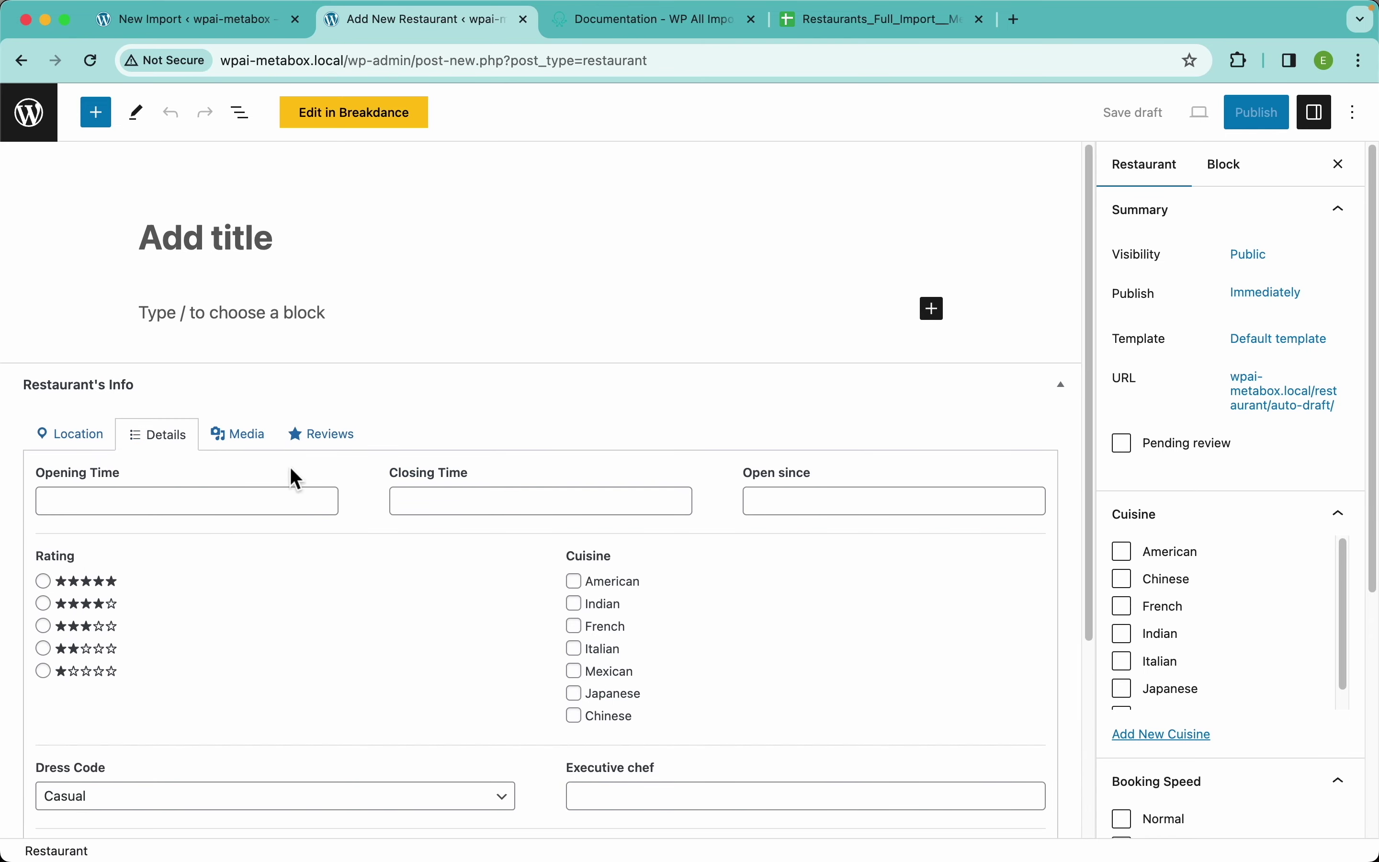
pyautogui.click(255, 445)
pyautogui.click(323, 713)
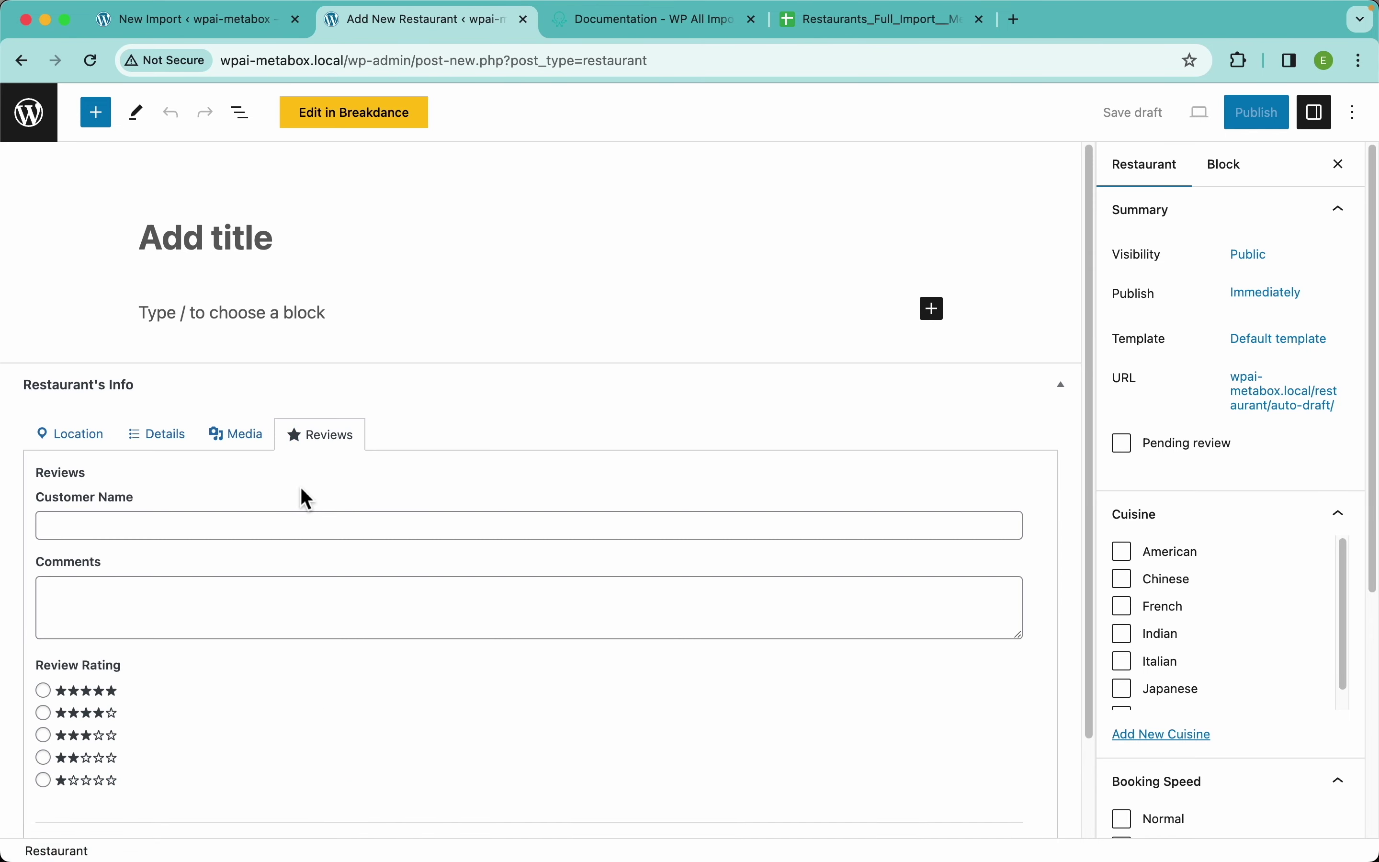
pyautogui.click(72, 437)
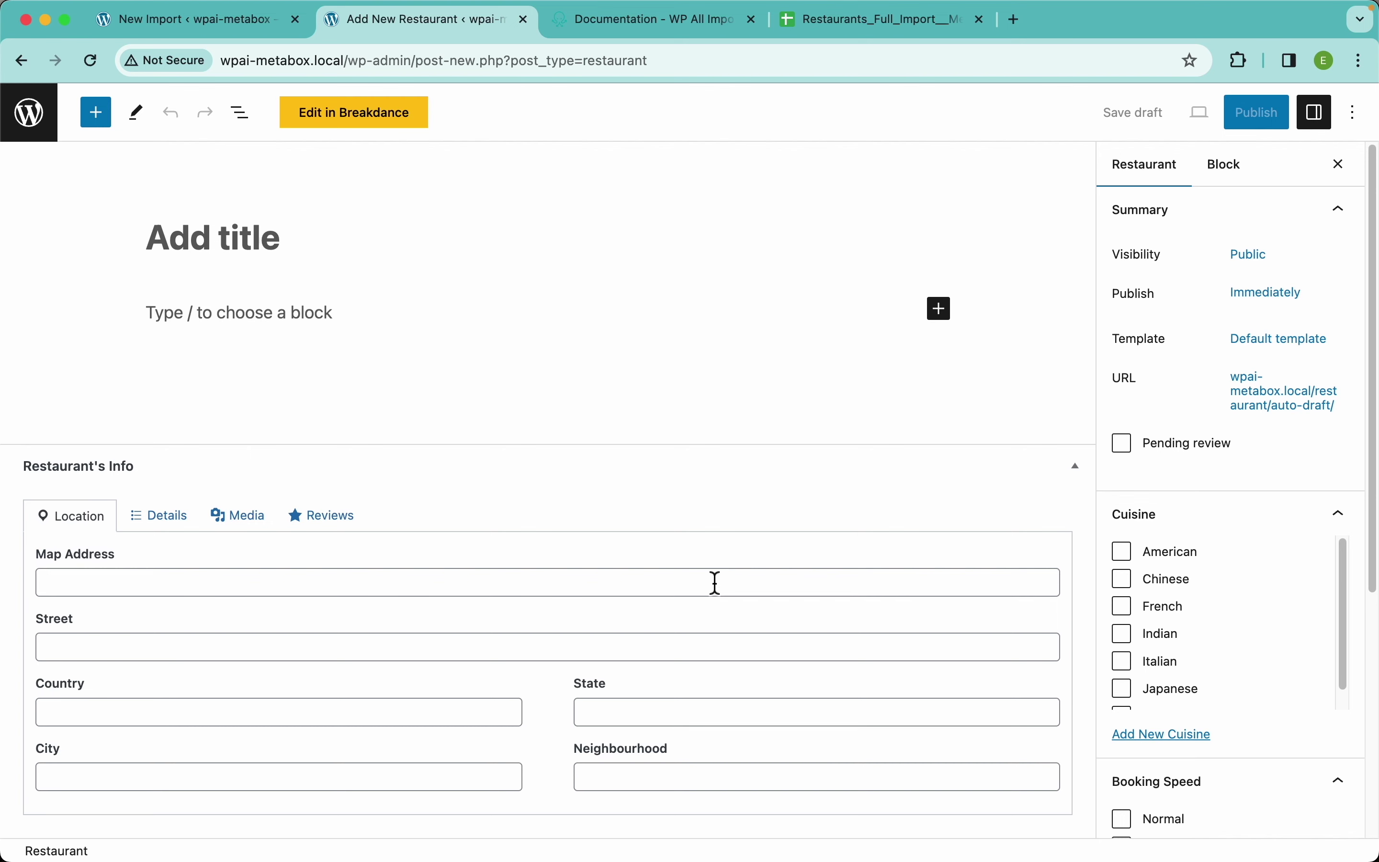
# Examine the Details fields of the blank restaurant form, including the opening and closing time pickers, Open since calendar and Dress Code options.
pyautogui.click(147, 522)
pyautogui.click(247, 502)
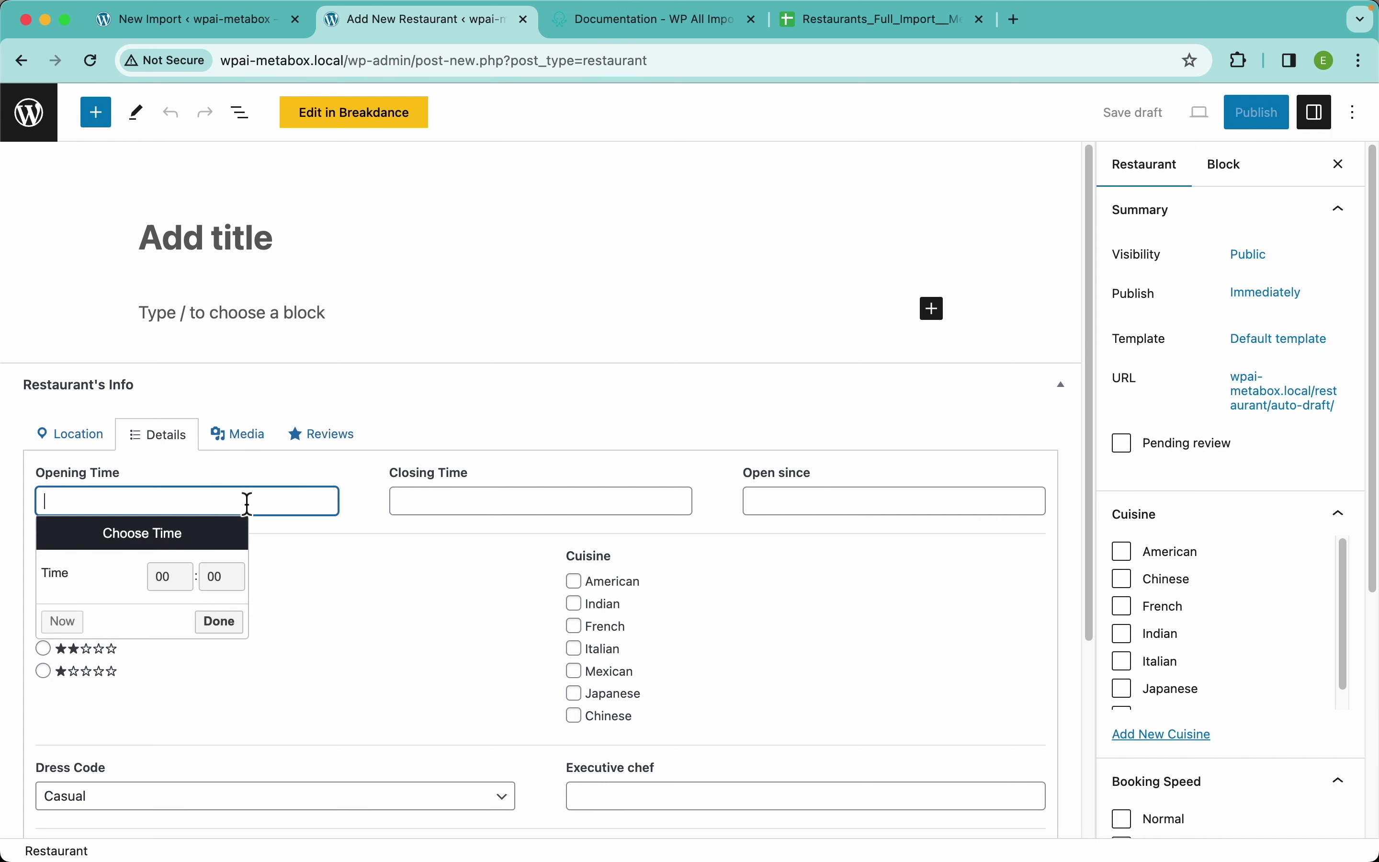
pyautogui.click(450, 505)
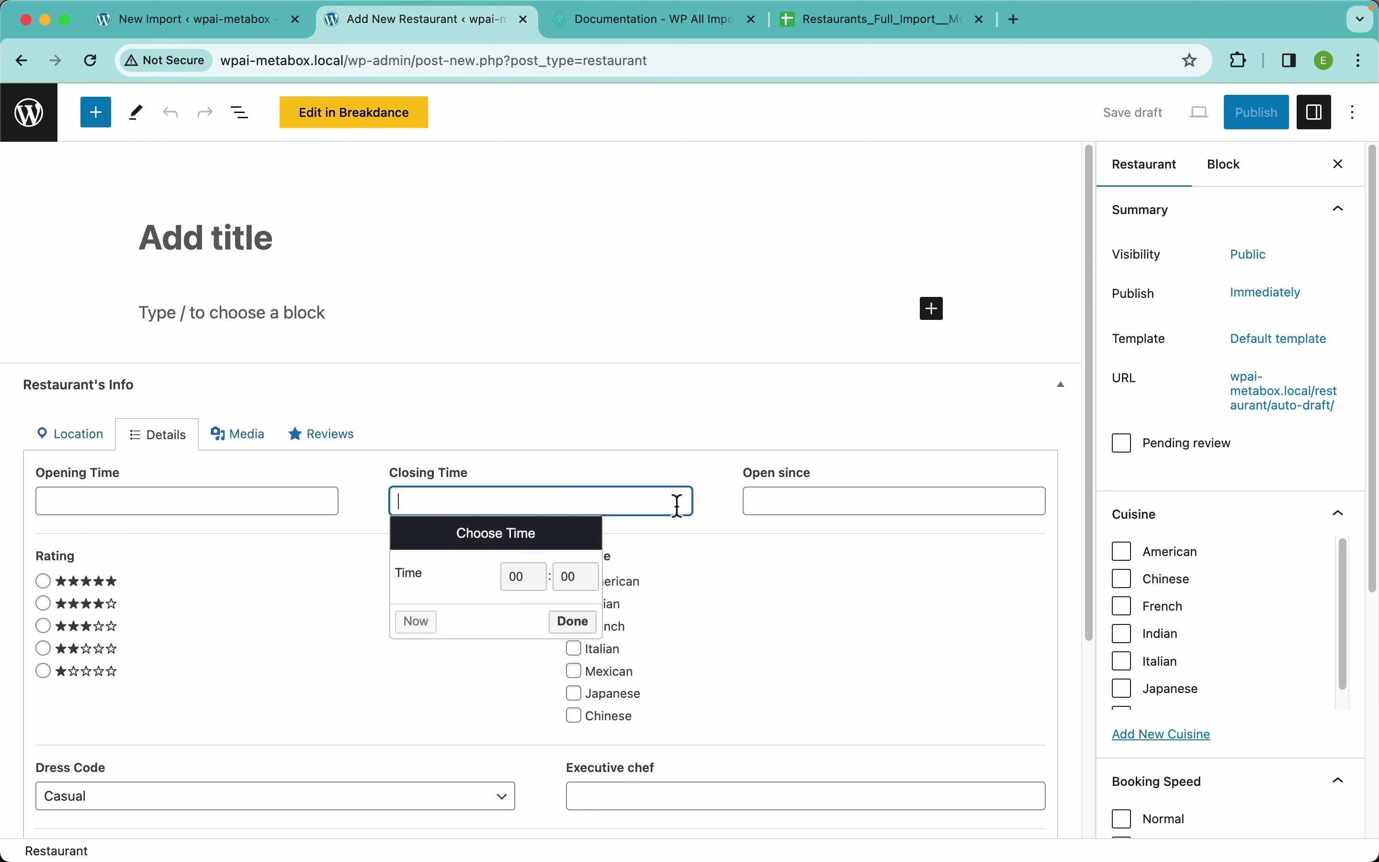
pyautogui.click(794, 510)
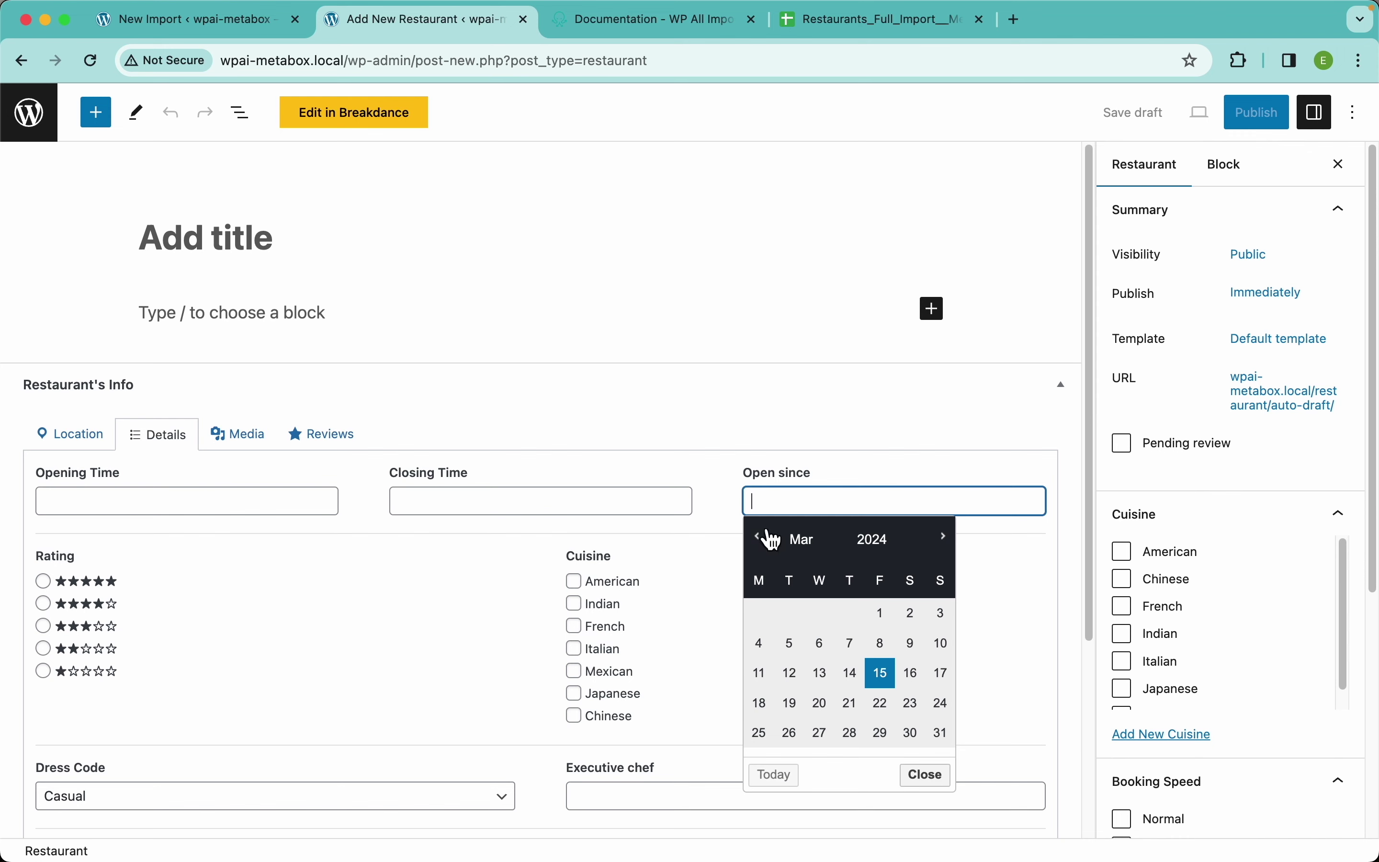
pyautogui.click(175, 551)
pyautogui.scroll(-4, 428, 659)
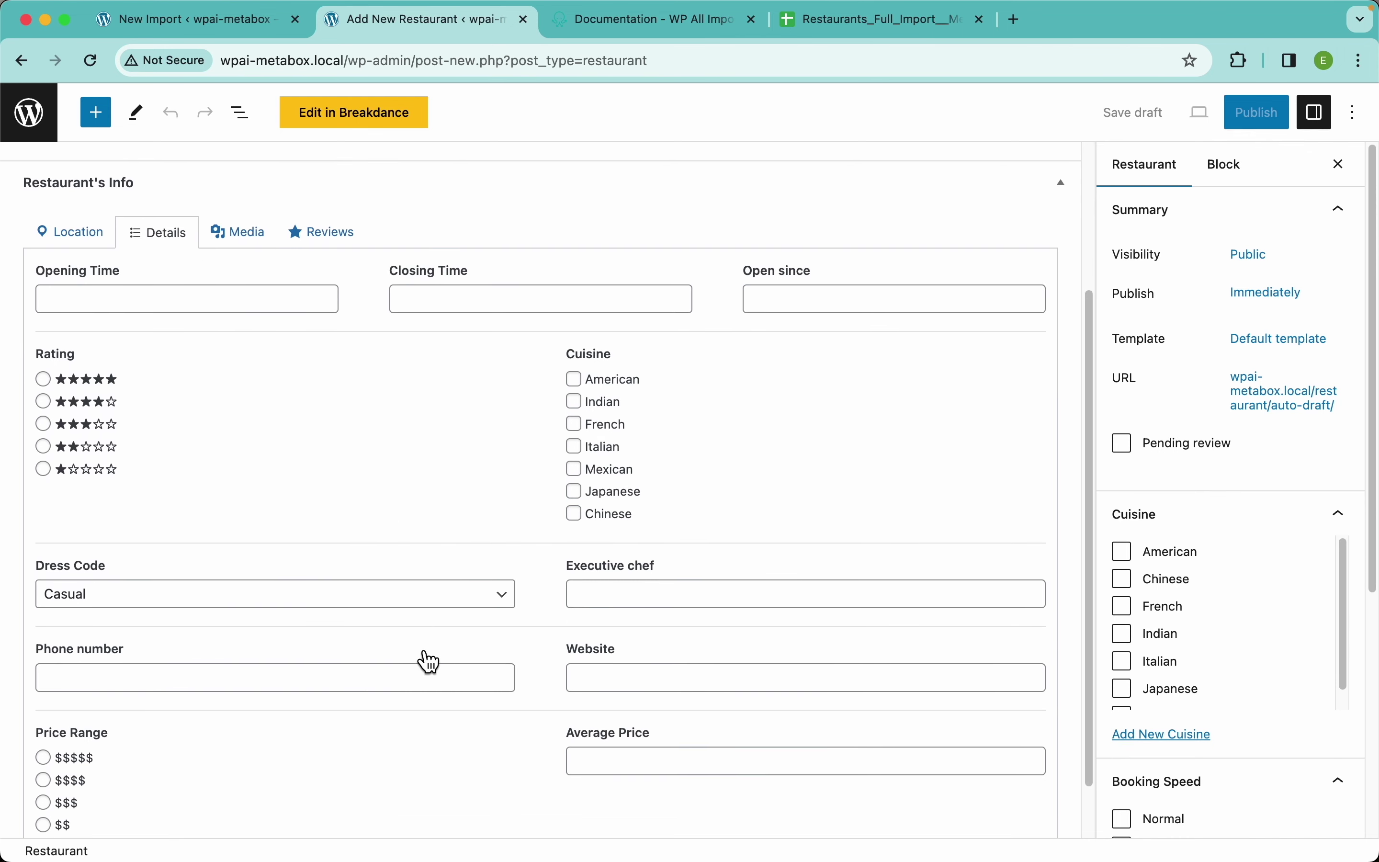
pyautogui.click(241, 595)
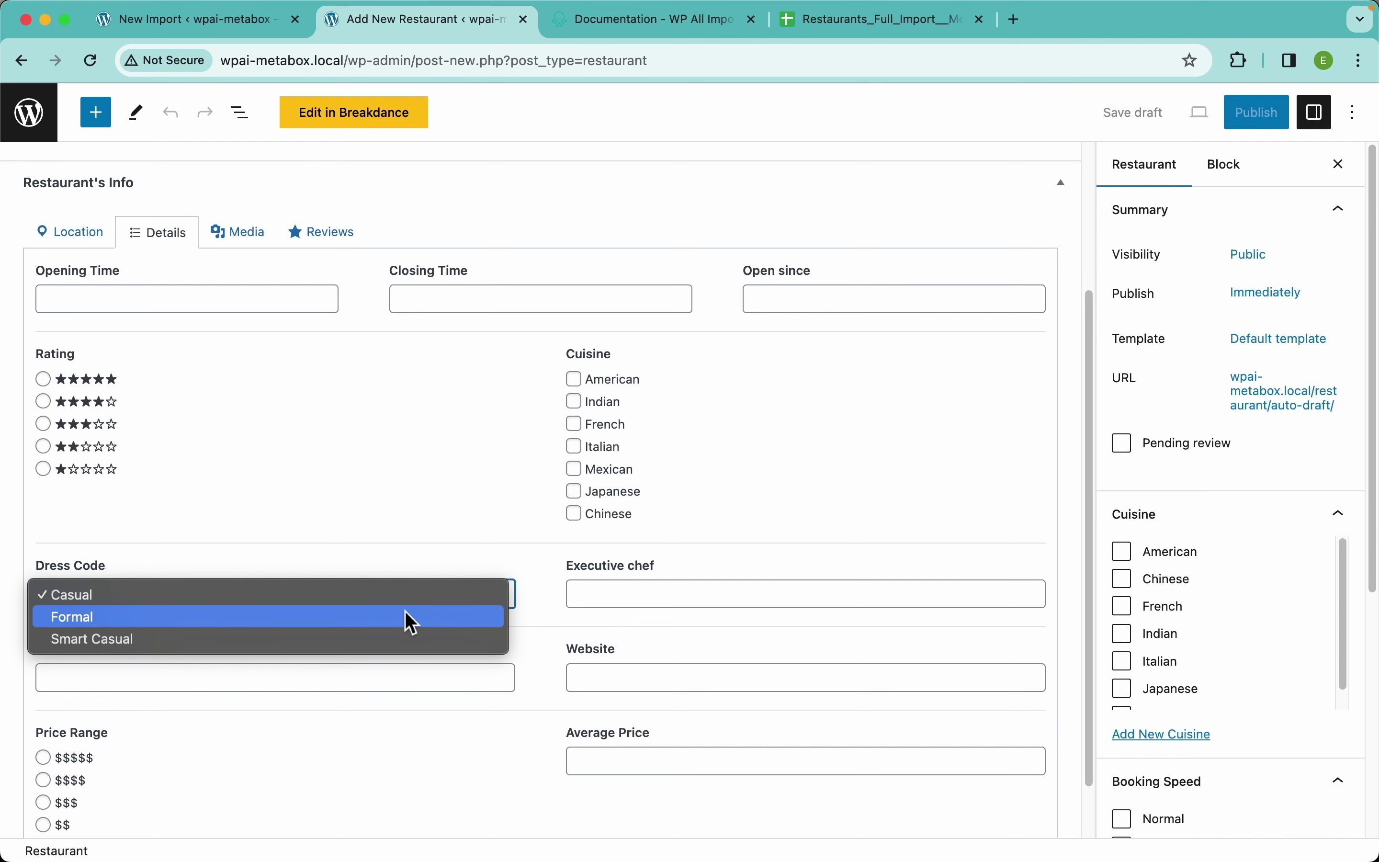
pyautogui.click(604, 631)
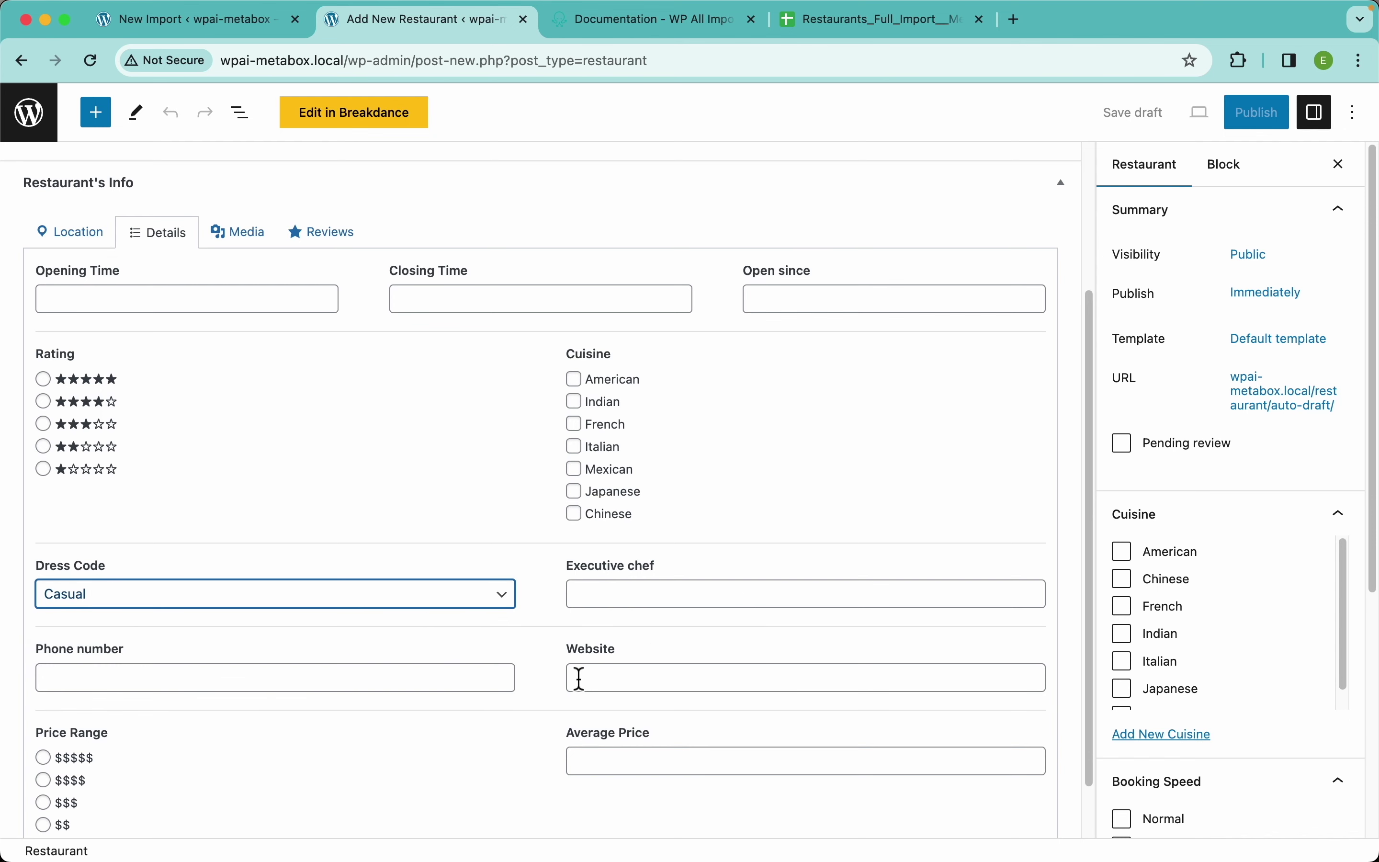
pyautogui.scroll(-2, 580, 678)
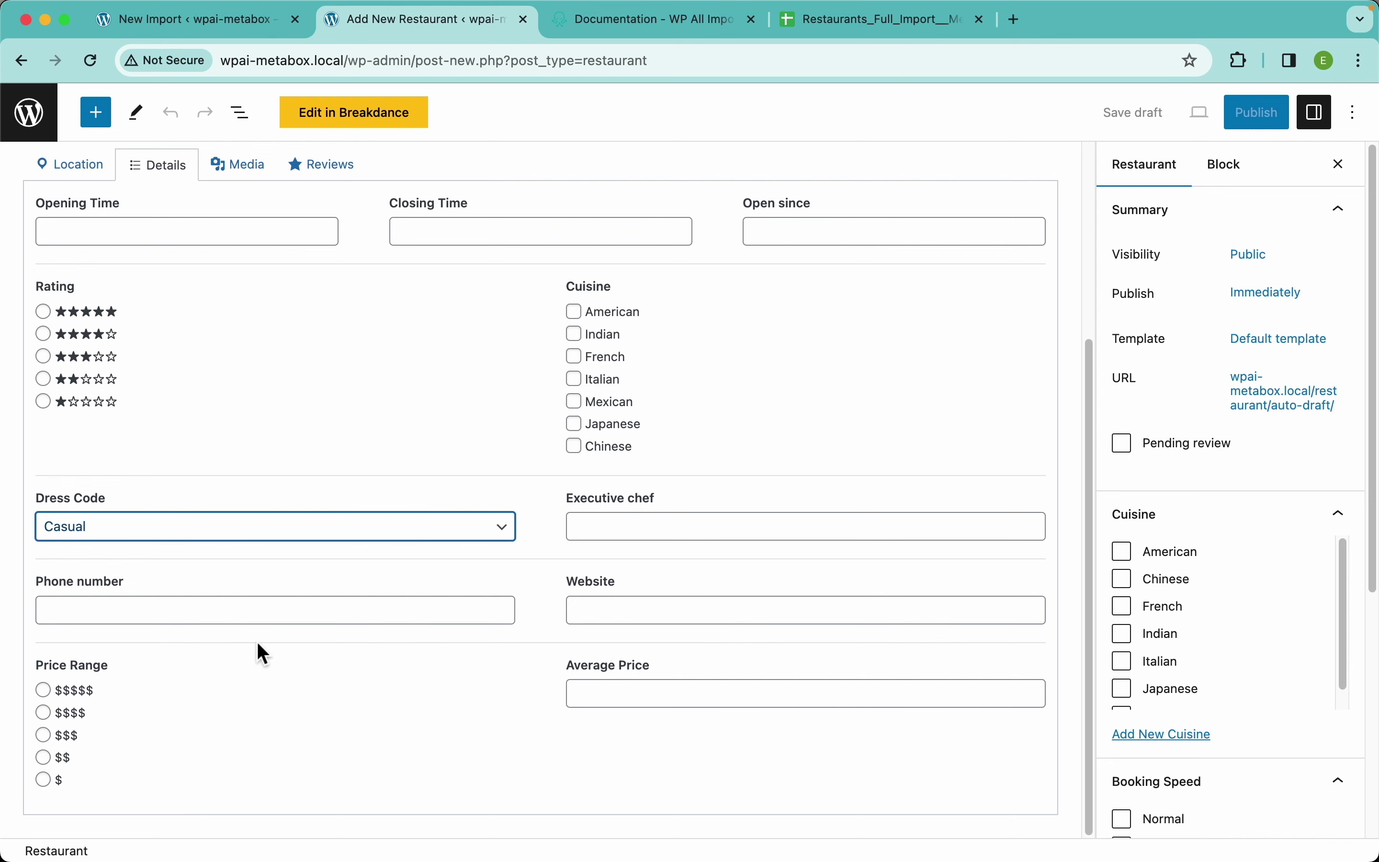
pyautogui.scroll(8, 264, 654)
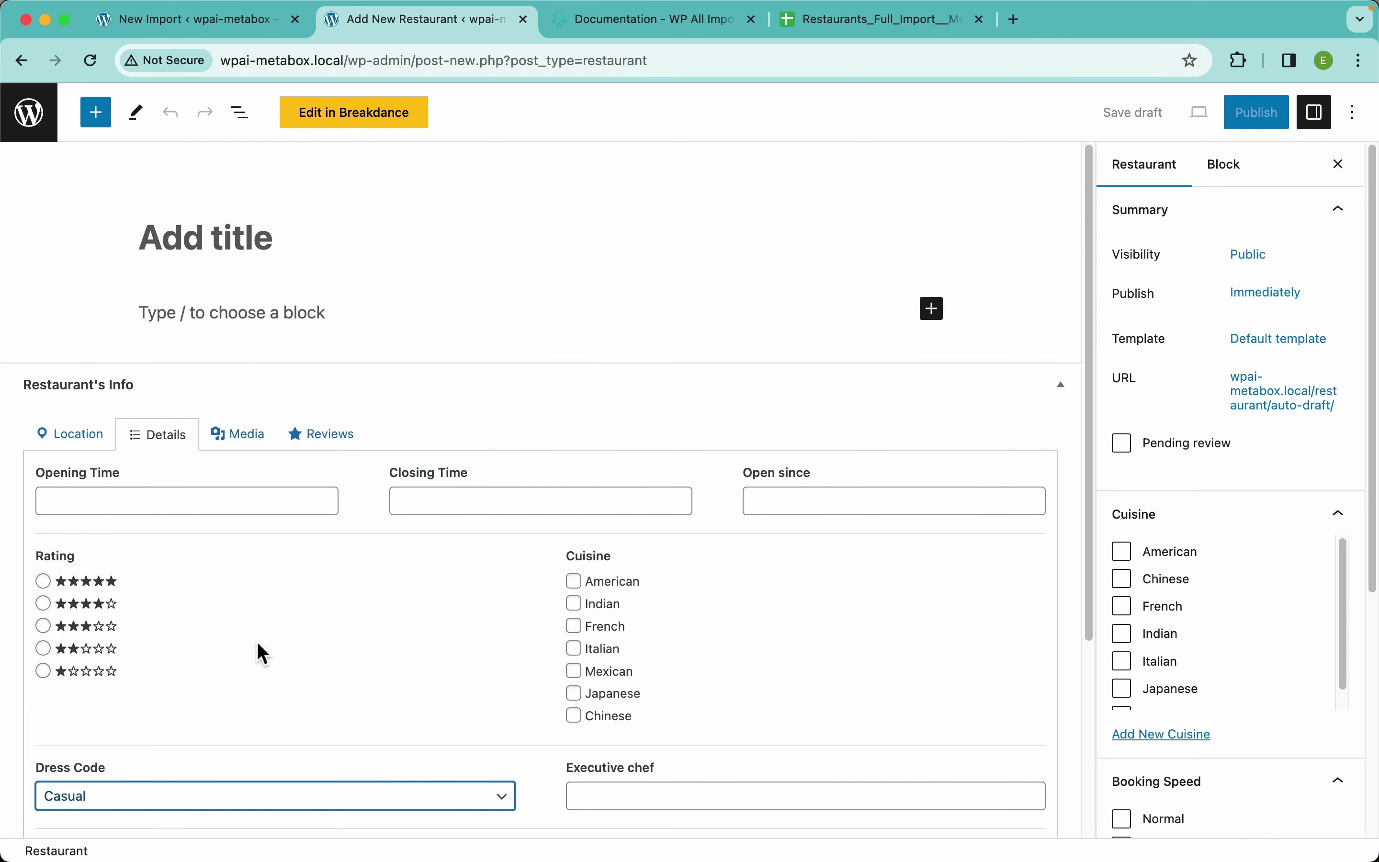
# Select the five-star rating in the blank restaurant form and compare the star choices with the first record's rating element in the import template.
pyautogui.click(96, 592)
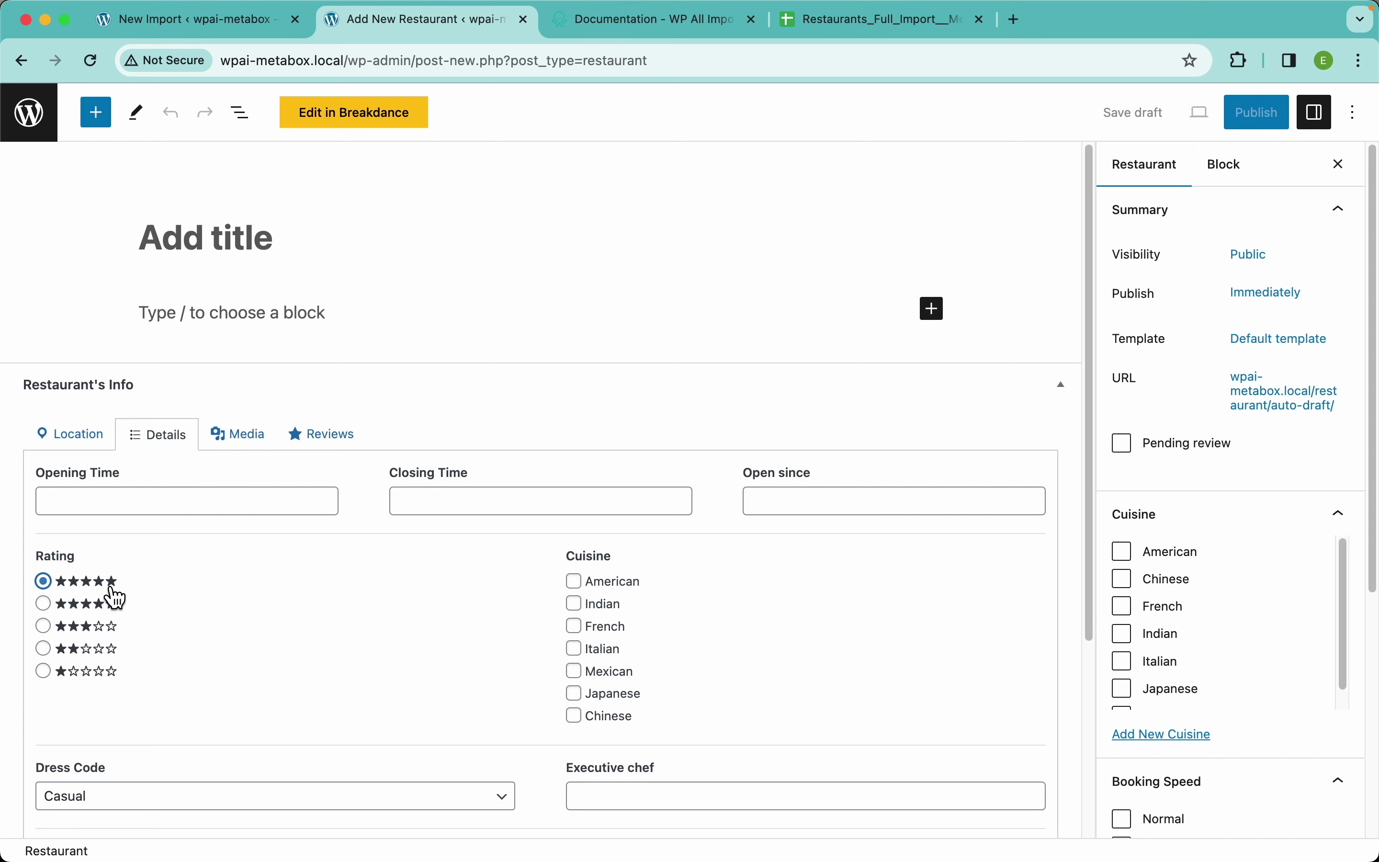
pyautogui.moveTo(119, 596); pyautogui.dragTo(51, 596)
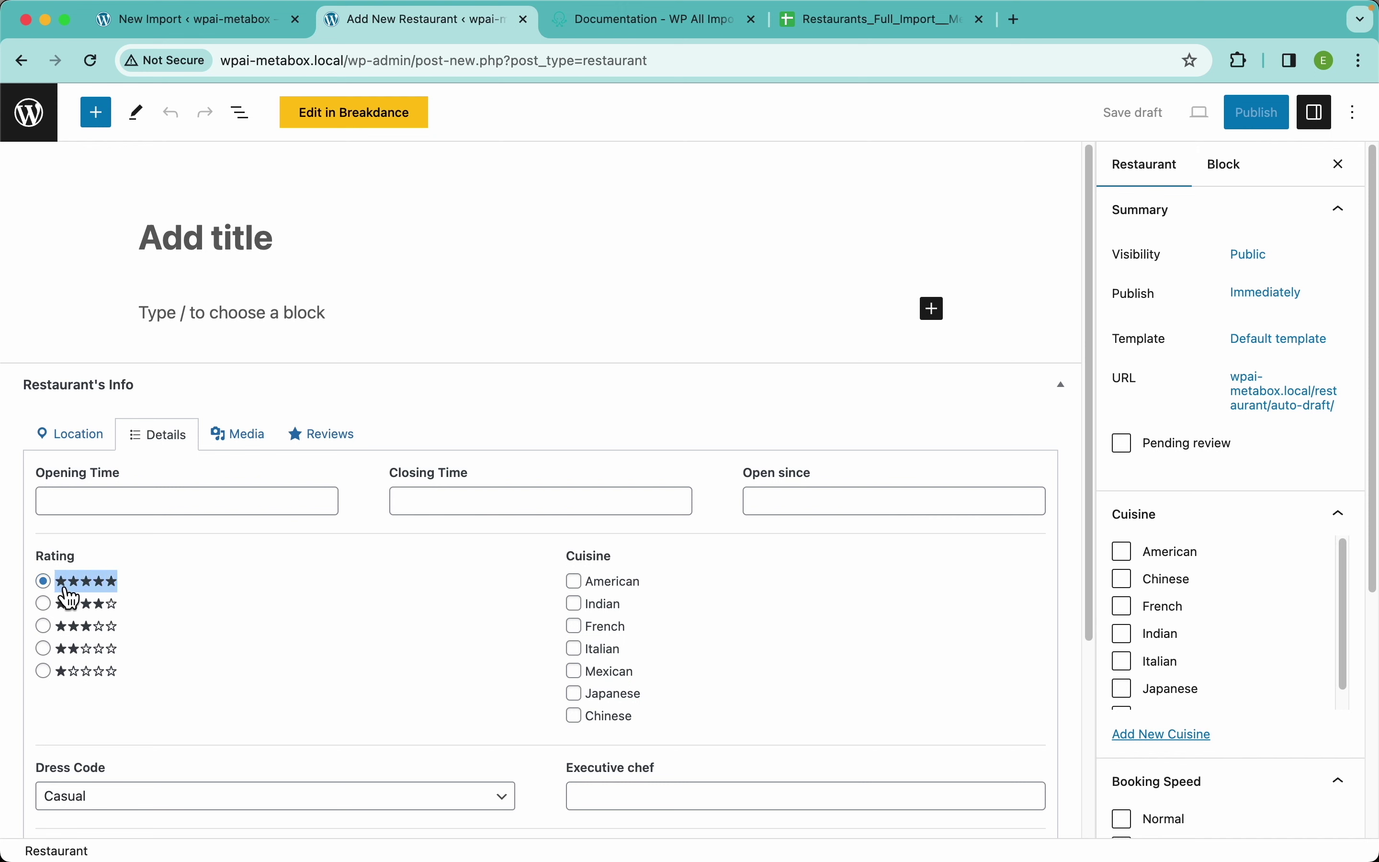
pyautogui.moveTo(134, 615); pyautogui.dragTo(57, 611)
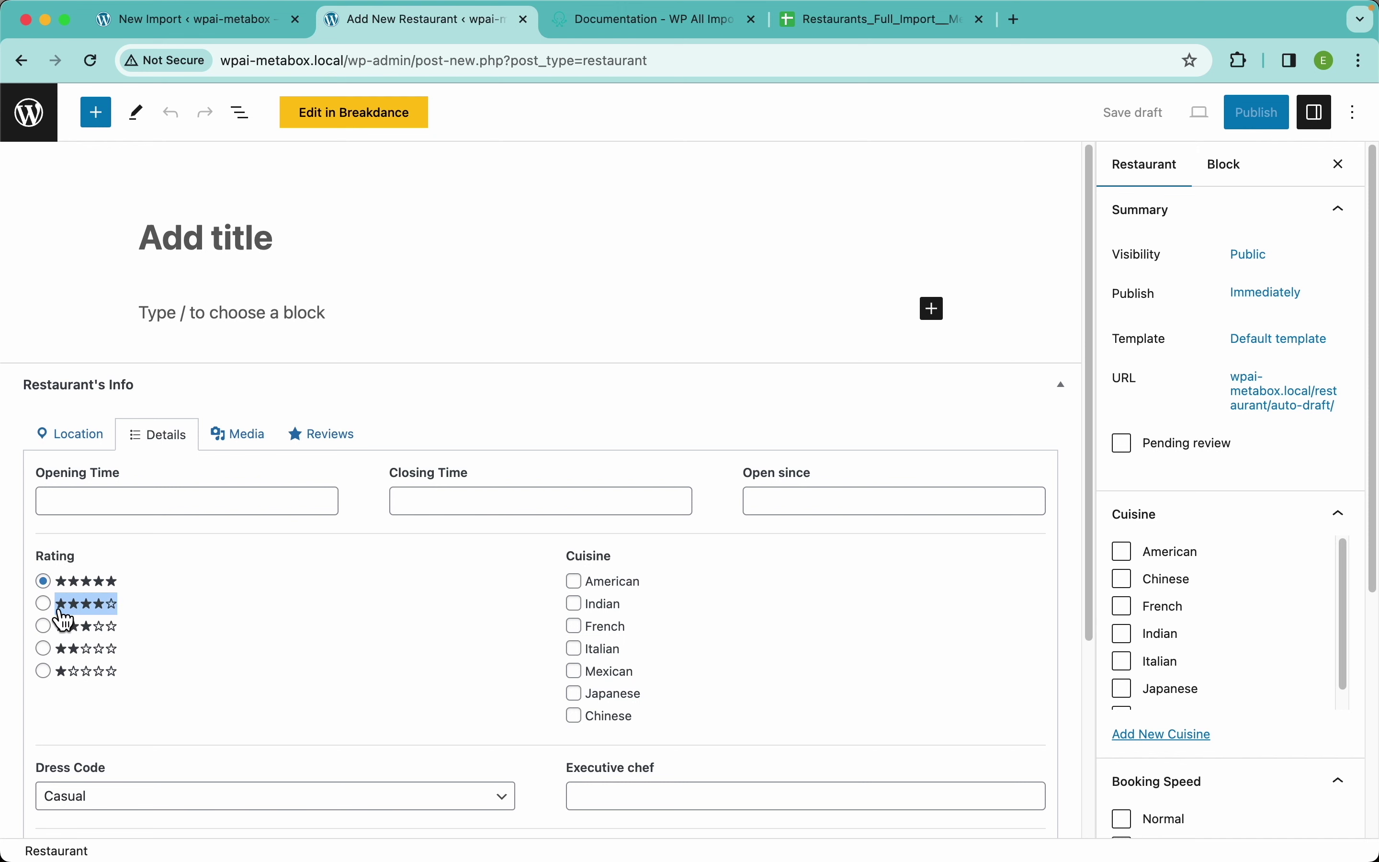
pyautogui.moveTo(137, 635); pyautogui.dragTo(57, 636)
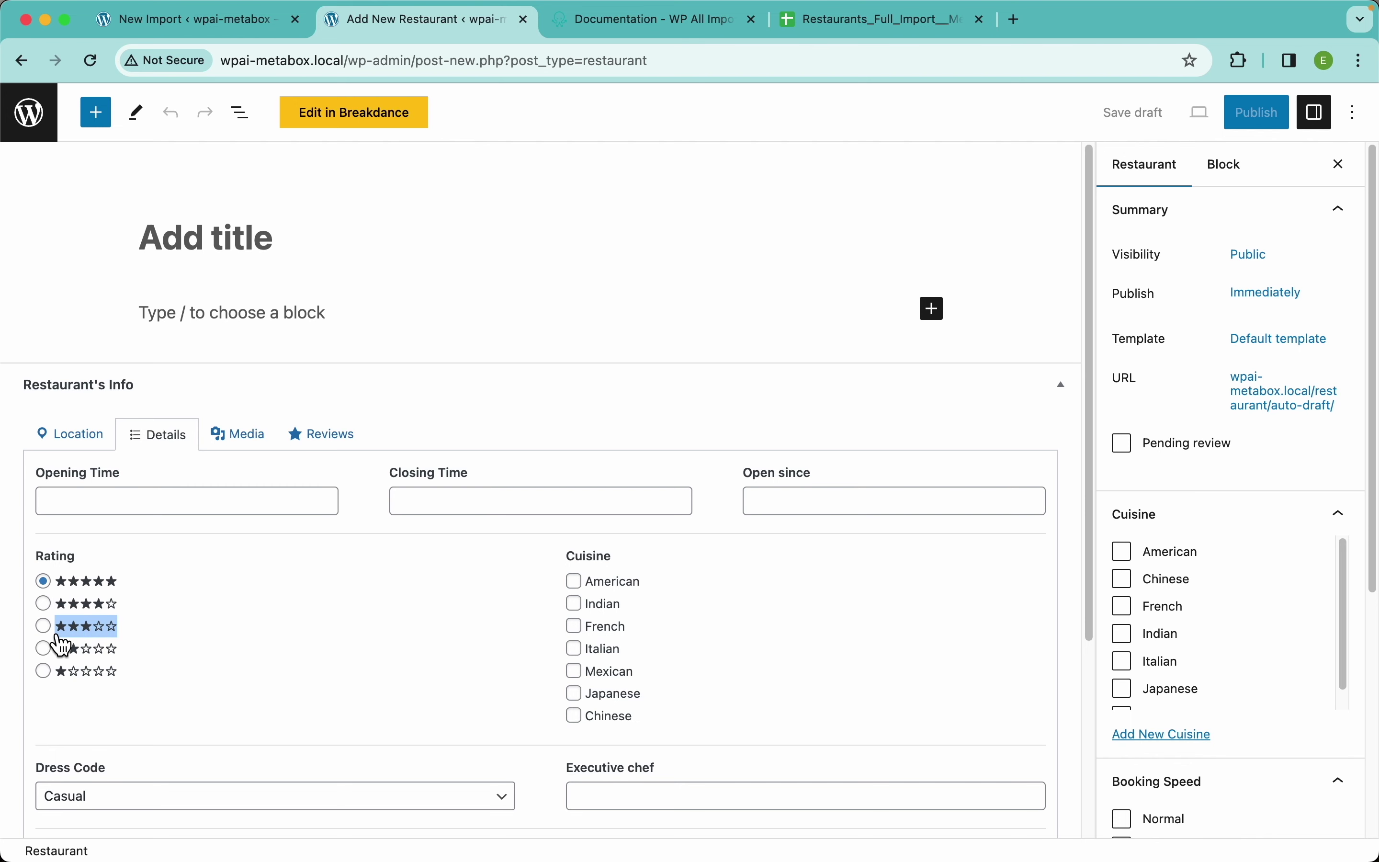
pyautogui.click(225, 26)
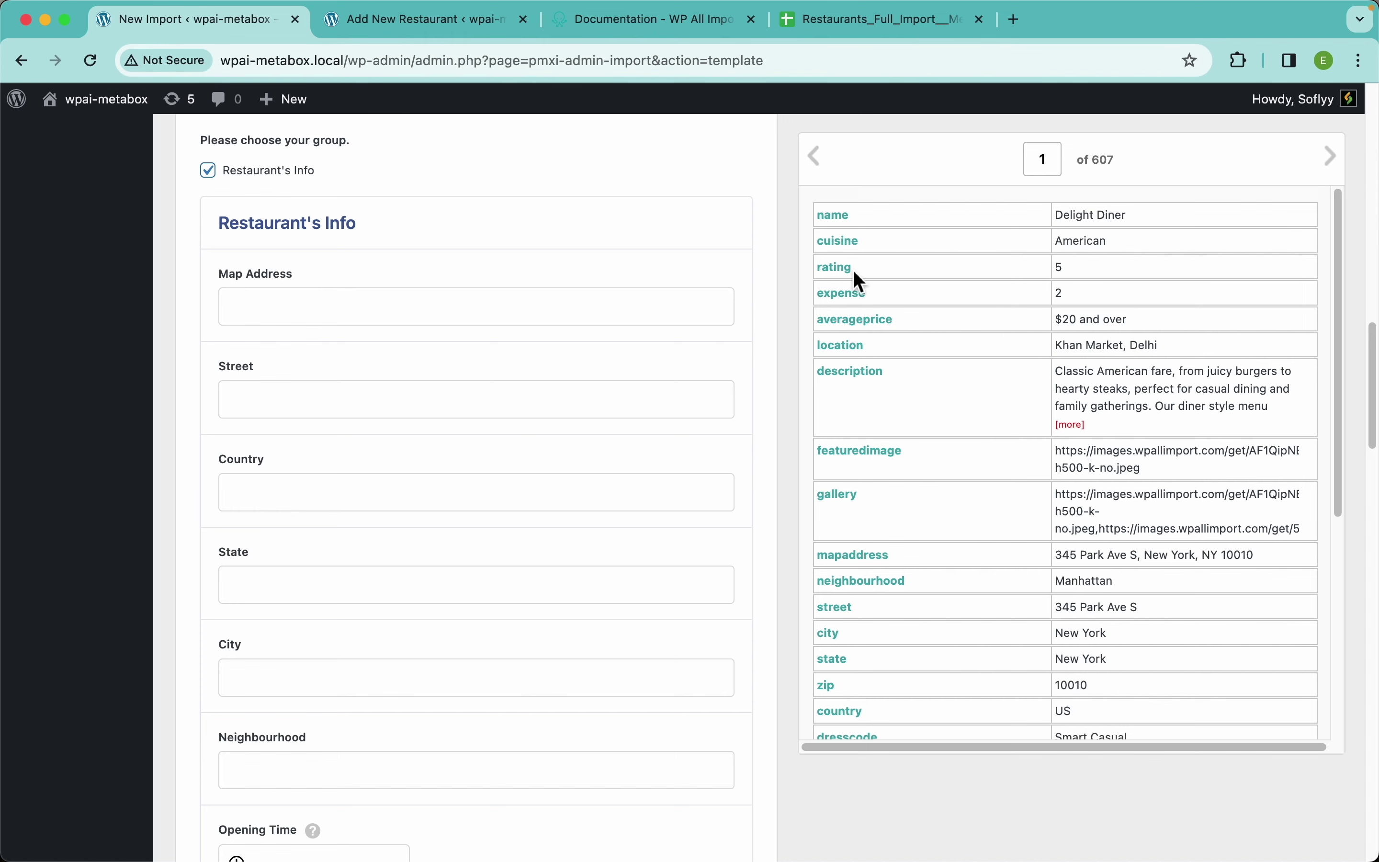
pyautogui.click(431, 23)
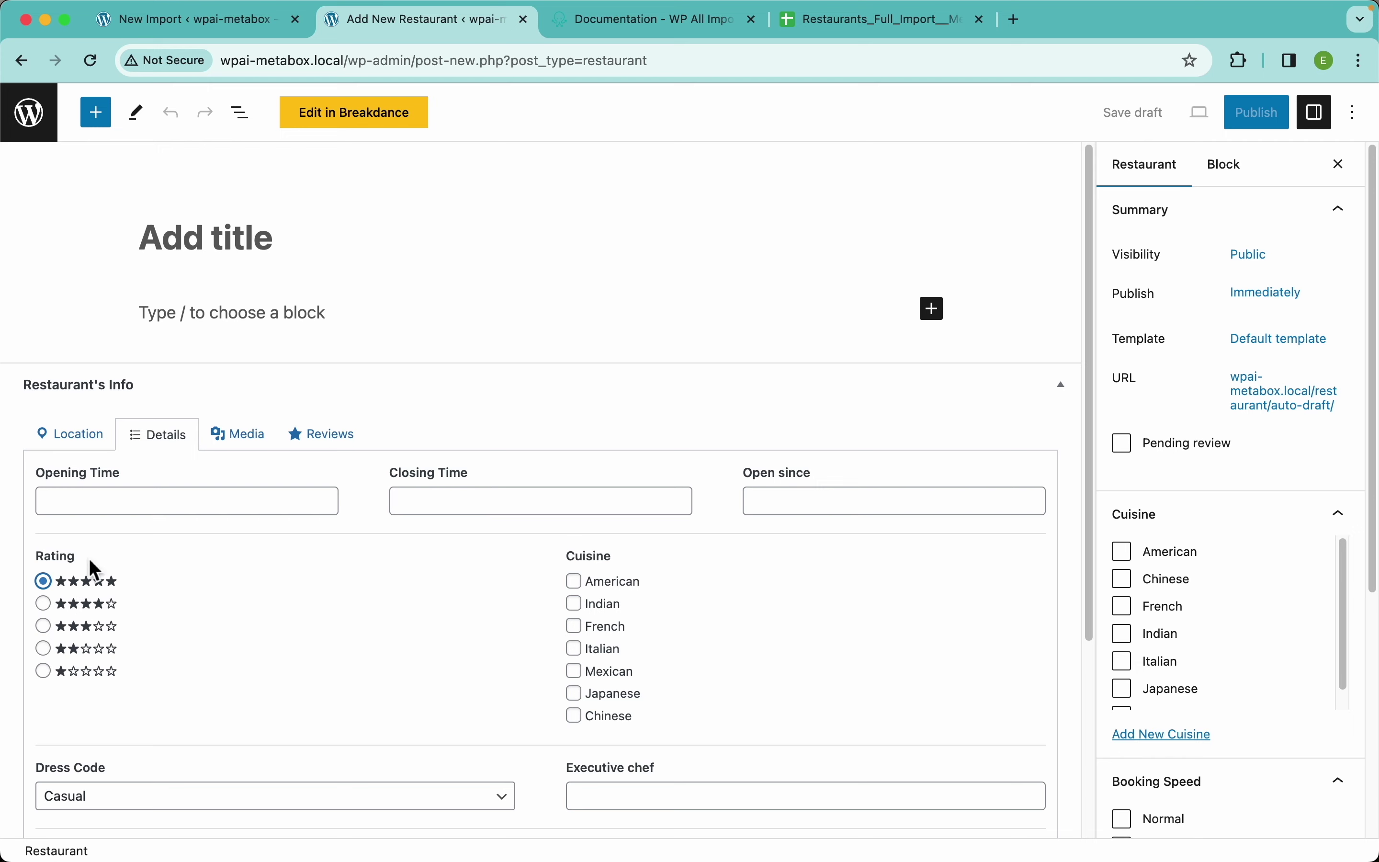
# Check the remaining Details fields of the blank restaurant form, then the Media gallery field and the repeatable Reviews fields.
pyautogui.scroll(-3, 402, 644)
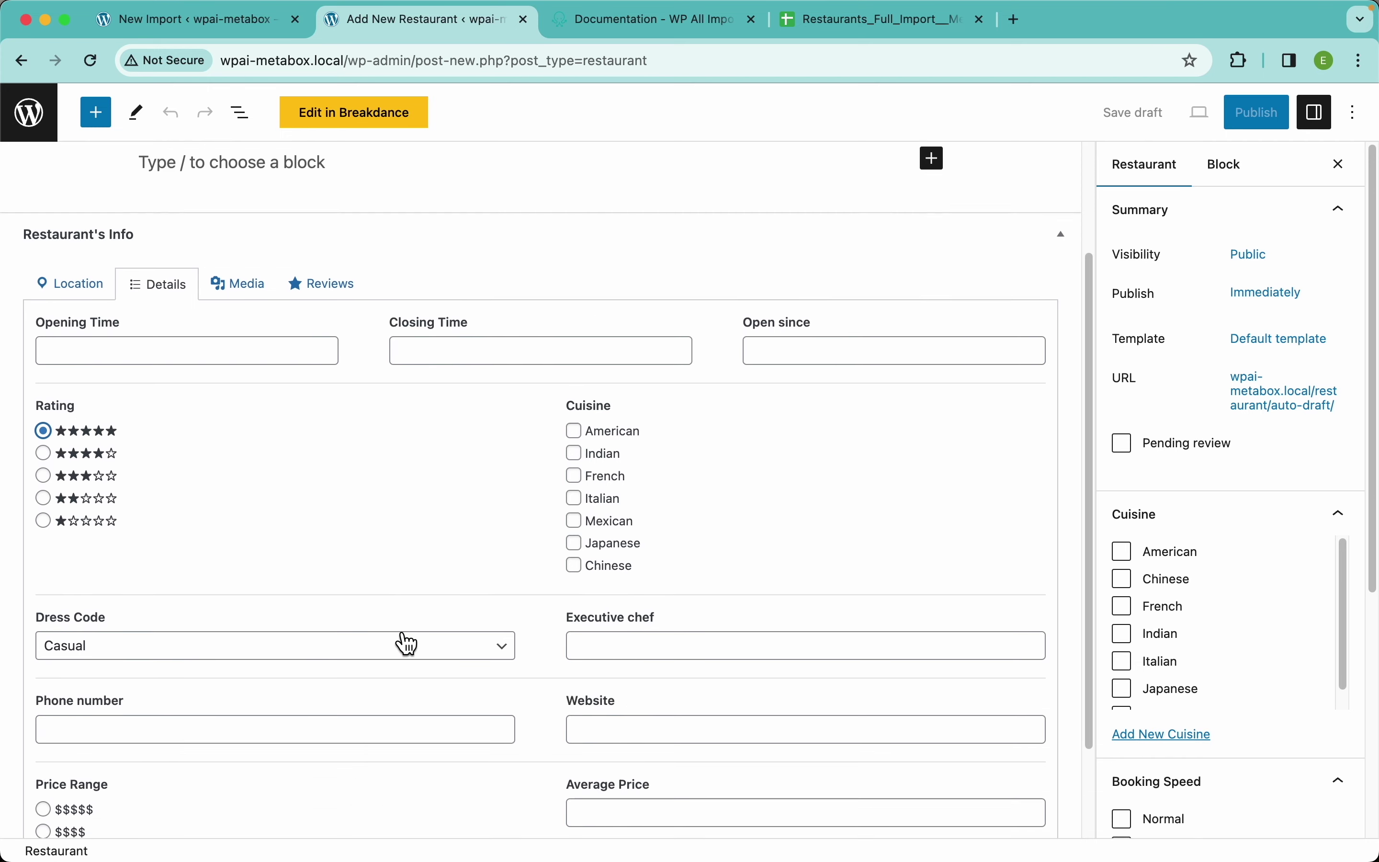
pyautogui.scroll(3, 402, 644)
pyautogui.click(240, 435)
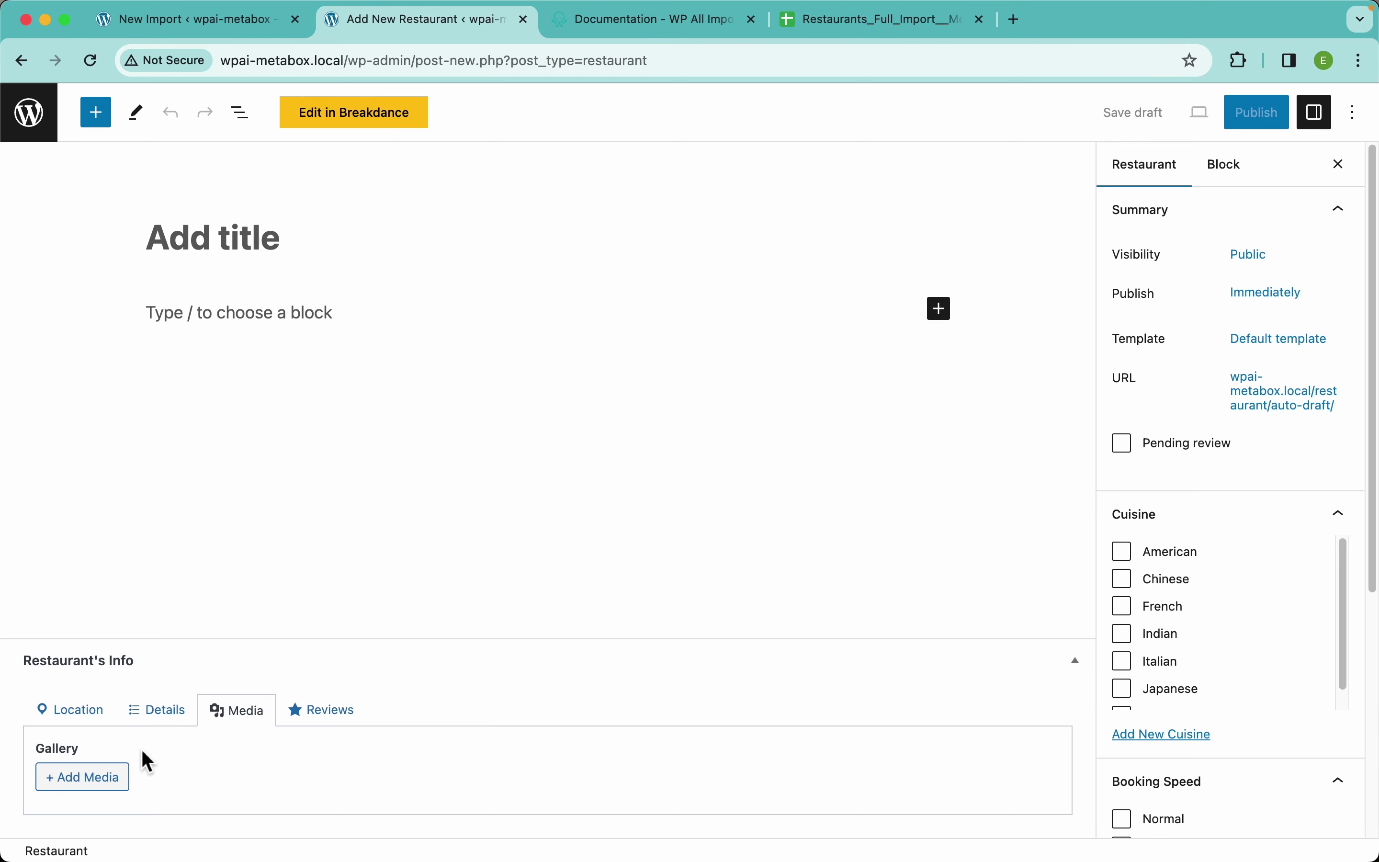
pyautogui.click(325, 715)
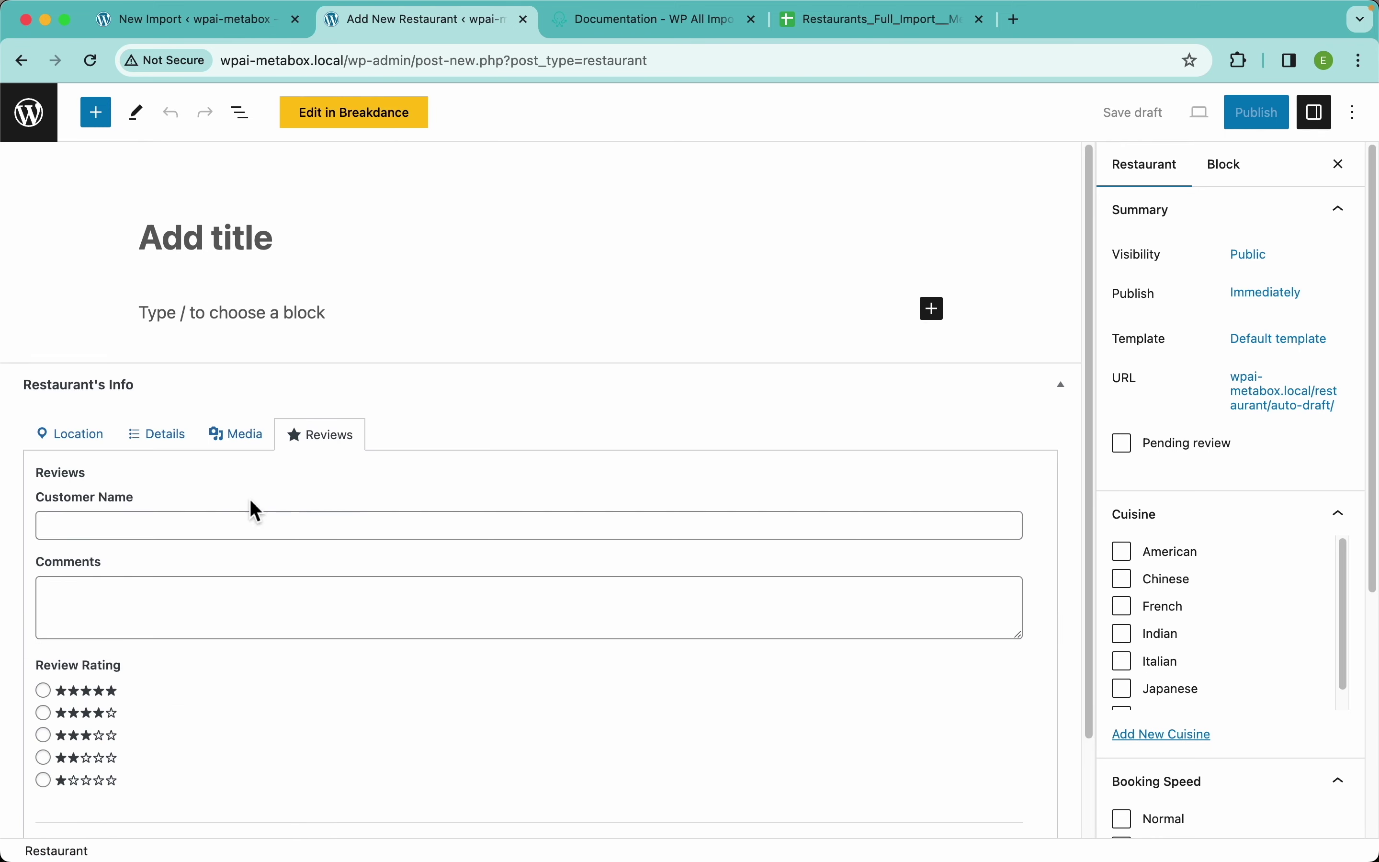
pyautogui.click(140, 529)
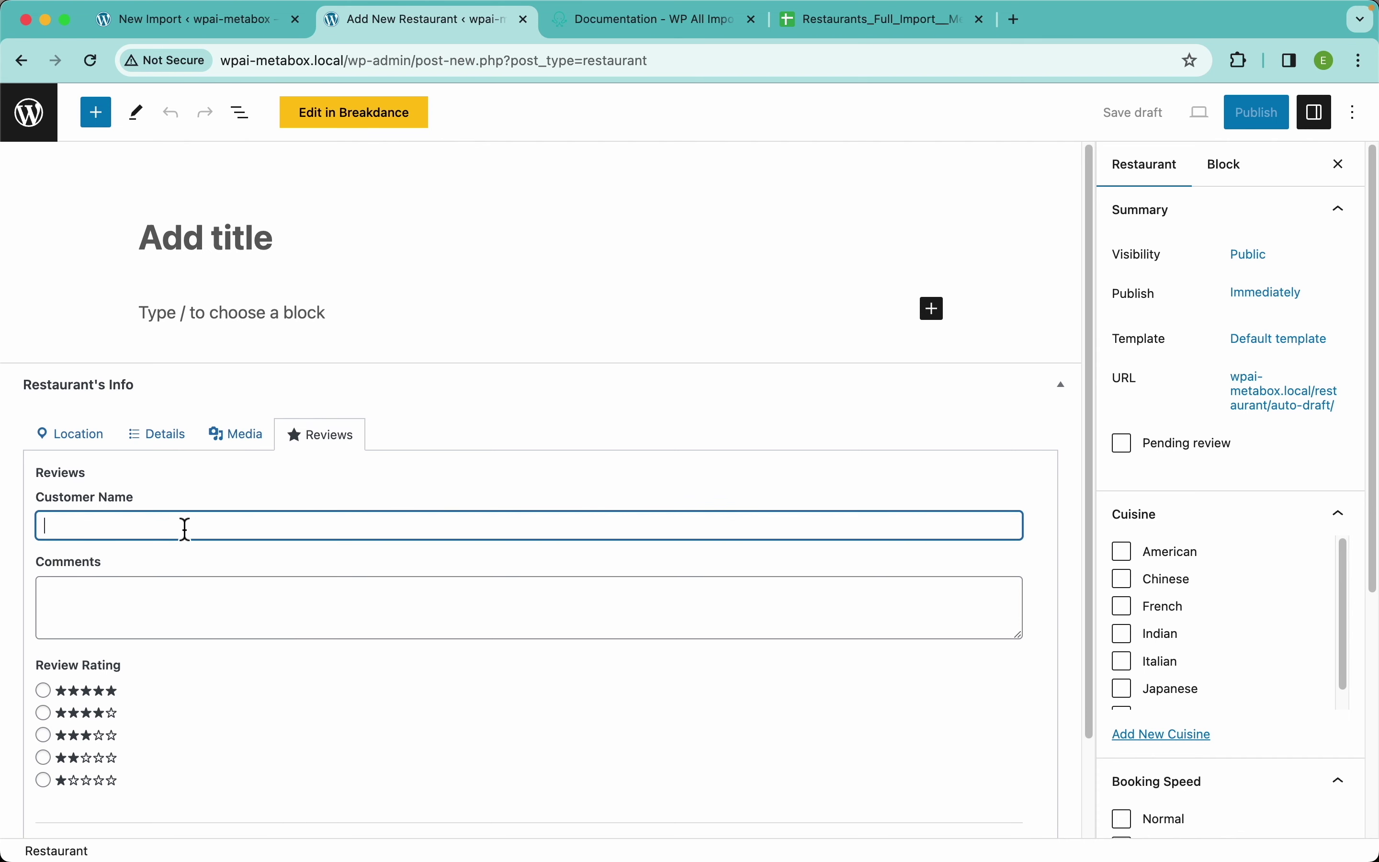
pyautogui.scroll(-2, 510, 700)
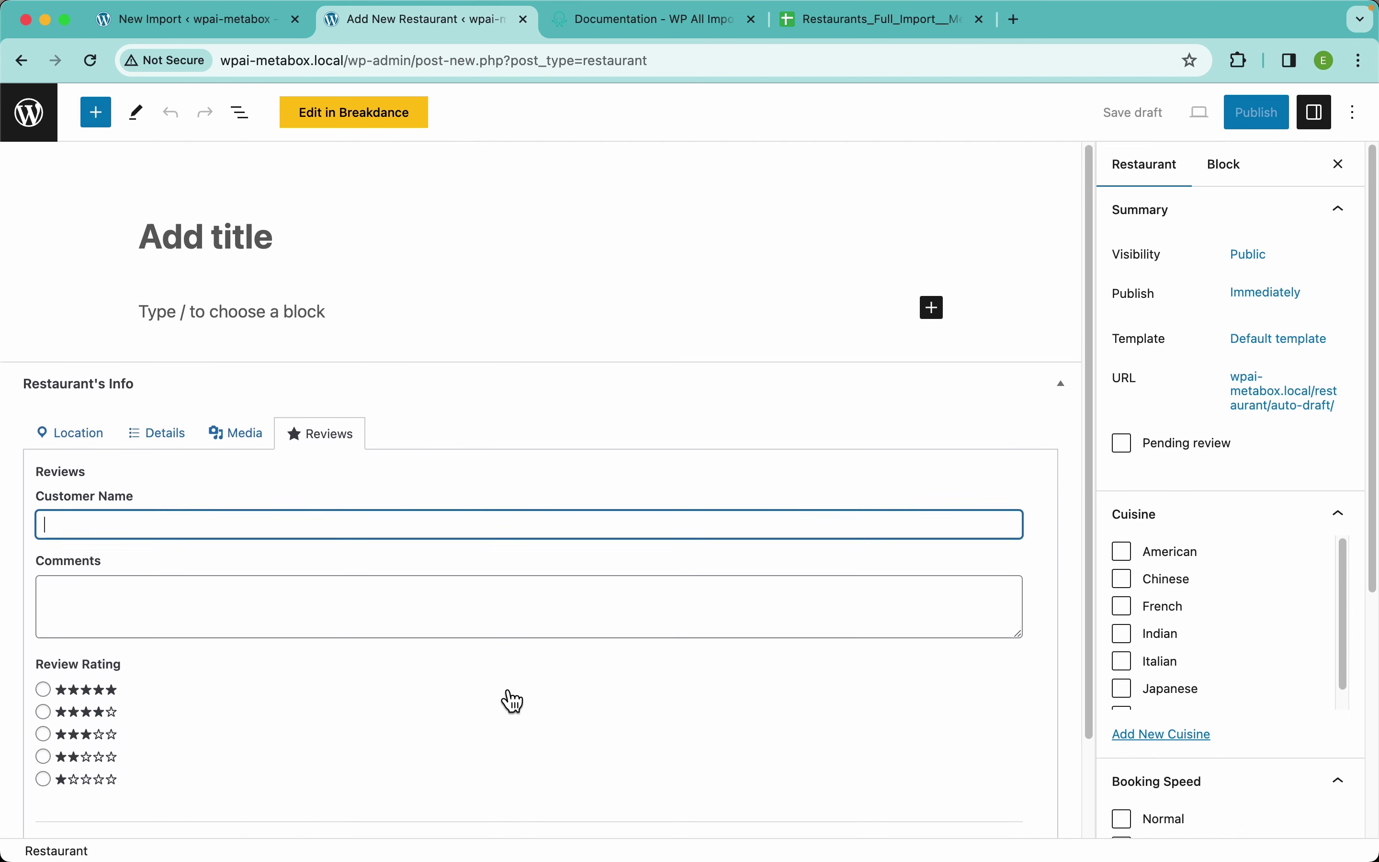
pyautogui.scroll(-1, 513, 701)
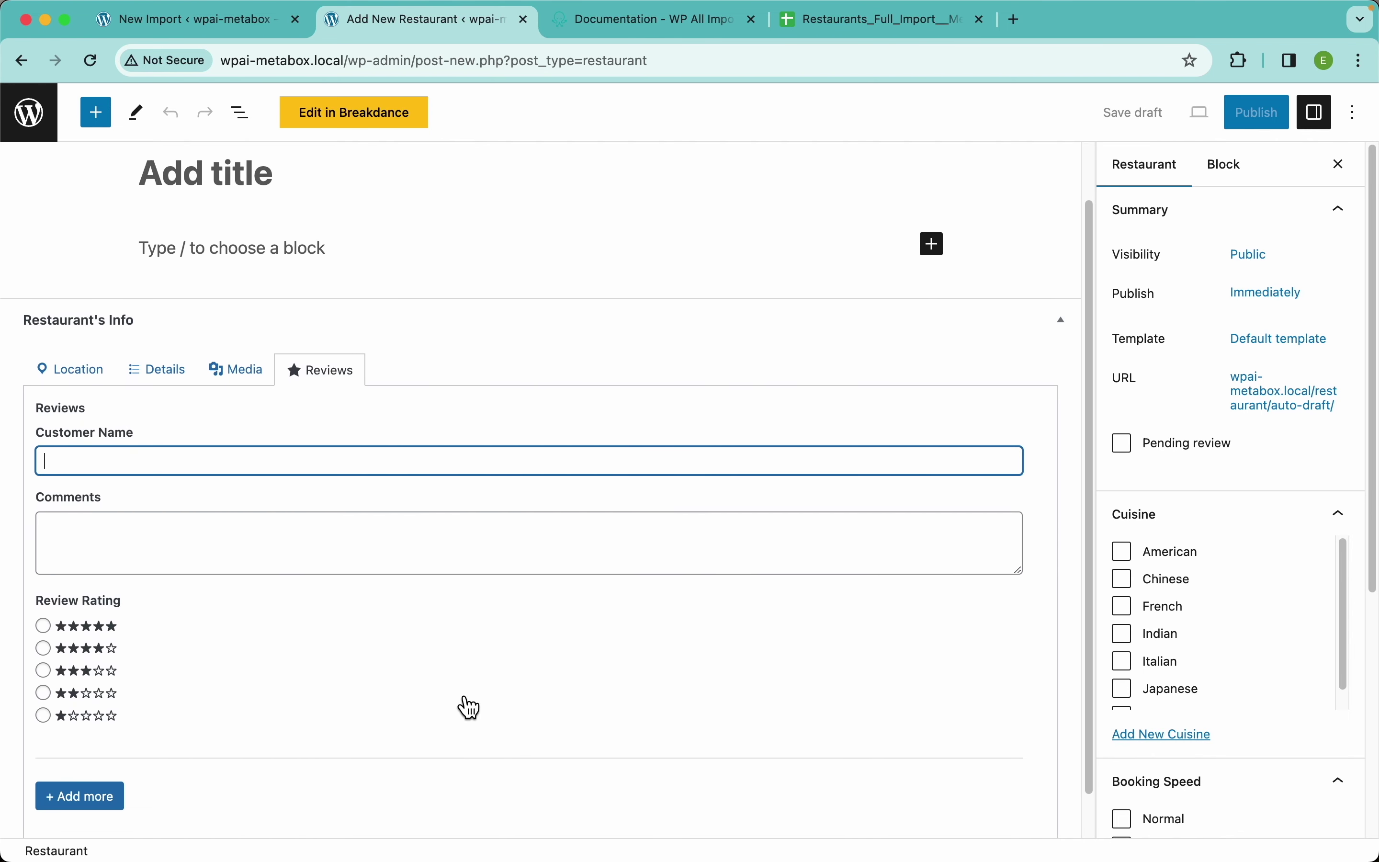
# Add several more blank entries to the repeatable Reviews field of the restaurant form and return to its Location section.
pyautogui.click(80, 801)
pyautogui.scroll(-5, 231, 733)
pyautogui.click(97, 749)
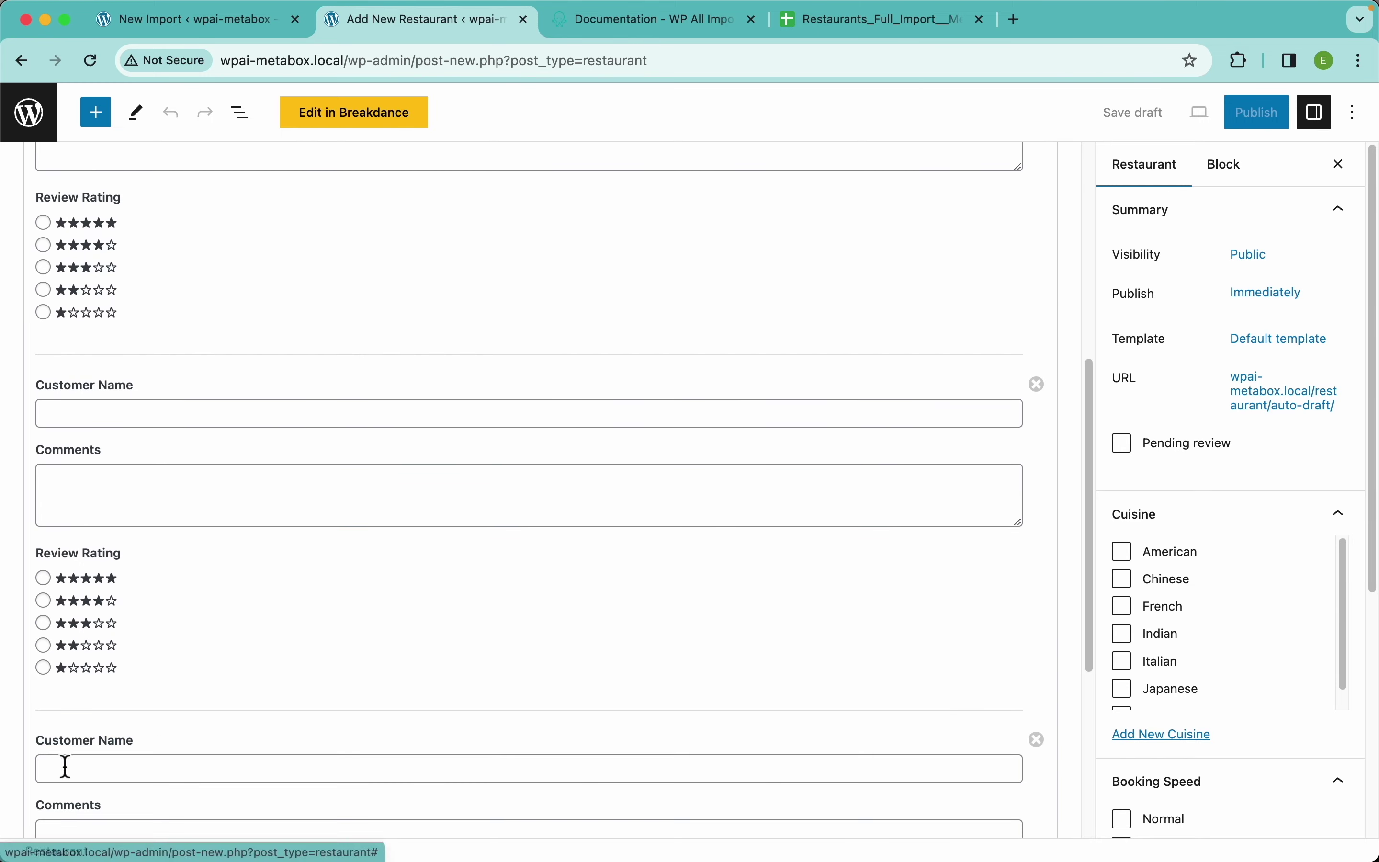
pyautogui.scroll(-3, 188, 704)
pyautogui.scroll(-3, 190, 703)
pyautogui.click(78, 741)
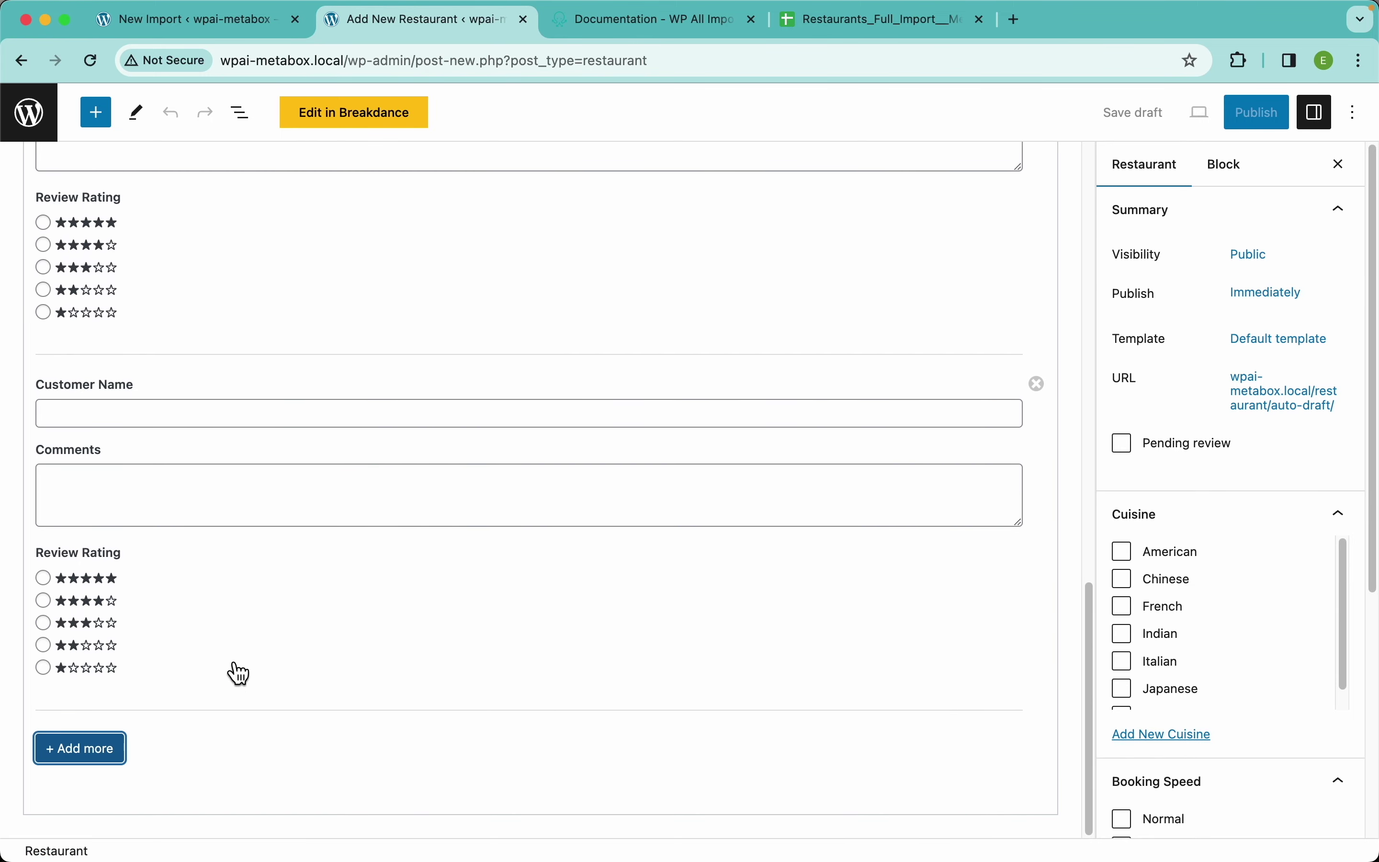
pyautogui.click(116, 755)
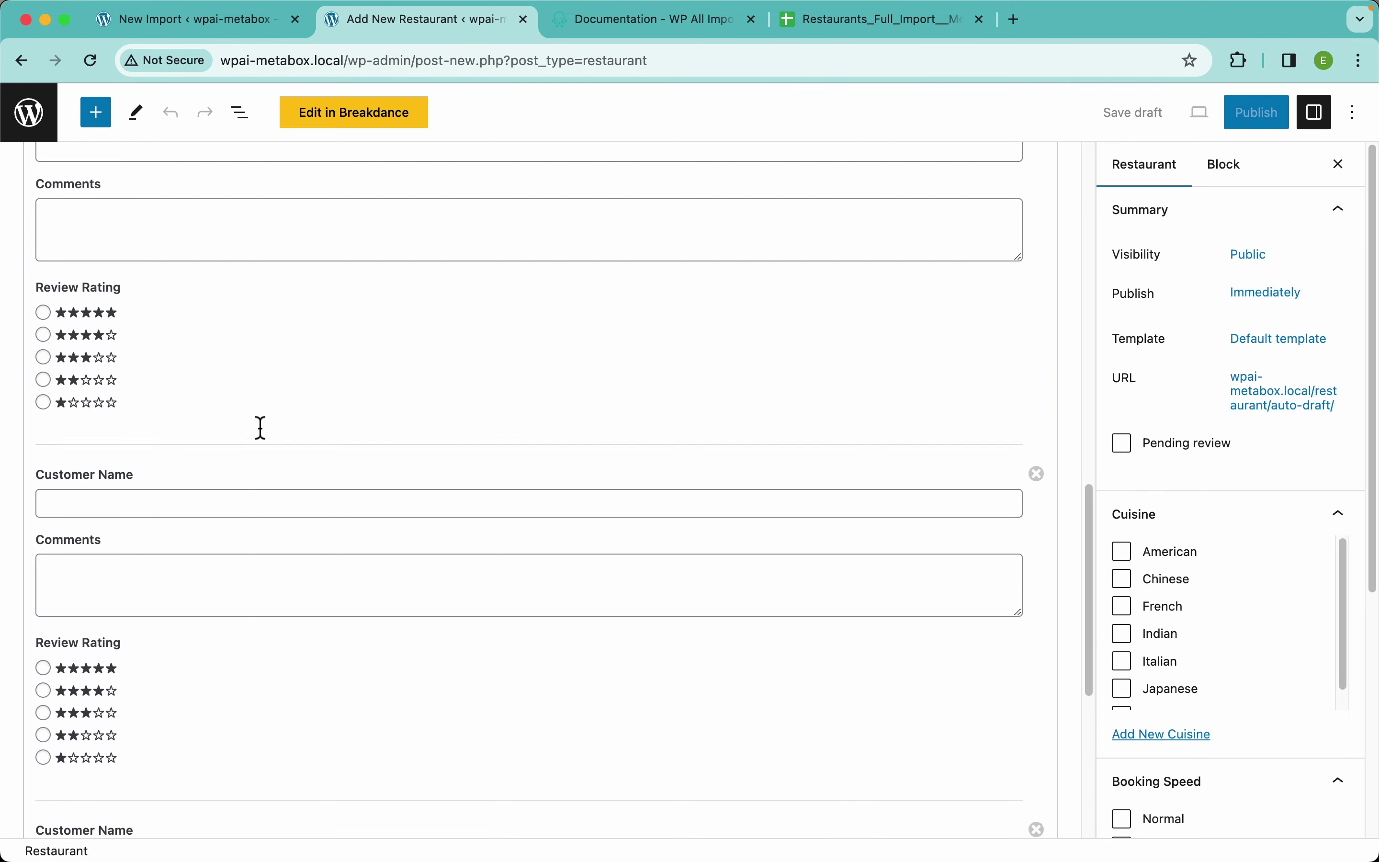
pyautogui.scroll(15, 261, 428)
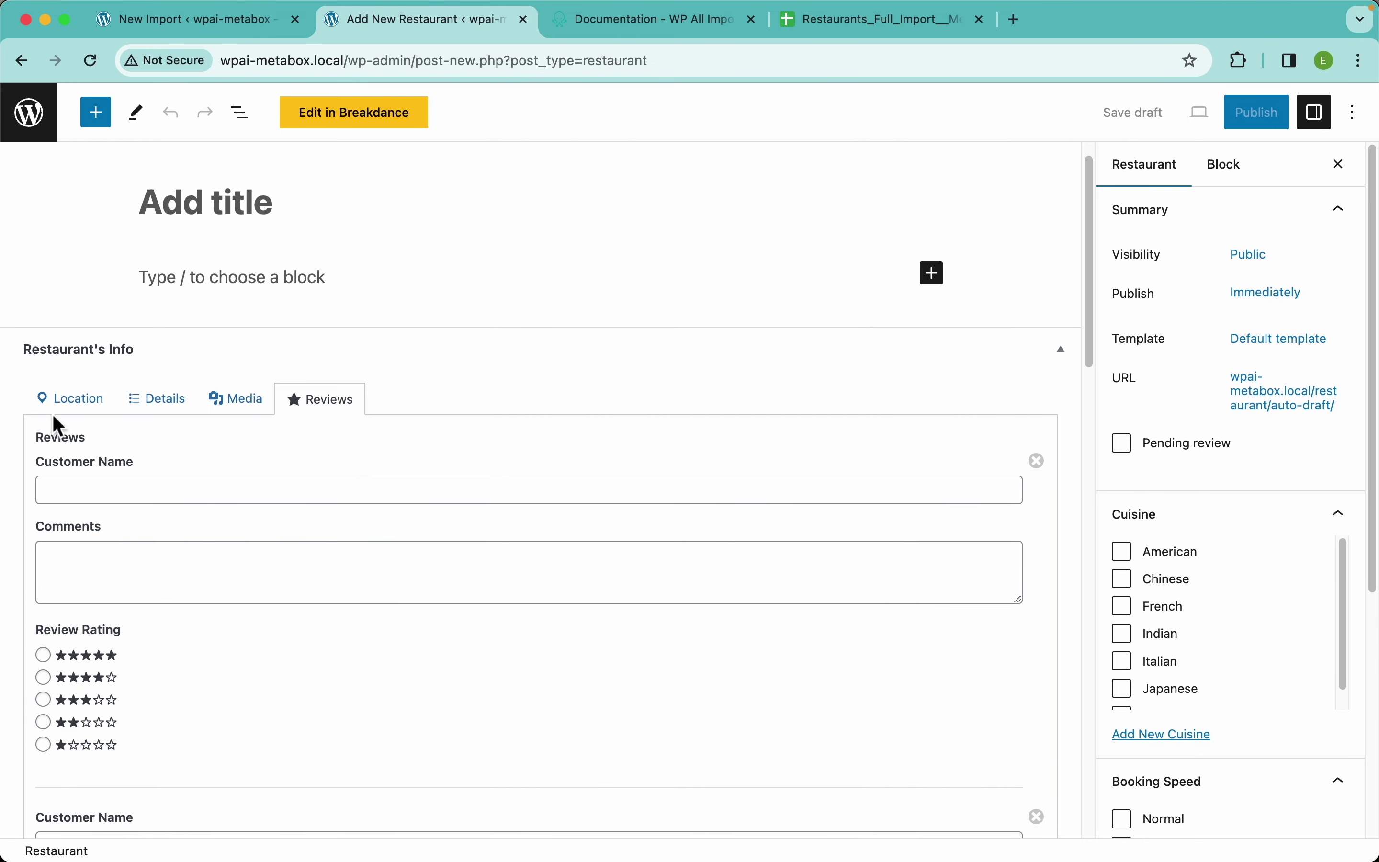
pyautogui.click(62, 400)
# In the import template, map Map Address, Neighbourhood, Street, City, State and Country to the record elements of the same names.
pyautogui.click(190, 29)
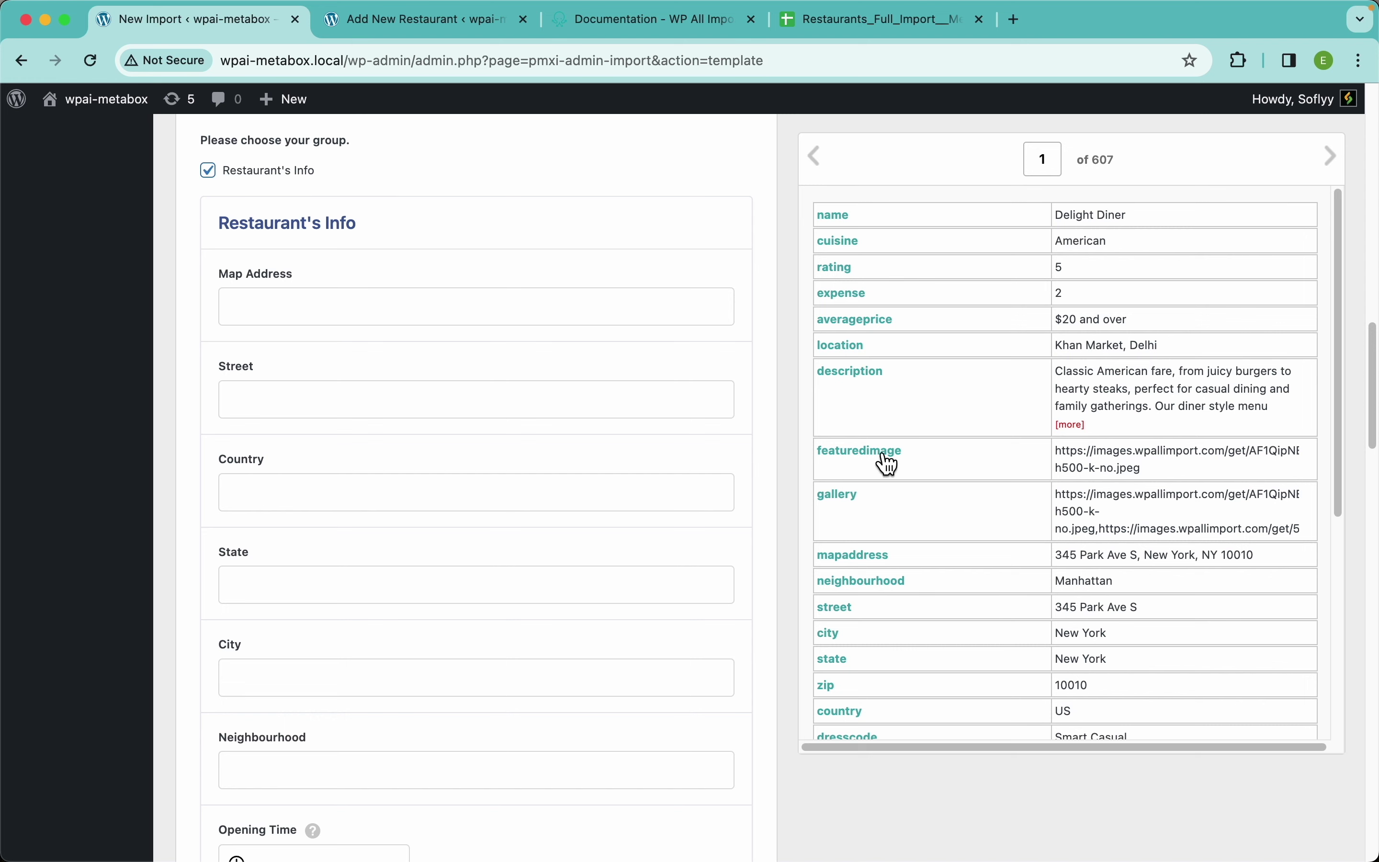
pyautogui.moveTo(863, 568); pyautogui.dragTo(522, 311)
pyautogui.scroll(-3, 958, 533)
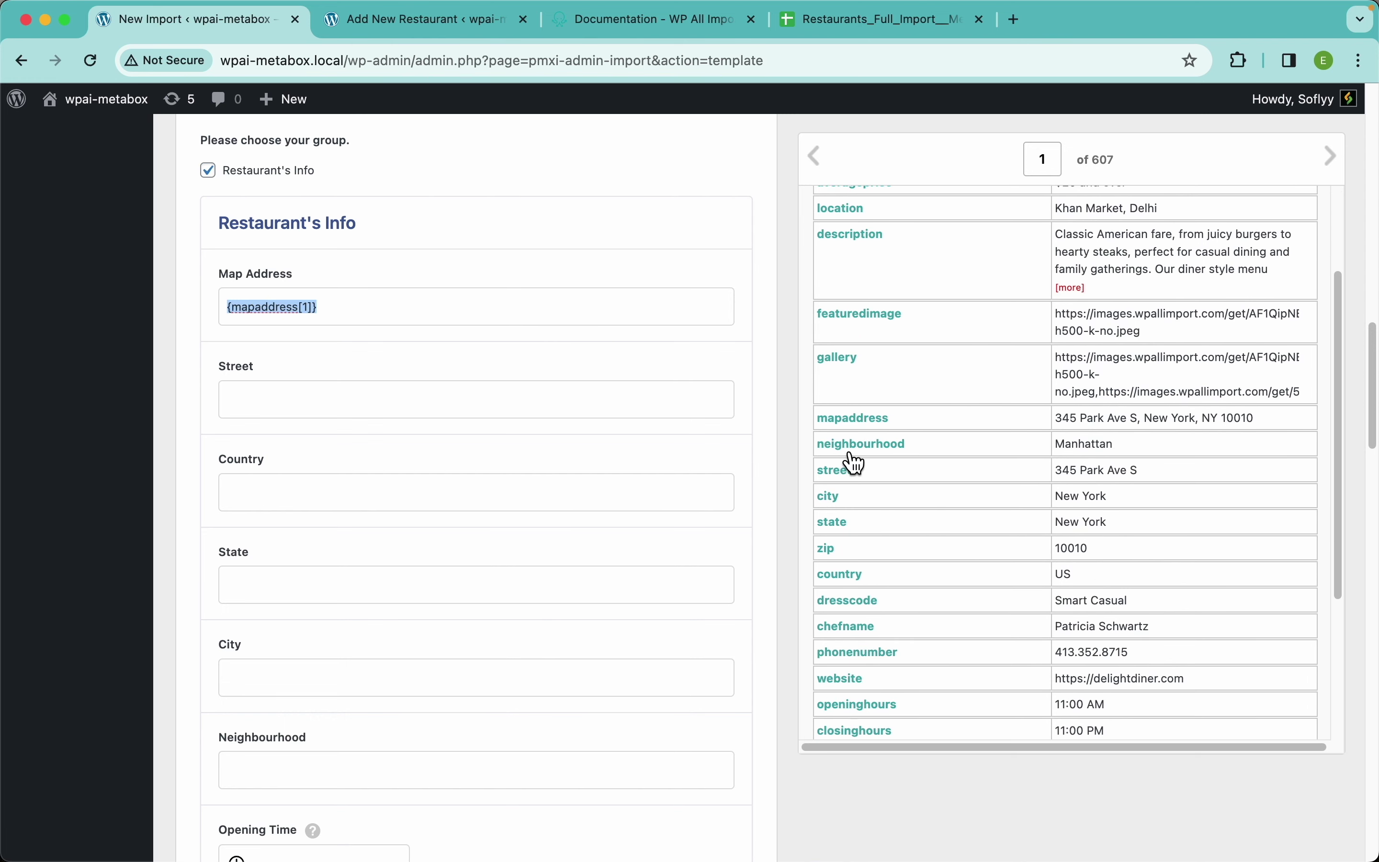
pyautogui.moveTo(852, 448); pyautogui.dragTo(324, 783)
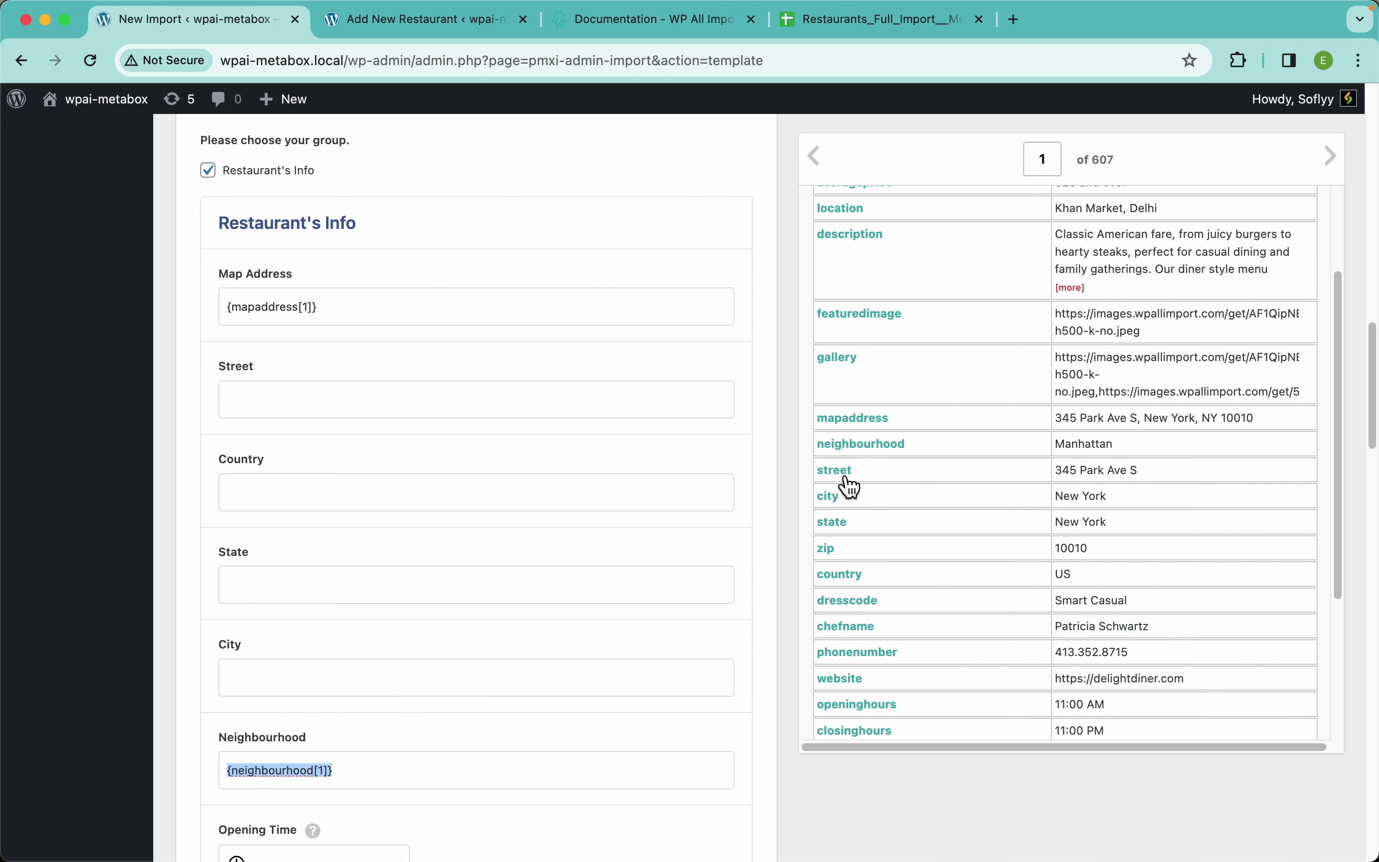
pyautogui.moveTo(846, 479); pyautogui.dragTo(411, 400)
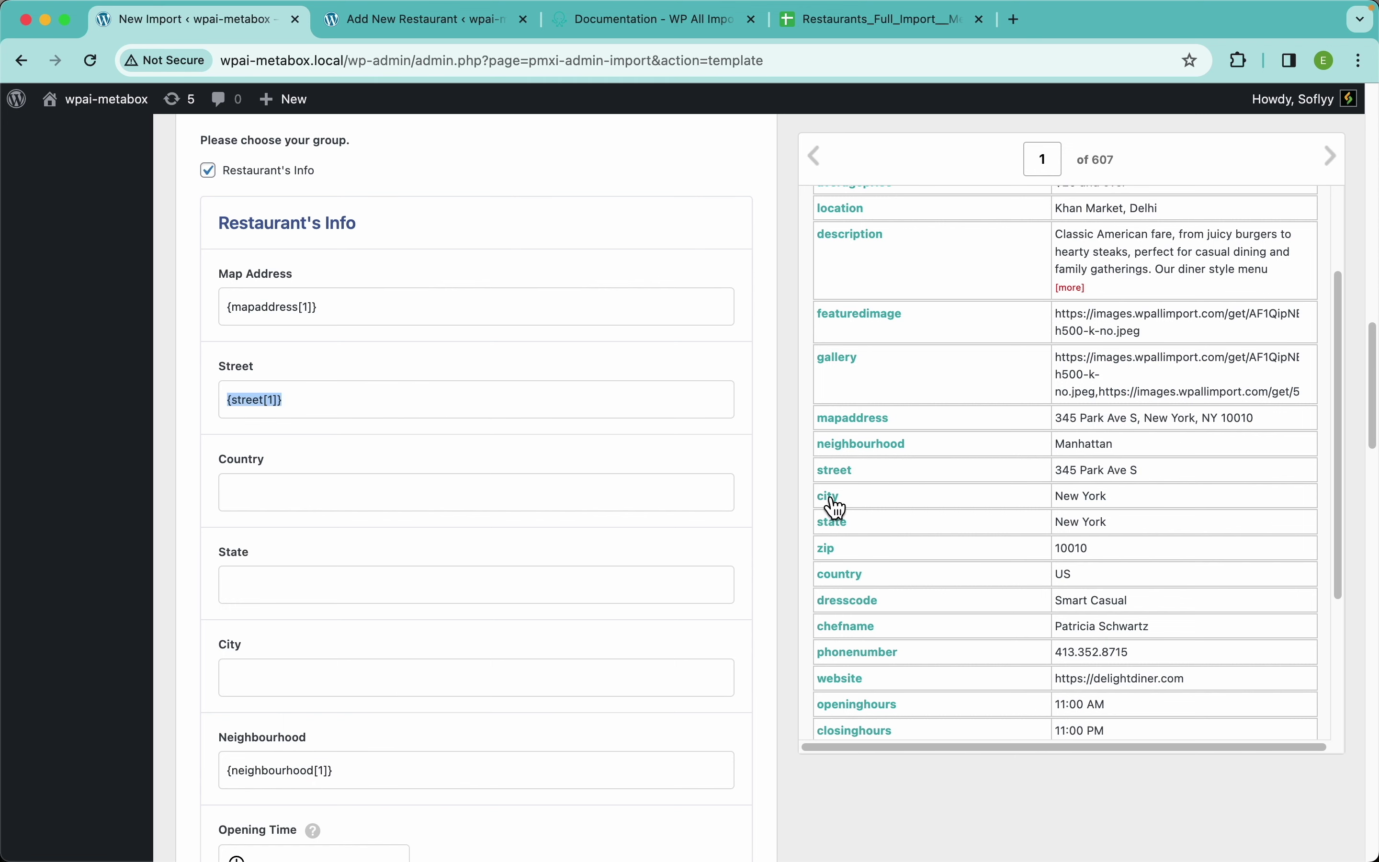
pyautogui.moveTo(830, 503); pyautogui.dragTo(430, 674)
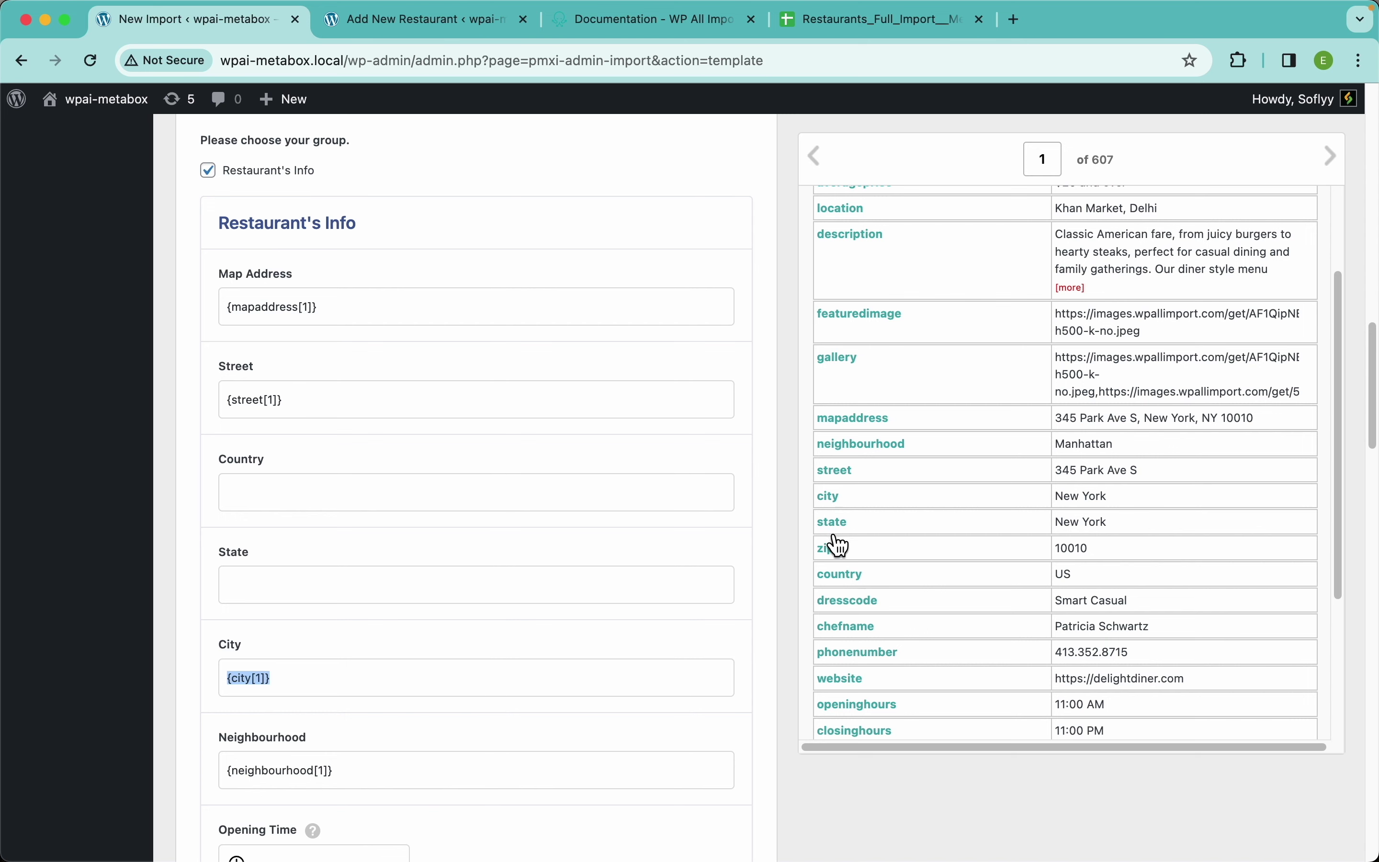
pyautogui.moveTo(836, 523); pyautogui.dragTo(455, 593)
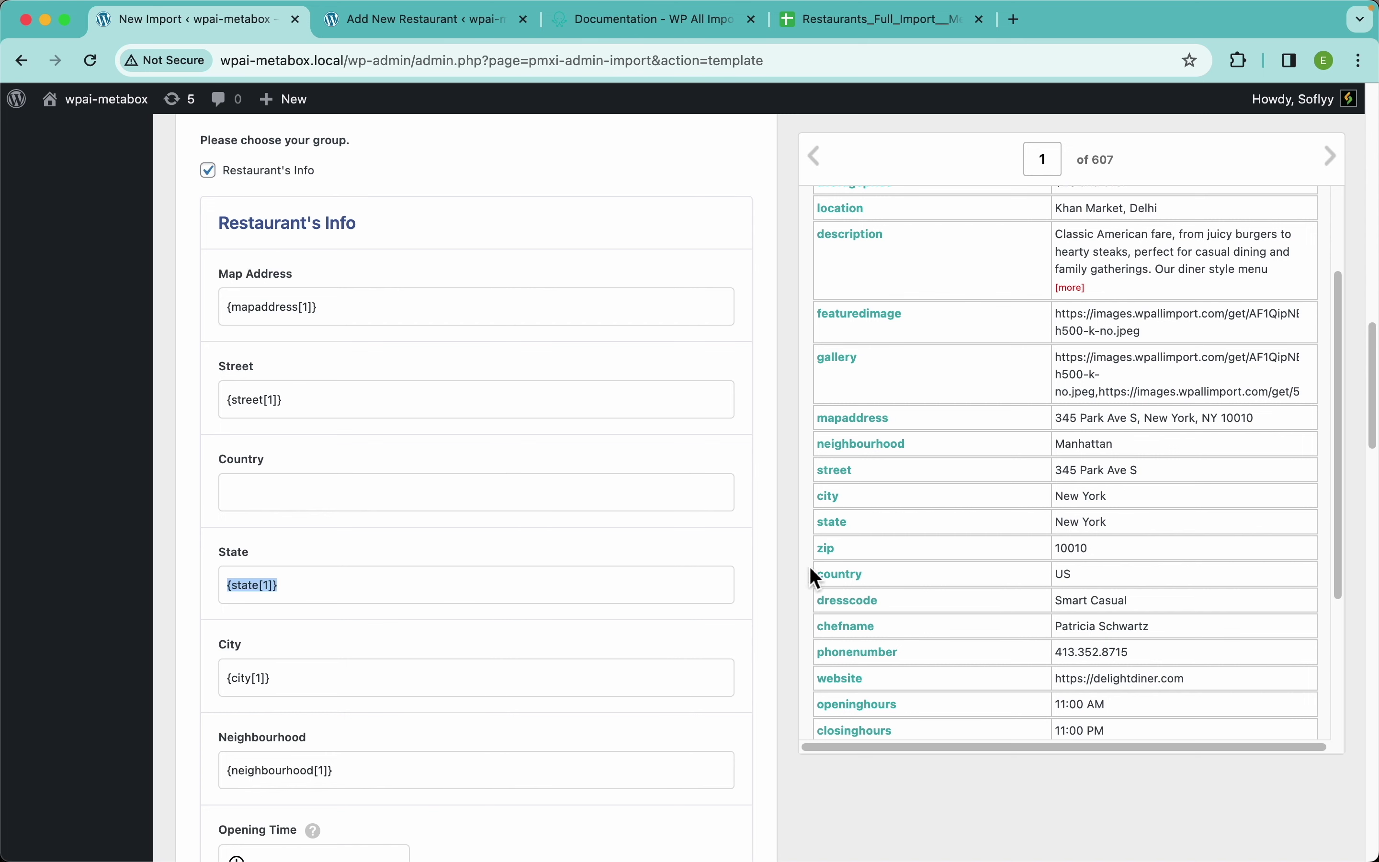
pyautogui.moveTo(854, 592); pyautogui.dragTo(389, 499)
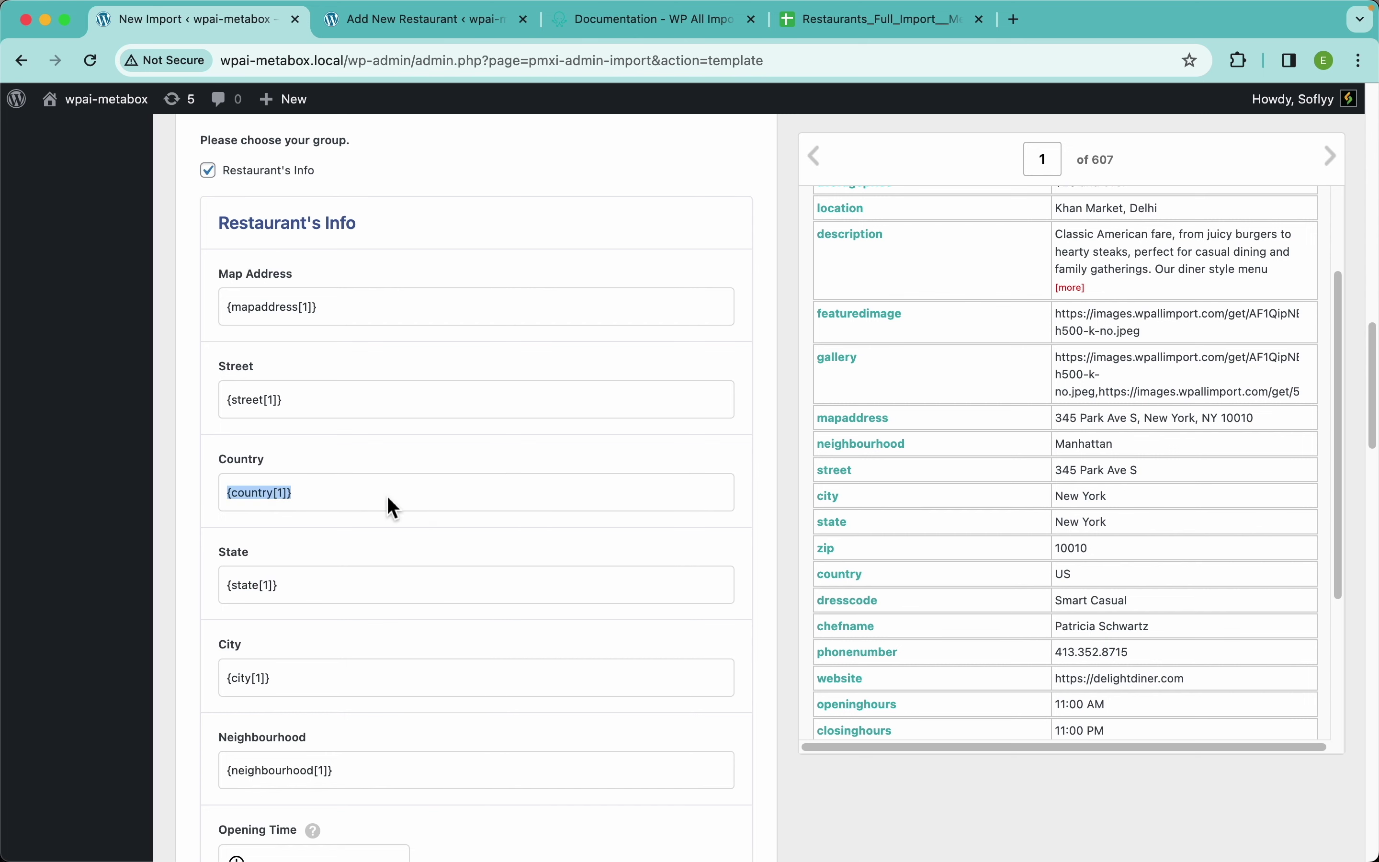
# Map the Opening Time field to the record's openinghours element.
pyautogui.scroll(-10, 617, 476)
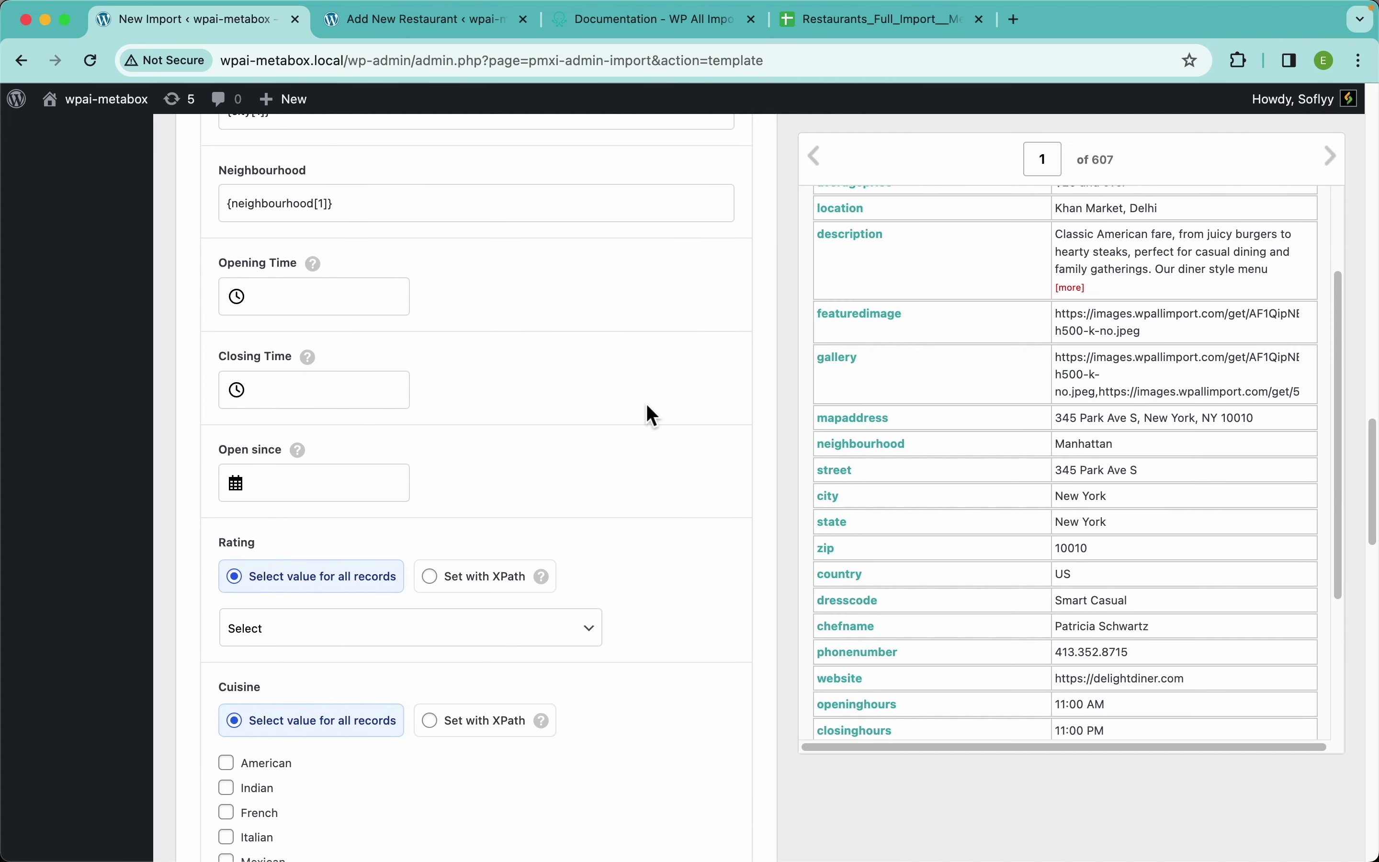
pyautogui.scroll(-3, 1002, 551)
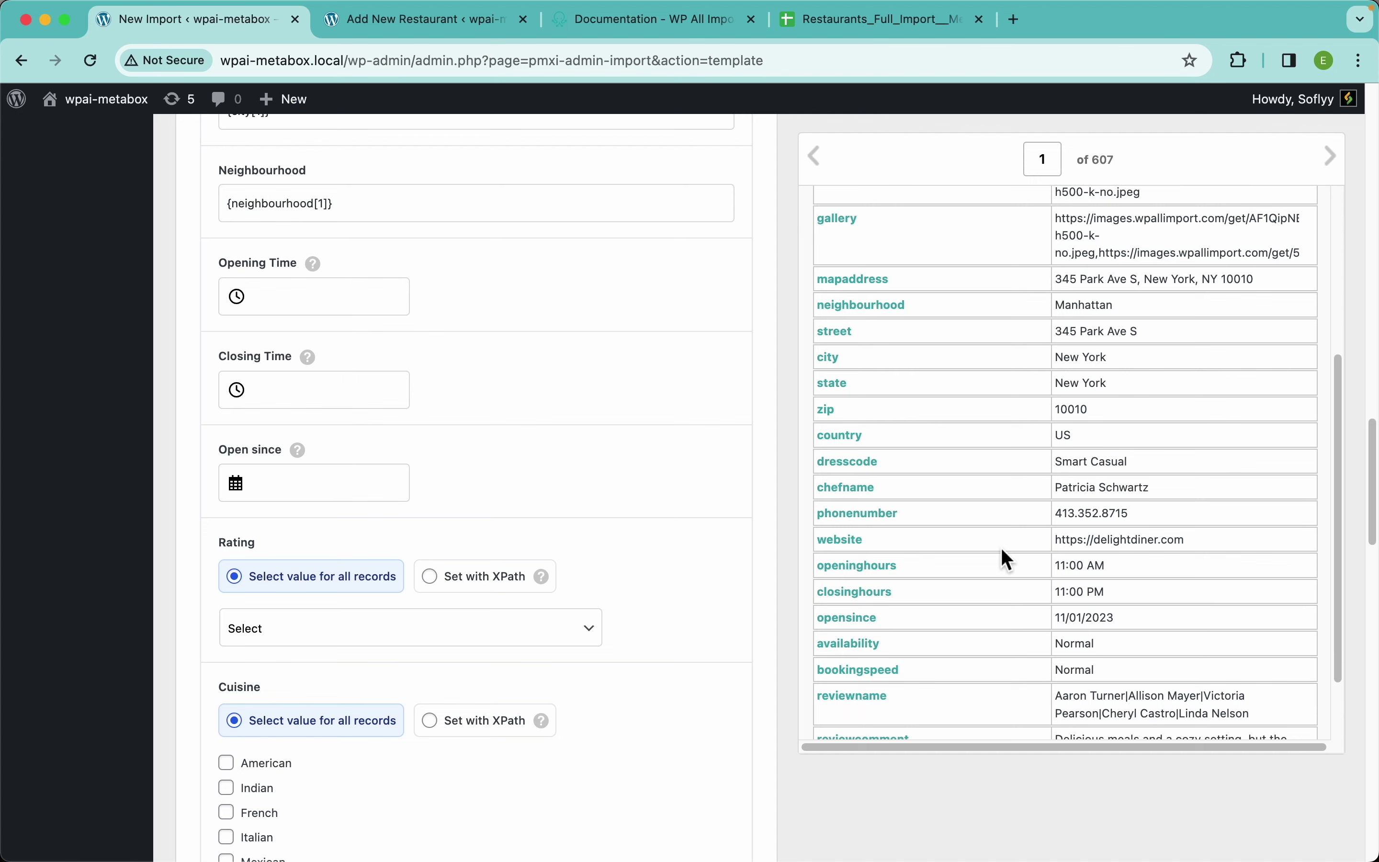
pyautogui.scroll(-2, 1002, 552)
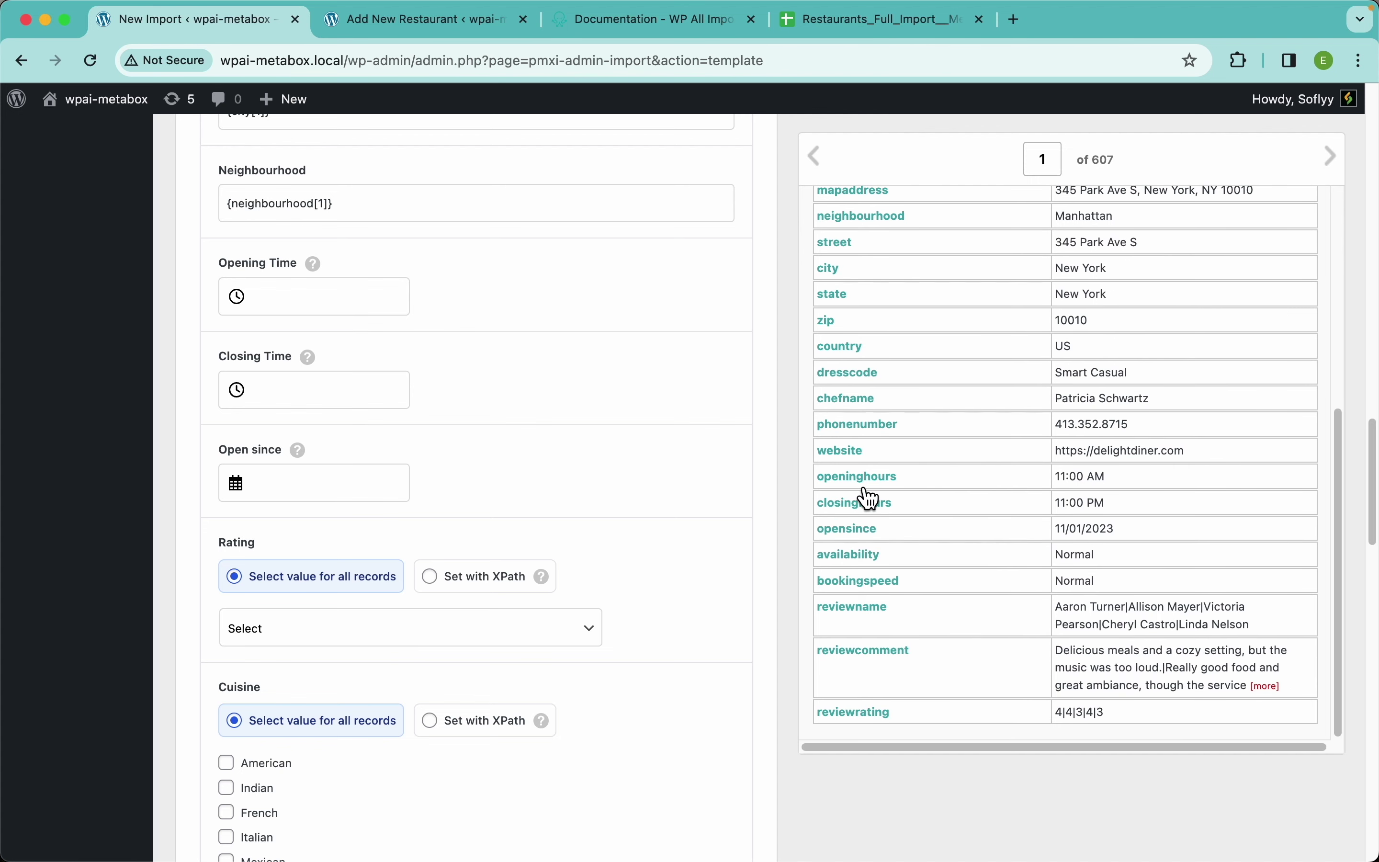
pyautogui.moveTo(863, 482); pyautogui.dragTo(310, 296)
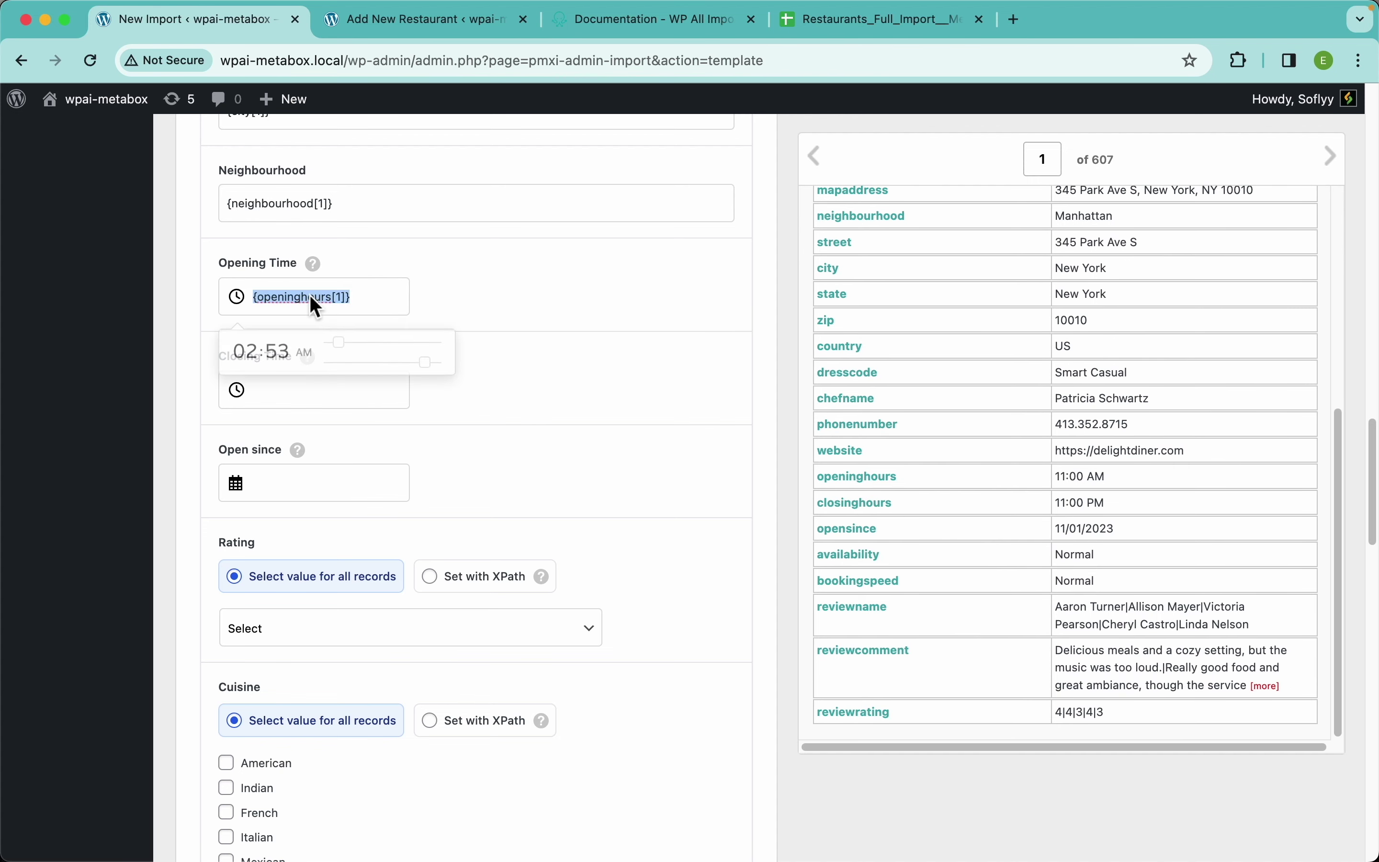
pyautogui.click(385, 416)
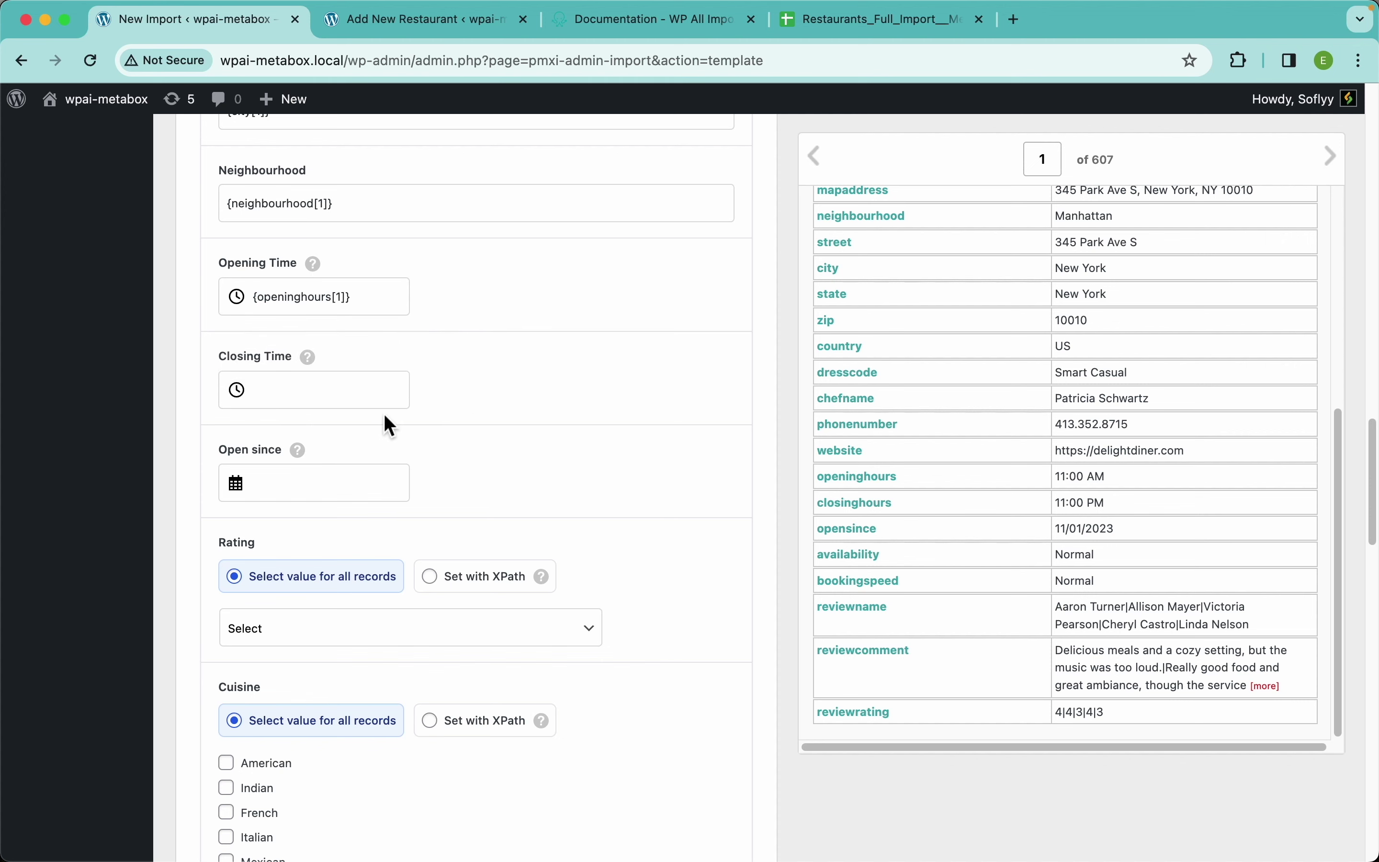
# Set a fixed Closing Time of 10:53 am and a fixed Open since date of 03/14/2024.
pyautogui.click(333, 398)
pyautogui.moveTo(341, 436); pyautogui.dragTo(384, 455)
pyautogui.click(441, 380)
pyautogui.click(337, 399)
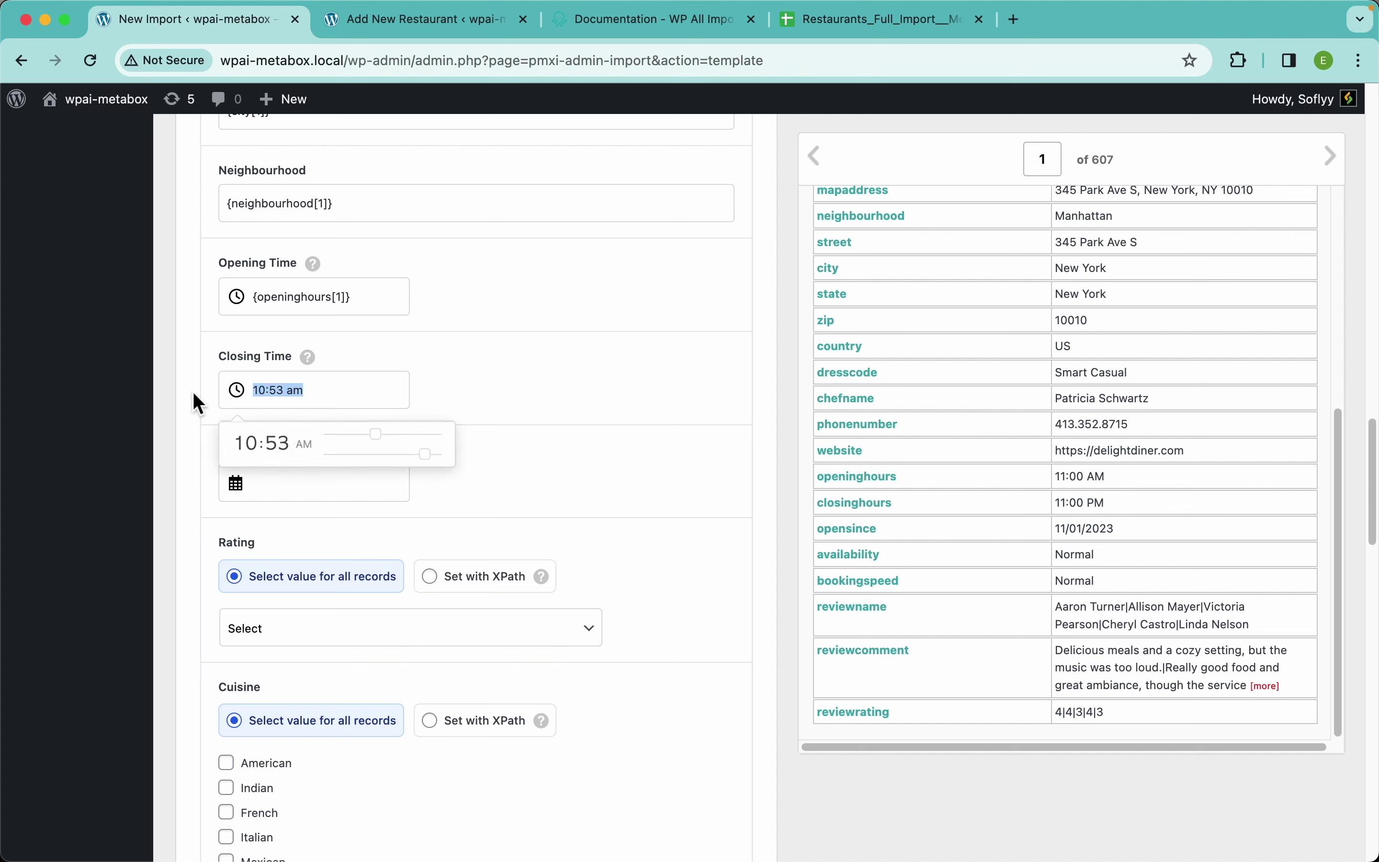
pyautogui.click(547, 493)
pyautogui.click(367, 497)
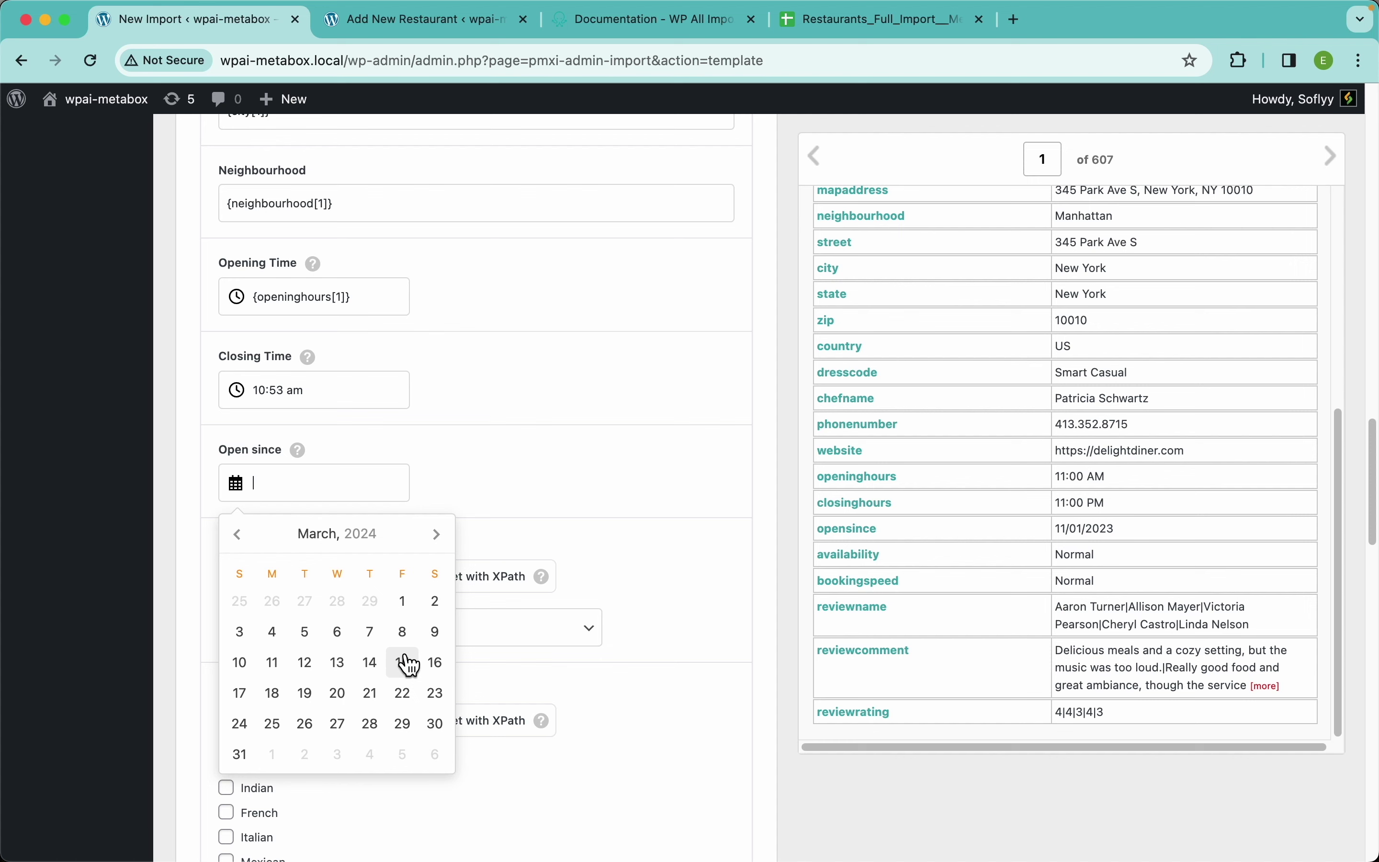
pyautogui.click(374, 665)
pyautogui.click(539, 563)
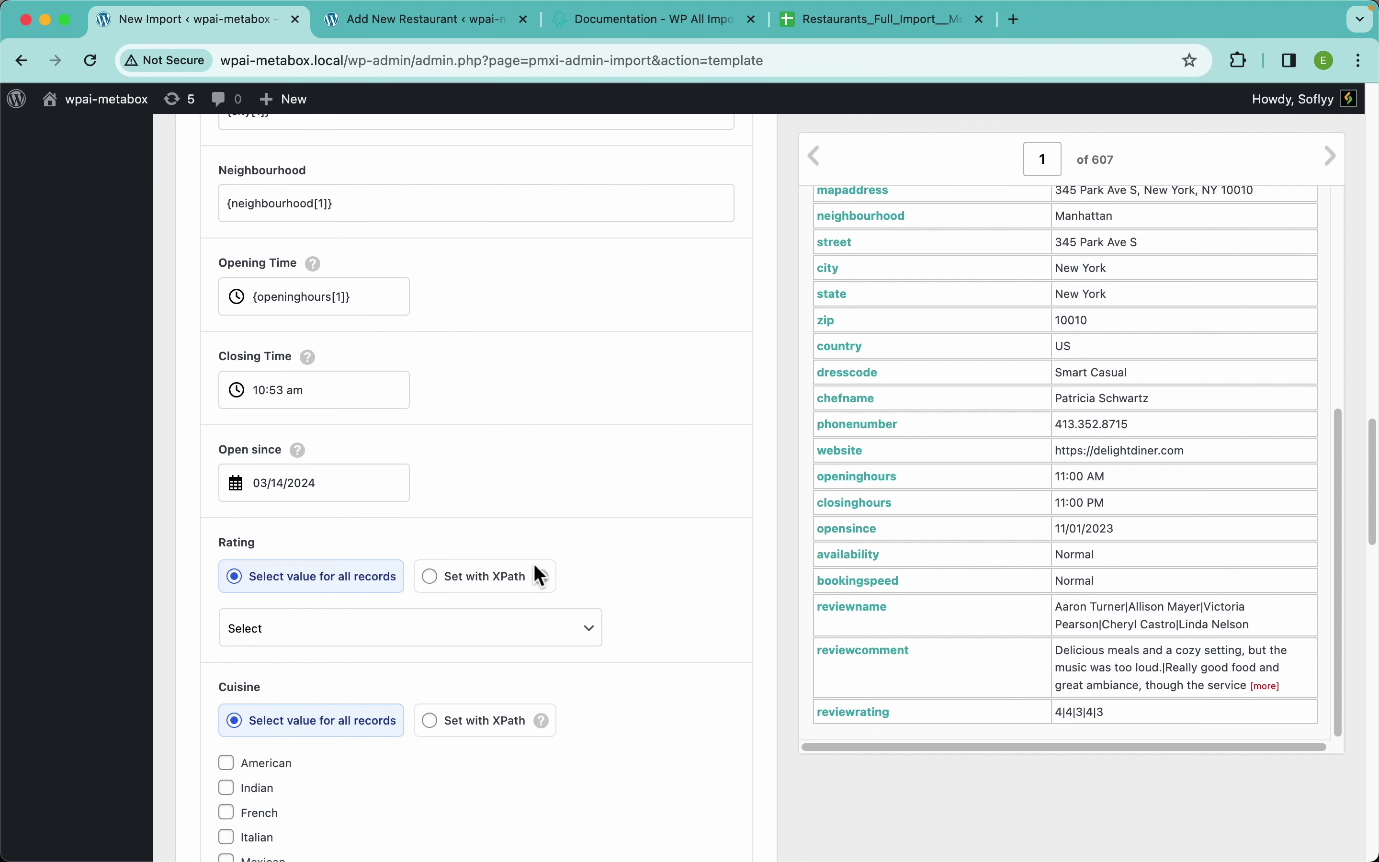
# Select a three-star Rating and the Italian, Mexican and Japanese cuisines as fixed values for all records.
pyautogui.click(320, 634)
pyautogui.click(319, 691)
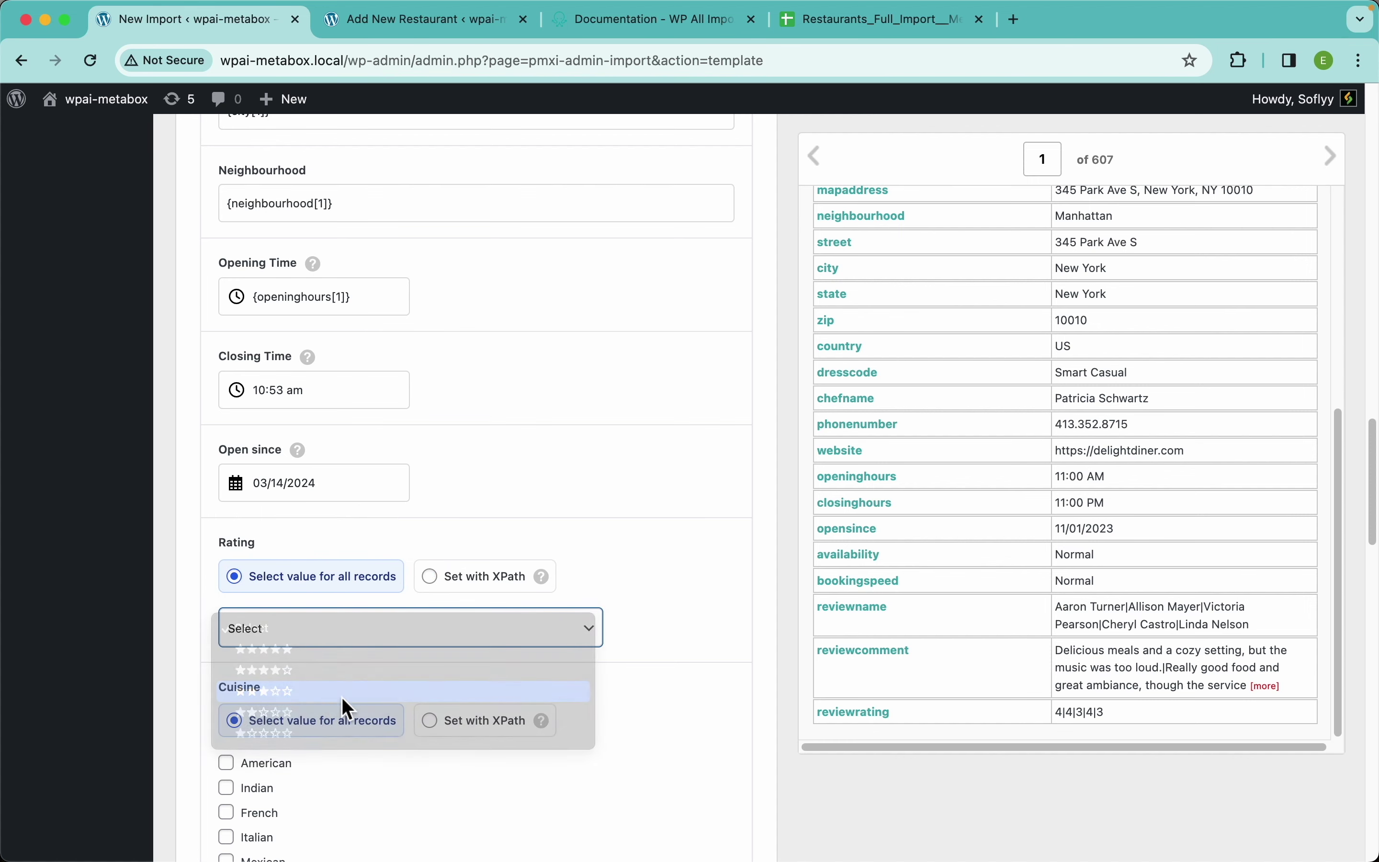
pyautogui.scroll(-5, 342, 701)
pyautogui.click(259, 554)
pyautogui.click(259, 579)
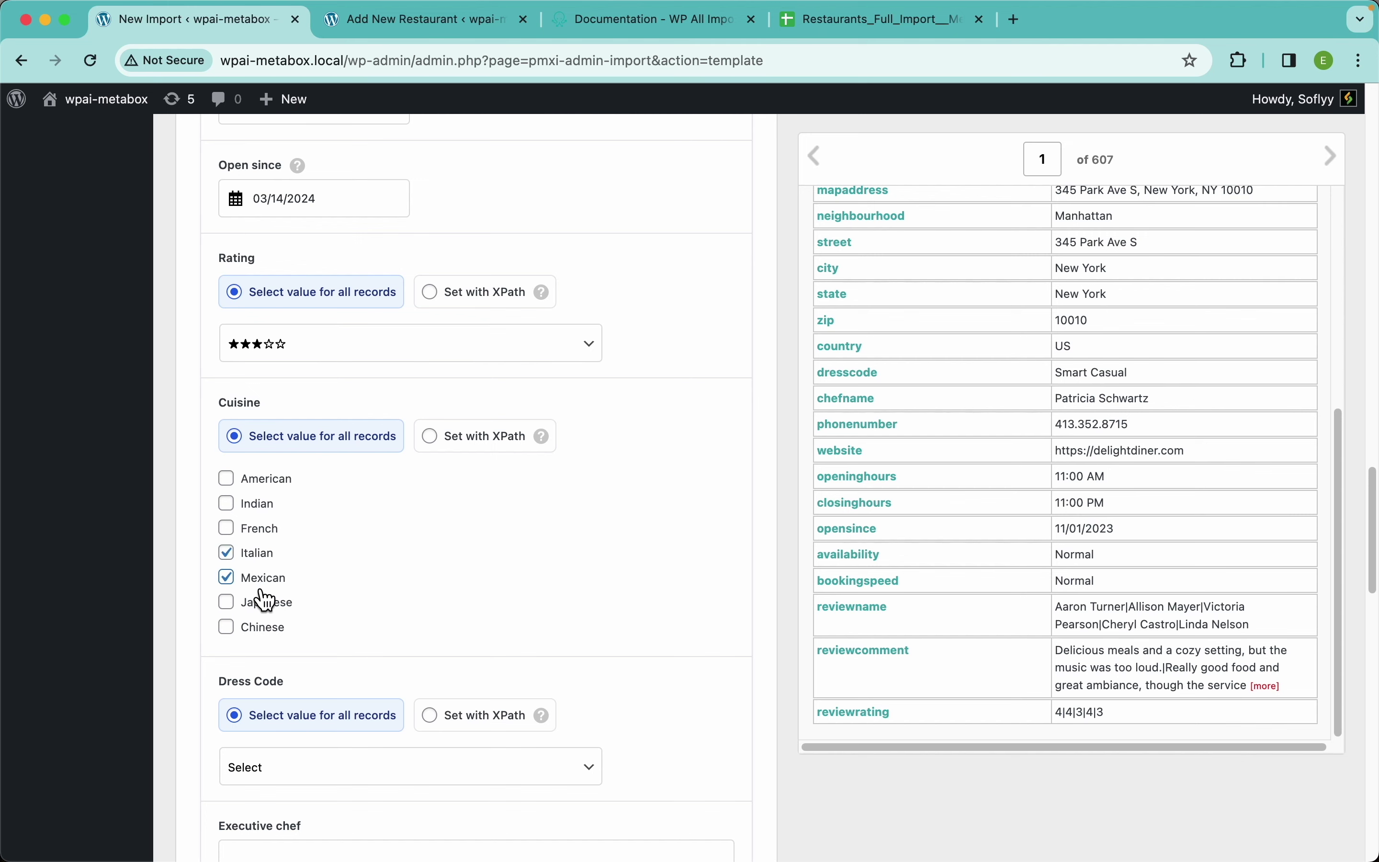
pyautogui.click(261, 603)
# Compare the data elements of the first and second records in the import preview, ending on the first record.
pyautogui.scroll(3, 354, 554)
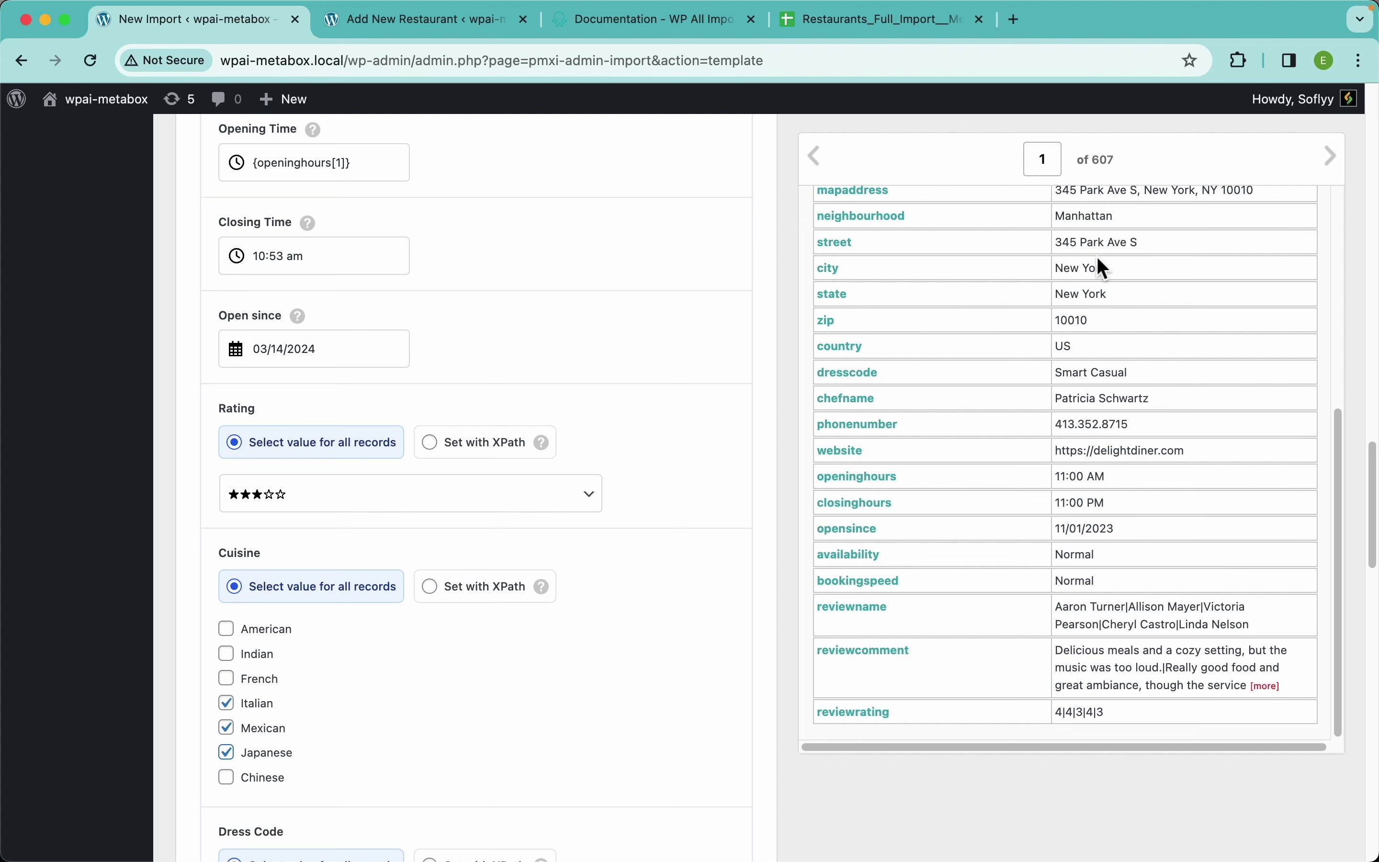
pyautogui.scroll(6, 1101, 268)
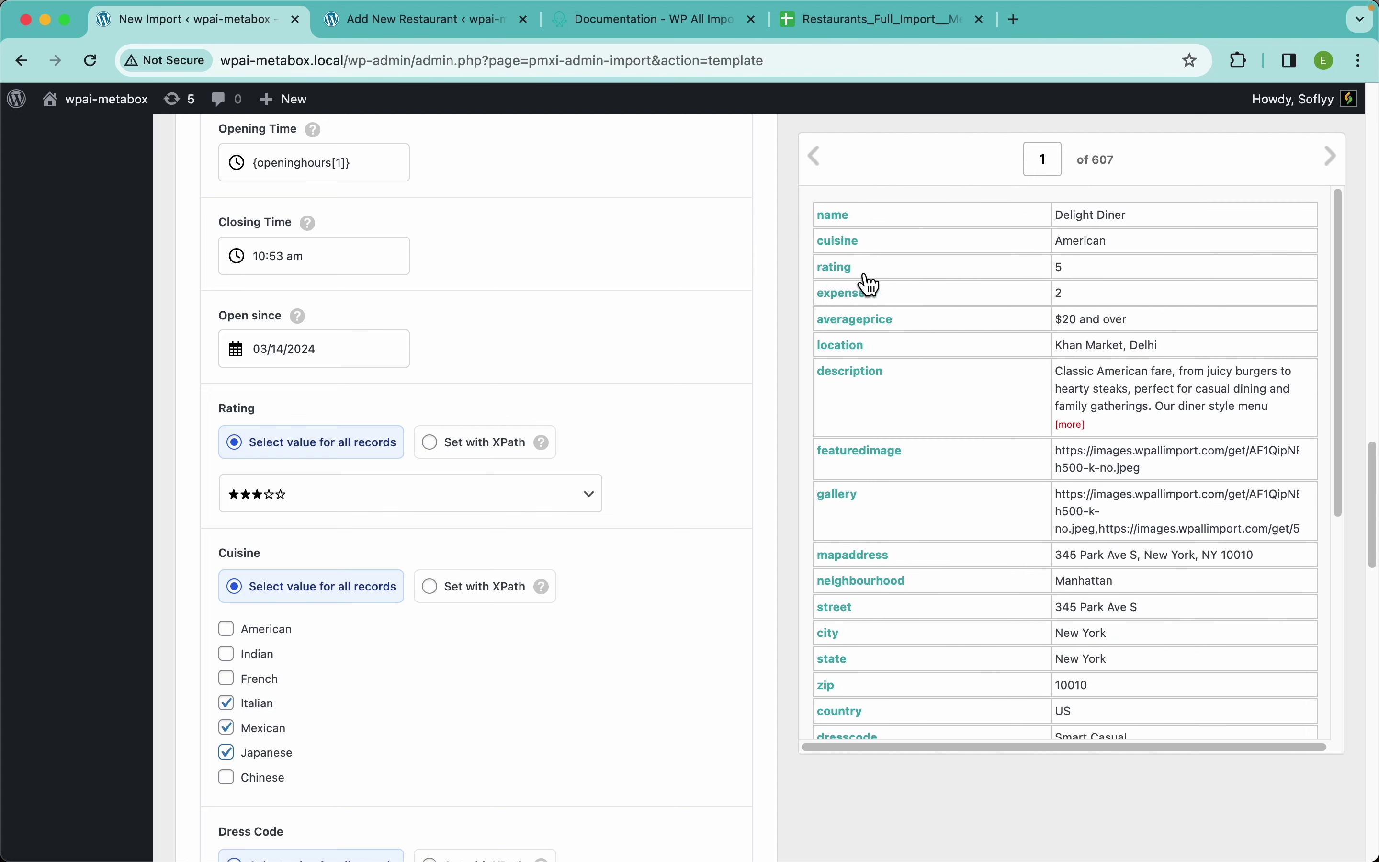
pyautogui.click(1334, 159)
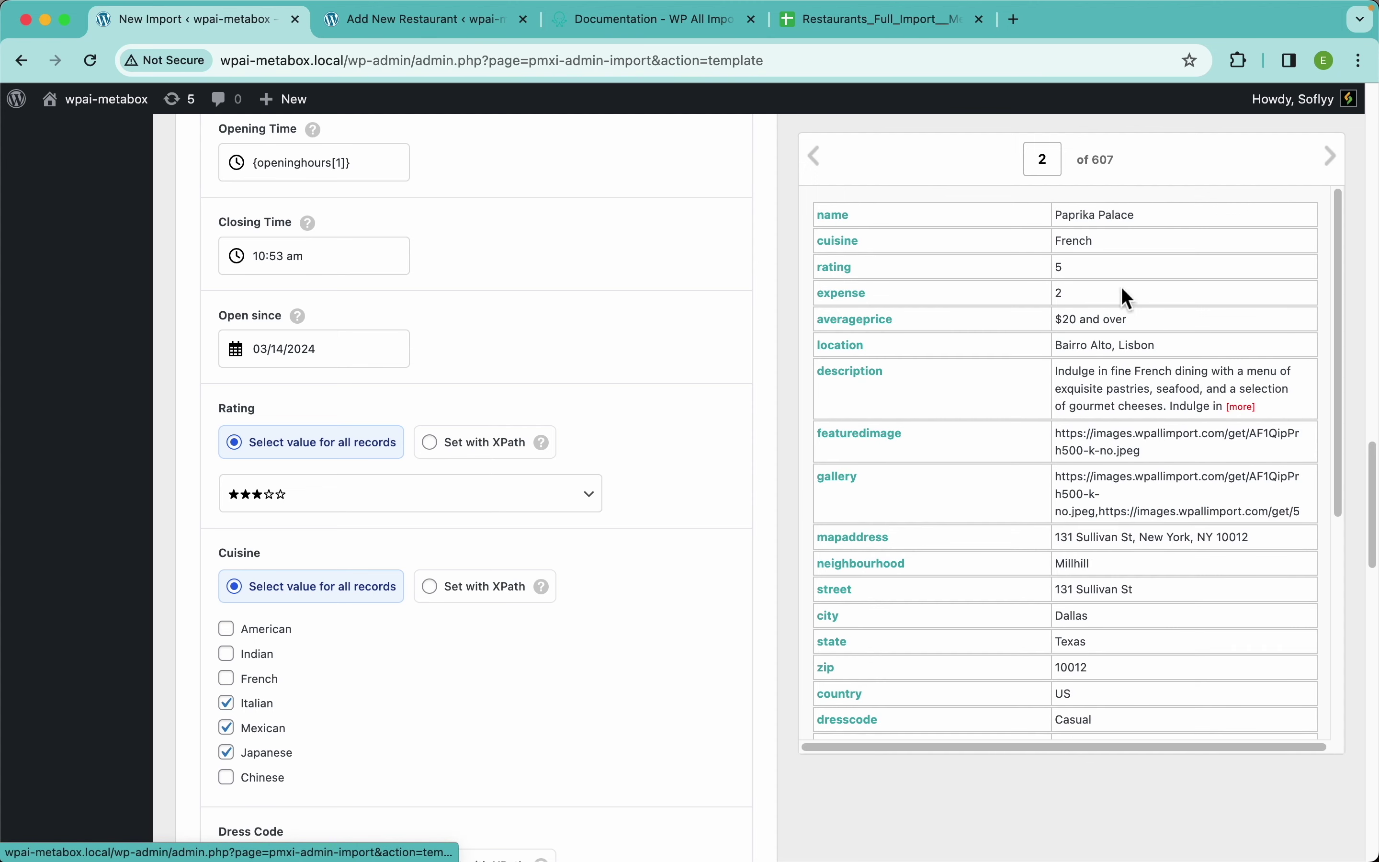
pyautogui.click(818, 168)
# Replace the fixed Closing Time with the record's closinghours element.
pyautogui.scroll(3, 456, 359)
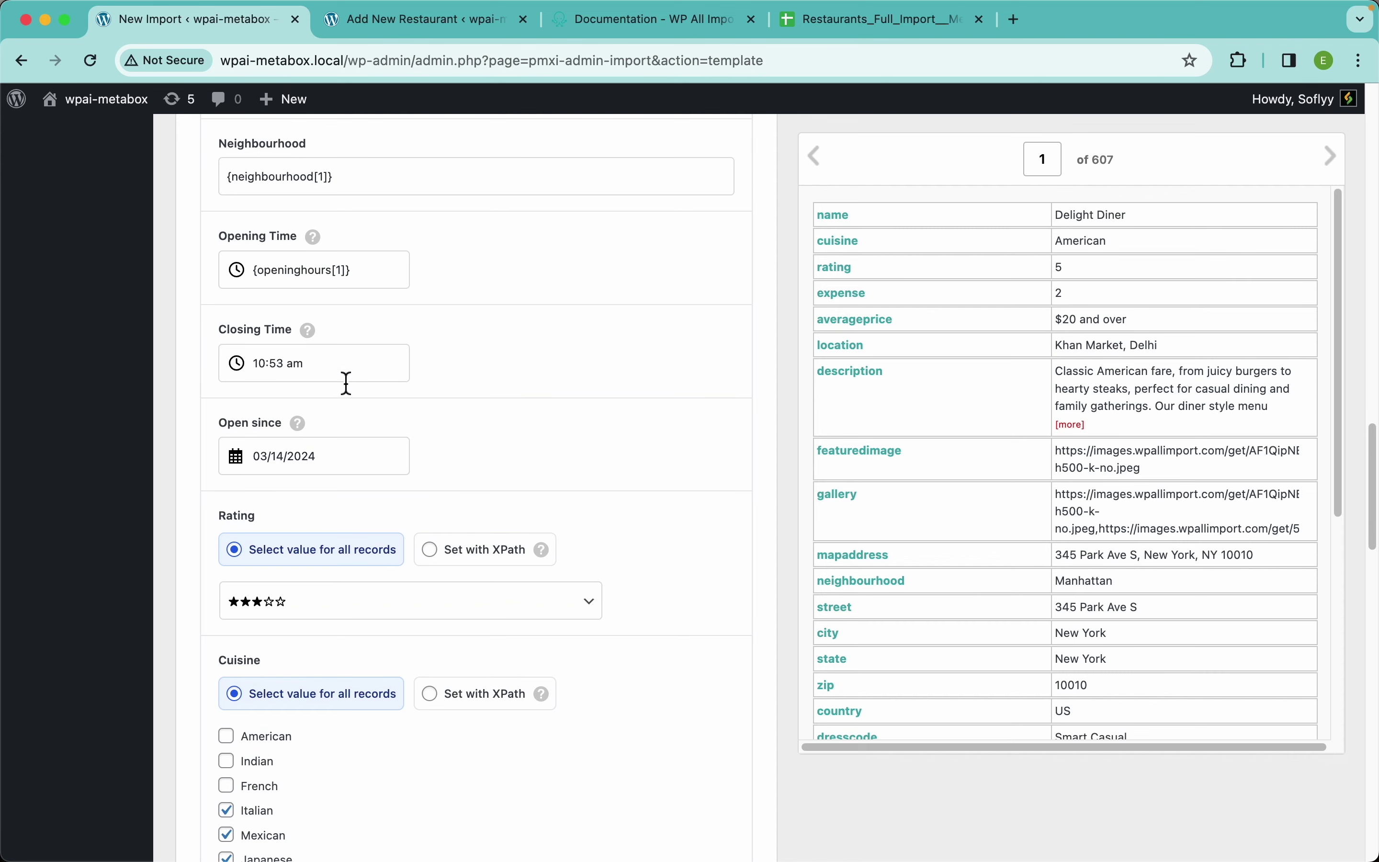
pyautogui.click(321, 377)
pyautogui.press('super+a')
pyautogui.press('BackSpace')
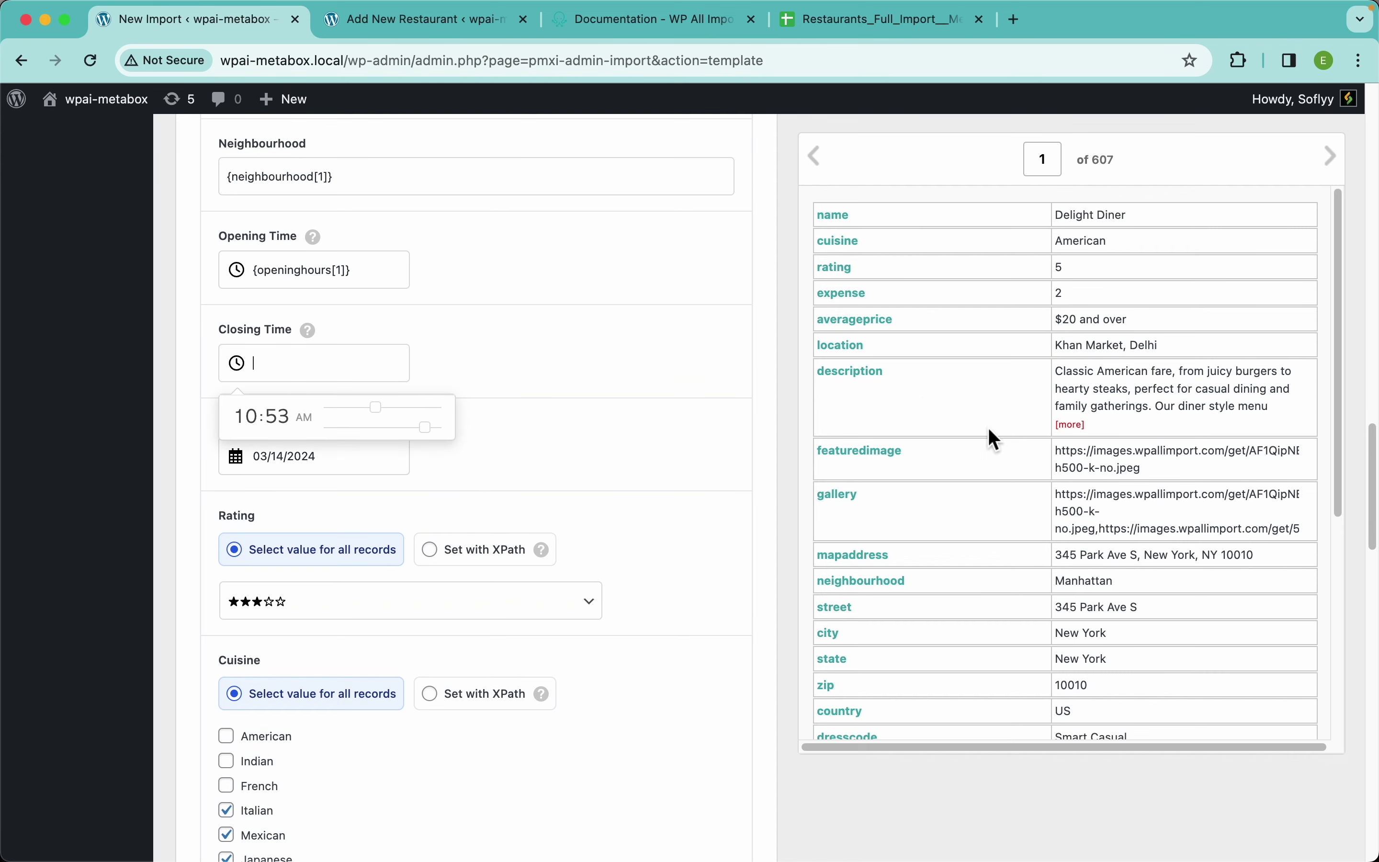
pyautogui.scroll(-5, 1126, 537)
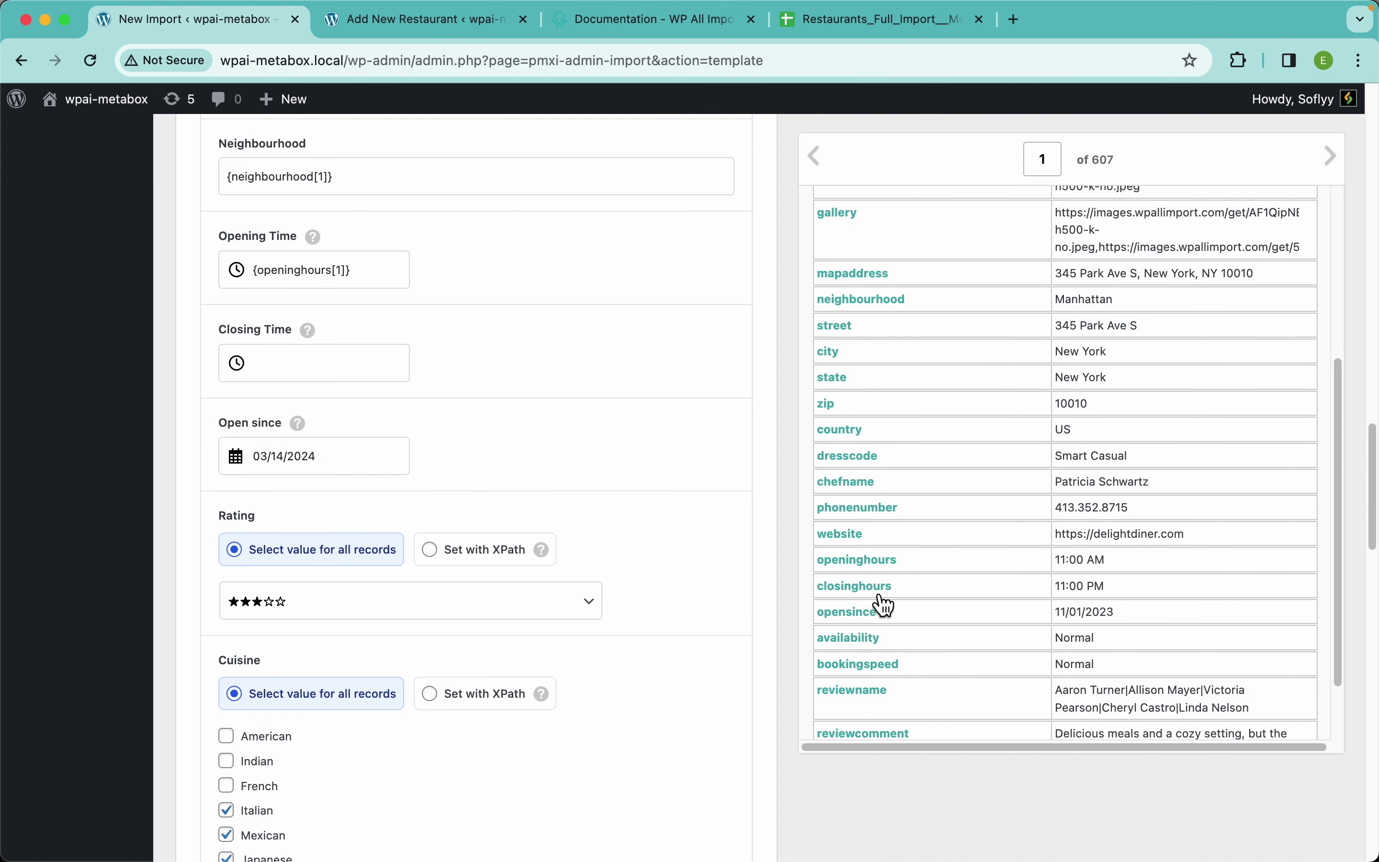
pyautogui.moveTo(885, 606); pyautogui.dragTo(369, 367)
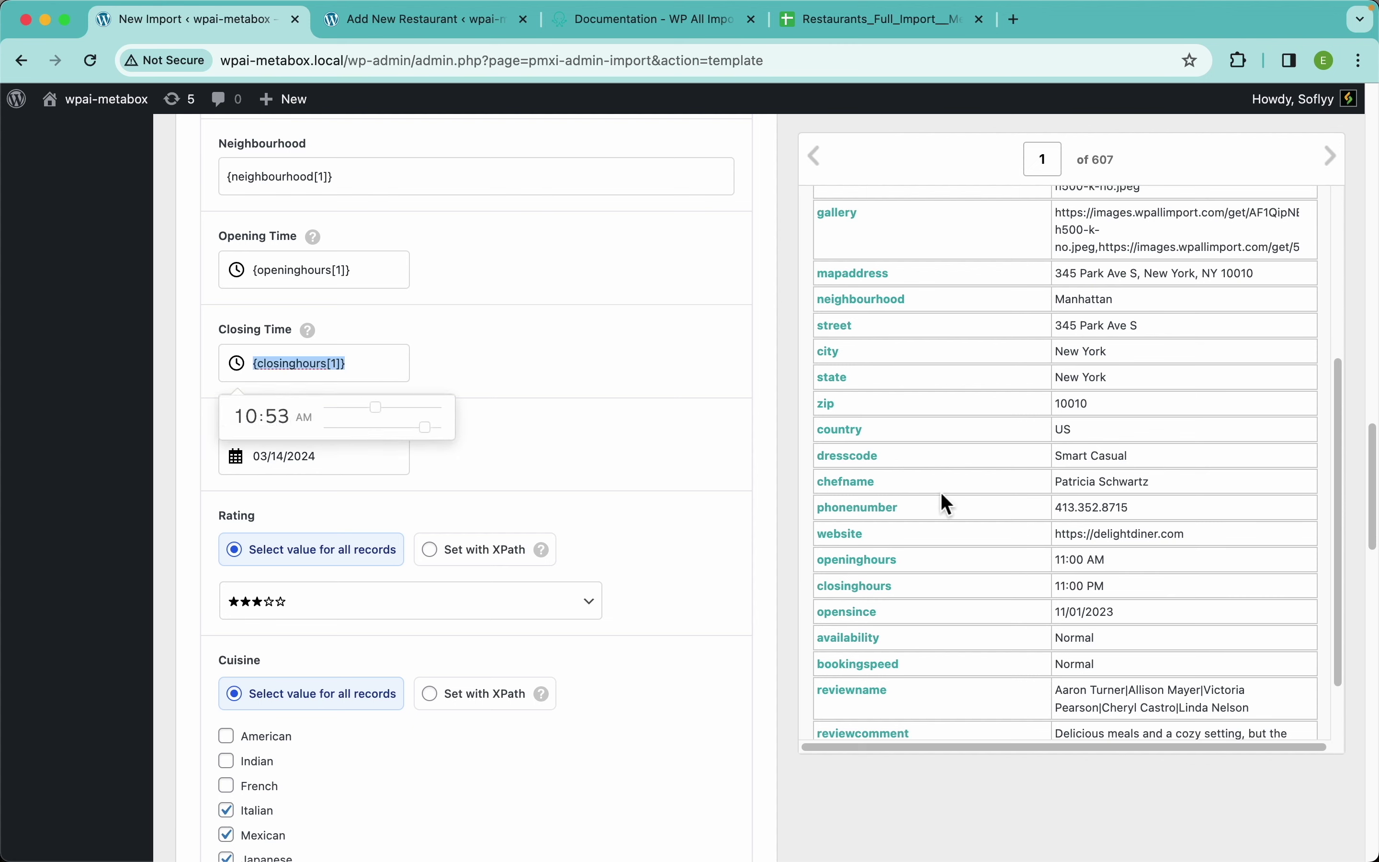
pyautogui.click(547, 389)
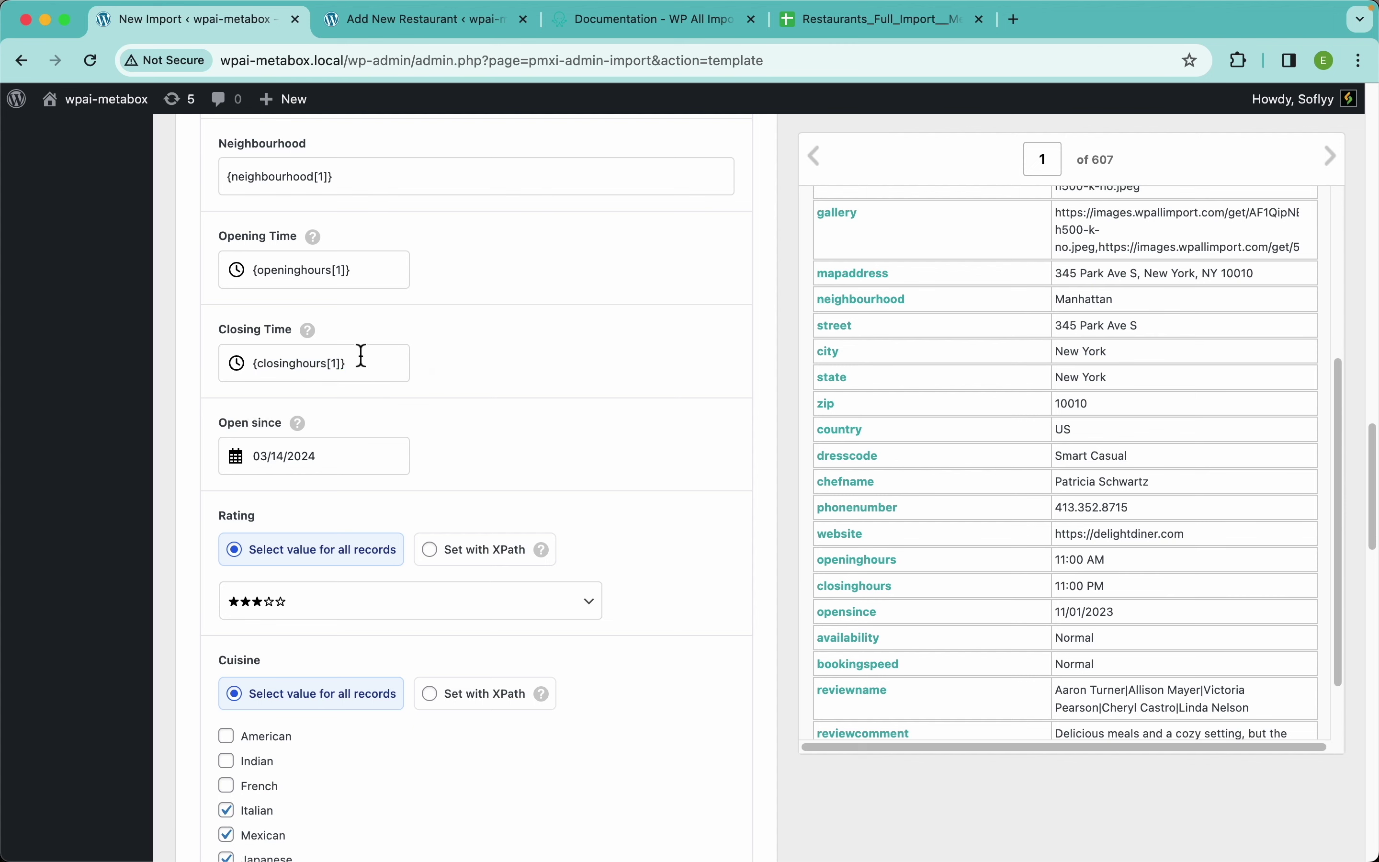
# Replace the fixed Open since date with the record's opensince element.
pyautogui.moveTo(318, 345)
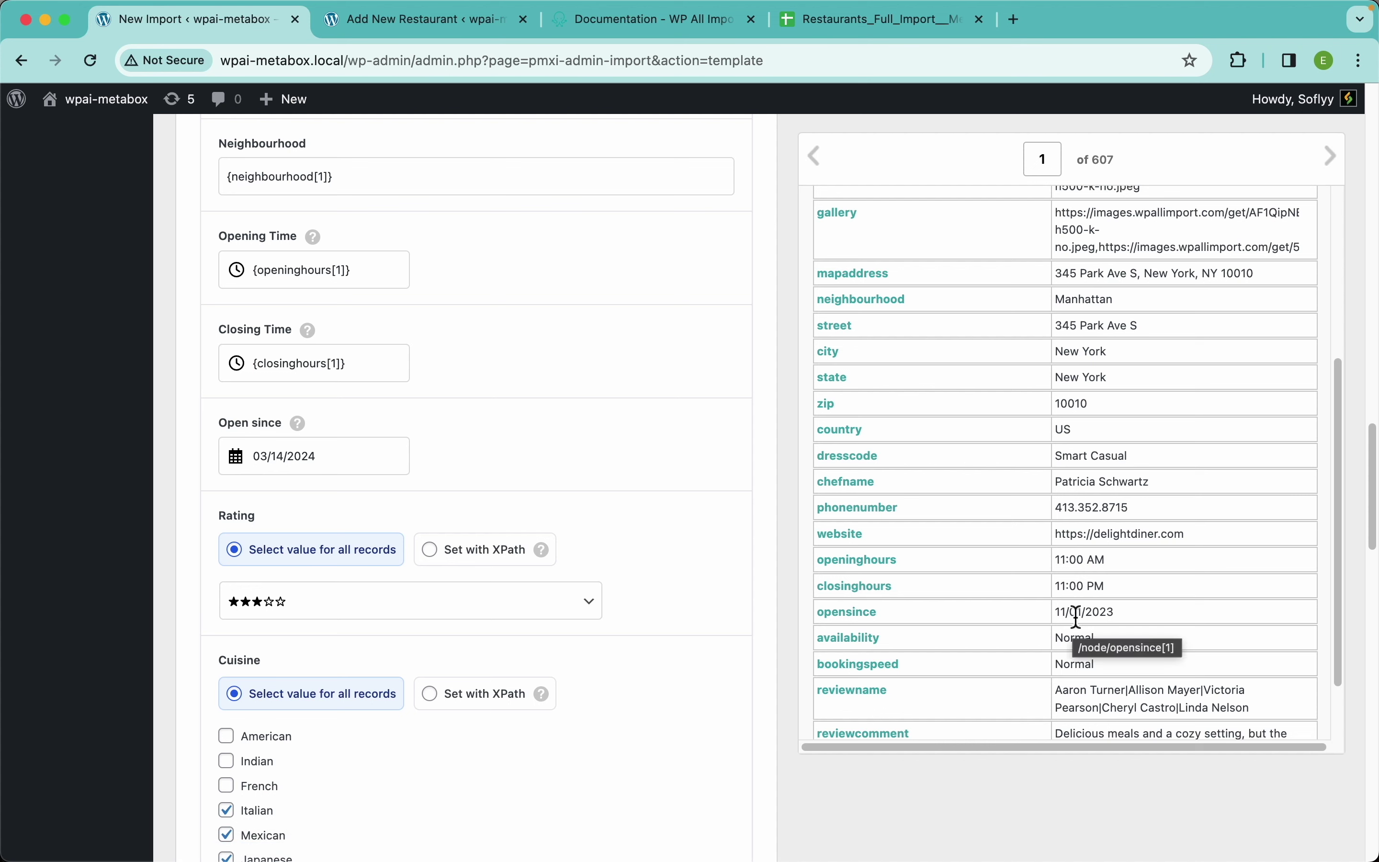
pyautogui.moveTo(354, 455); pyautogui.dragTo(237, 460)
pyautogui.press('BackSpace')
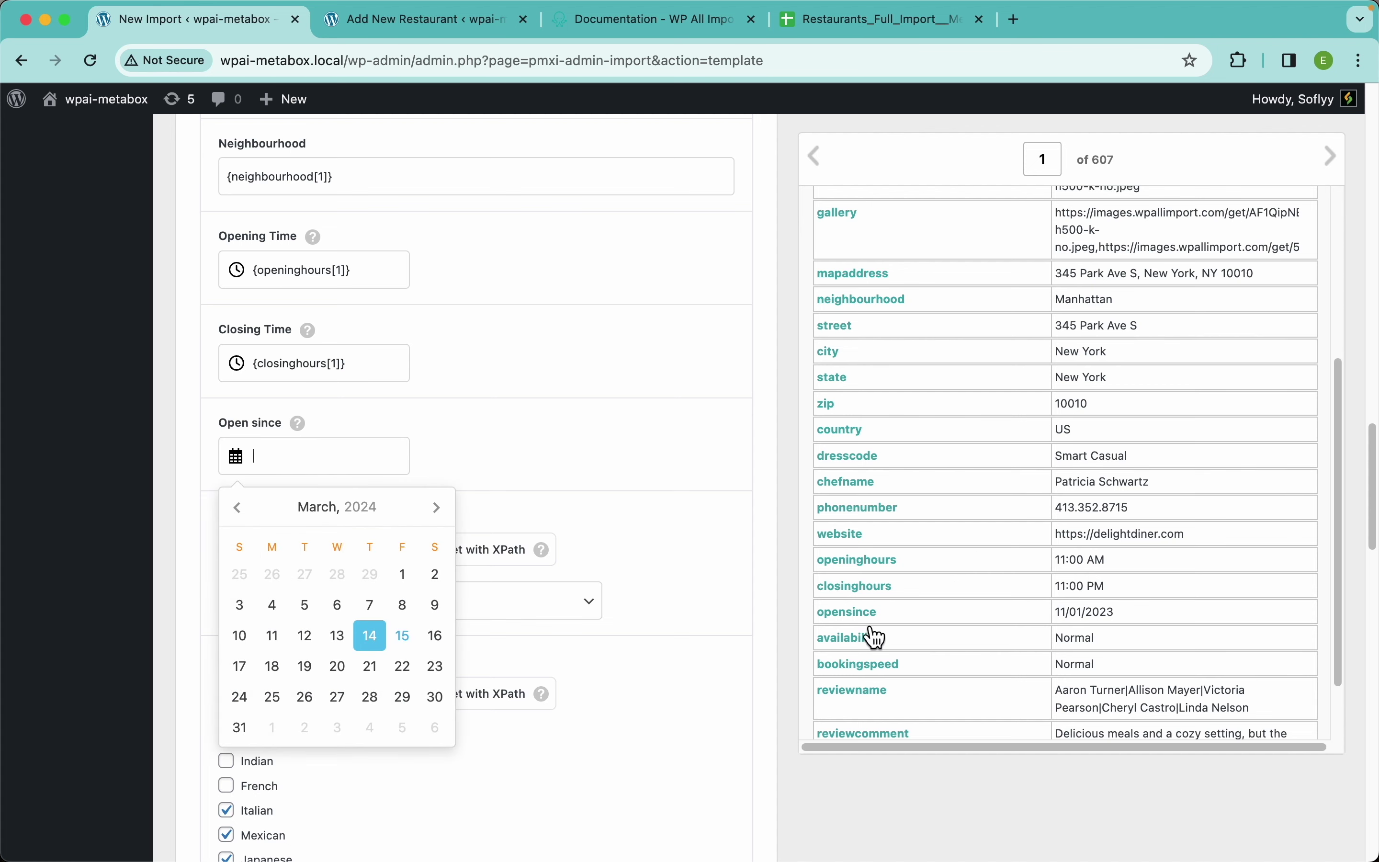
pyautogui.moveTo(852, 614); pyautogui.dragTo(363, 461)
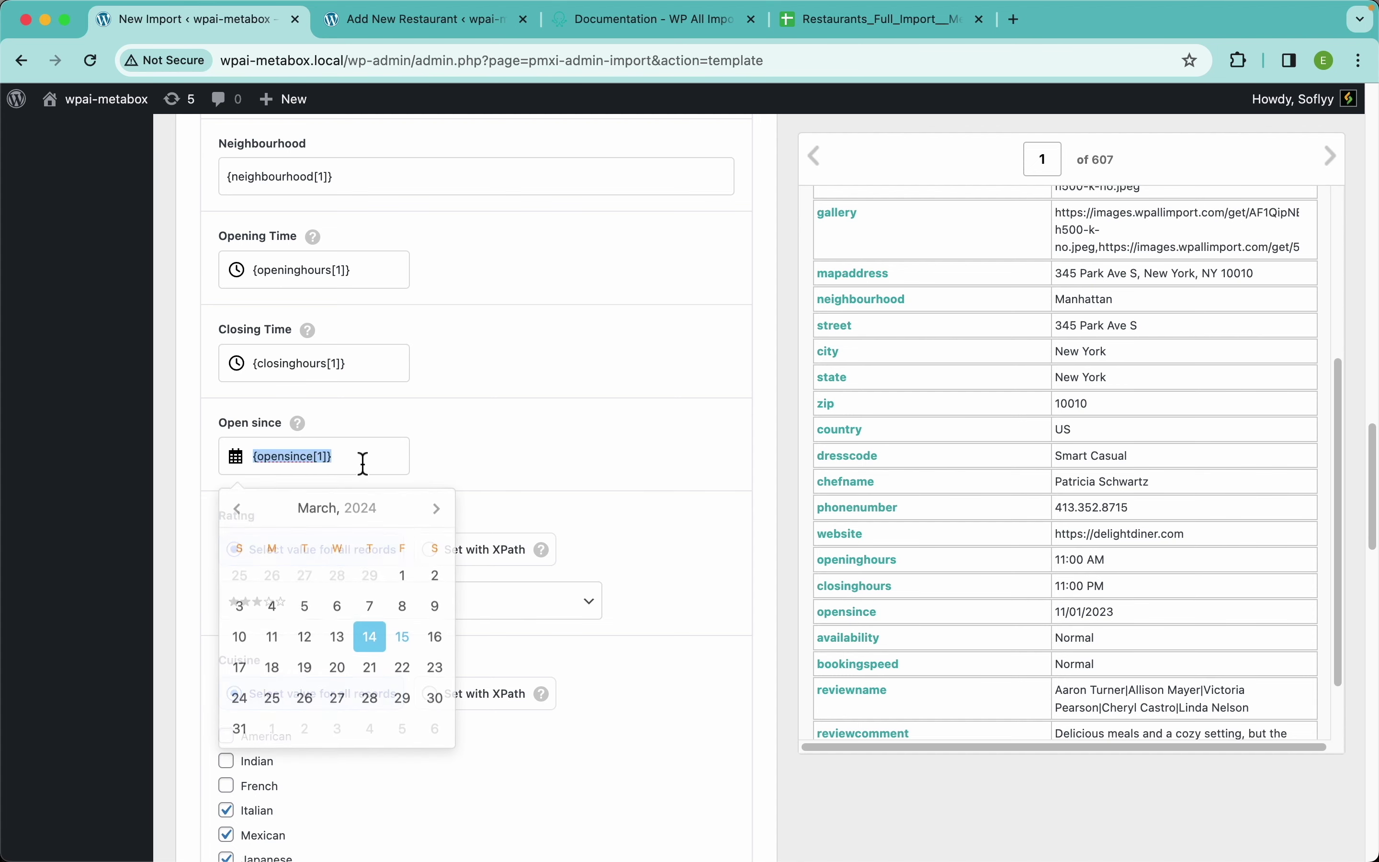
pyautogui.click(652, 513)
# Replace the fixed Rating with an XPath value using the record's rating element.
pyautogui.scroll(-3, 644, 537)
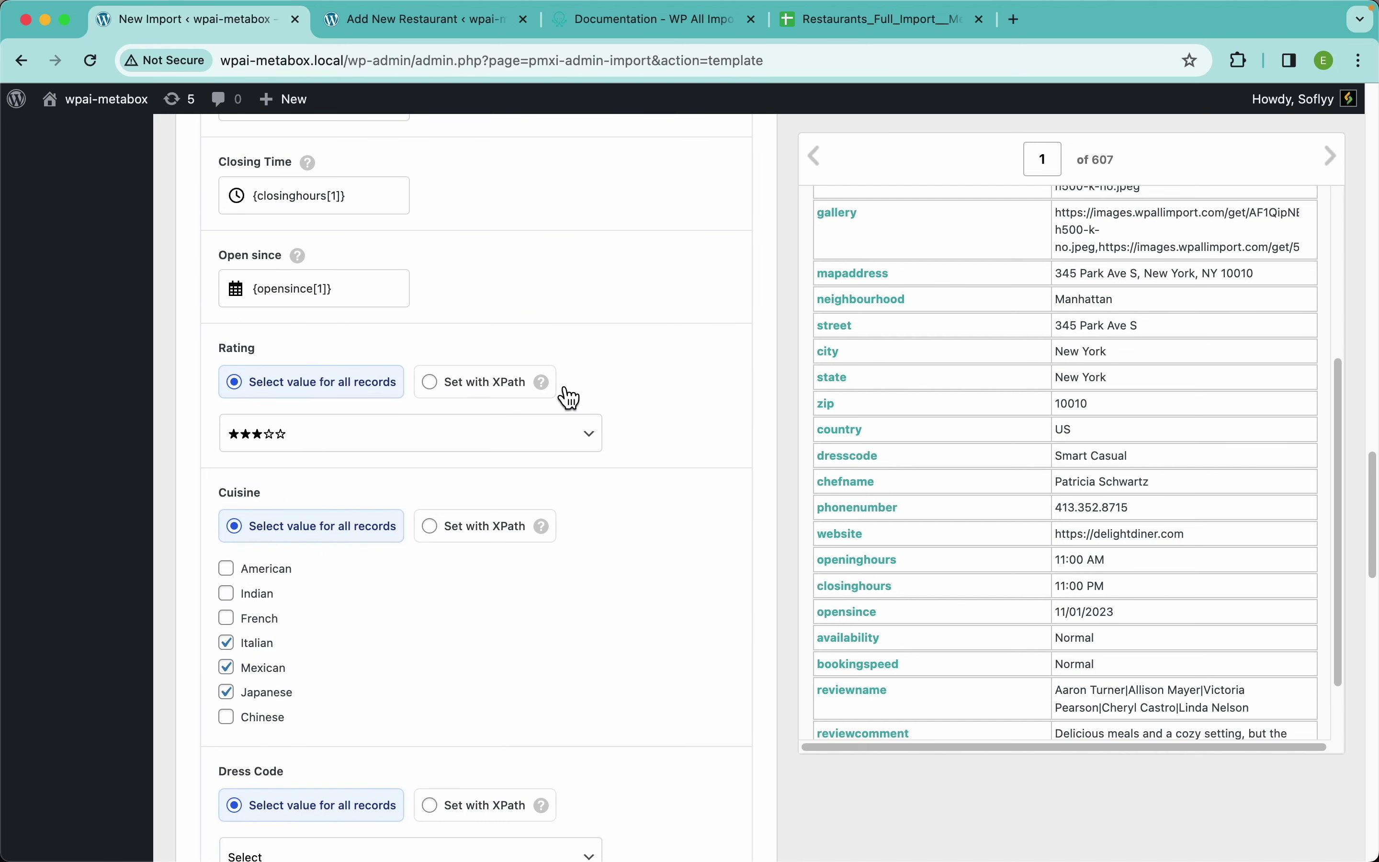
pyautogui.scroll(5, 1013, 376)
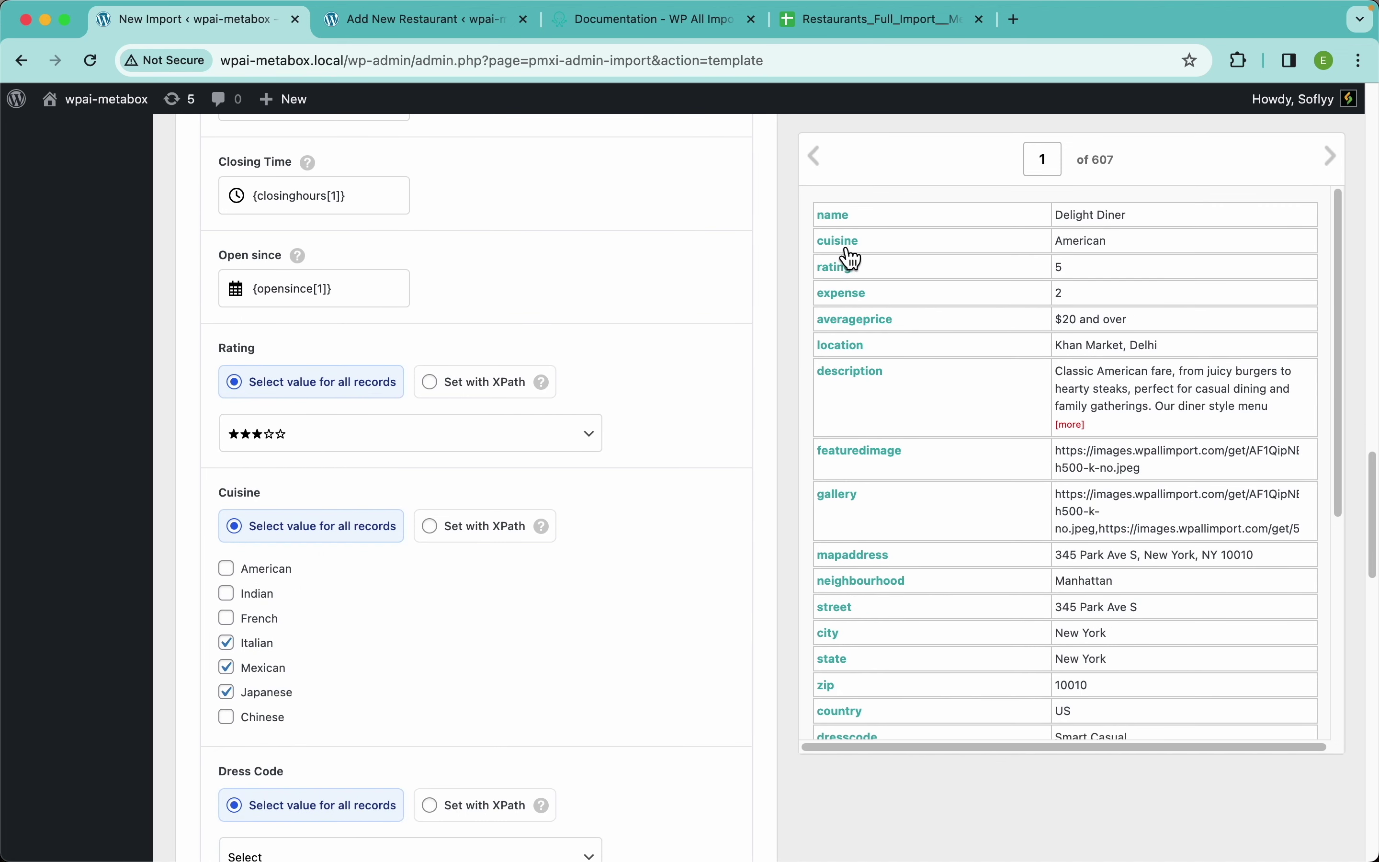
pyautogui.moveTo(837, 270); pyautogui.dragTo(338, 440)
pyautogui.click(491, 394)
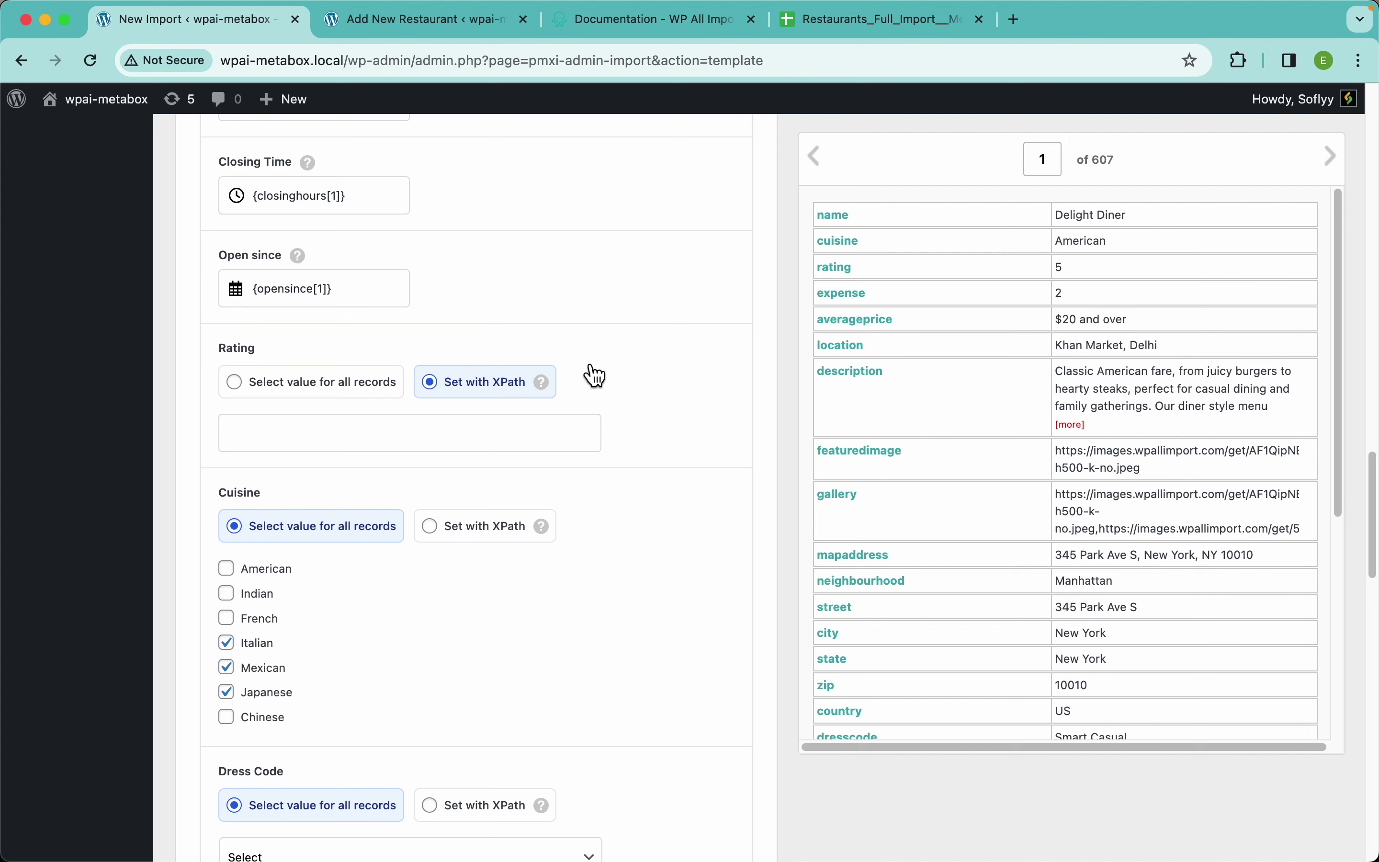
pyautogui.moveTo(841, 279); pyautogui.dragTo(422, 428)
# Switch Cuisine from fixed values to XPath and map the record's cuisine element to it.
pyautogui.scroll(-4, 502, 554)
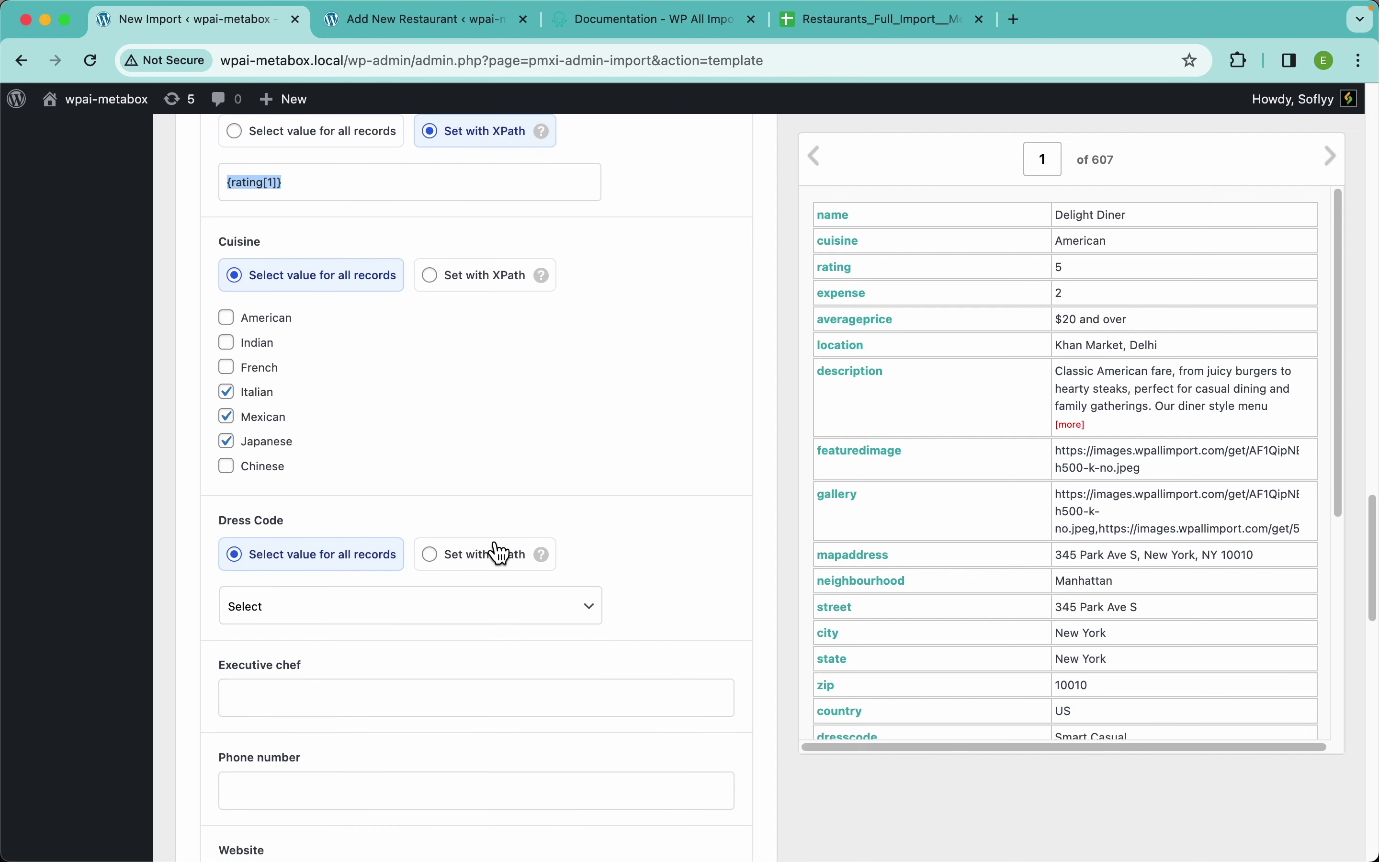
pyautogui.click(457, 290)
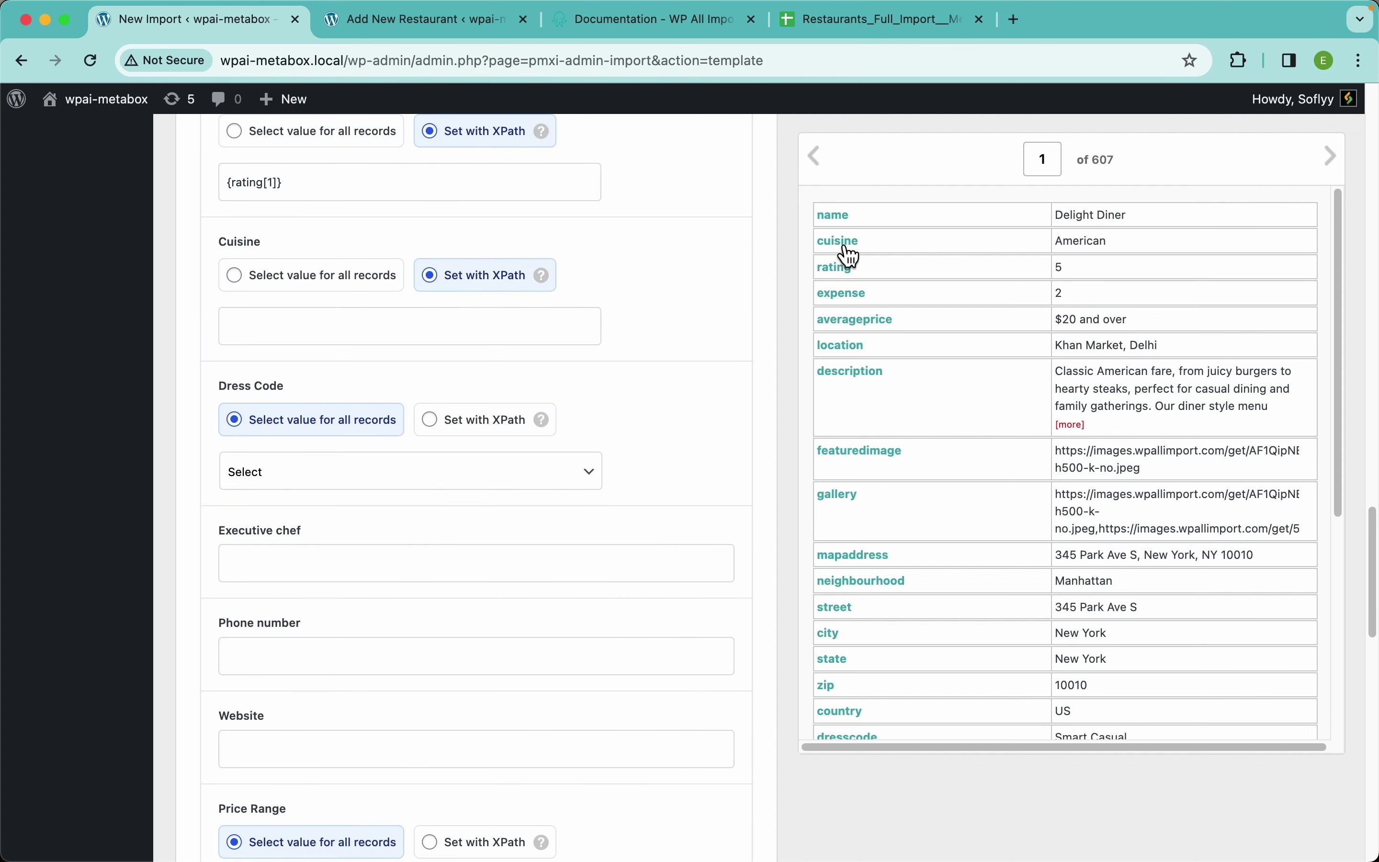
pyautogui.moveTo(842, 244); pyautogui.dragTo(476, 332)
# Set Dress Code with XPath, using the record's dresscode element.
pyautogui.scroll(-3, 476, 332)
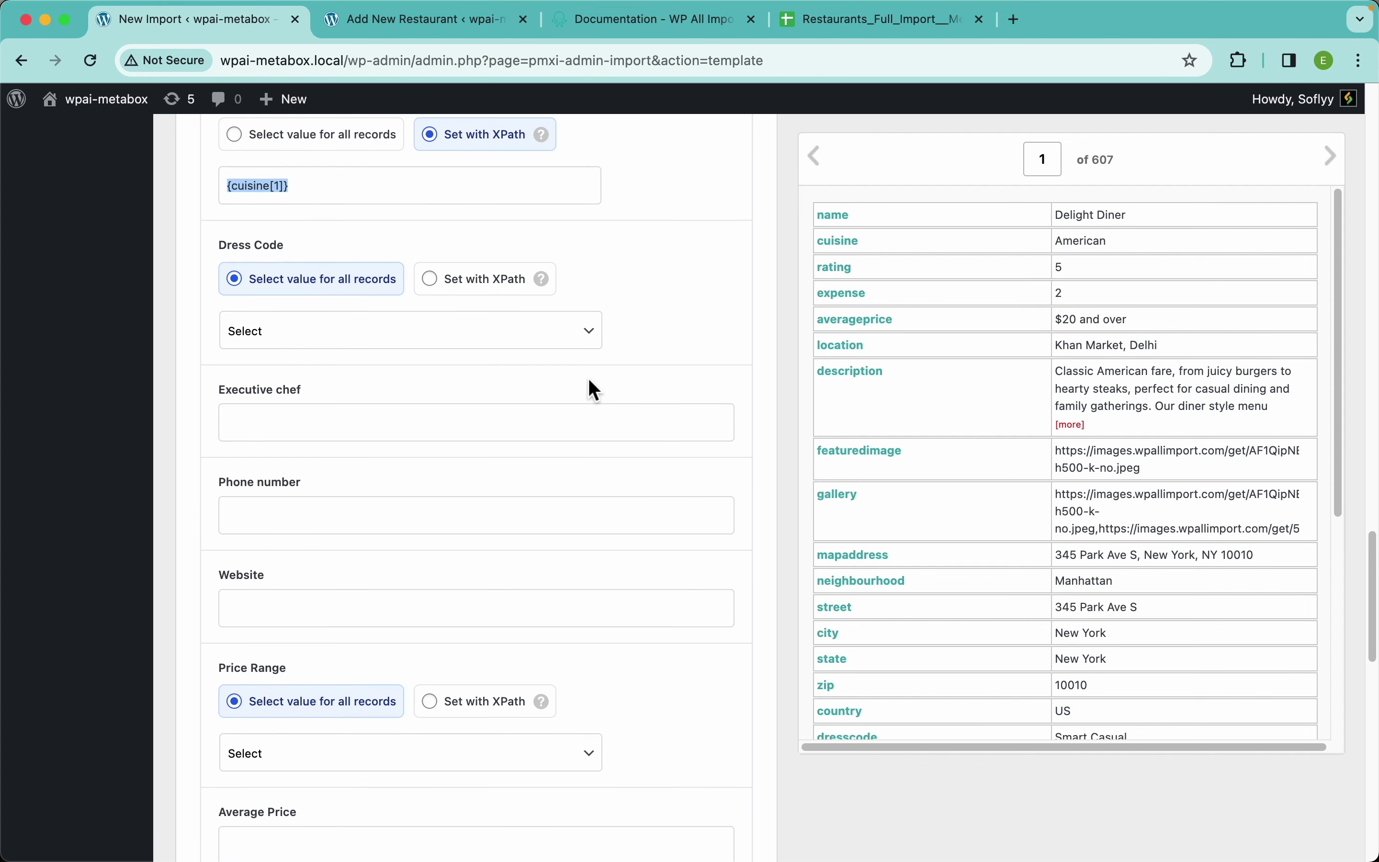
pyautogui.click(463, 277)
pyautogui.scroll(-1, 866, 473)
pyautogui.scroll(2, 963, 490)
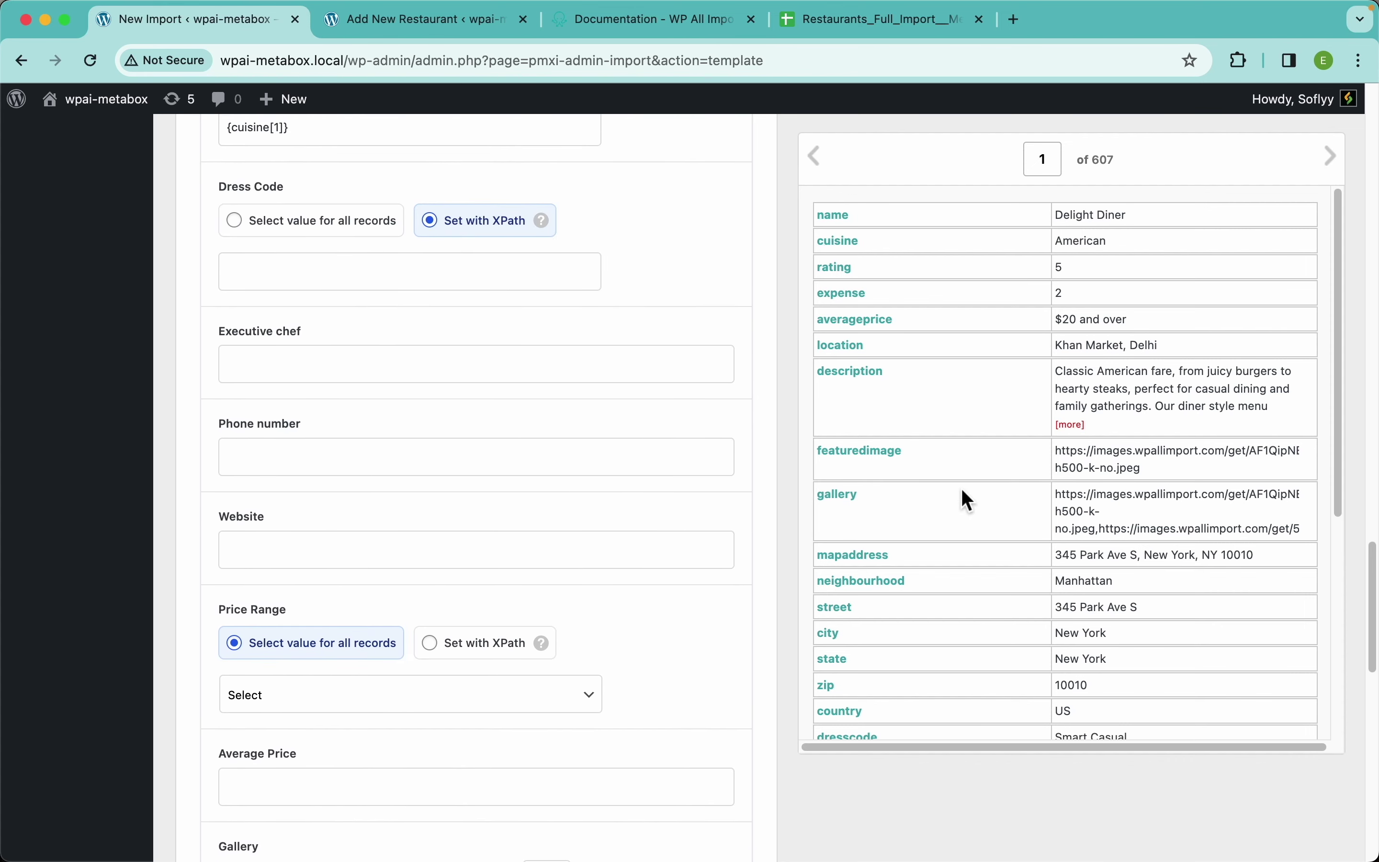
pyautogui.scroll(-5, 963, 490)
pyautogui.scroll(-1, 969, 501)
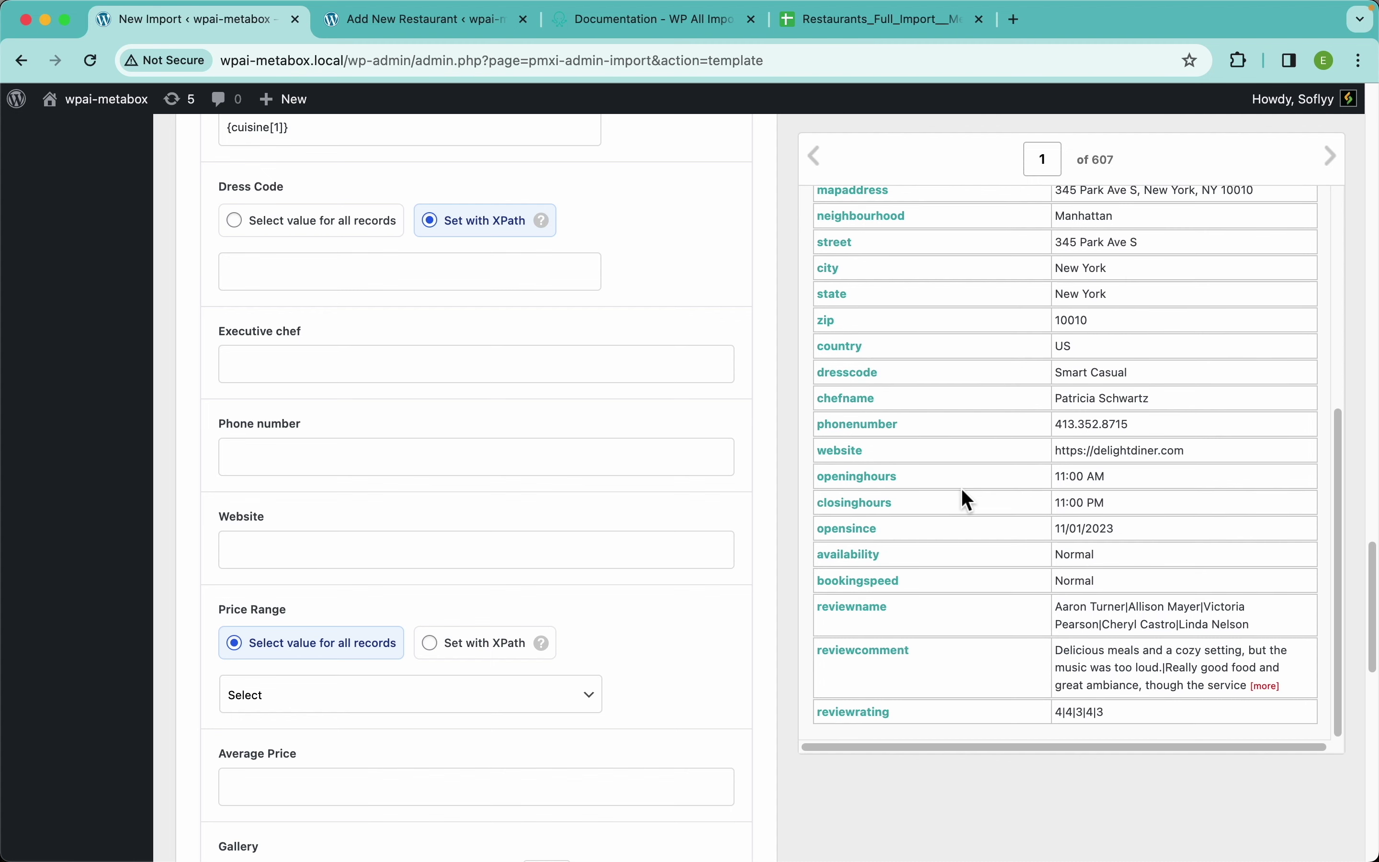
pyautogui.moveTo(860, 391); pyautogui.dragTo(319, 276)
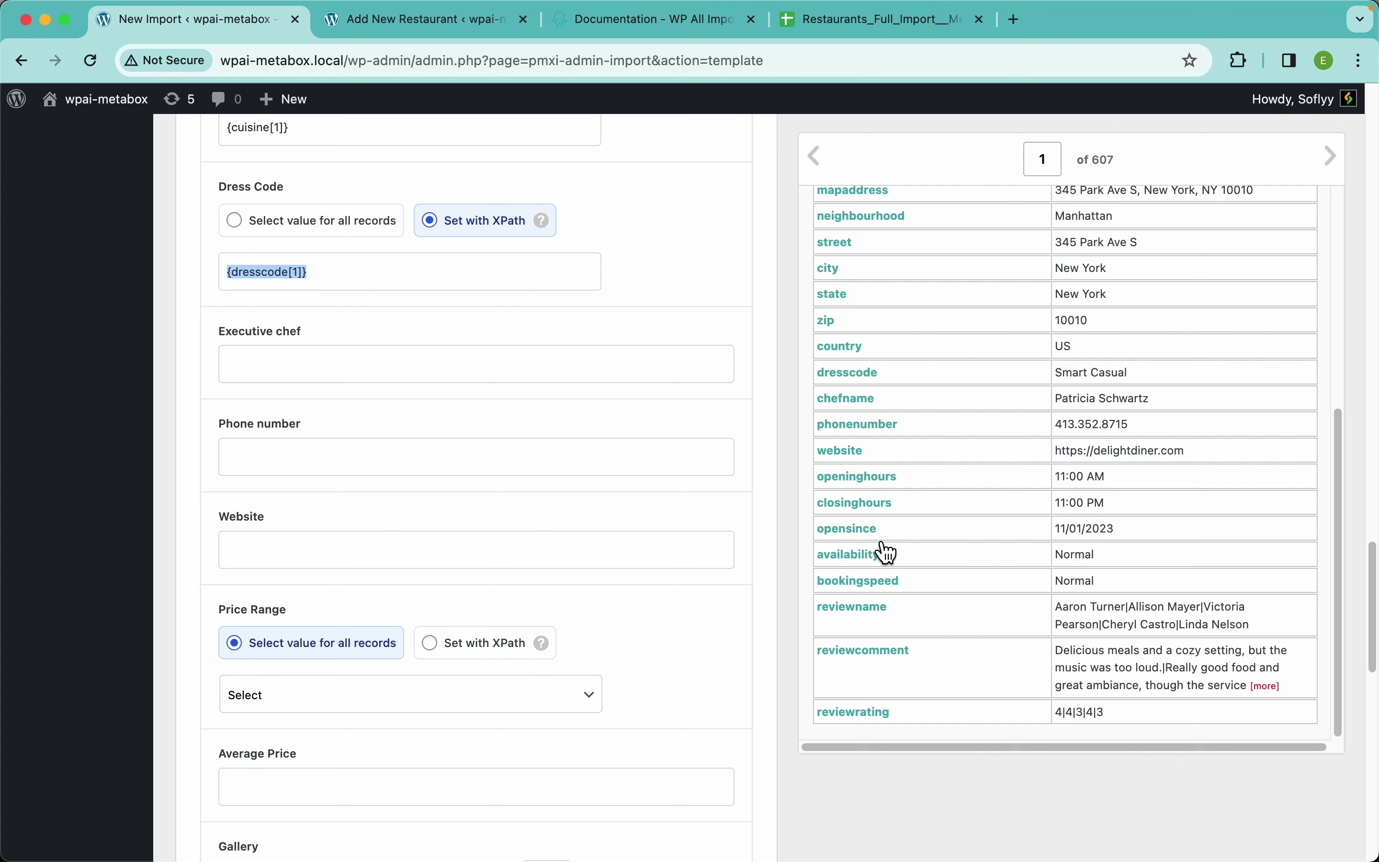
# Map the chefname, phonenumber and website elements to the Executive chef, Phone number and Website fields.
pyautogui.moveTo(851, 406); pyautogui.dragTo(446, 376)
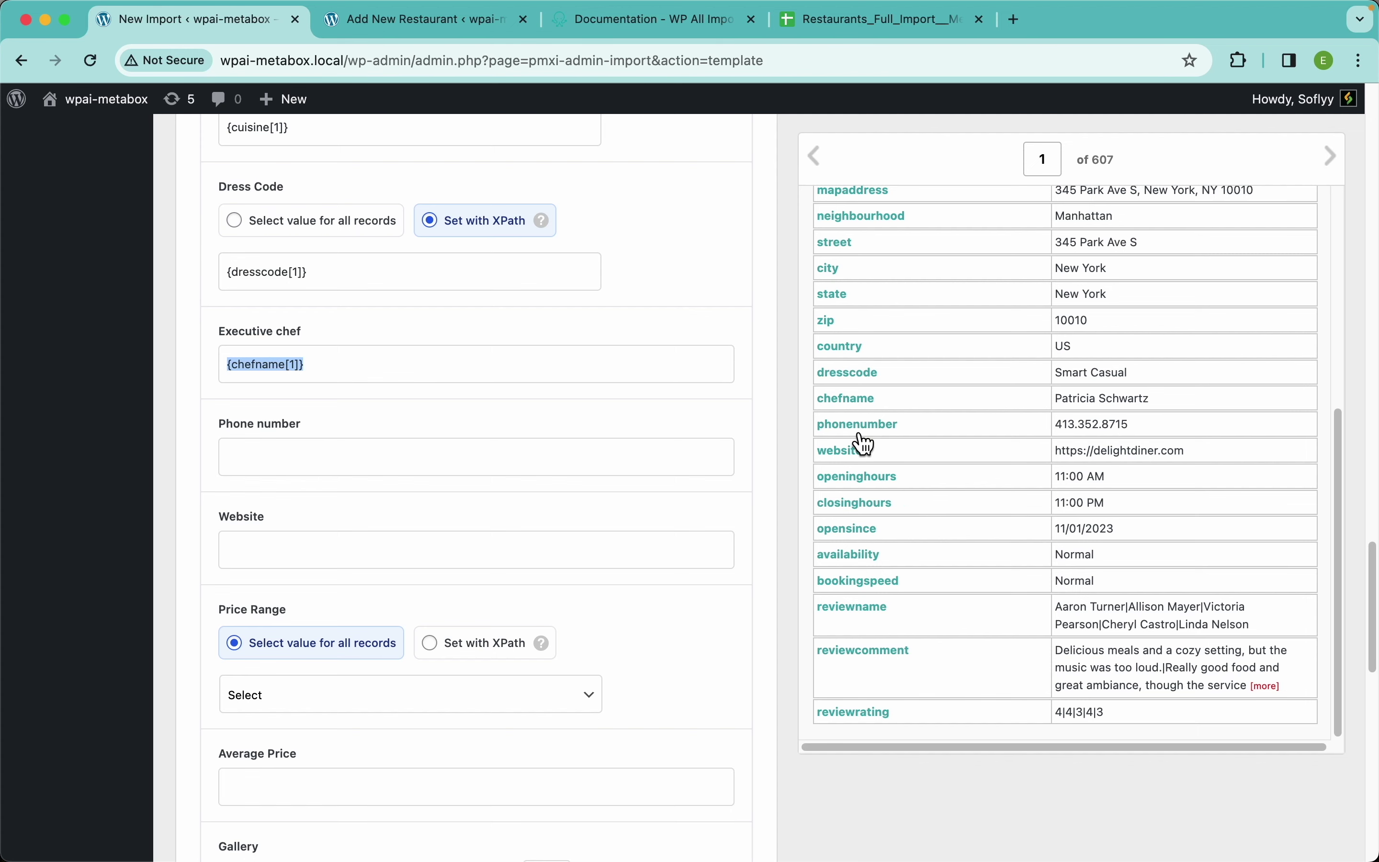
pyautogui.moveTo(864, 437); pyautogui.dragTo(591, 464)
pyautogui.moveTo(837, 455); pyautogui.dragTo(624, 562)
# Set Price Range with XPath from the expense element and map averageprice to Average Price.
pyautogui.scroll(-4, 646, 637)
pyautogui.click(485, 436)
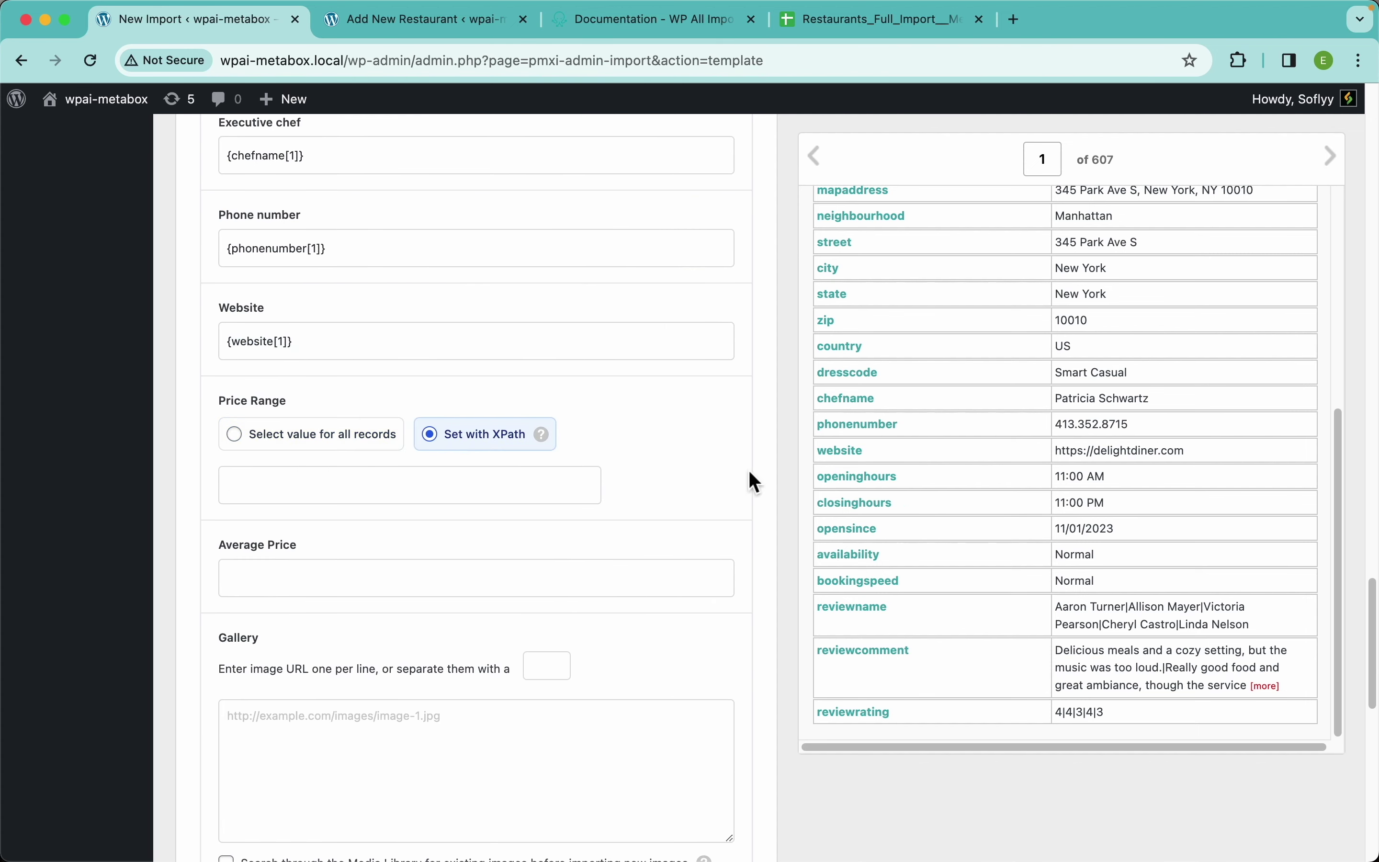
pyautogui.scroll(6, 1003, 461)
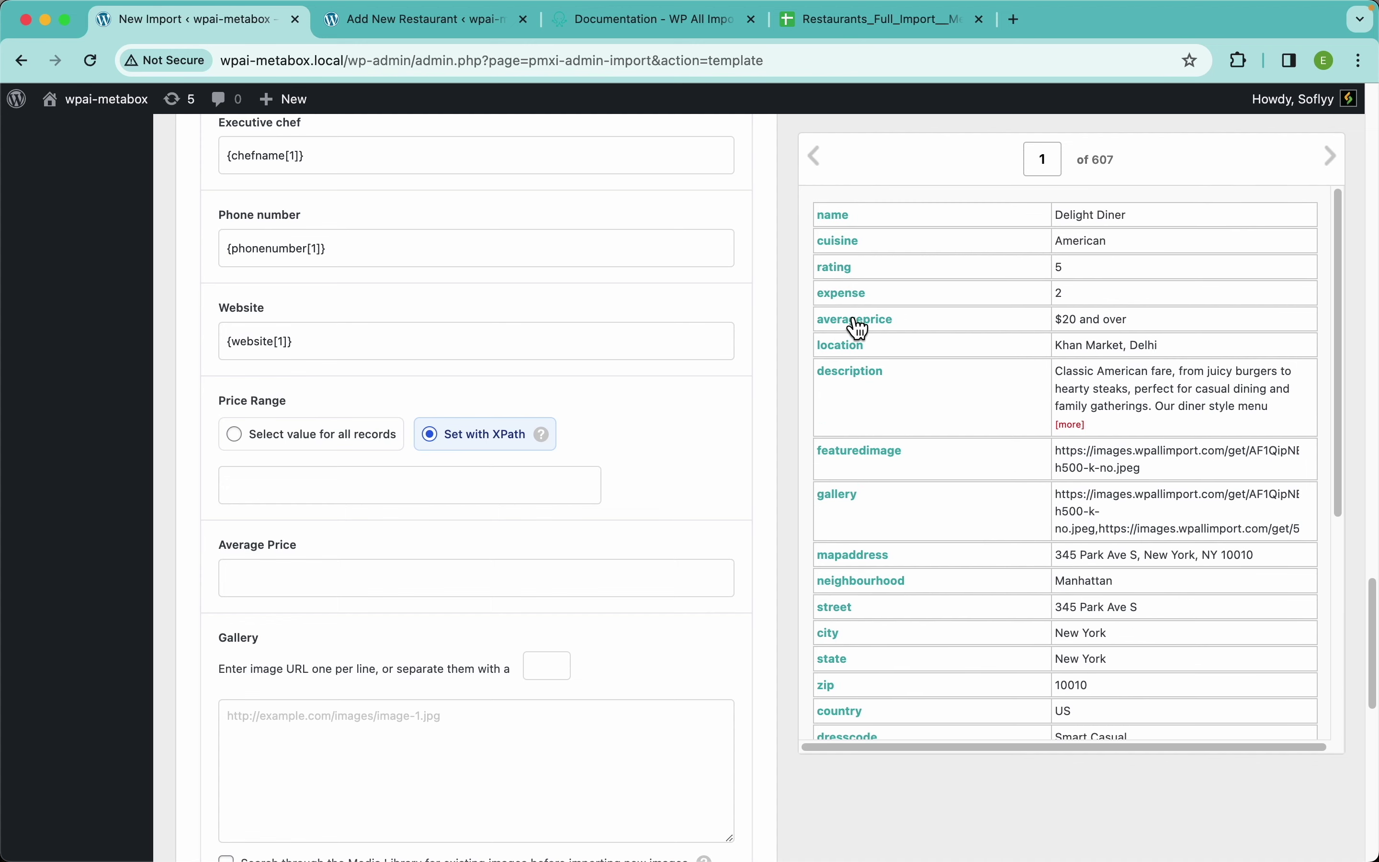
pyautogui.moveTo(843, 296); pyautogui.dragTo(368, 487)
pyautogui.moveTo(858, 331); pyautogui.dragTo(422, 596)
# Map the gallery element to the Gallery field and set a comma as the image URL separator.
pyautogui.scroll(-5, 575, 601)
pyautogui.moveTo(846, 503); pyautogui.dragTo(422, 488)
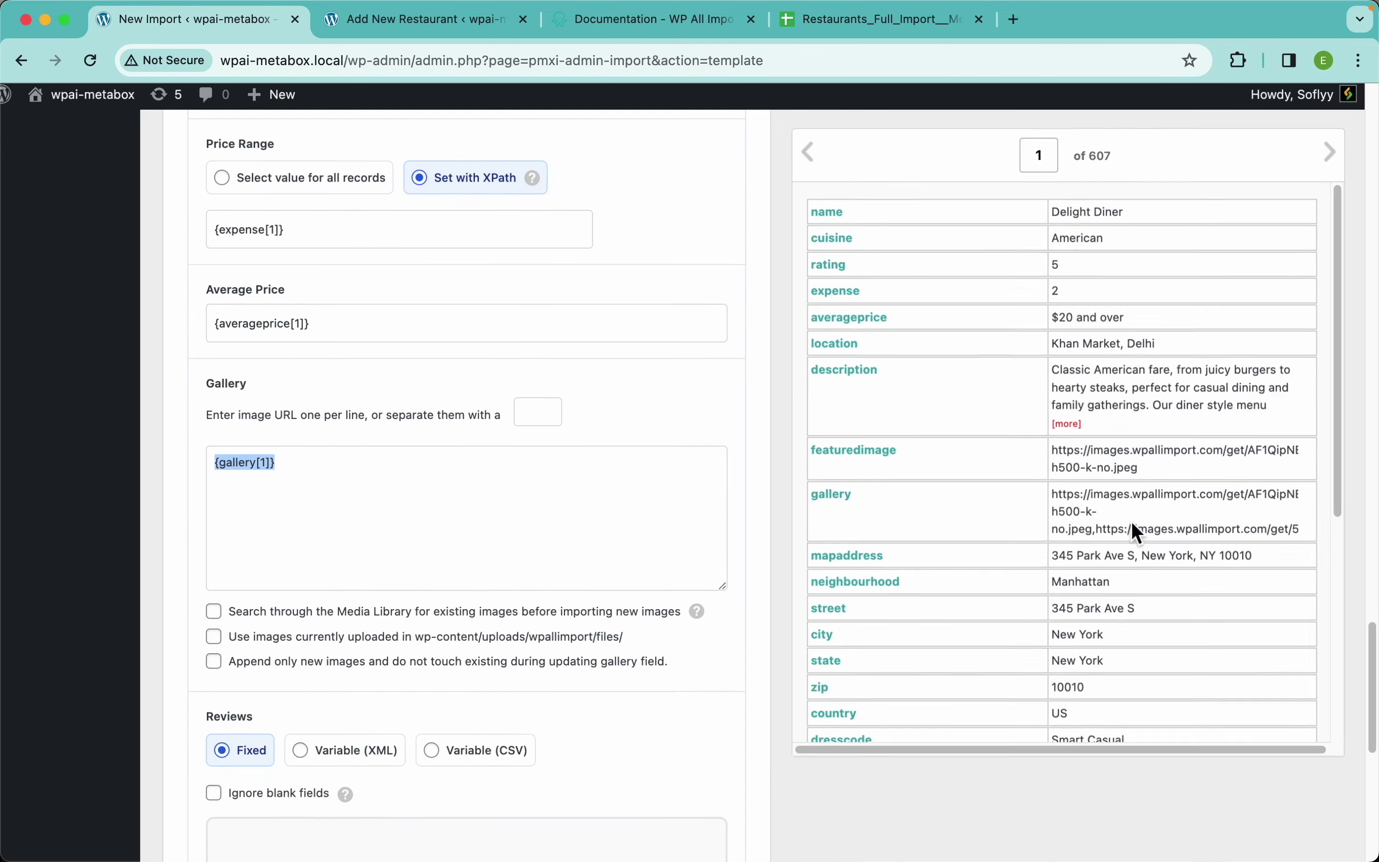
pyautogui.scroll(5, 1131, 522)
pyautogui.moveTo(582, 532); pyautogui.dragTo(570, 530)
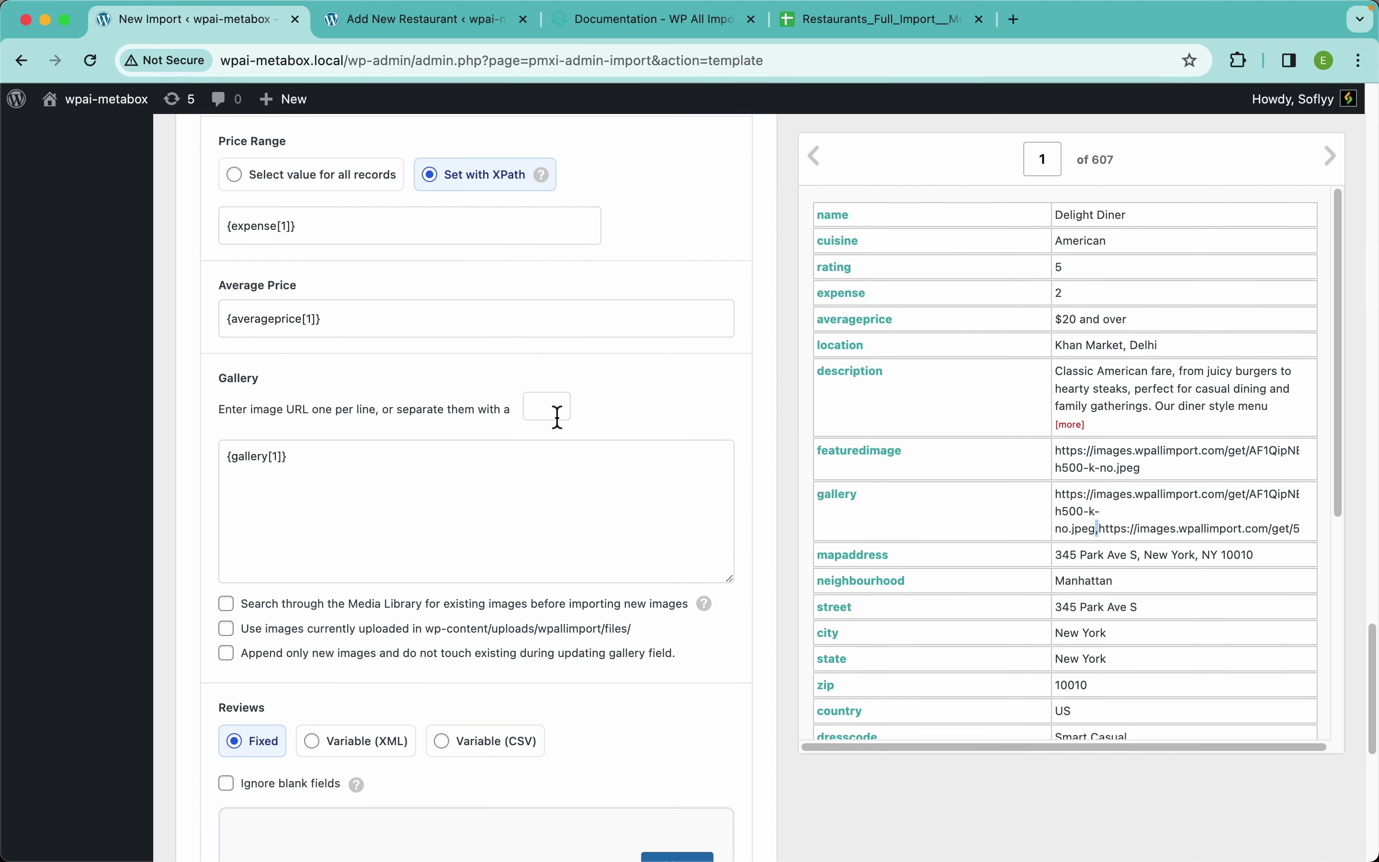
pyautogui.click(555, 408)
# Have the Gallery search the Media Library for existing images before importing, matching images by URL.
pyautogui.click(402, 613)
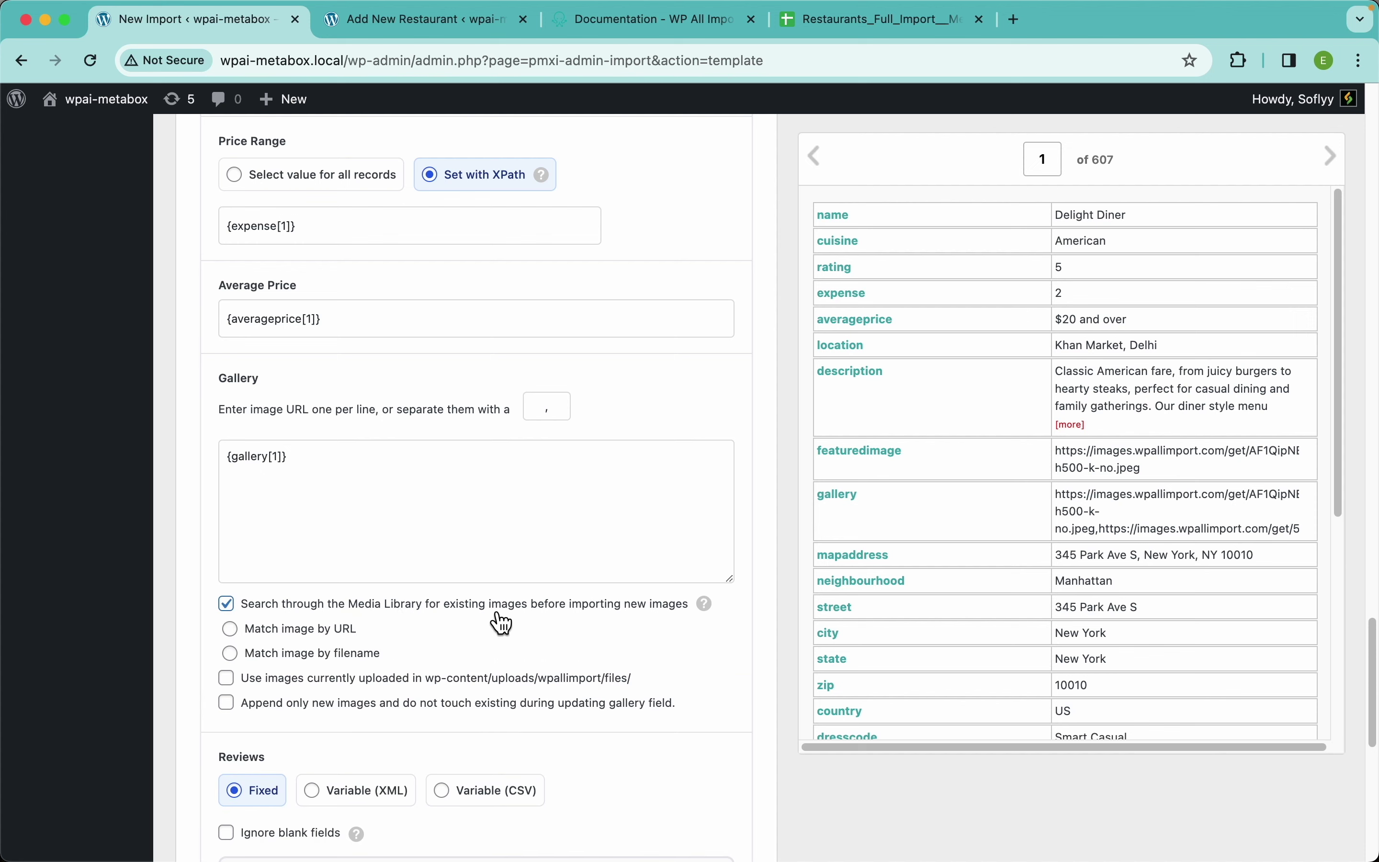
pyautogui.click(311, 631)
pyautogui.moveTo(710, 606)
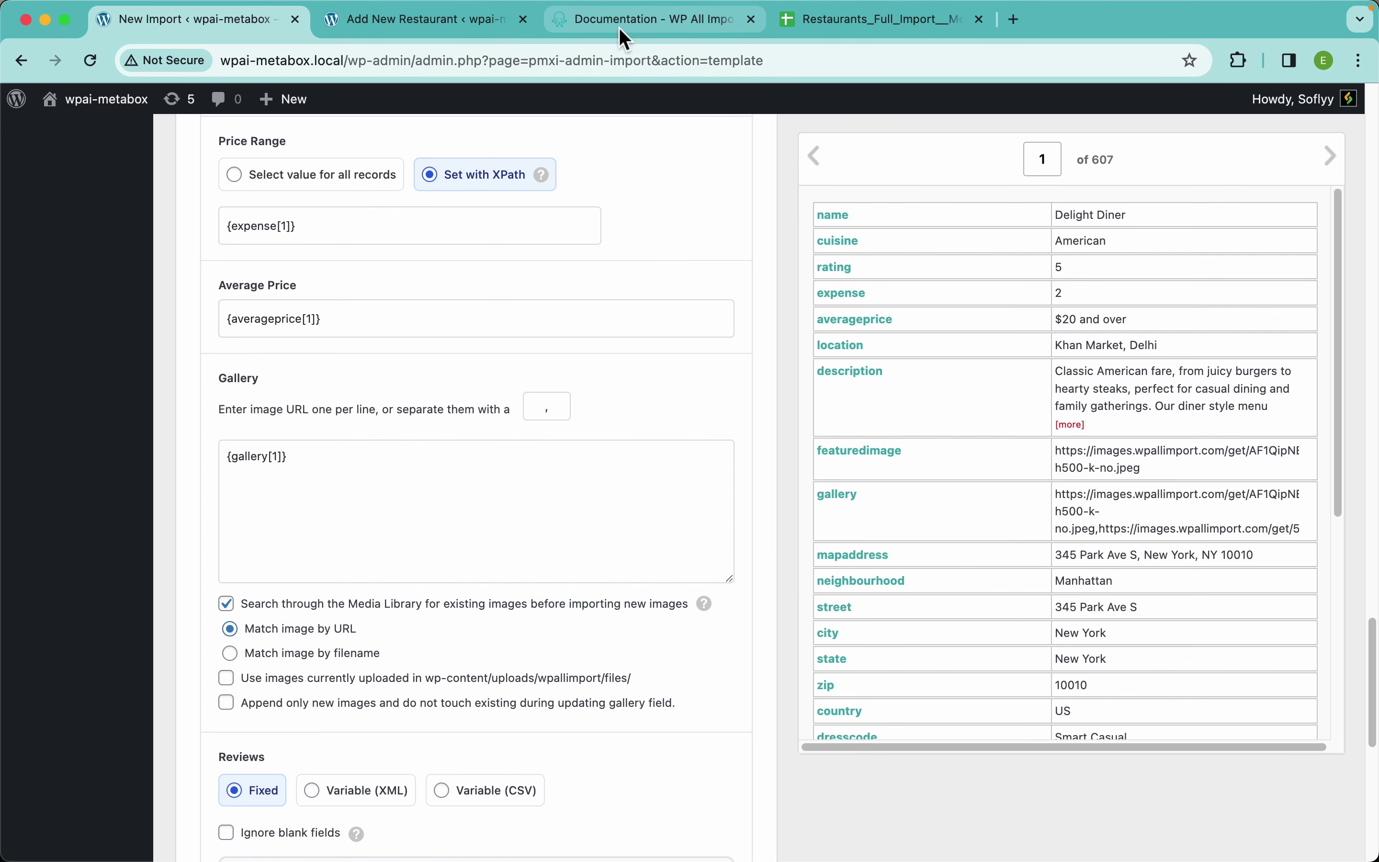
# Examine how the pipe-separated values in the first record's reviewname, reviewcomment and reviewrating elements correspond to each other.
pyautogui.scroll(-1, 514, 686)
pyautogui.scroll(-6, 515, 689)
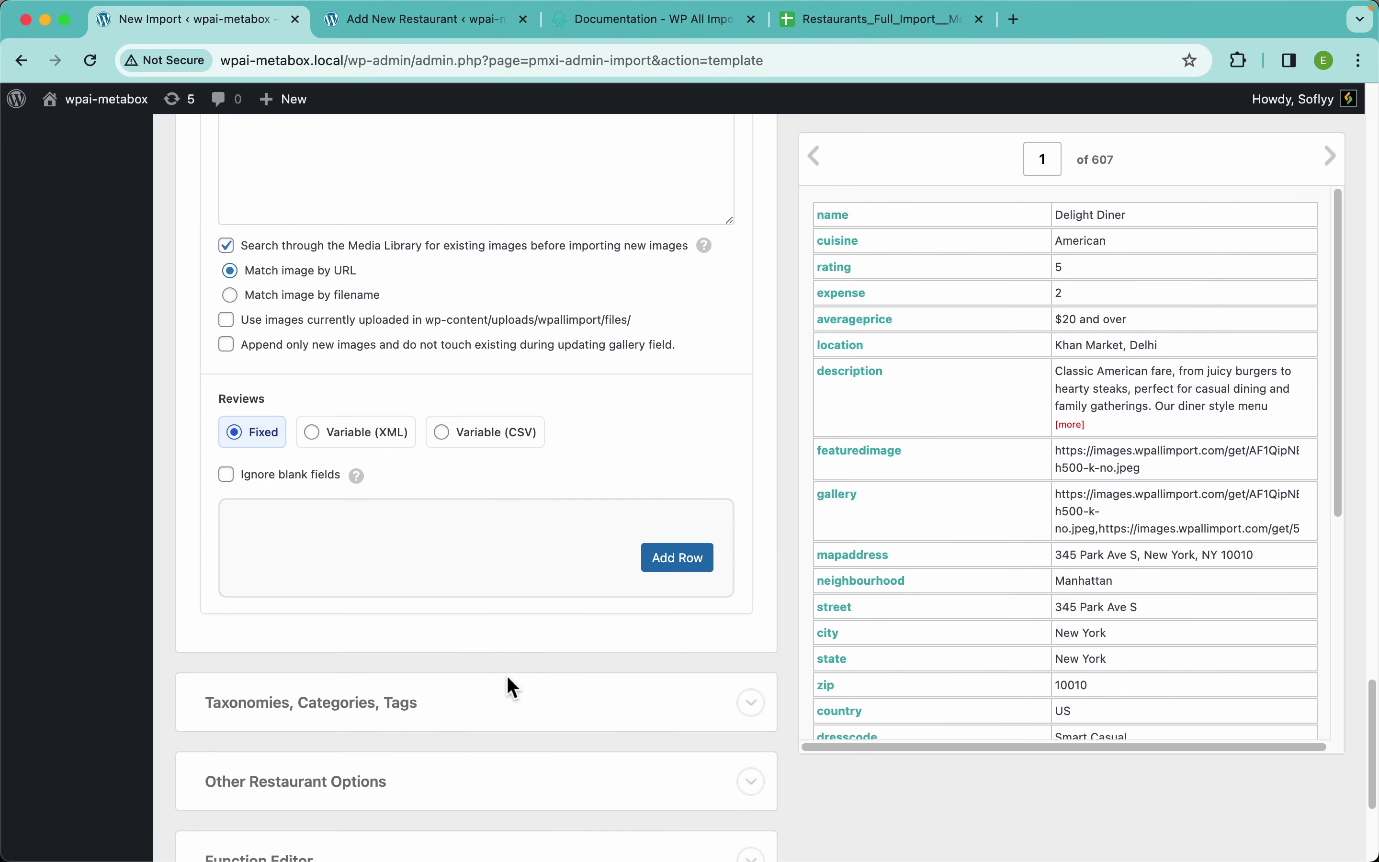
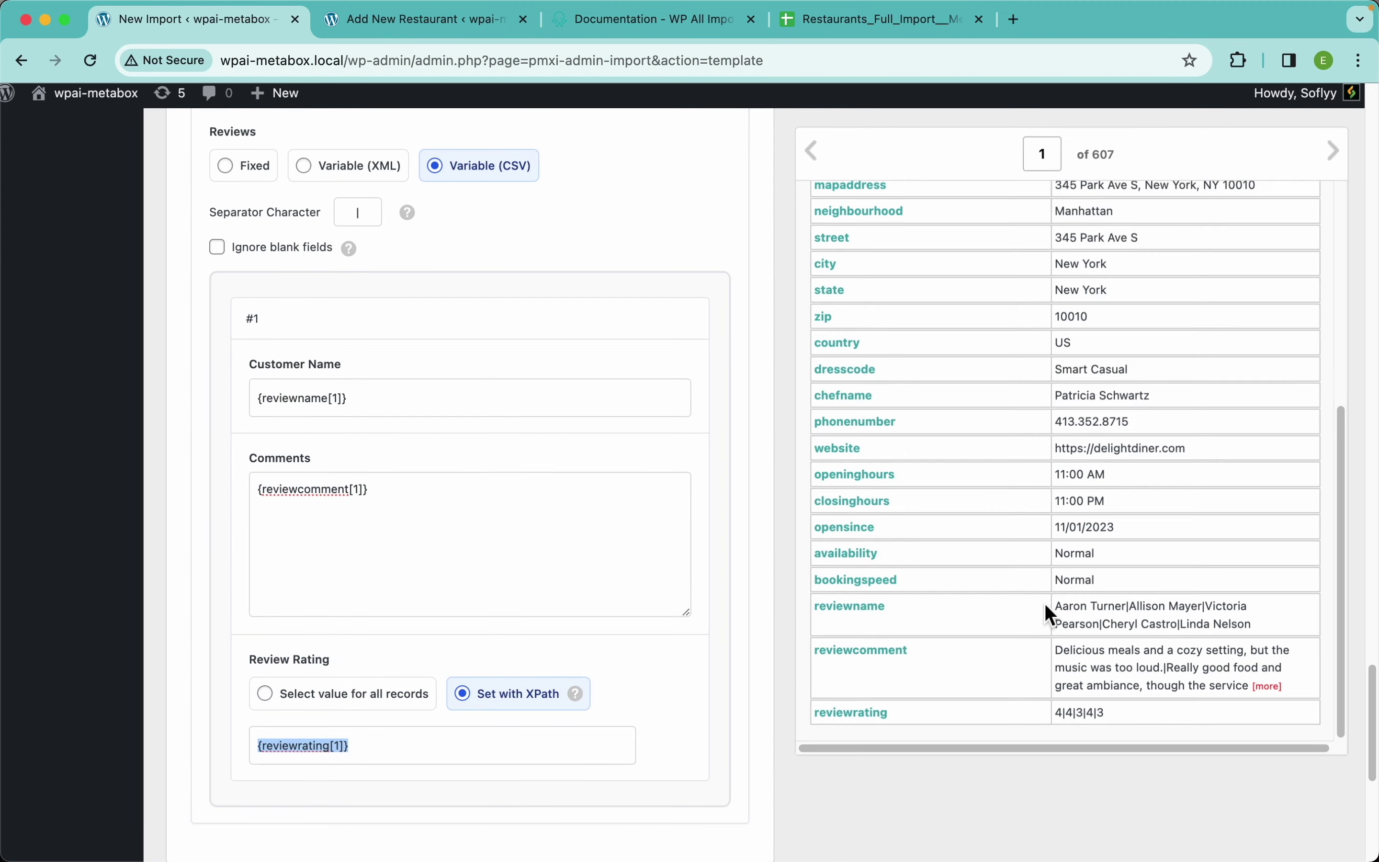
pyautogui.scroll(5, 1046, 604)
pyautogui.hscroll(3, 1046, 604)
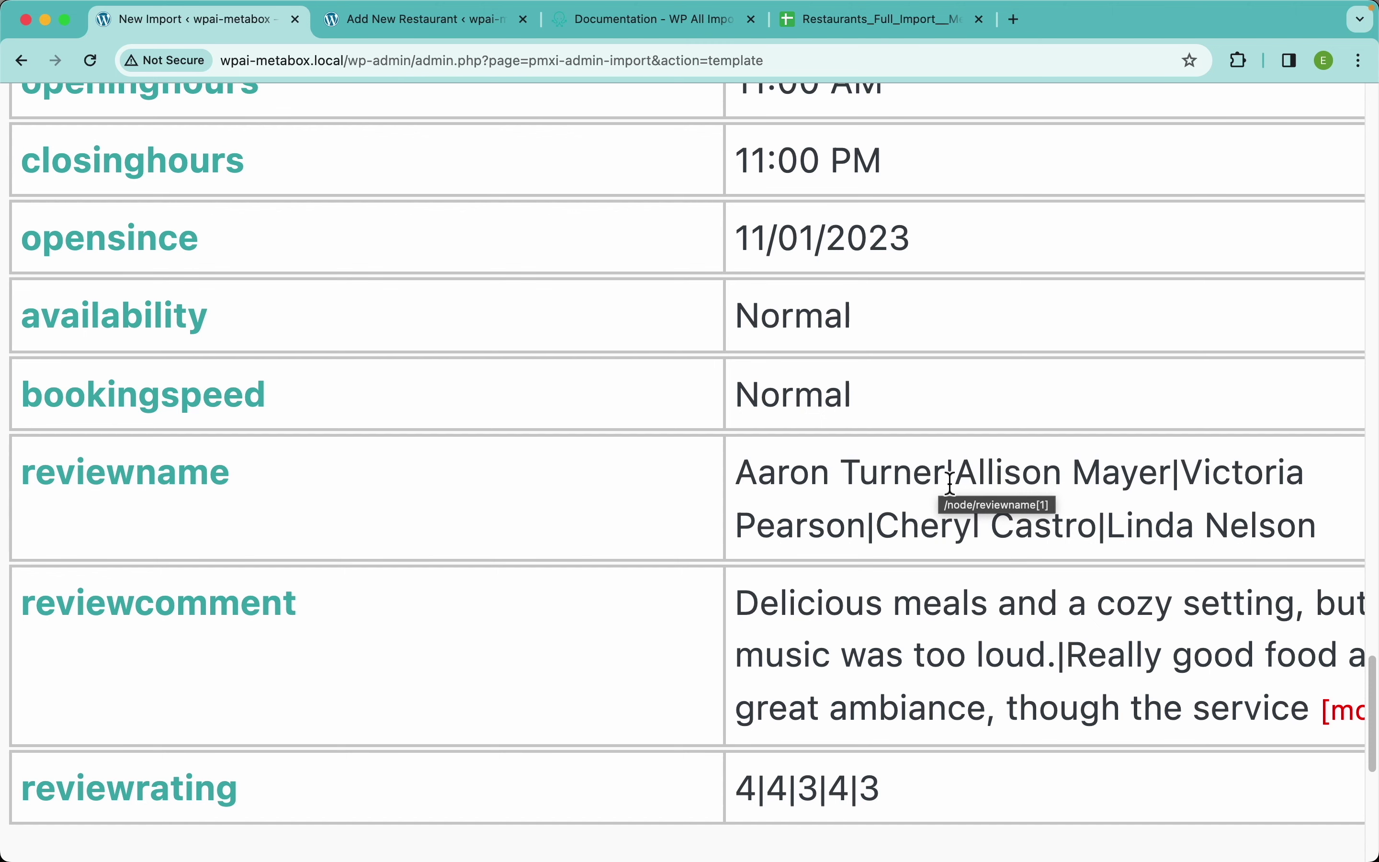
pyautogui.moveTo(947, 474); pyautogui.dragTo(737, 473)
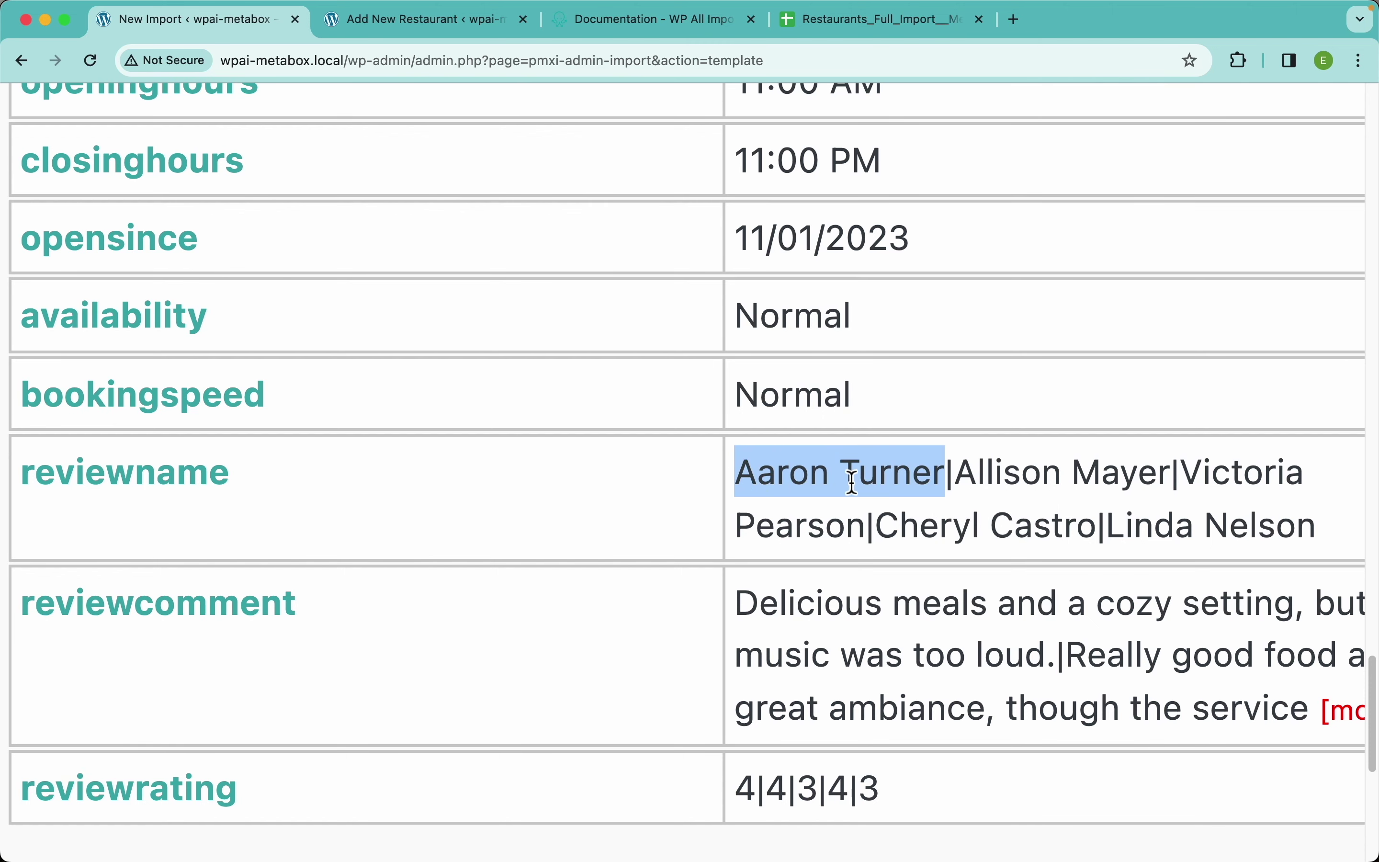
pyautogui.moveTo(740, 609); pyautogui.dragTo(1056, 653)
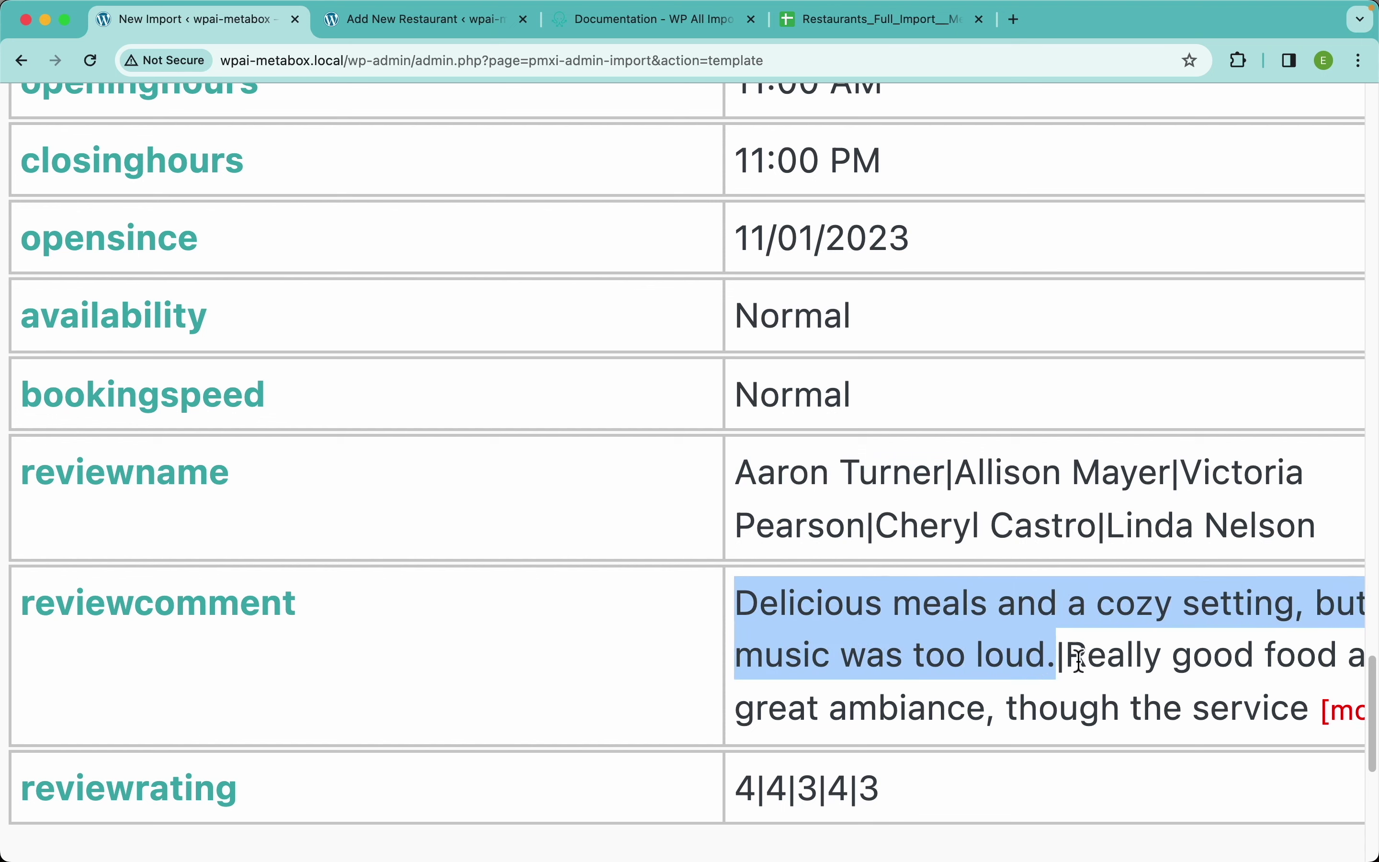
pyautogui.moveTo(1068, 656); pyautogui.dragTo(1309, 710)
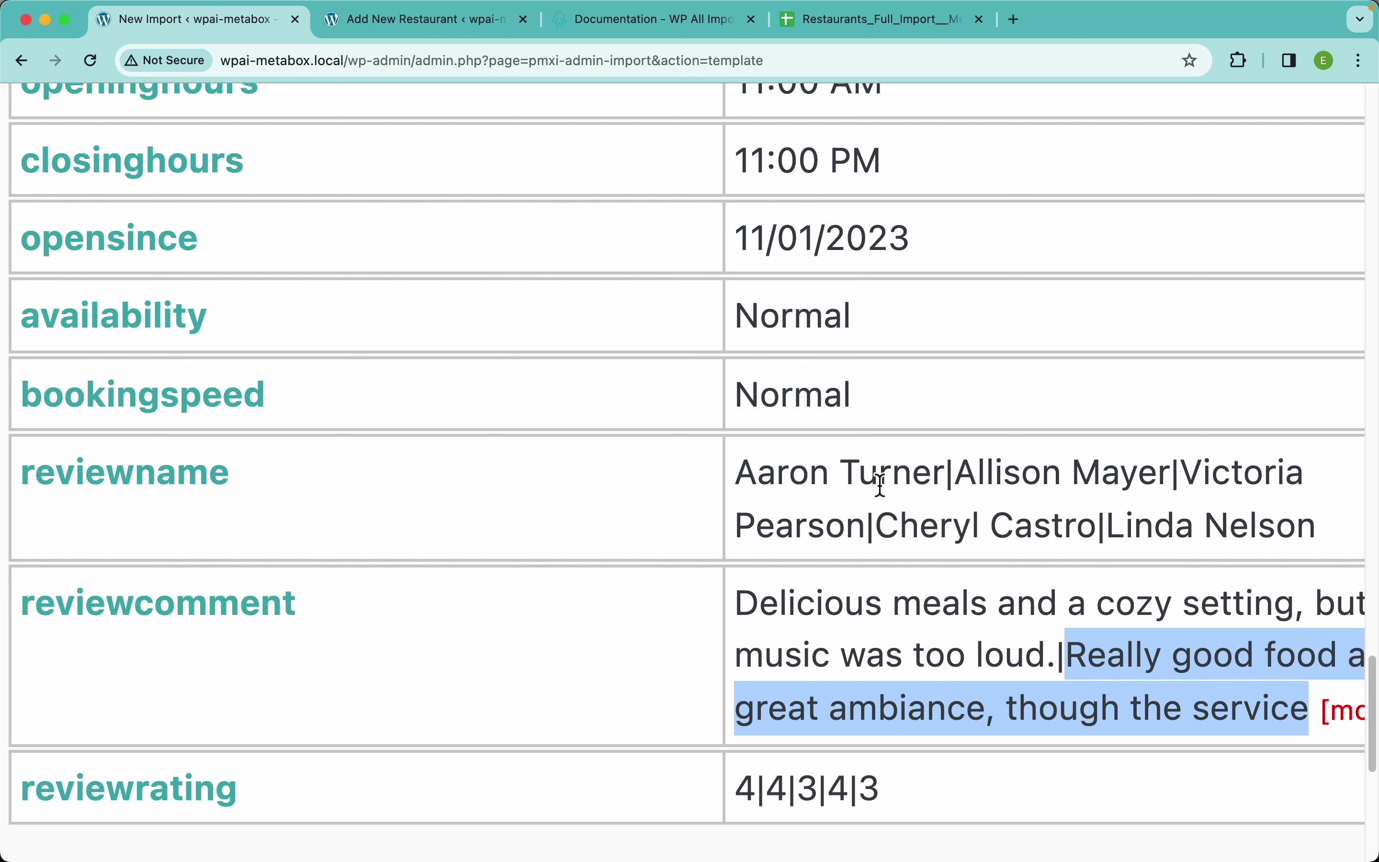
pyautogui.click(969, 478)
pyautogui.moveTo(969, 478); pyautogui.dragTo(1174, 478)
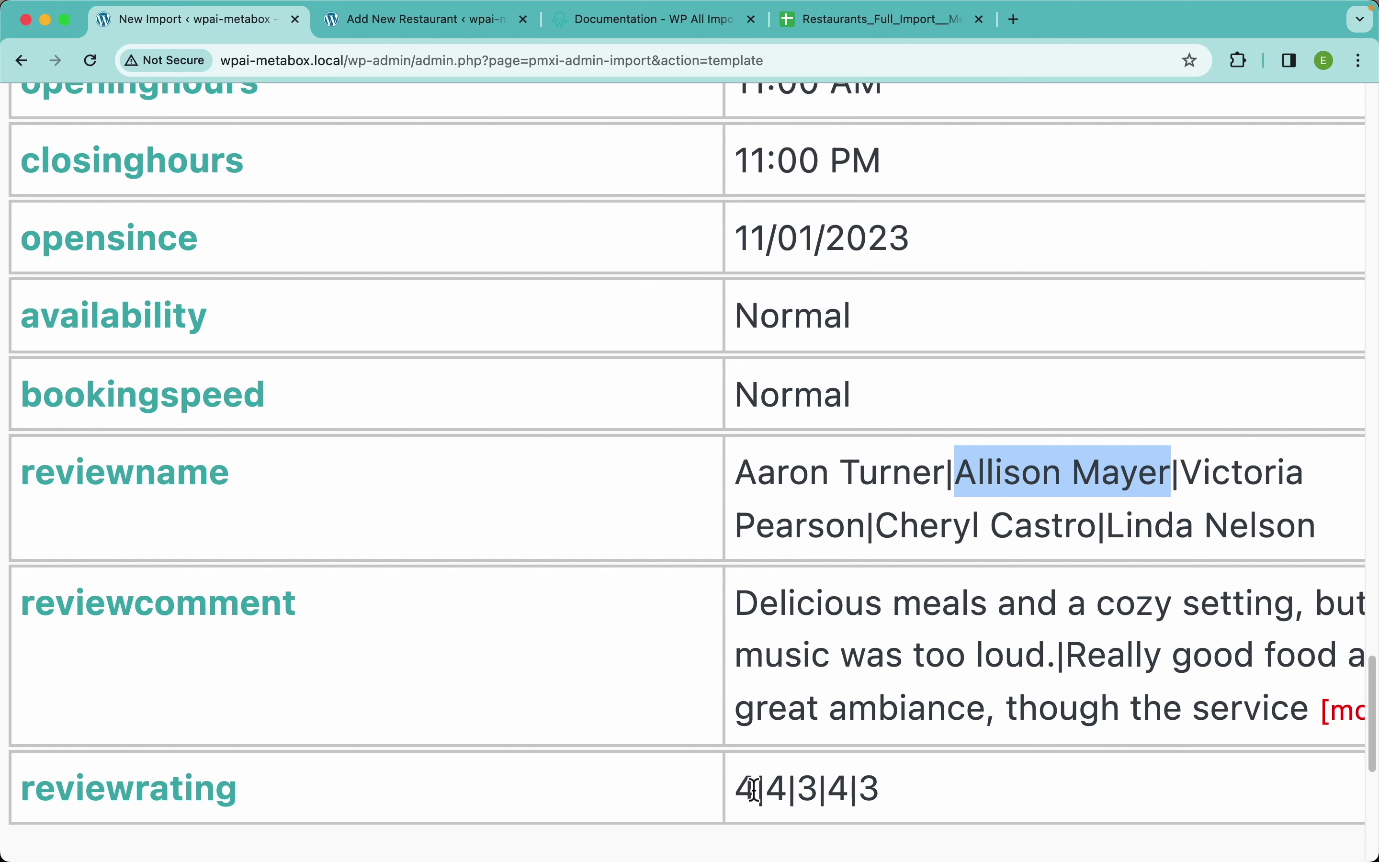
pyautogui.moveTo(758, 787)
pyautogui.mouseDown()
pyautogui.moveTo(736, 787)
pyautogui.moveTo(767, 788)
pyautogui.mouseUp()
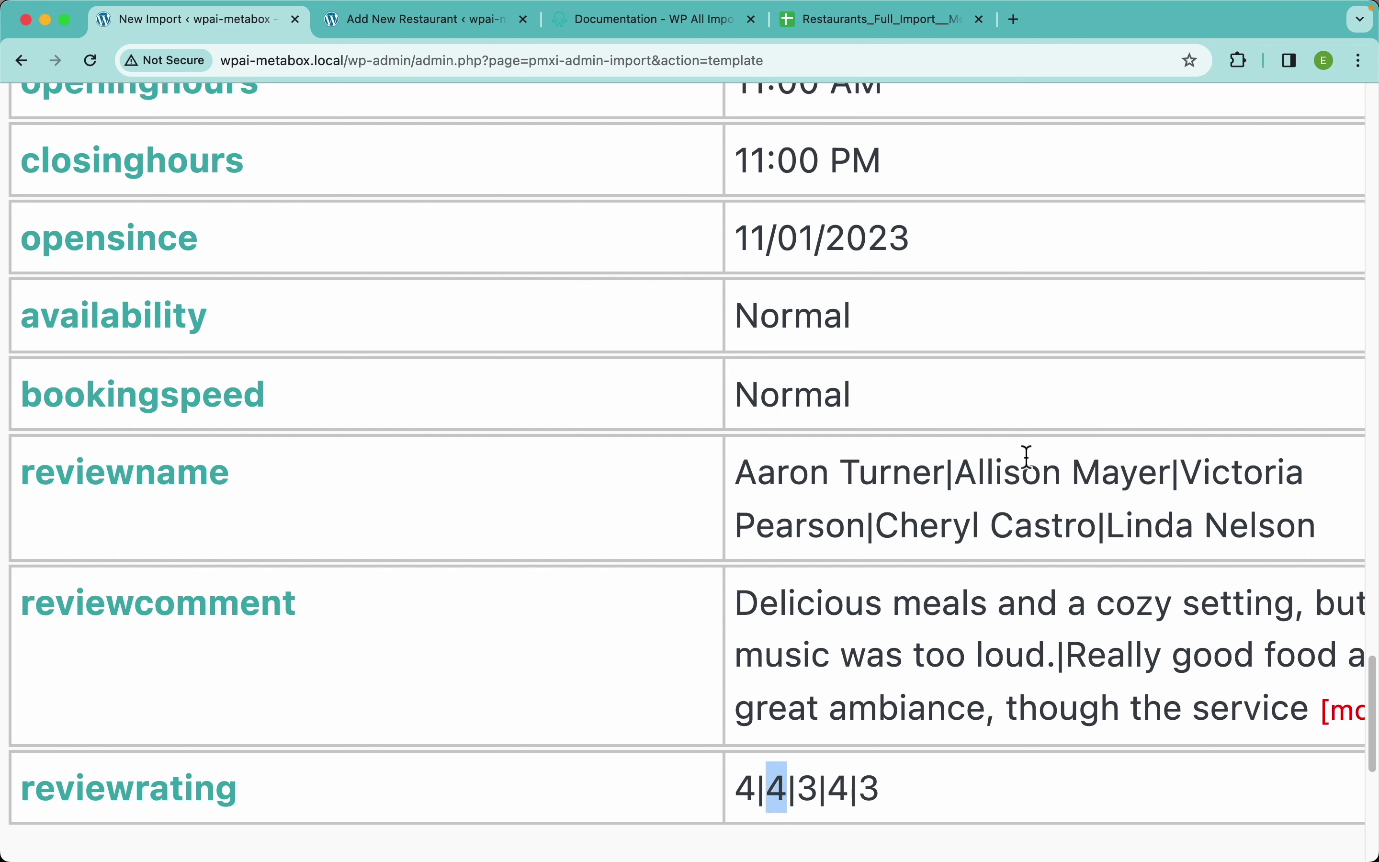
pyautogui.moveTo(821, 789); pyautogui.dragTo(806, 791)
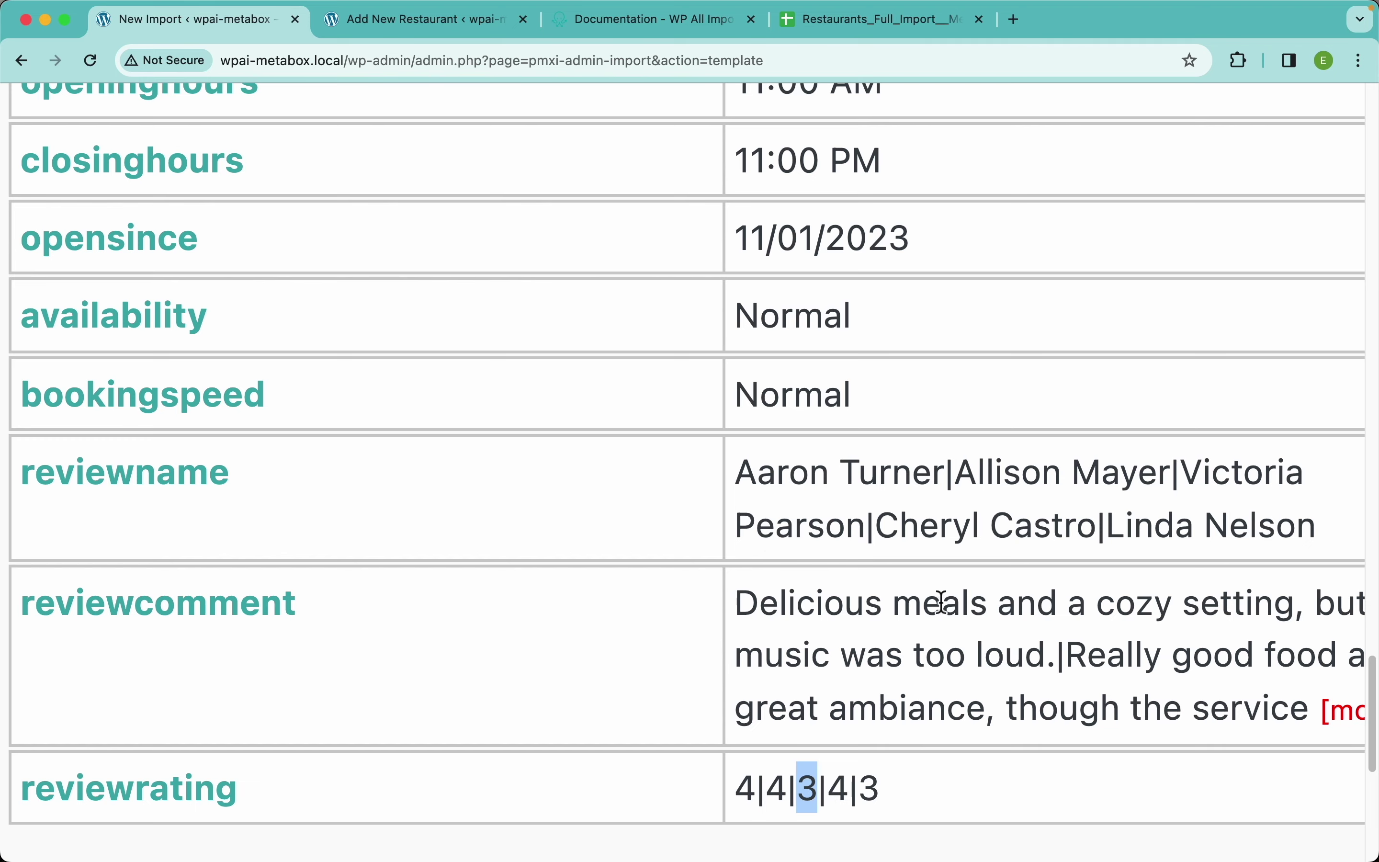
pyautogui.scroll(-5, 901, 567)
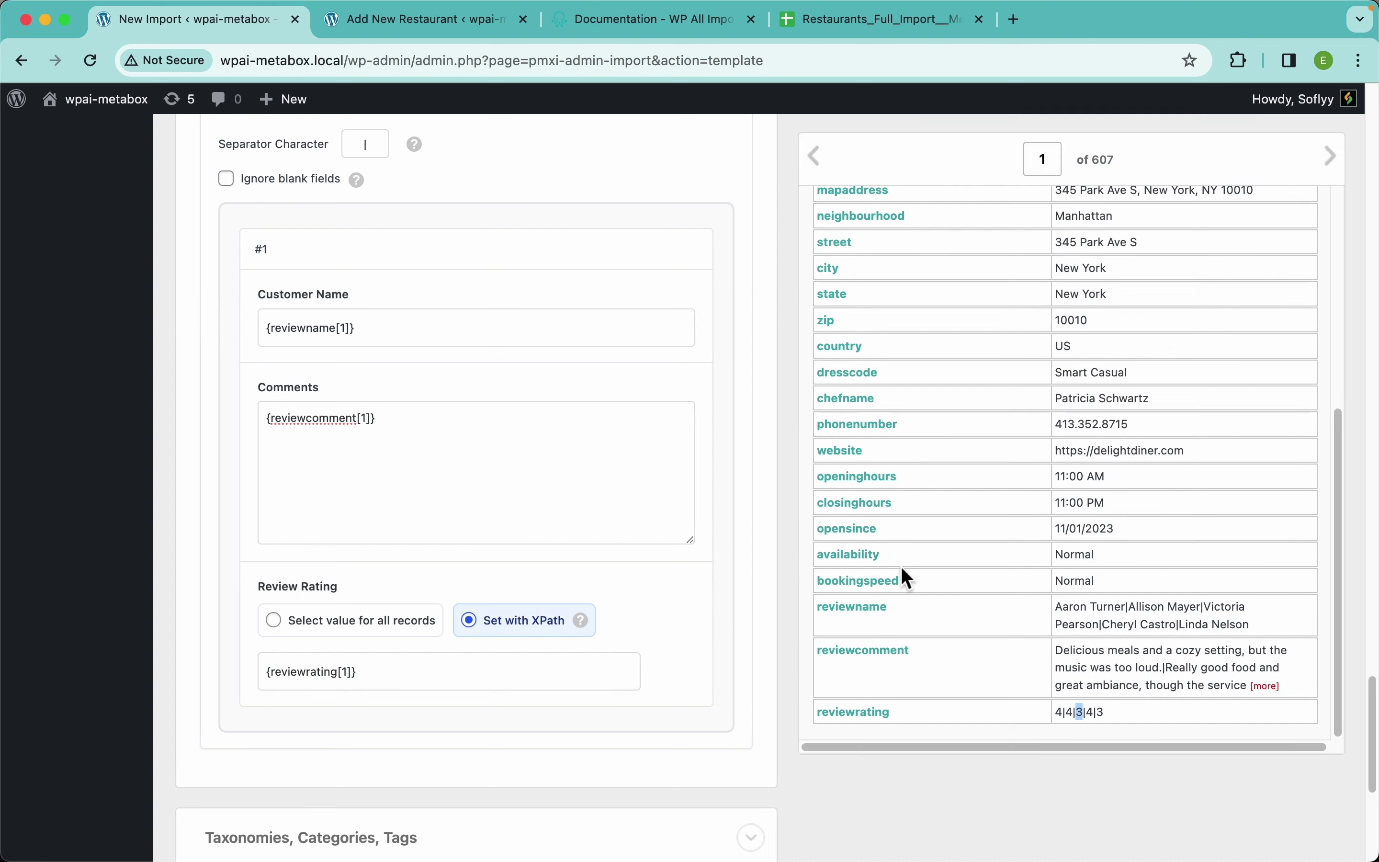
# Compare the second record's review values with the first record's, return to the first record, and check the Reviews separator character.
pyautogui.scroll(5, 504, 390)
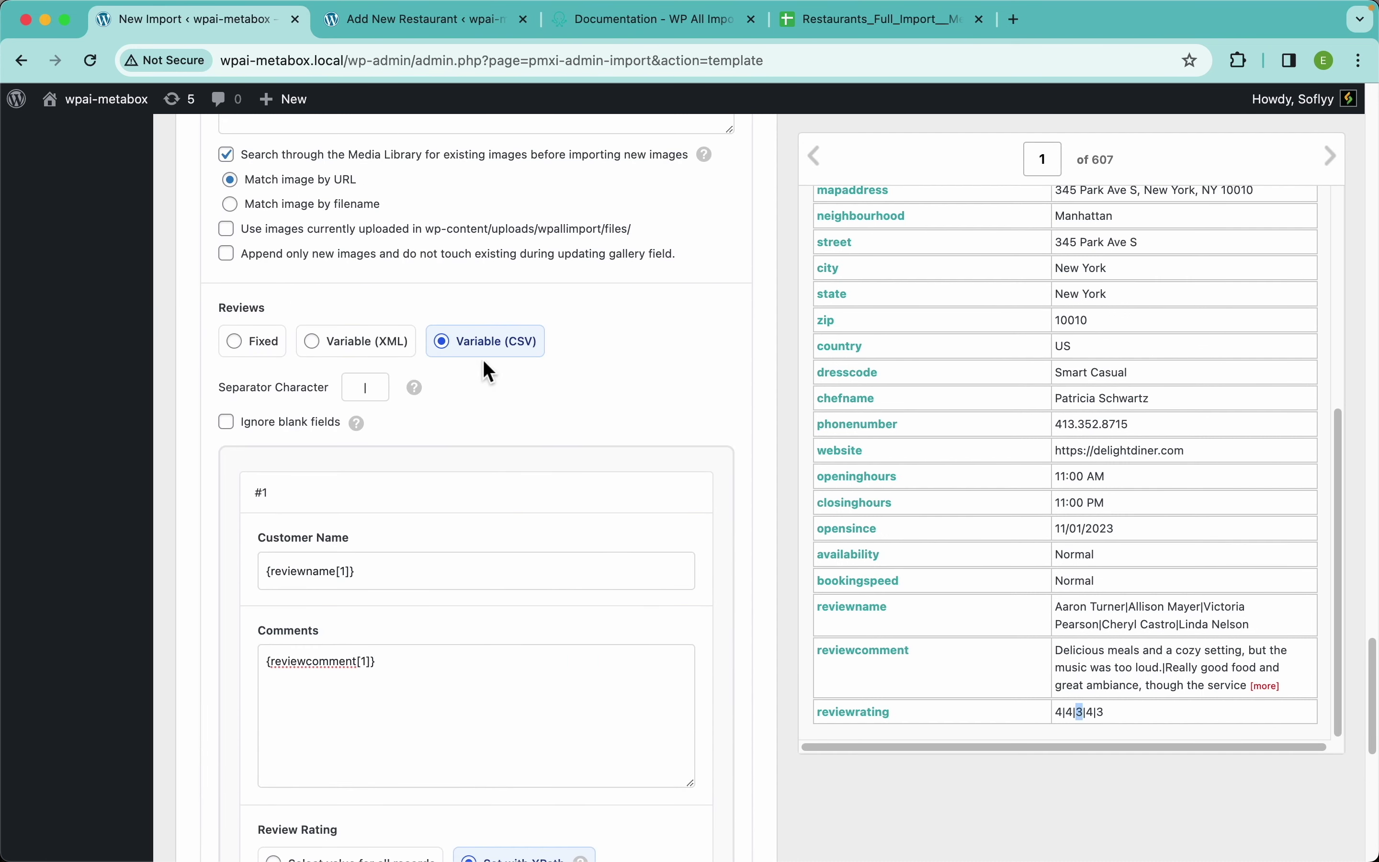
pyautogui.click(1078, 626)
pyautogui.click(1336, 165)
pyautogui.scroll(-5, 1054, 570)
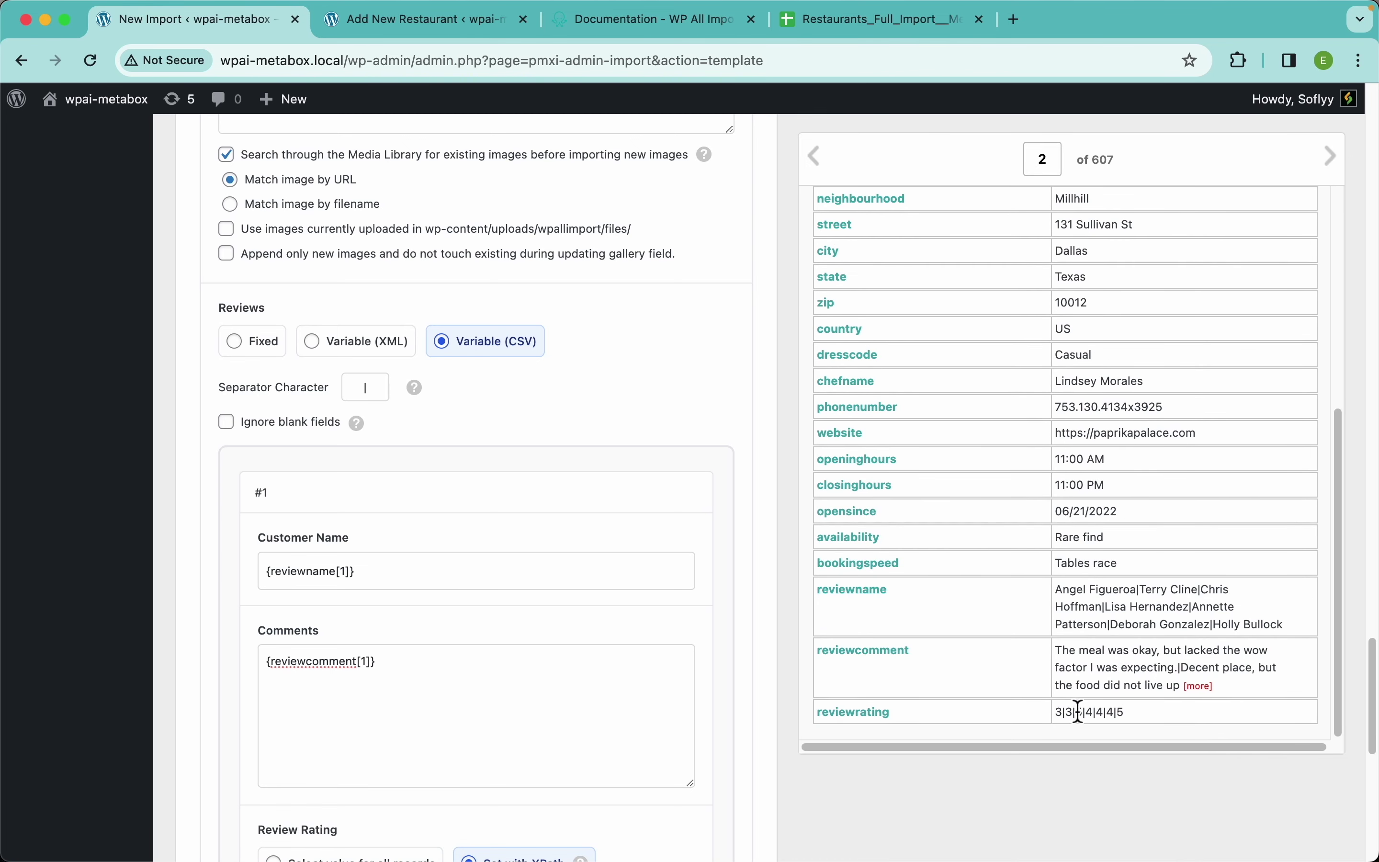
pyautogui.moveTo(1126, 713); pyautogui.dragTo(1093, 713)
pyautogui.click(1106, 536)
pyautogui.click(817, 162)
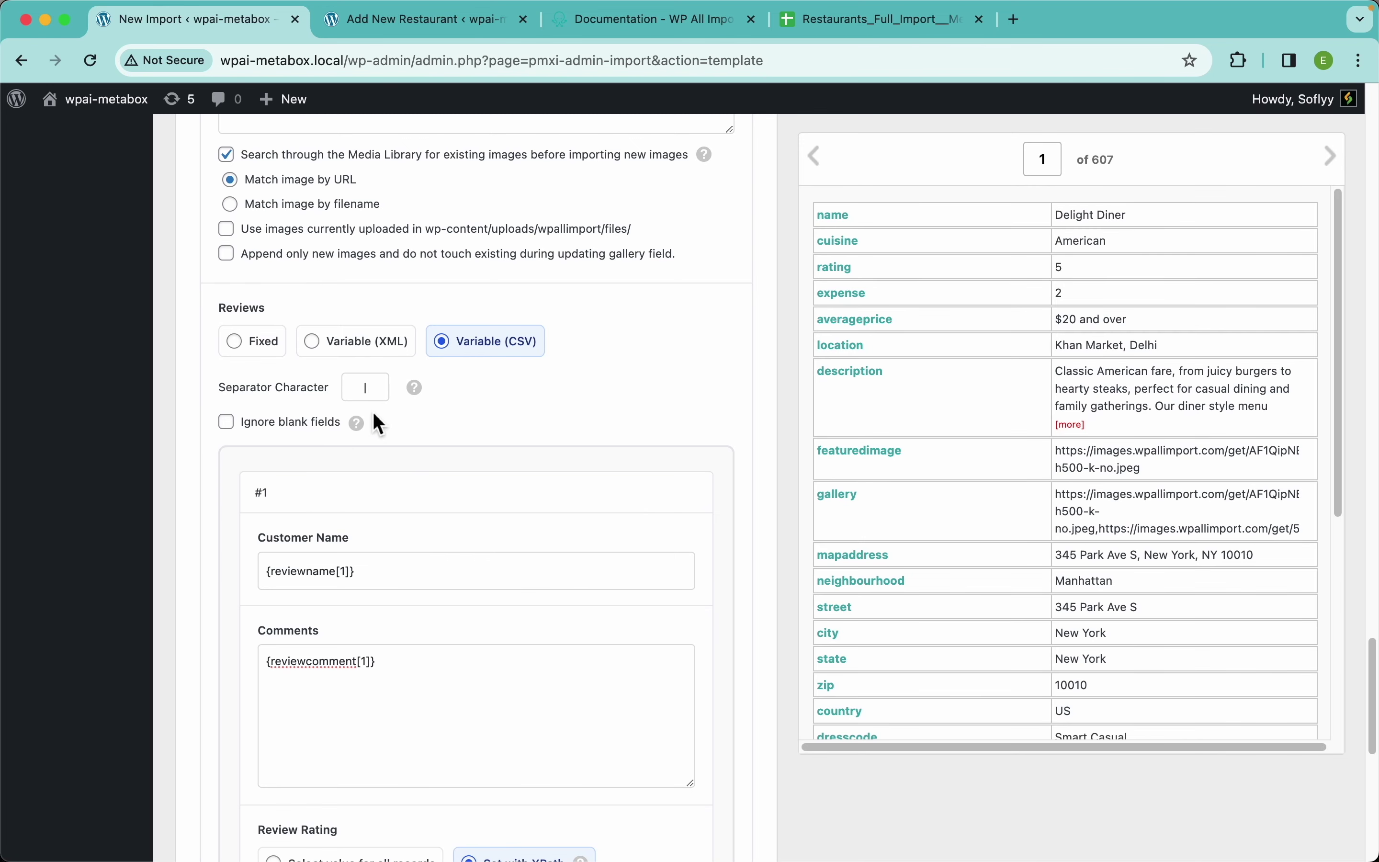
pyautogui.moveTo(372, 388); pyautogui.dragTo(342, 388)
pyautogui.click(478, 425)
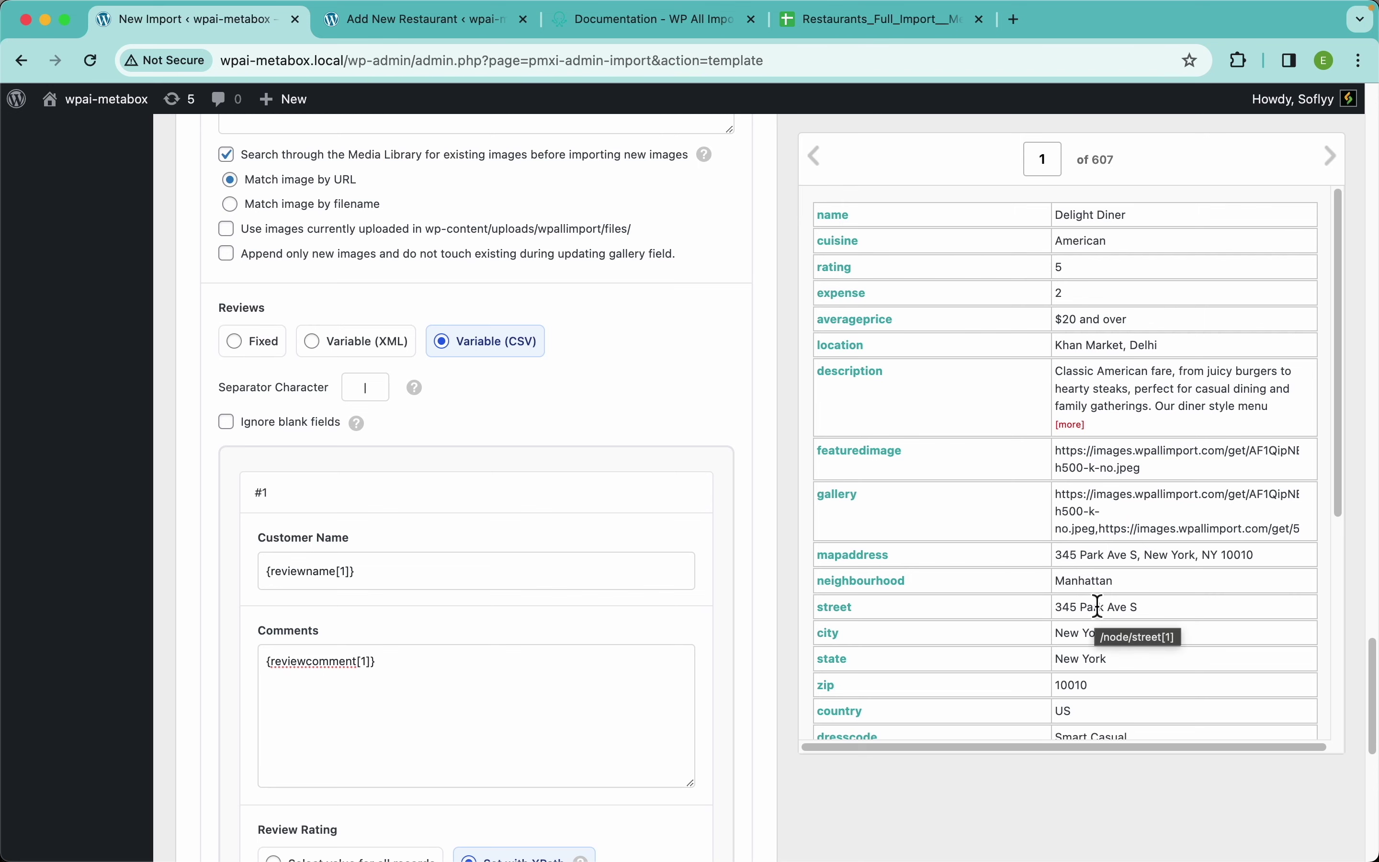
# Enable Ignore blank fields for the Reviews group and view the option's help text.
pyautogui.scroll(-5, 1093, 607)
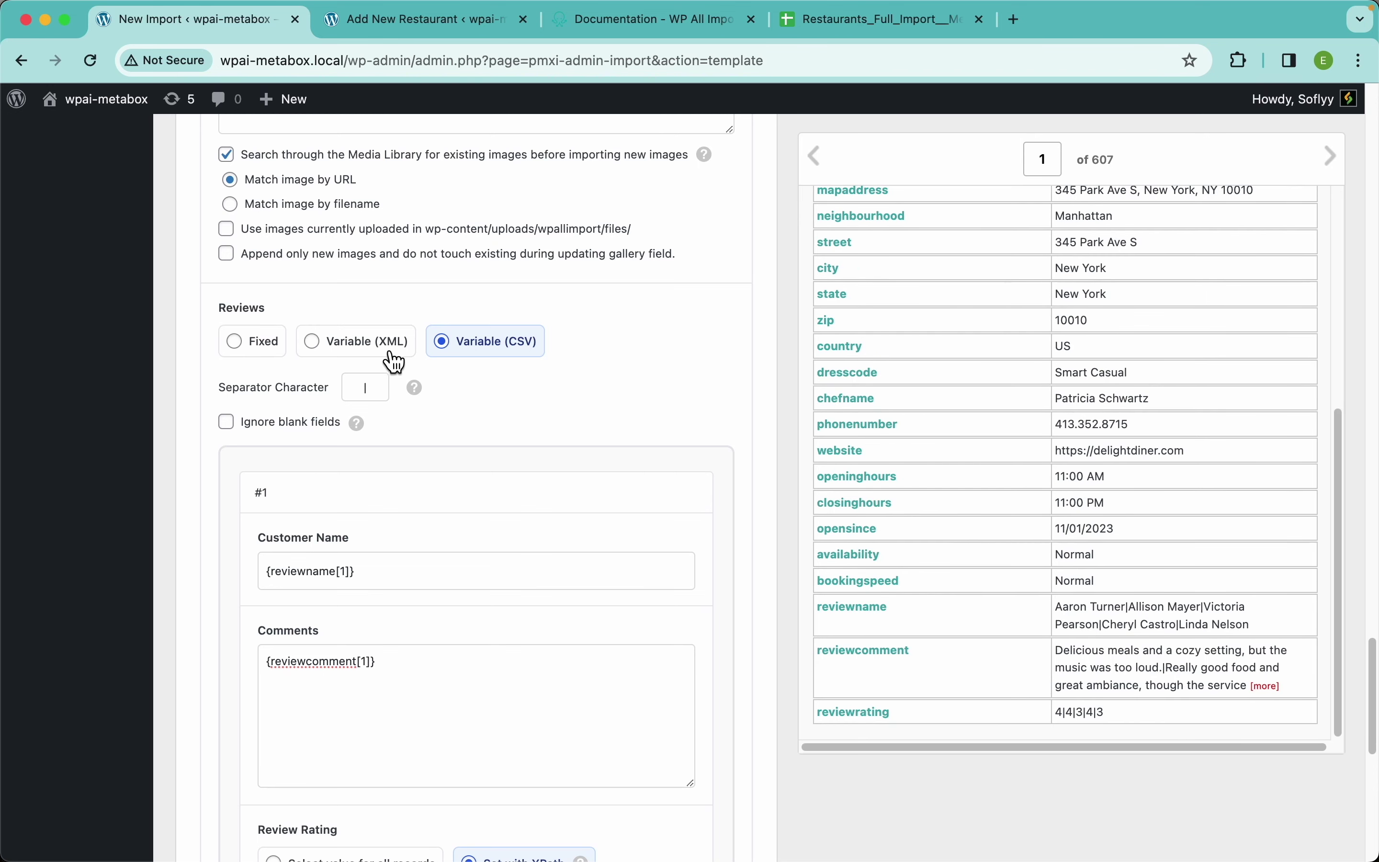
pyautogui.click(291, 434)
pyautogui.moveTo(359, 436)
# Review the mapped Restaurant's Info fields from Map Address through Review Rating, ending at the Taxonomies, Categories, Tags section.
pyautogui.scroll(-5, 519, 587)
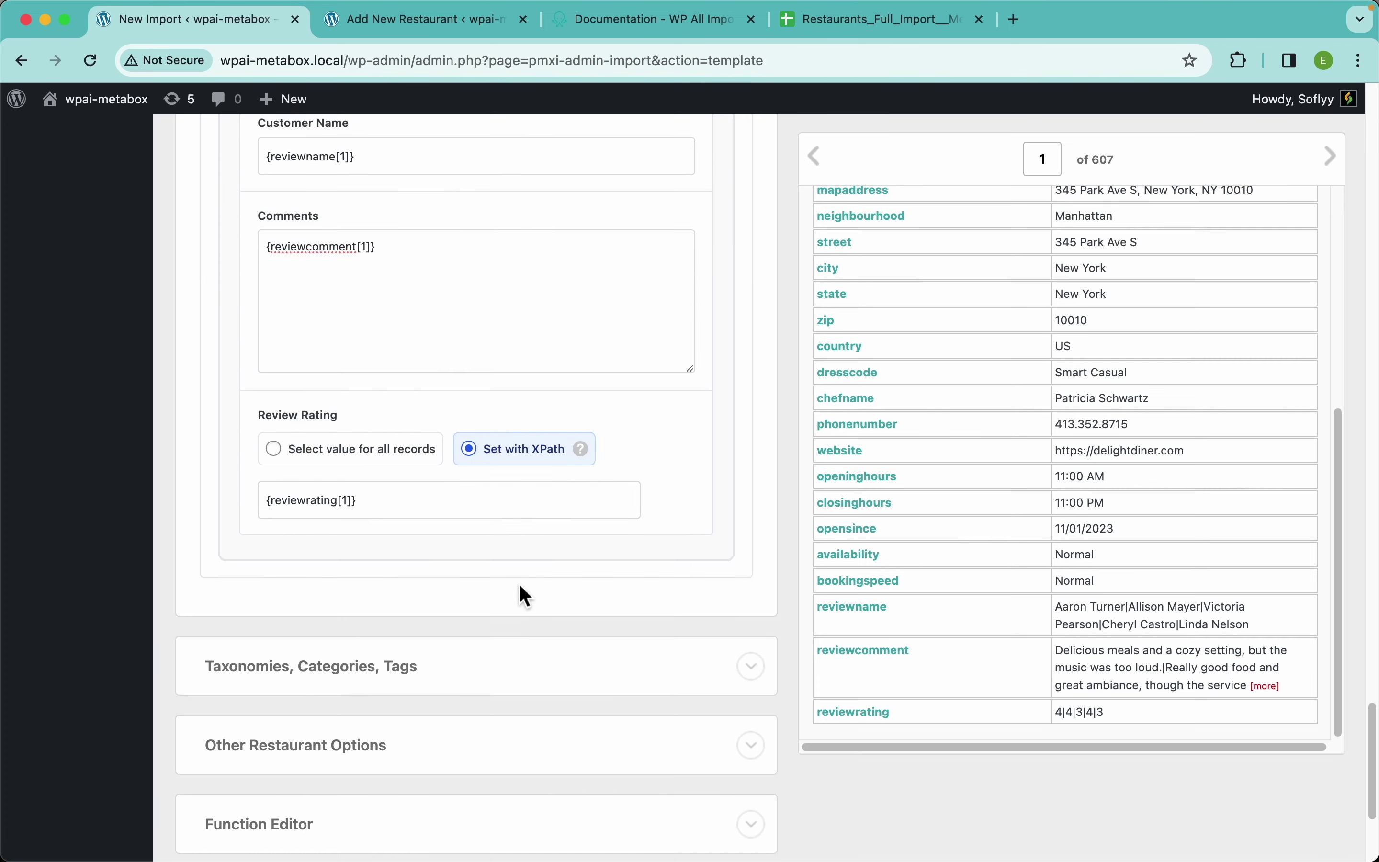
pyautogui.scroll(15, 521, 587)
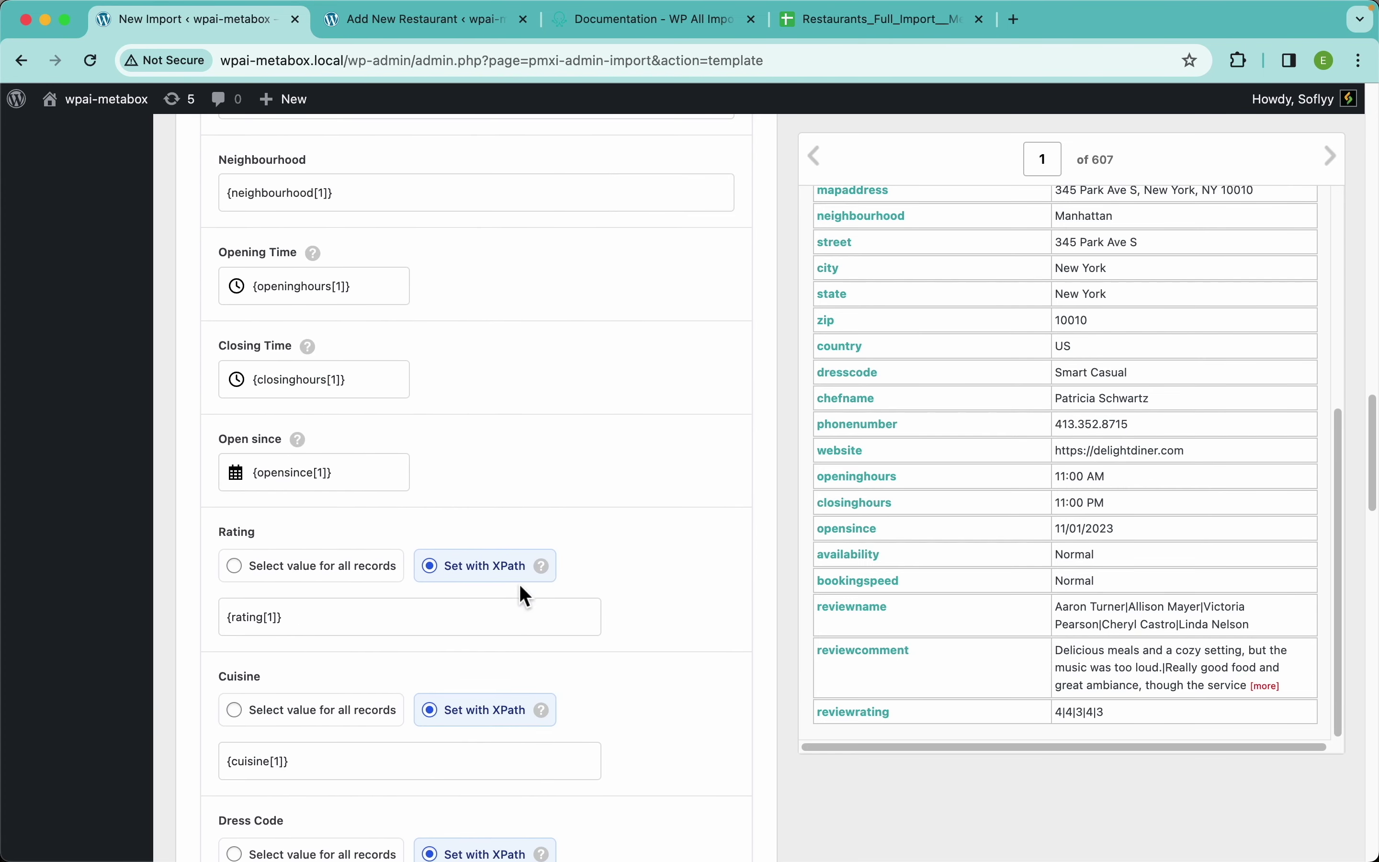
pyautogui.scroll(8, 519, 584)
pyautogui.scroll(-4, 520, 584)
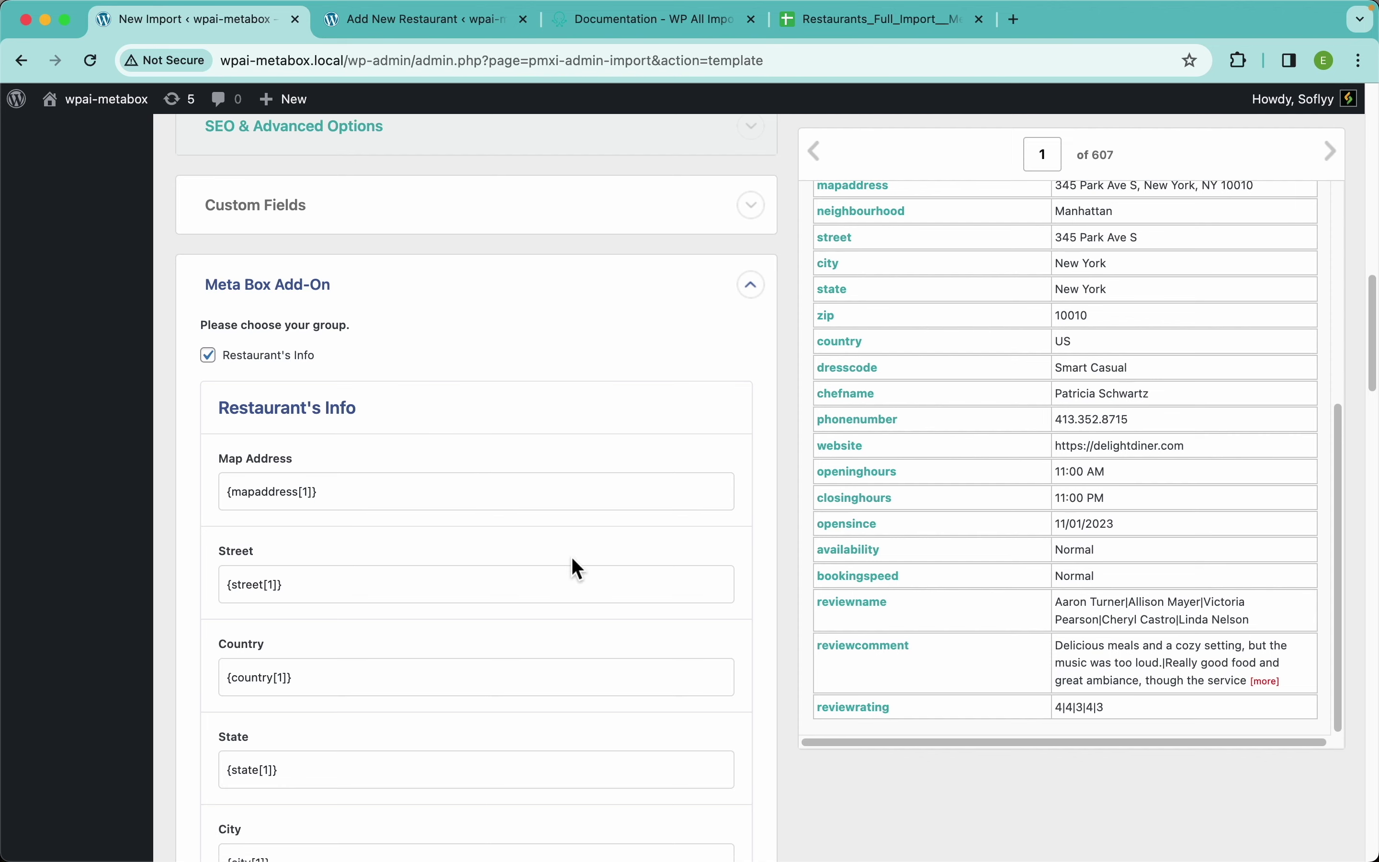
pyautogui.scroll(-20, 572, 557)
pyautogui.scroll(1, 572, 557)
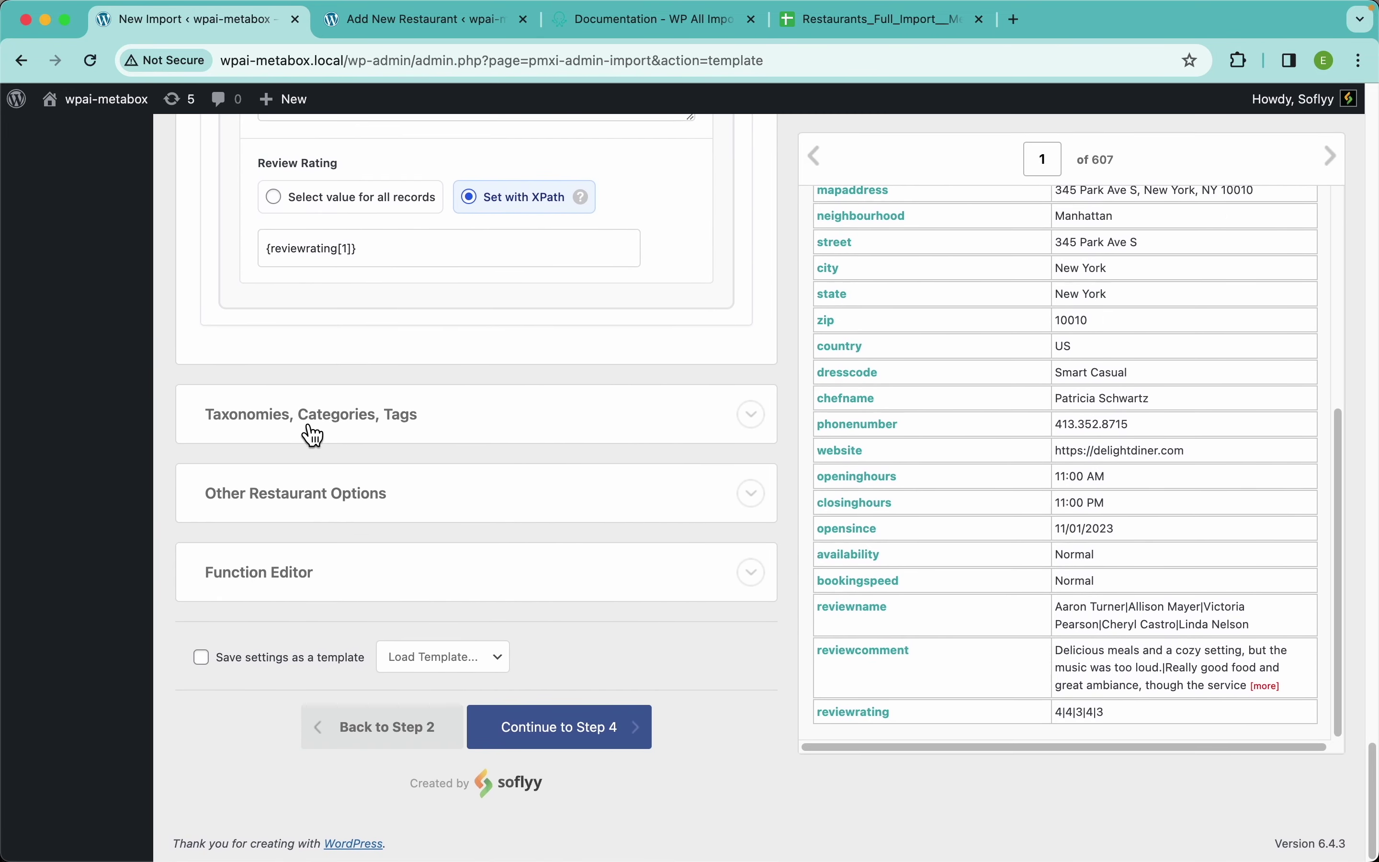
# Expand the Taxonomies, Categories, Tags section, enable the Cuisine taxonomy and map its single value to {cuisine[1]}.
pyautogui.click(331, 425)
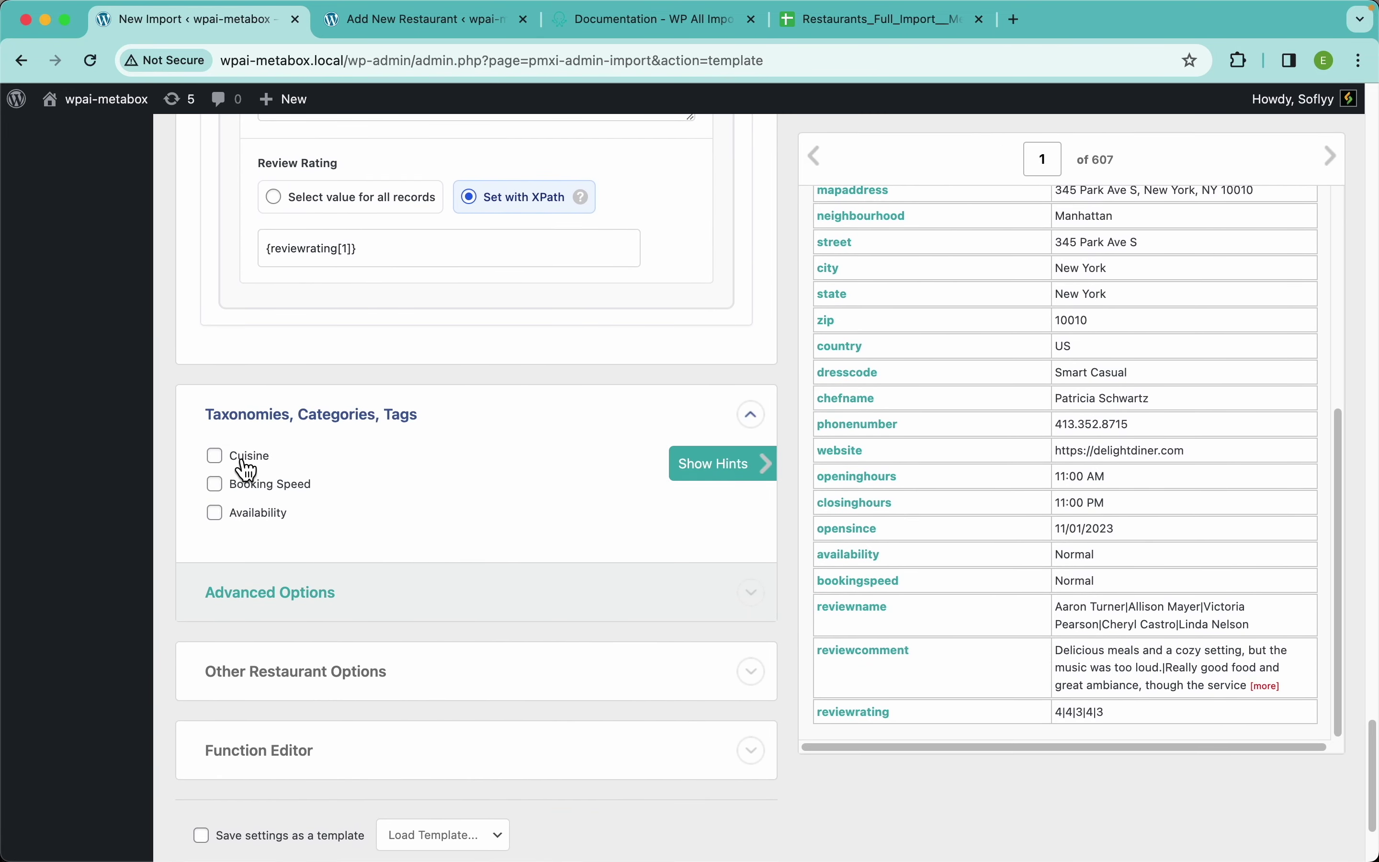
pyautogui.click(246, 458)
pyautogui.scroll(6, 1053, 432)
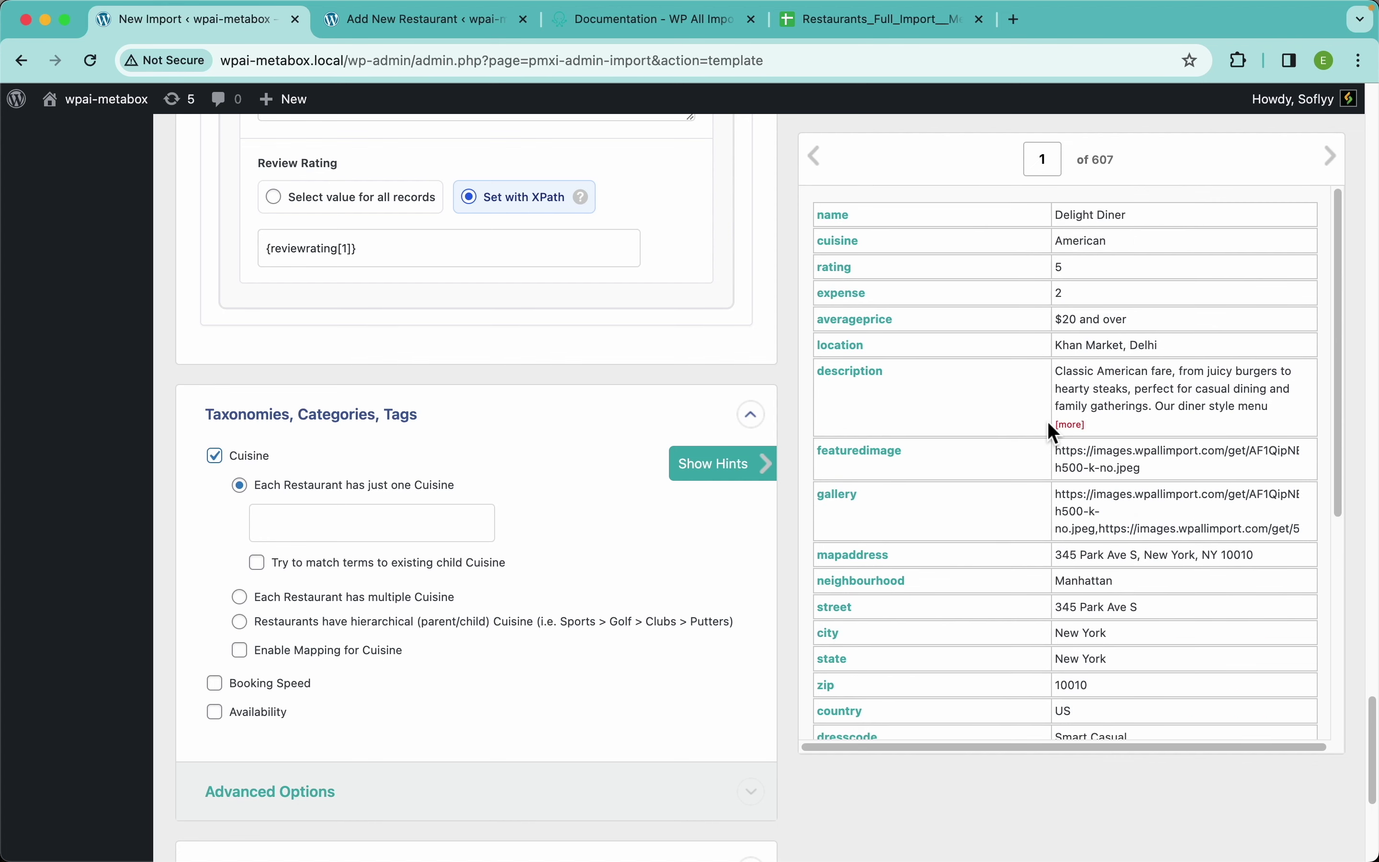
pyautogui.moveTo(855, 254); pyautogui.dragTo(387, 533)
# Enable the Booking Speed taxonomy and map its single value to {neighbourhood[1]}.
pyautogui.click(267, 689)
pyautogui.scroll(-6, 929, 576)
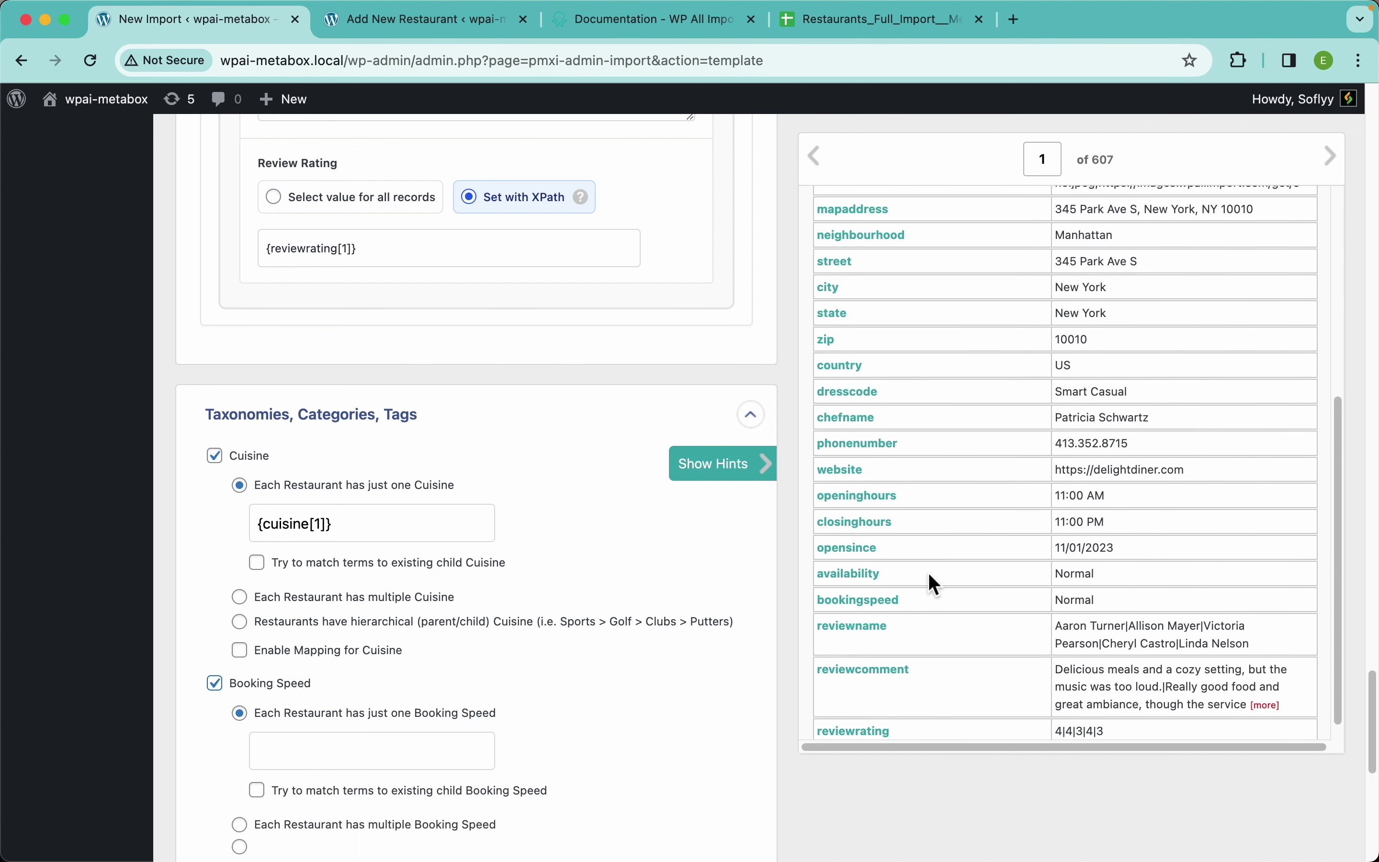
pyautogui.moveTo(870, 598); pyautogui.dragTo(450, 751)
# Enable the Availability taxonomy and map its single value to {availability[1]}.
pyautogui.scroll(-5, 557, 703)
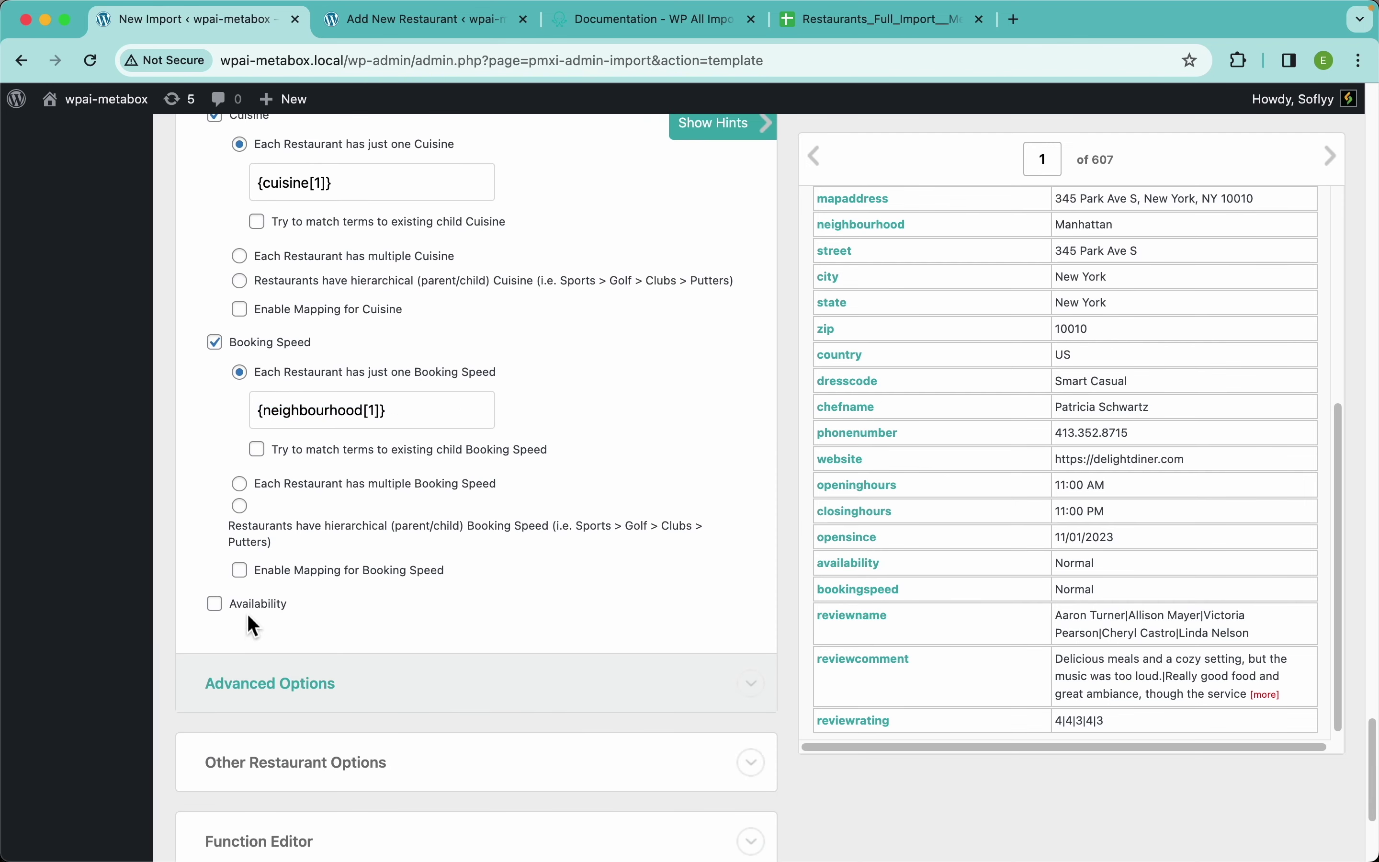
pyautogui.click(262, 605)
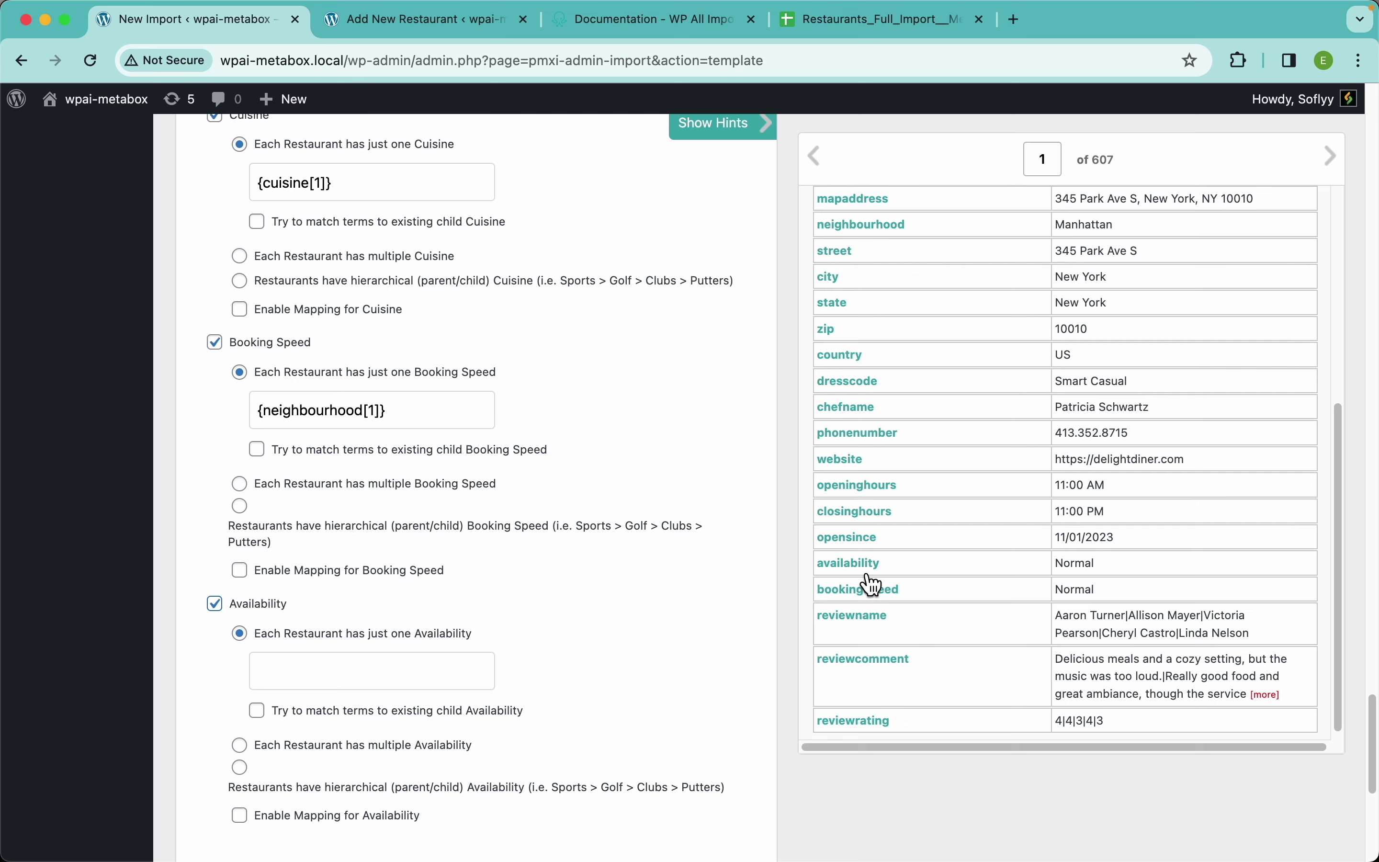
pyautogui.moveTo(872, 575); pyautogui.dragTo(453, 689)
# Review the Other Restaurant Options settings from Post Status to Menu Order, and collapse the section again.
pyautogui.scroll(-5, 626, 701)
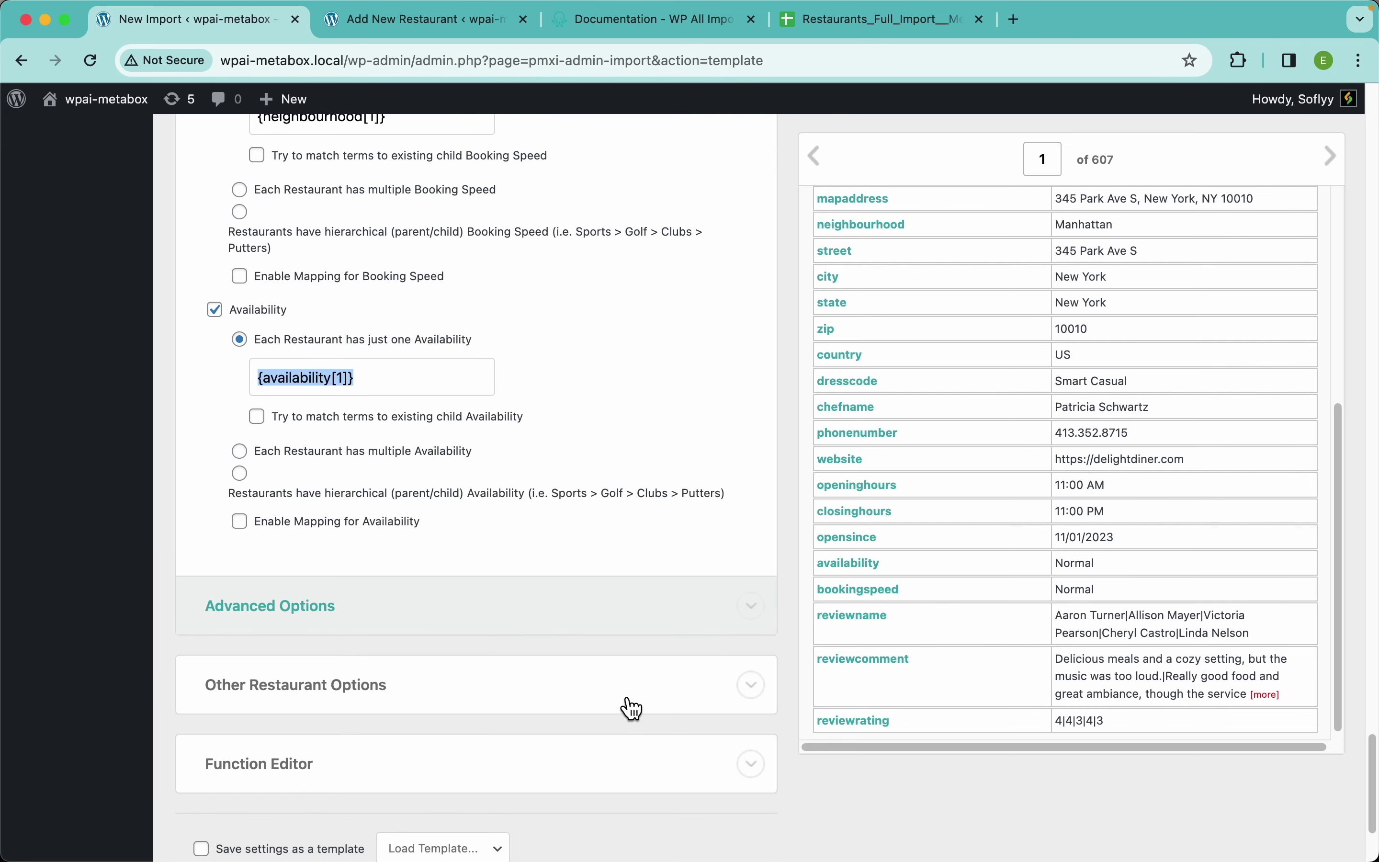
pyautogui.scroll(-3, 633, 709)
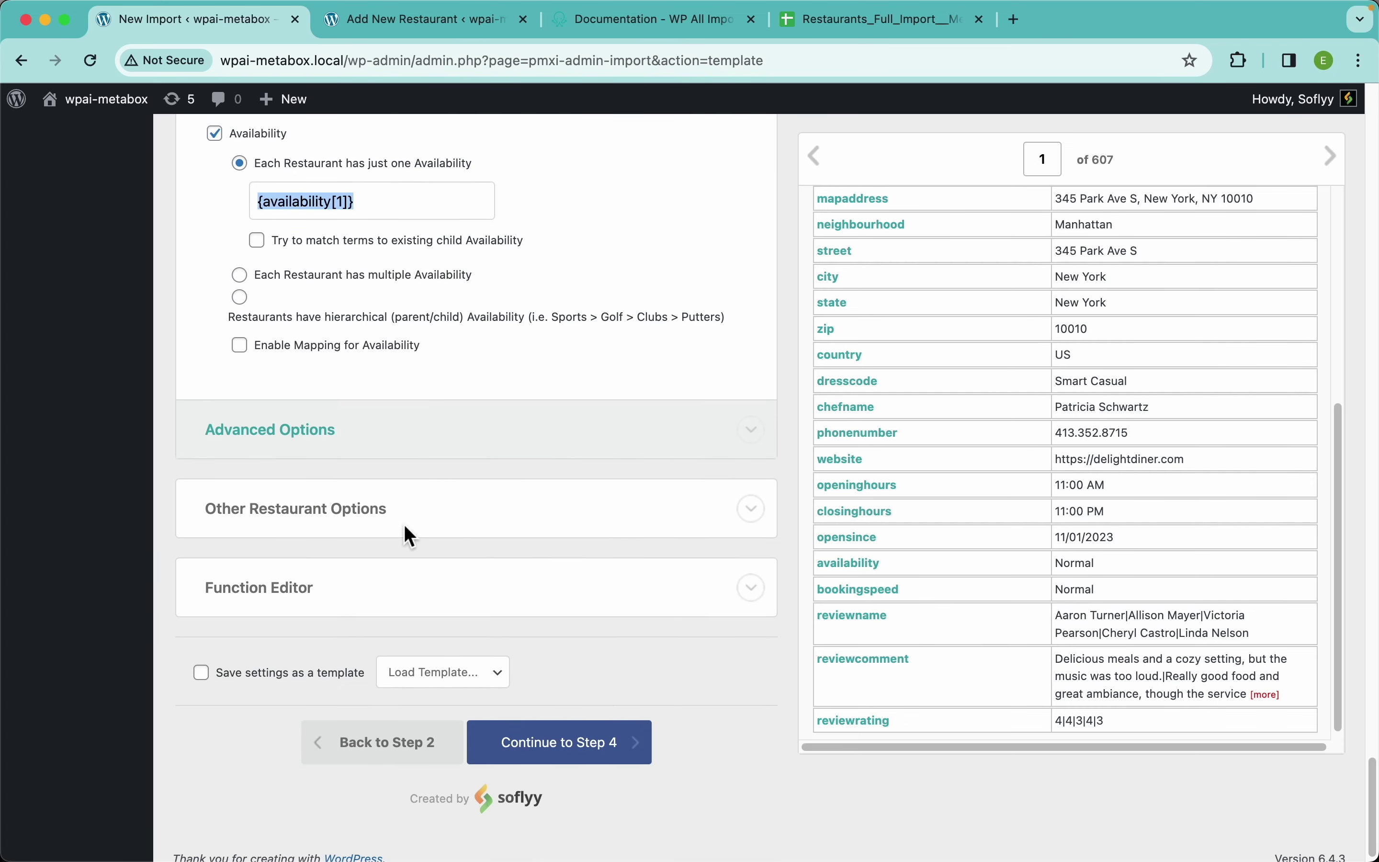
pyautogui.click(433, 532)
pyautogui.scroll(-5, 411, 530)
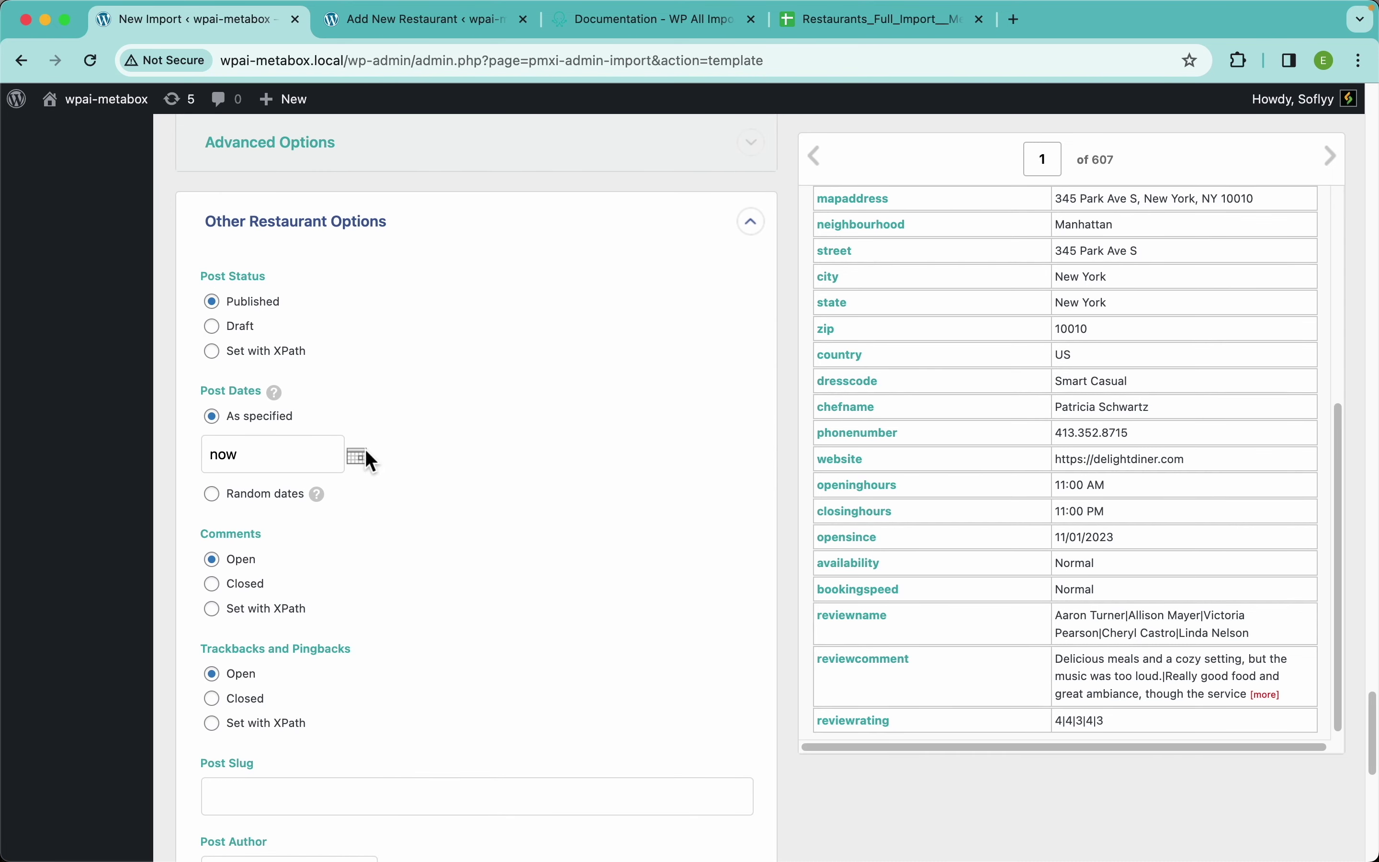
pyautogui.scroll(-5, 558, 551)
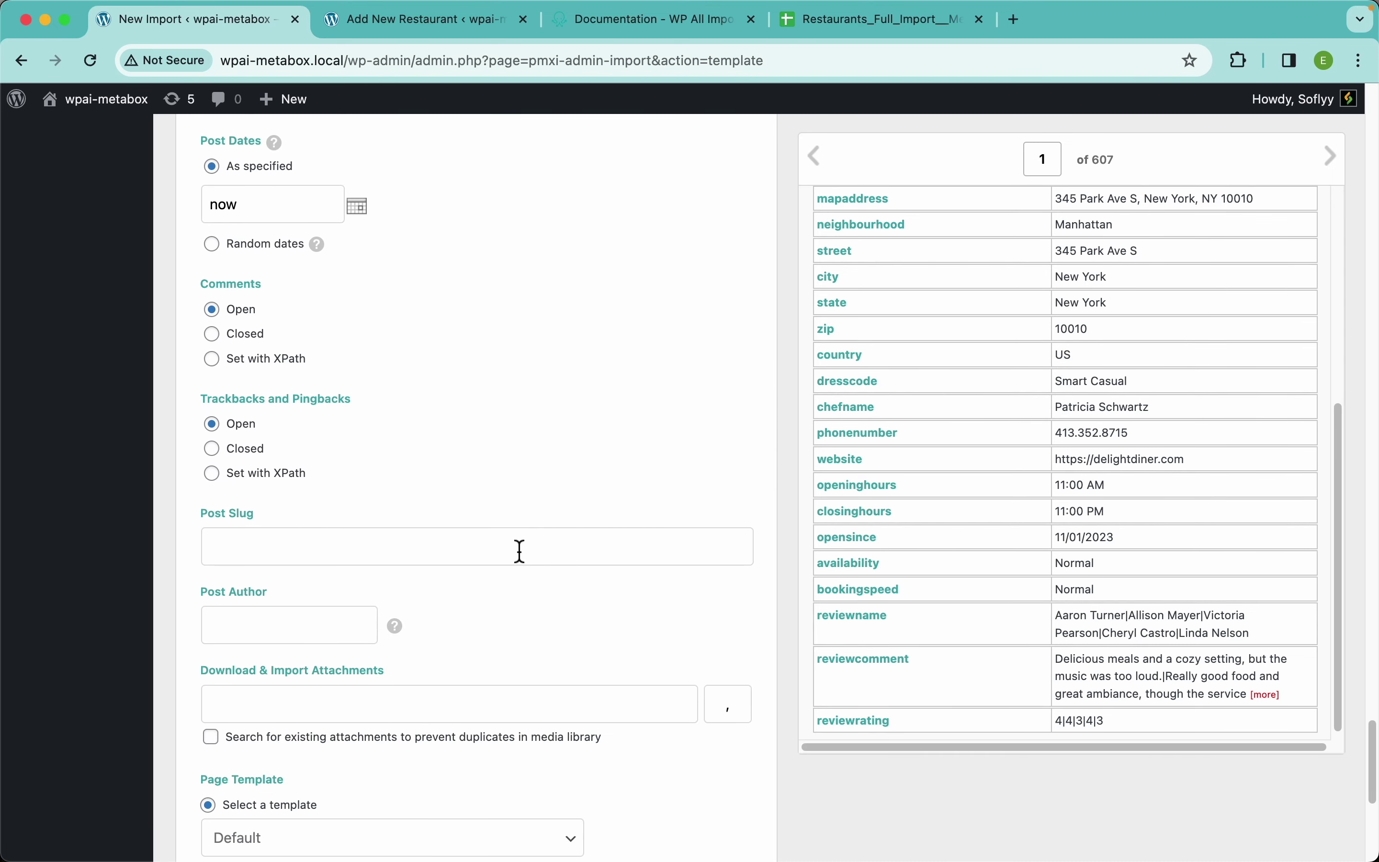
pyautogui.scroll(-10, 483, 595)
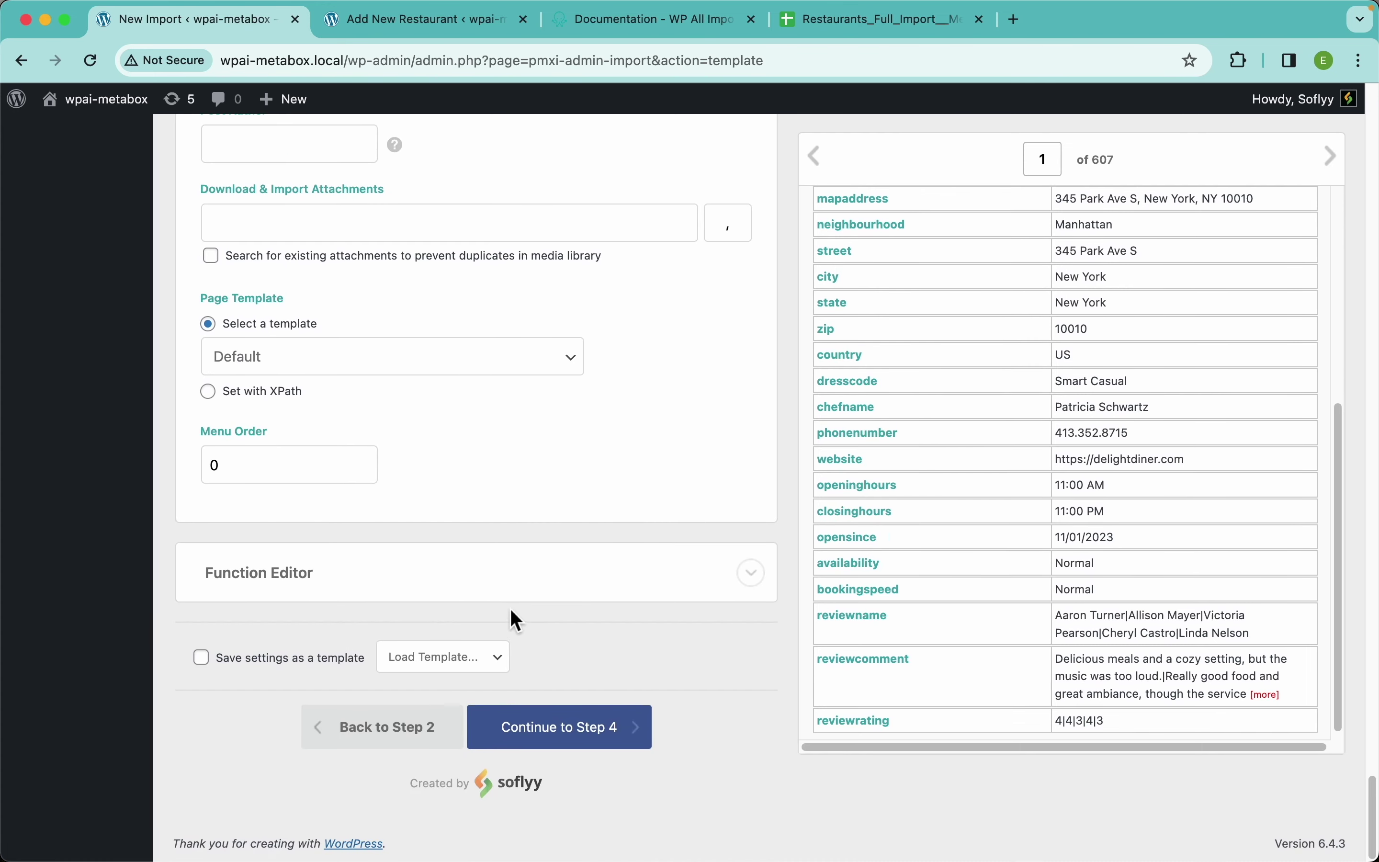
pyautogui.scroll(10, 513, 380)
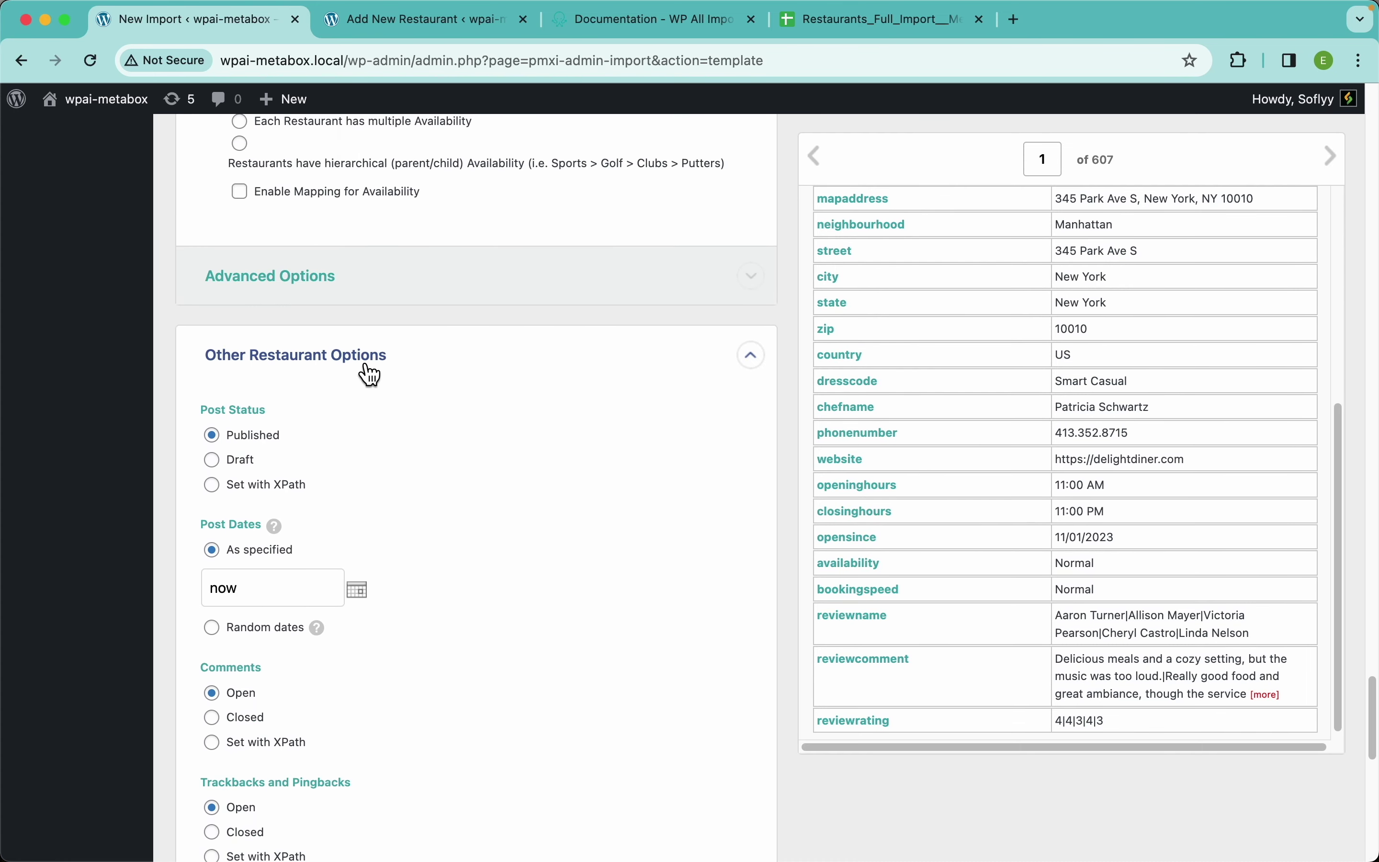
pyautogui.click(367, 368)
# View the empty Function Editor and the WP All Import documentation page, then return to the import and collapse the editor.
pyautogui.click(338, 593)
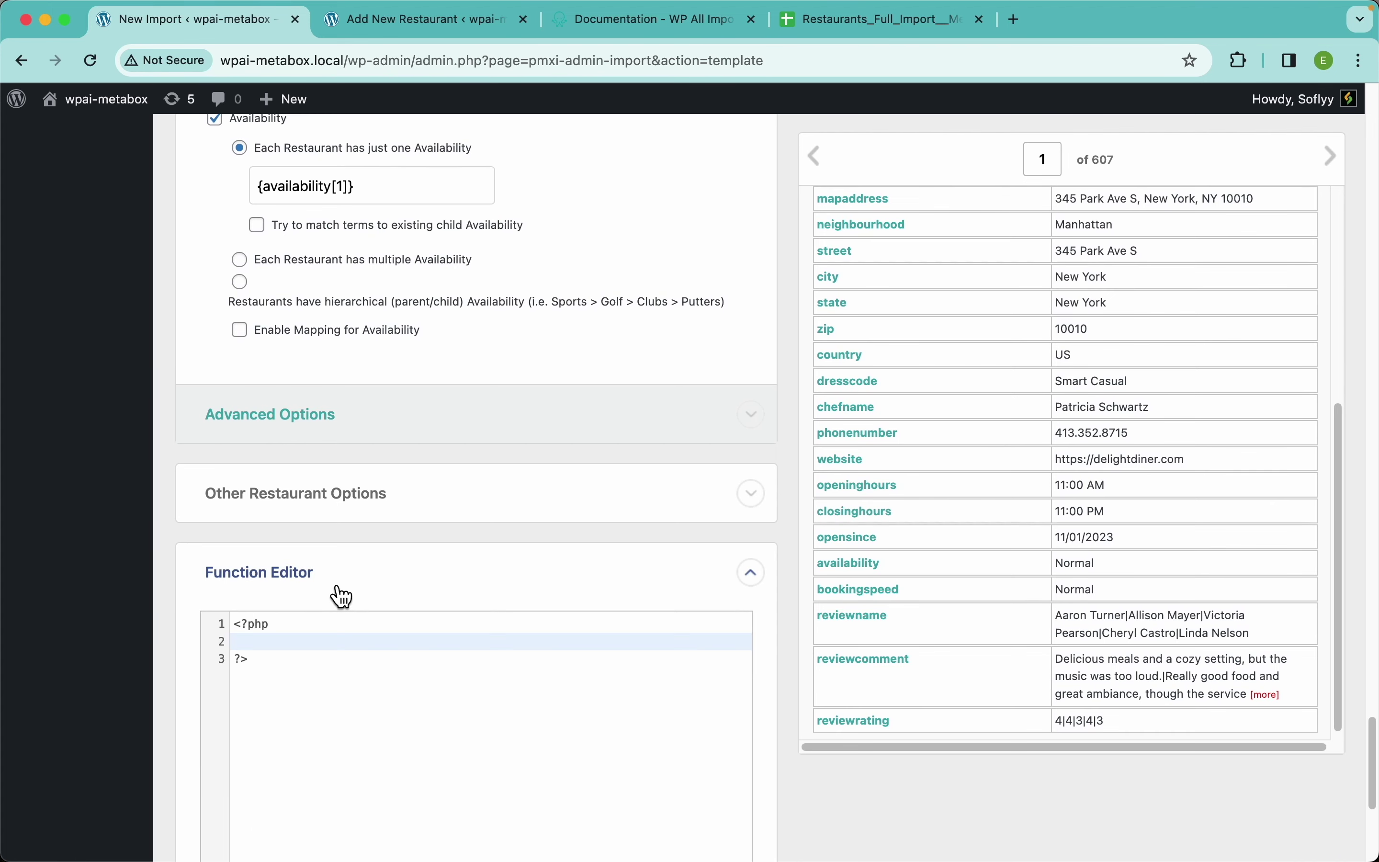
pyautogui.scroll(-5, 518, 530)
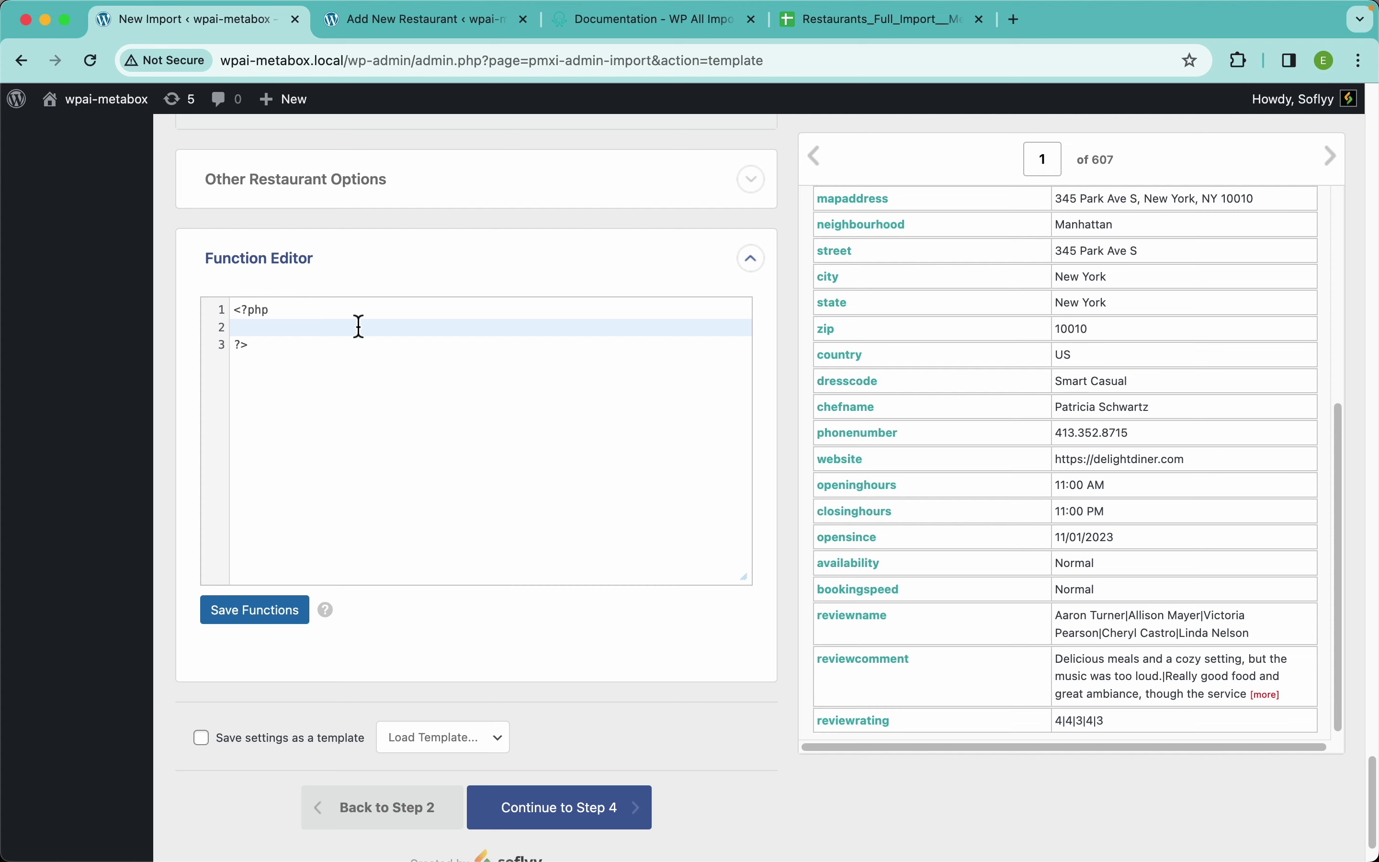
pyautogui.click(626, 23)
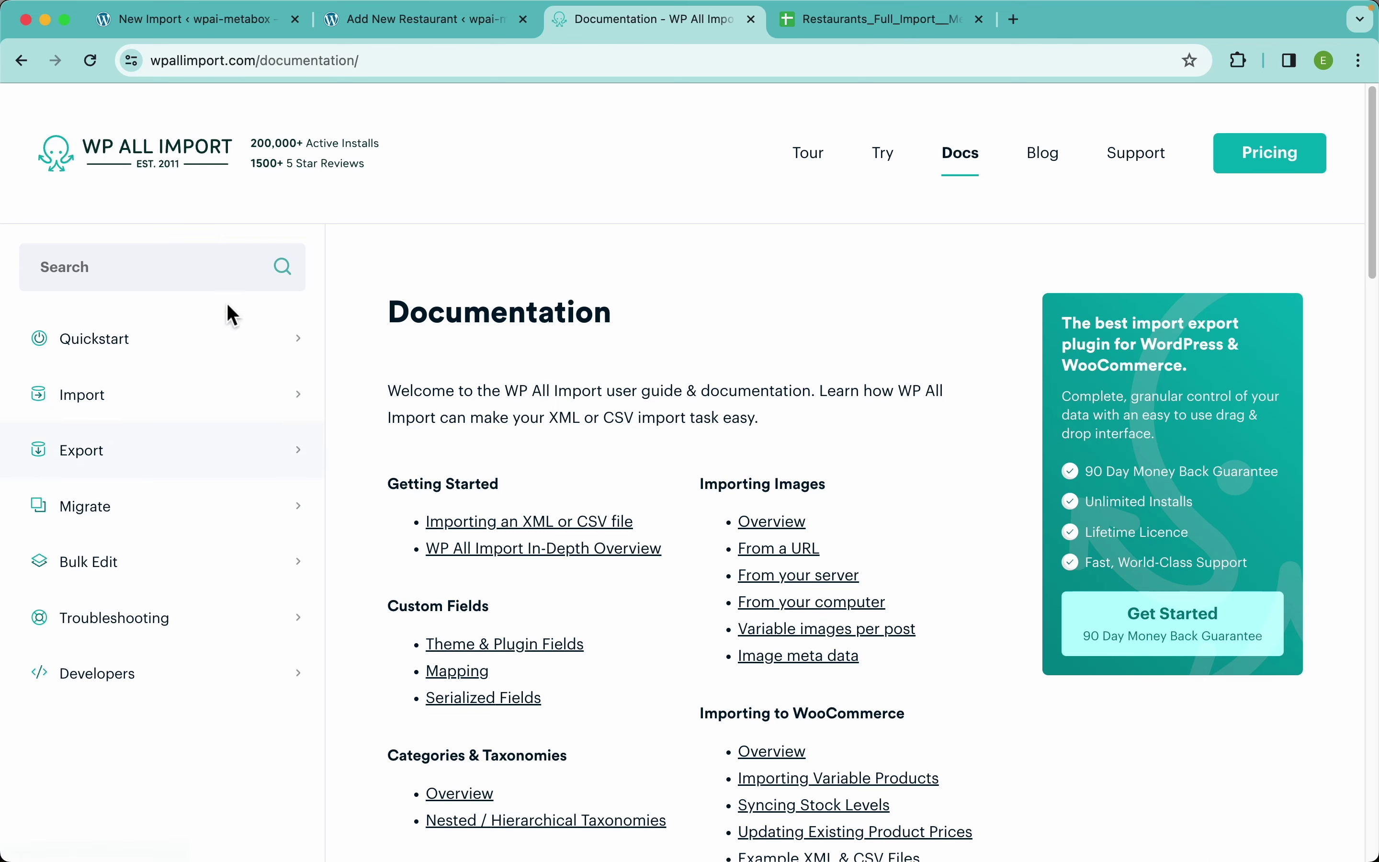
pyautogui.click(219, 23)
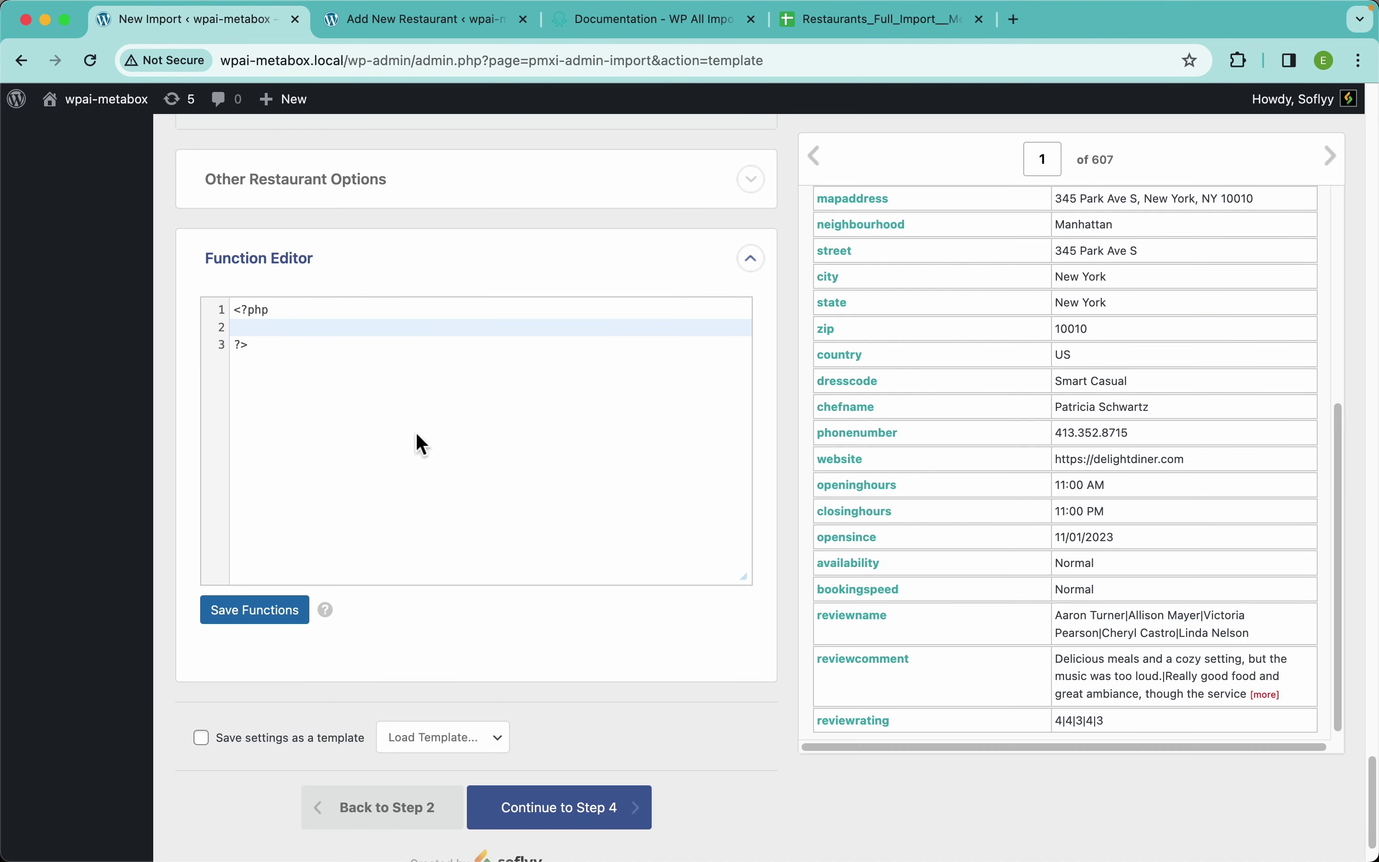
pyautogui.click(345, 268)
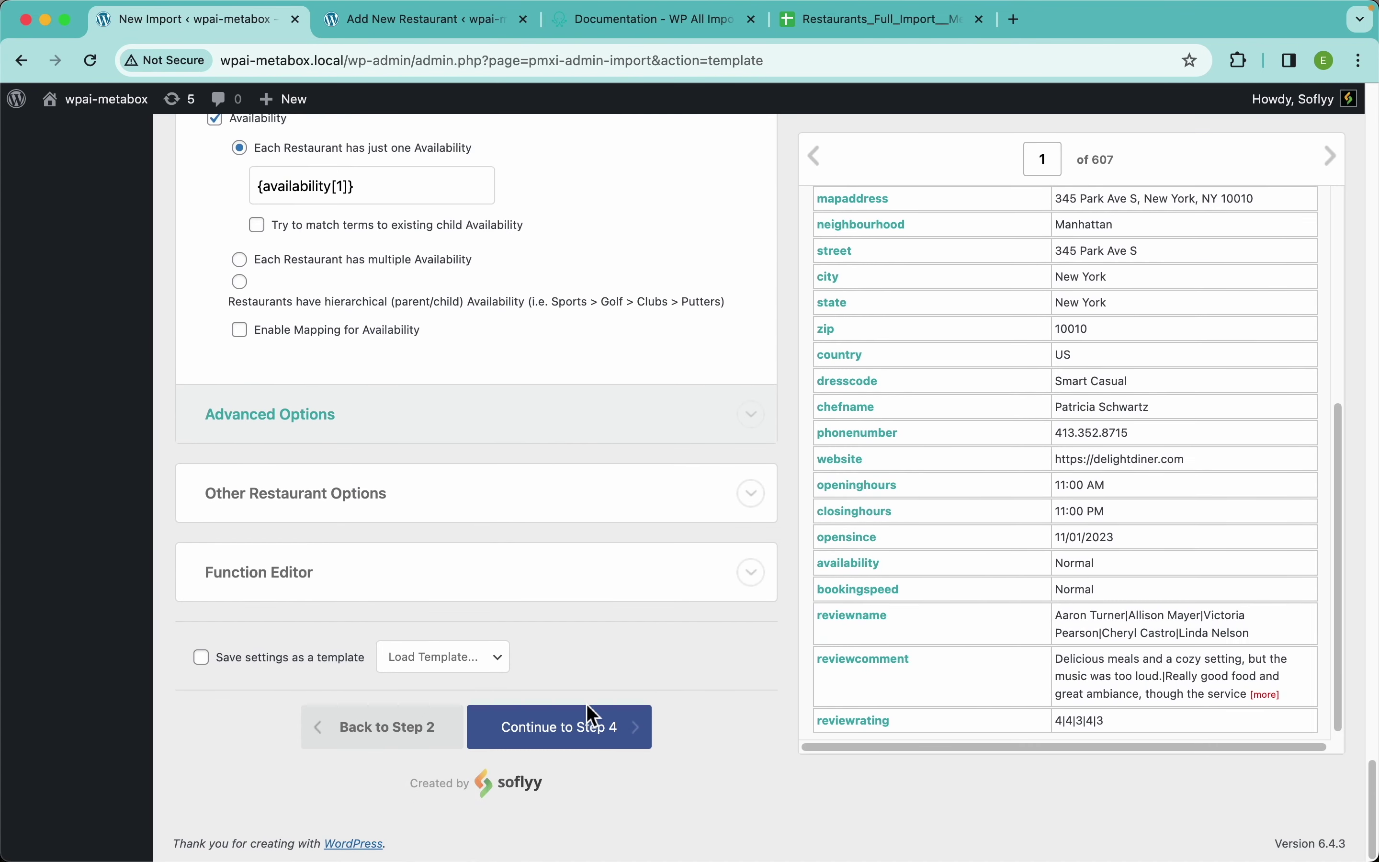
# Continue to Step 4 and auto-detect the Unique Identifier as {name[1]}.
pyautogui.click(651, 747)
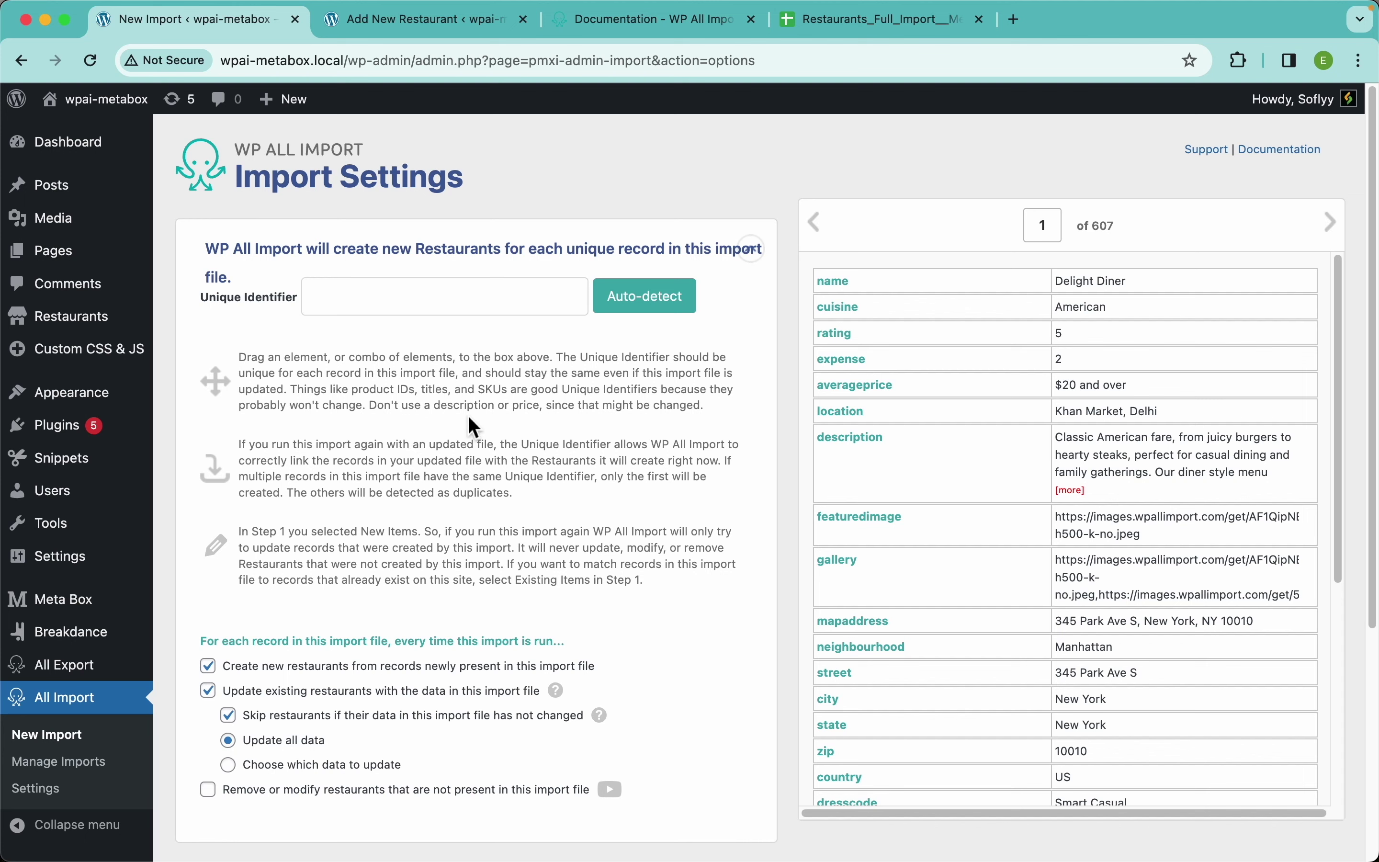
pyautogui.click(664, 288)
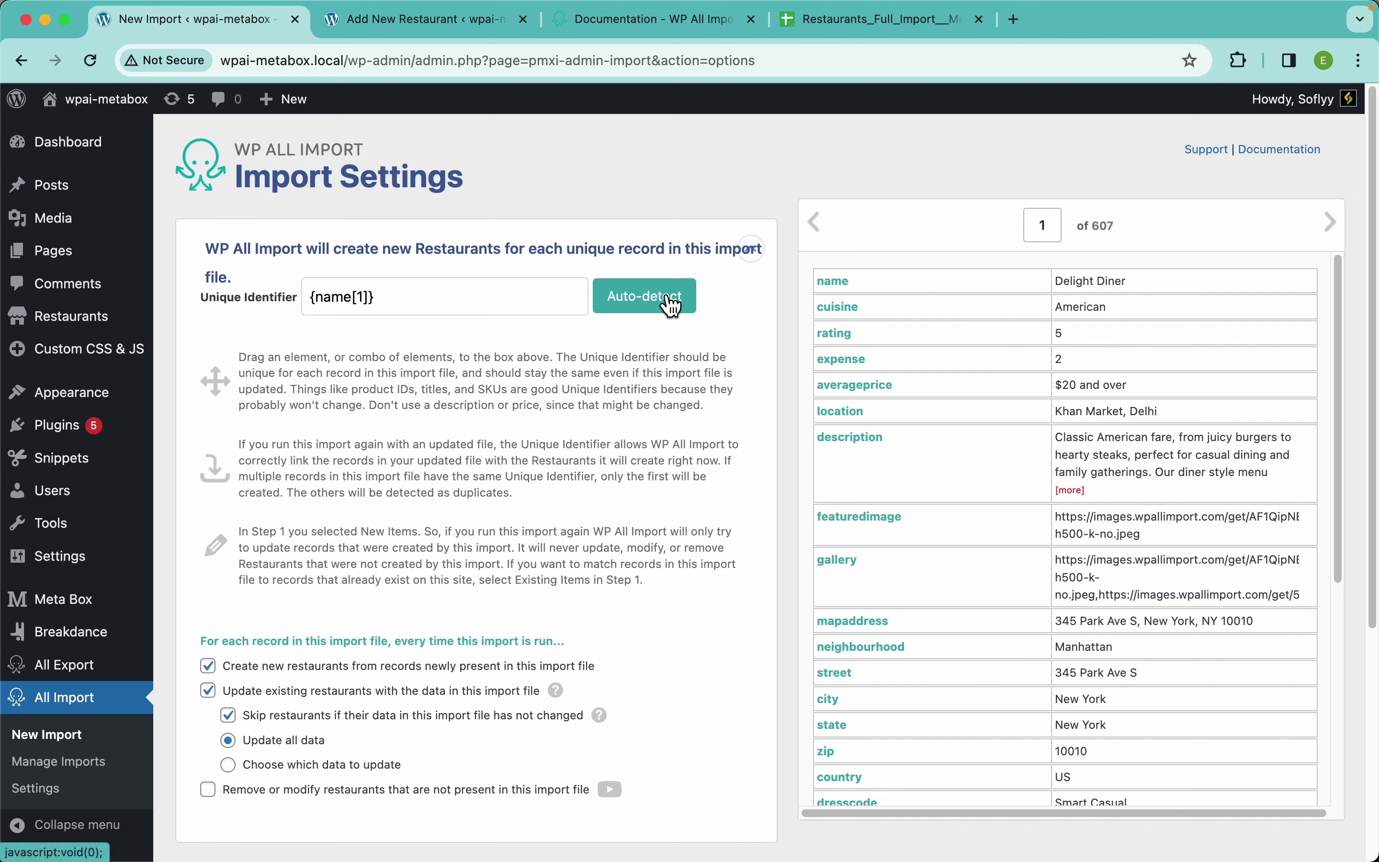
# Turn the options for creating new restaurants and updating existing restaurants off and back on.
pyautogui.scroll(-5, 704, 523)
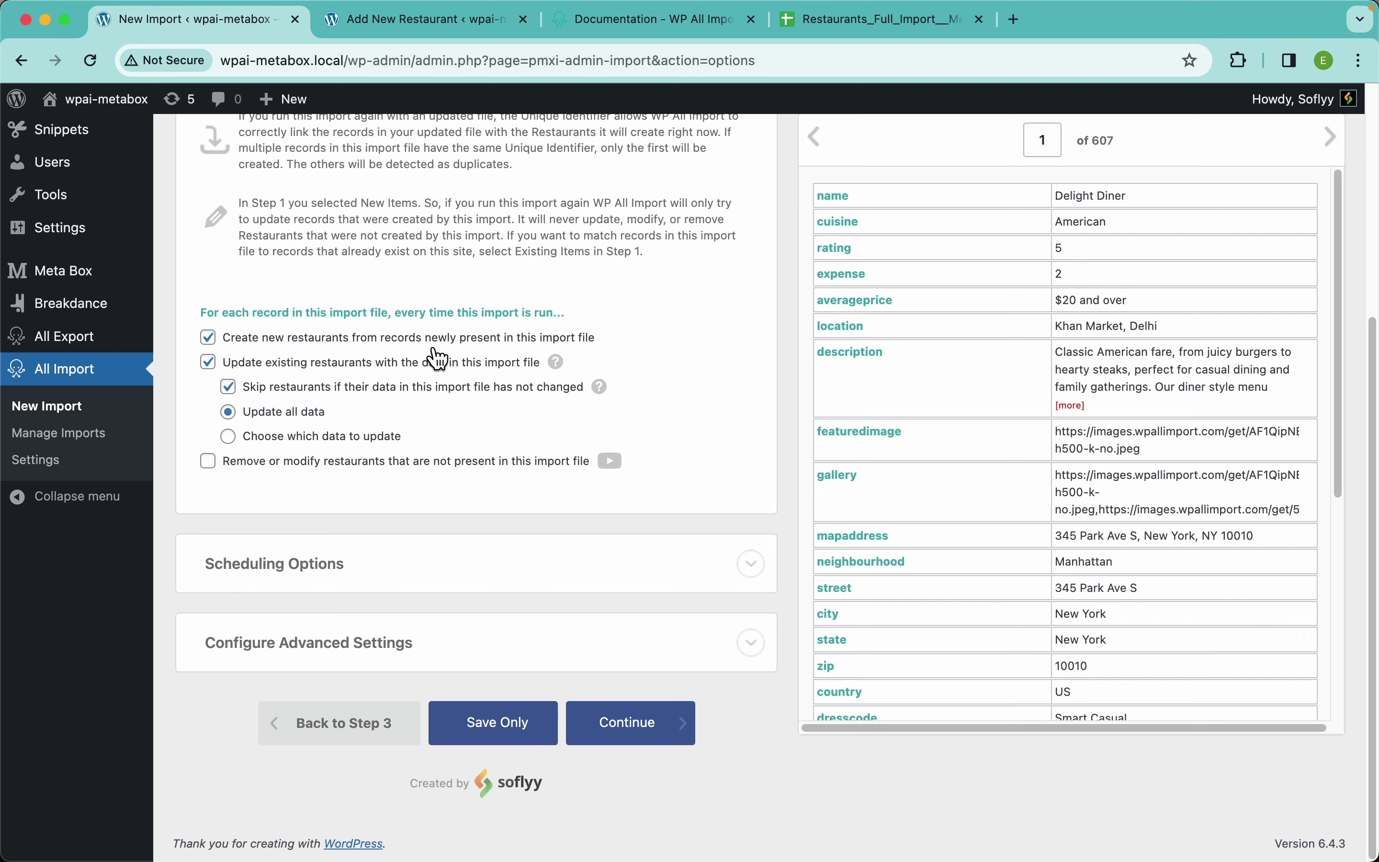
pyautogui.click(512, 340)
pyautogui.click(299, 341)
pyautogui.click(285, 363)
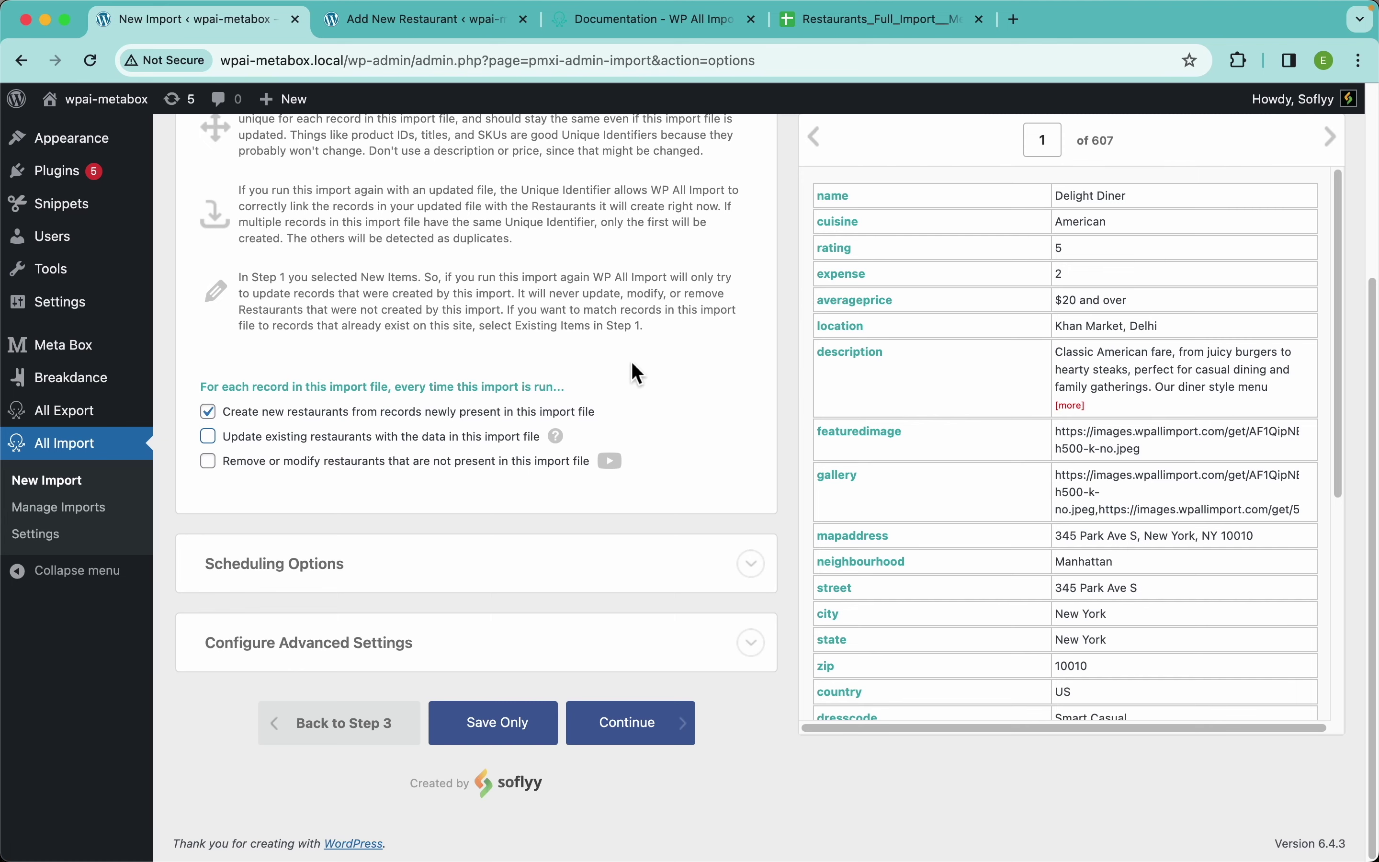
pyautogui.click(459, 439)
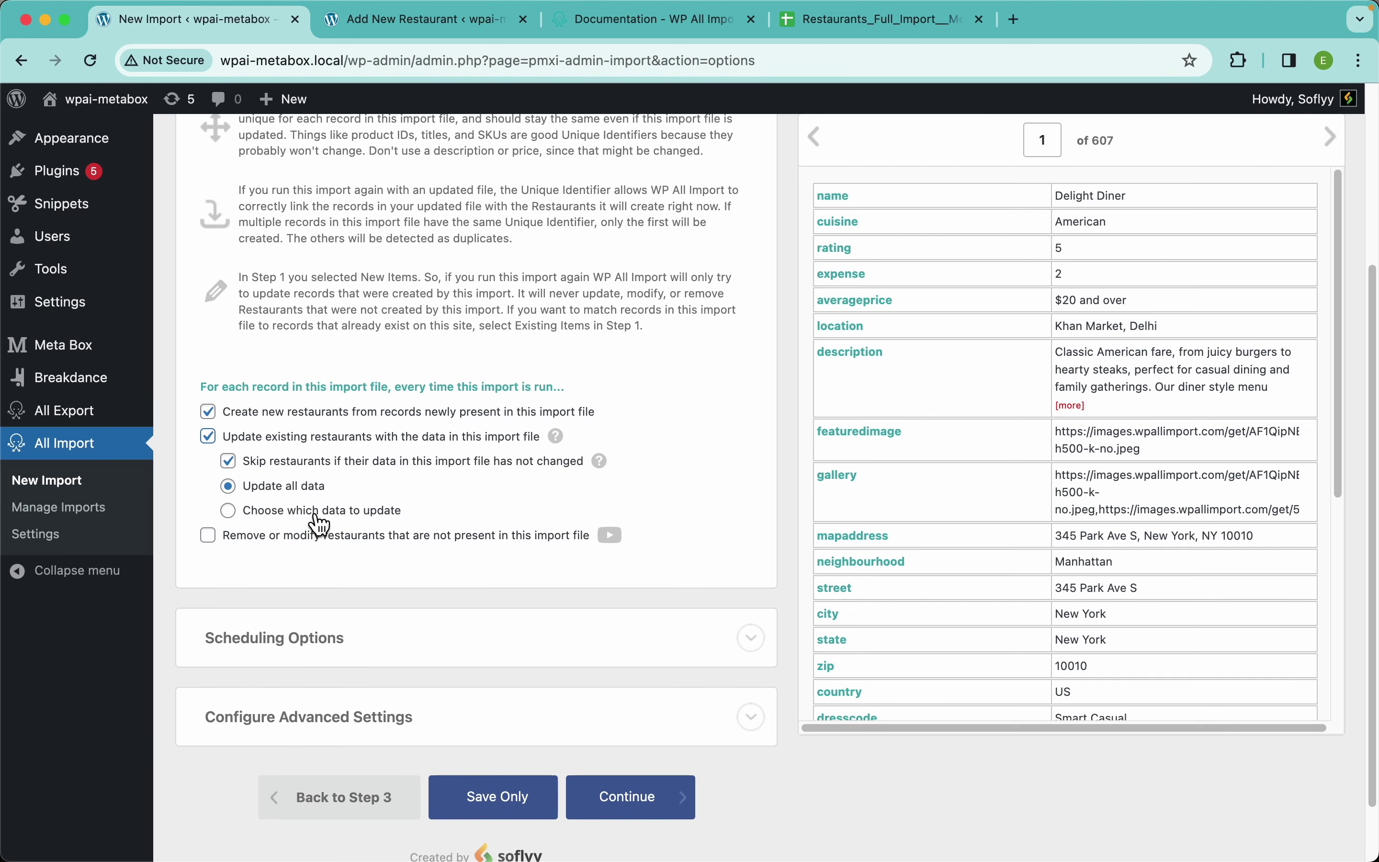
# Try restricting updates of existing restaurants to Images only, and go back to Update all data.
pyautogui.click(318, 511)
pyautogui.scroll(-5, 410, 482)
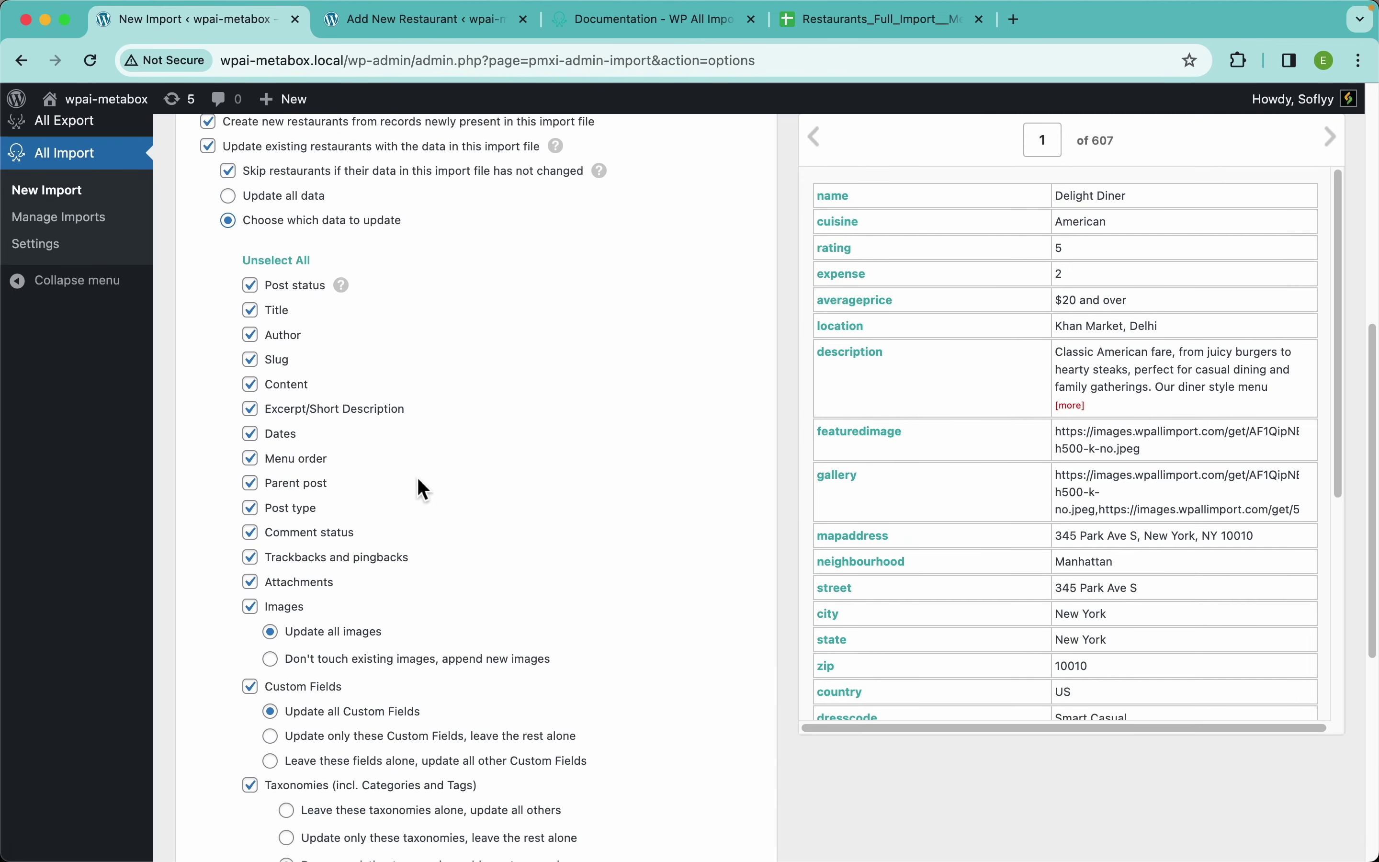
pyautogui.click(288, 263)
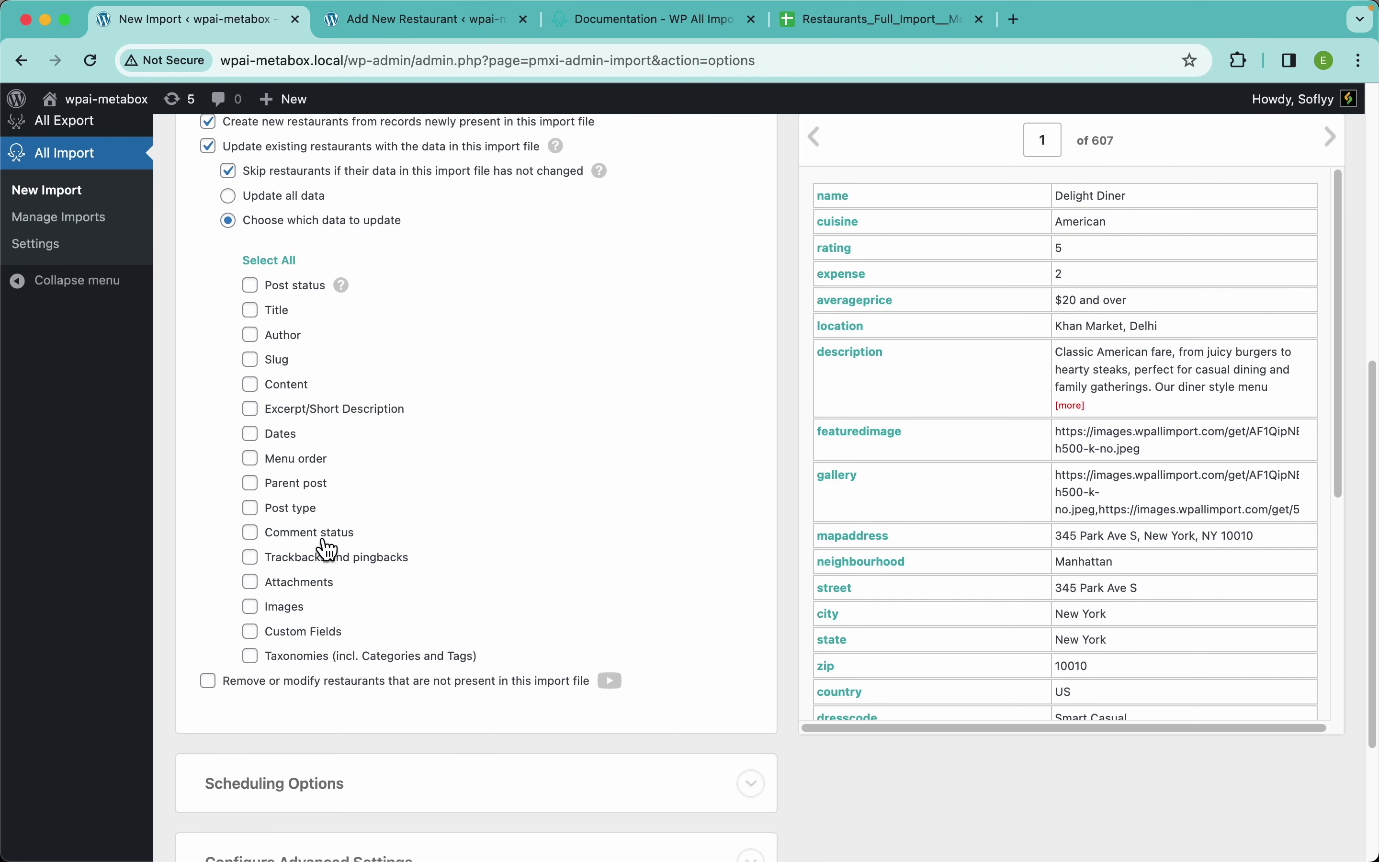
pyautogui.click(288, 607)
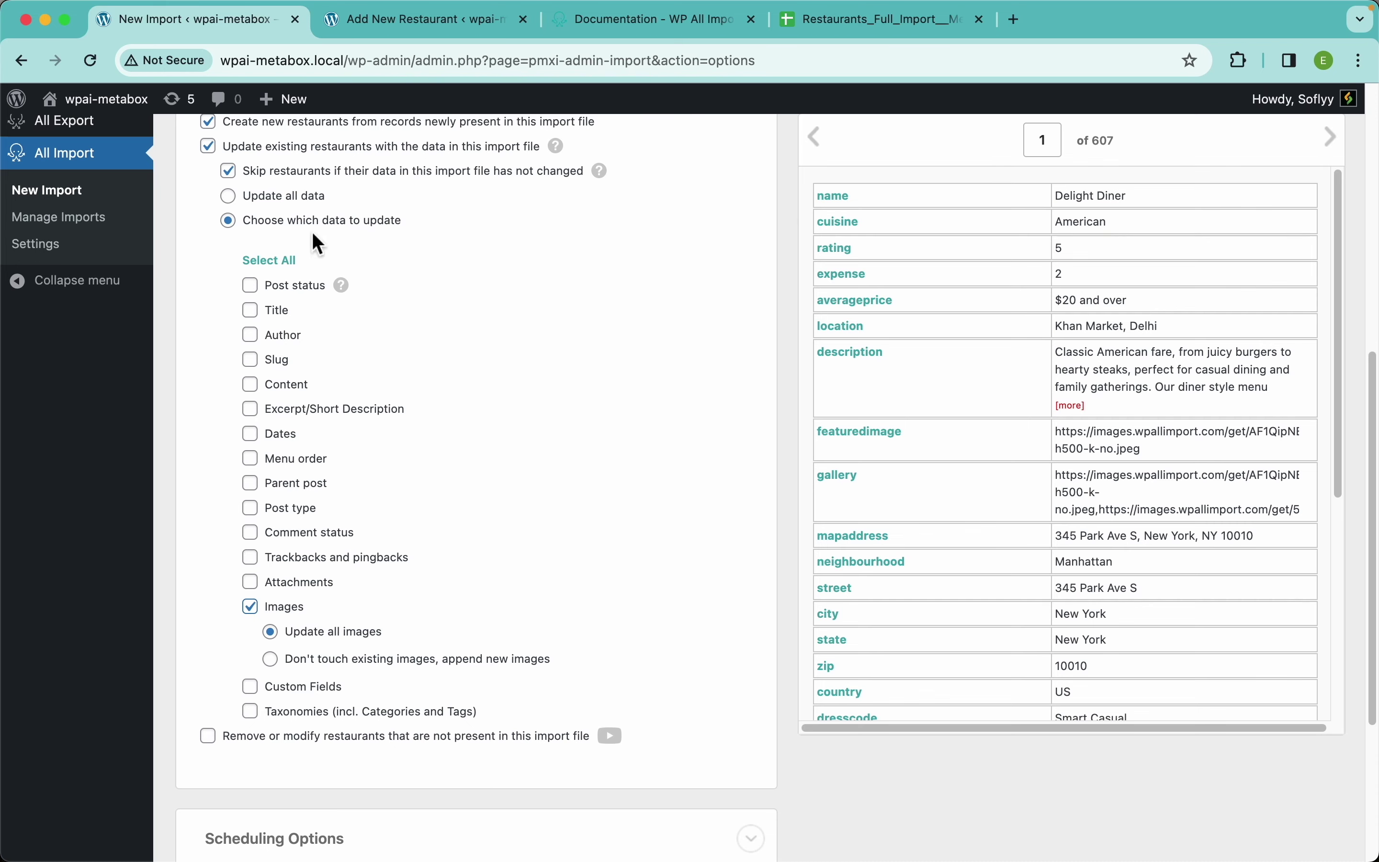
pyautogui.click(270, 260)
pyautogui.click(308, 195)
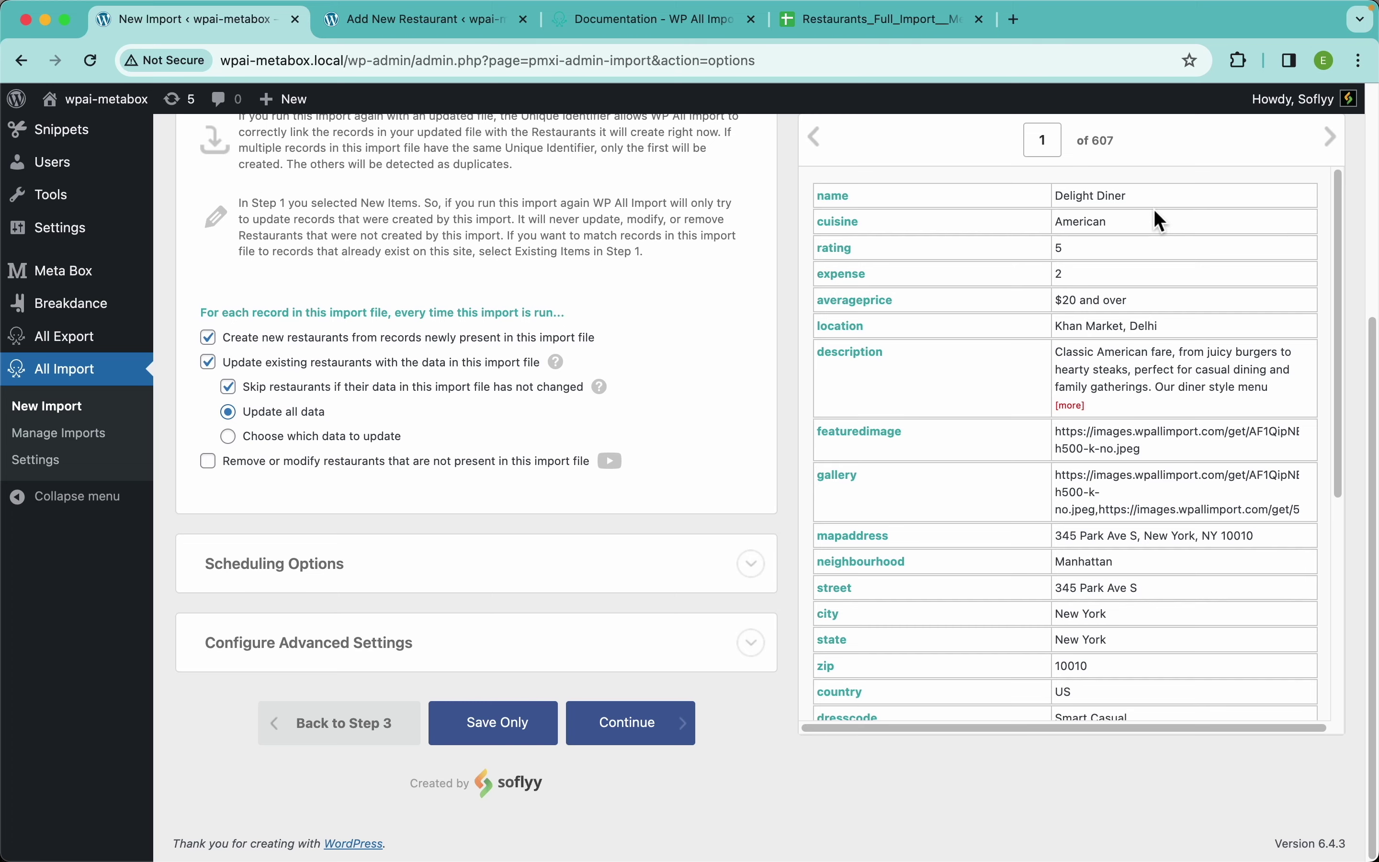
# Highlight rows 7 to 14 in the Restaurants_Full_Import__MetaBox sheet as an example of removable records, and return to the import settings.
pyautogui.click(848, 32)
pyautogui.click(861, 649)
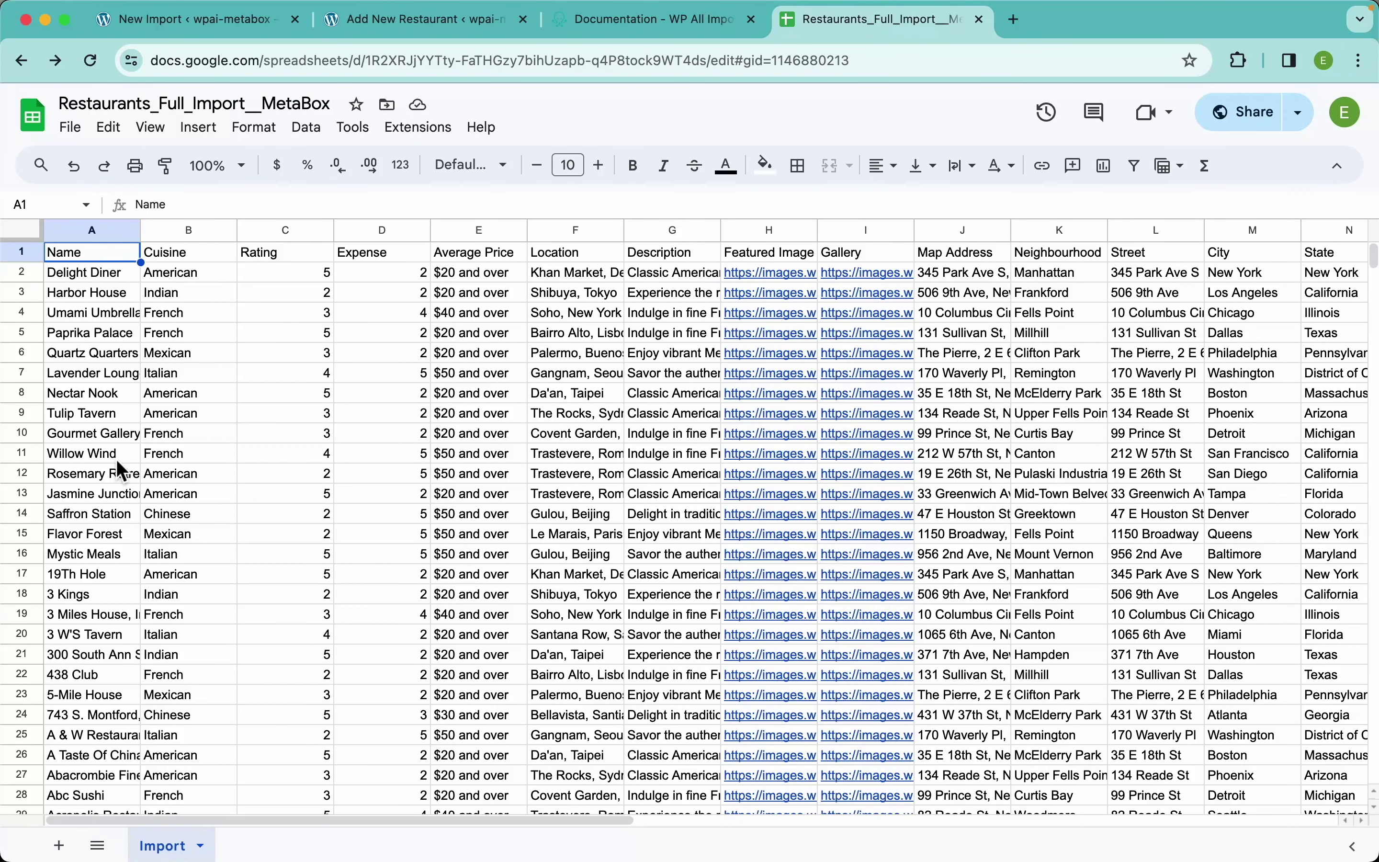
pyautogui.moveTo(23, 373); pyautogui.dragTo(23, 512)
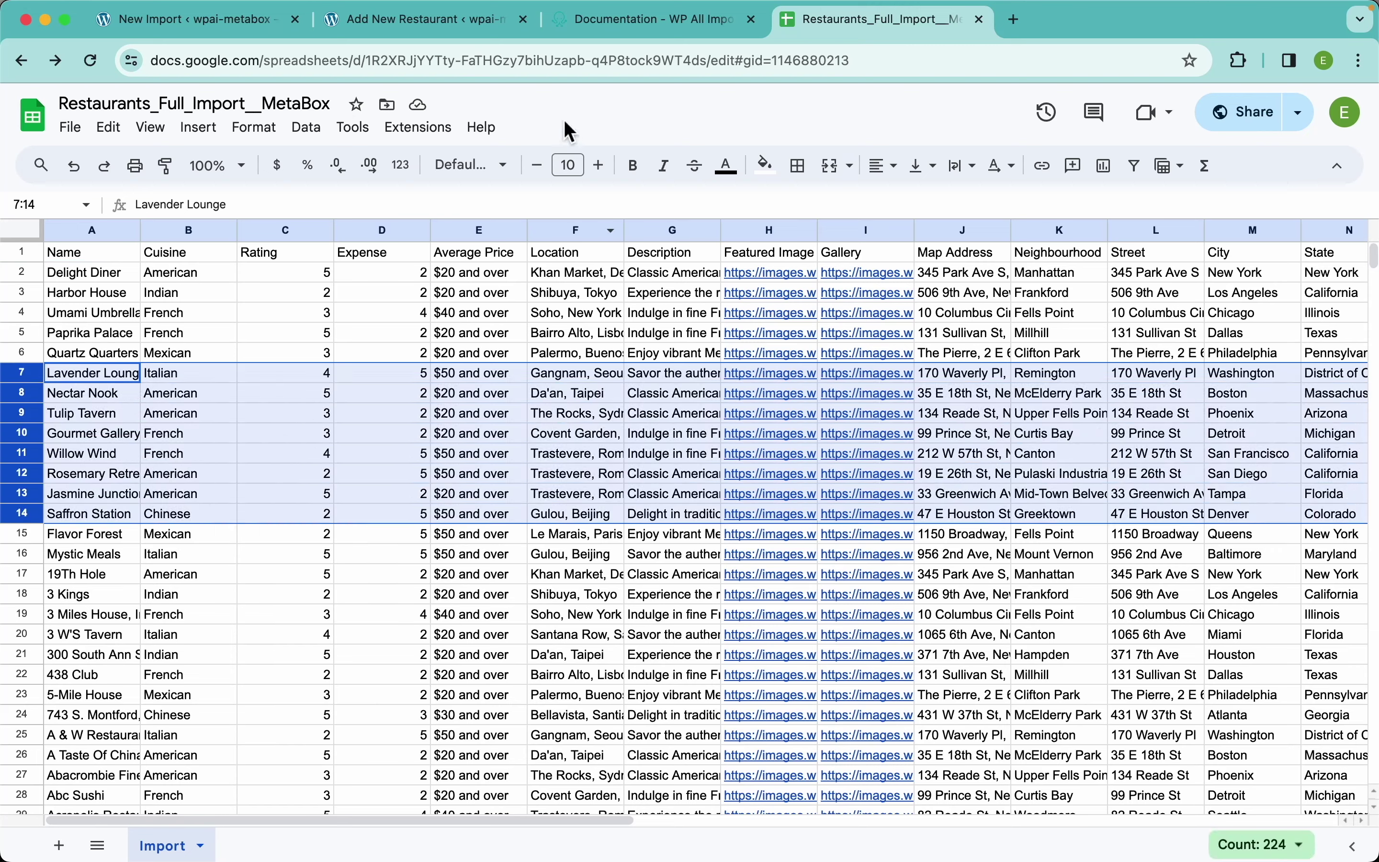
pyautogui.click(240, 22)
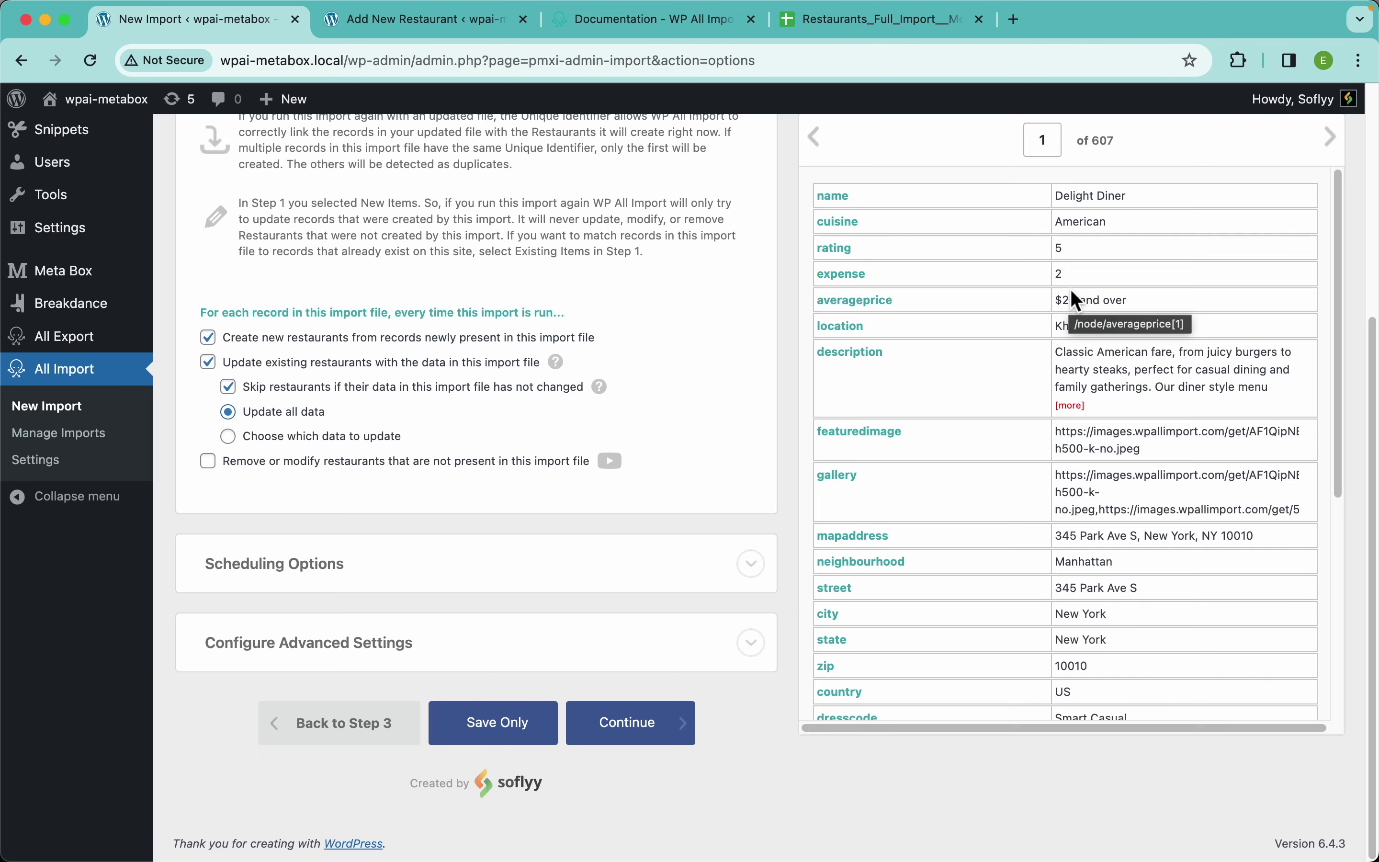
pyautogui.click(877, 20)
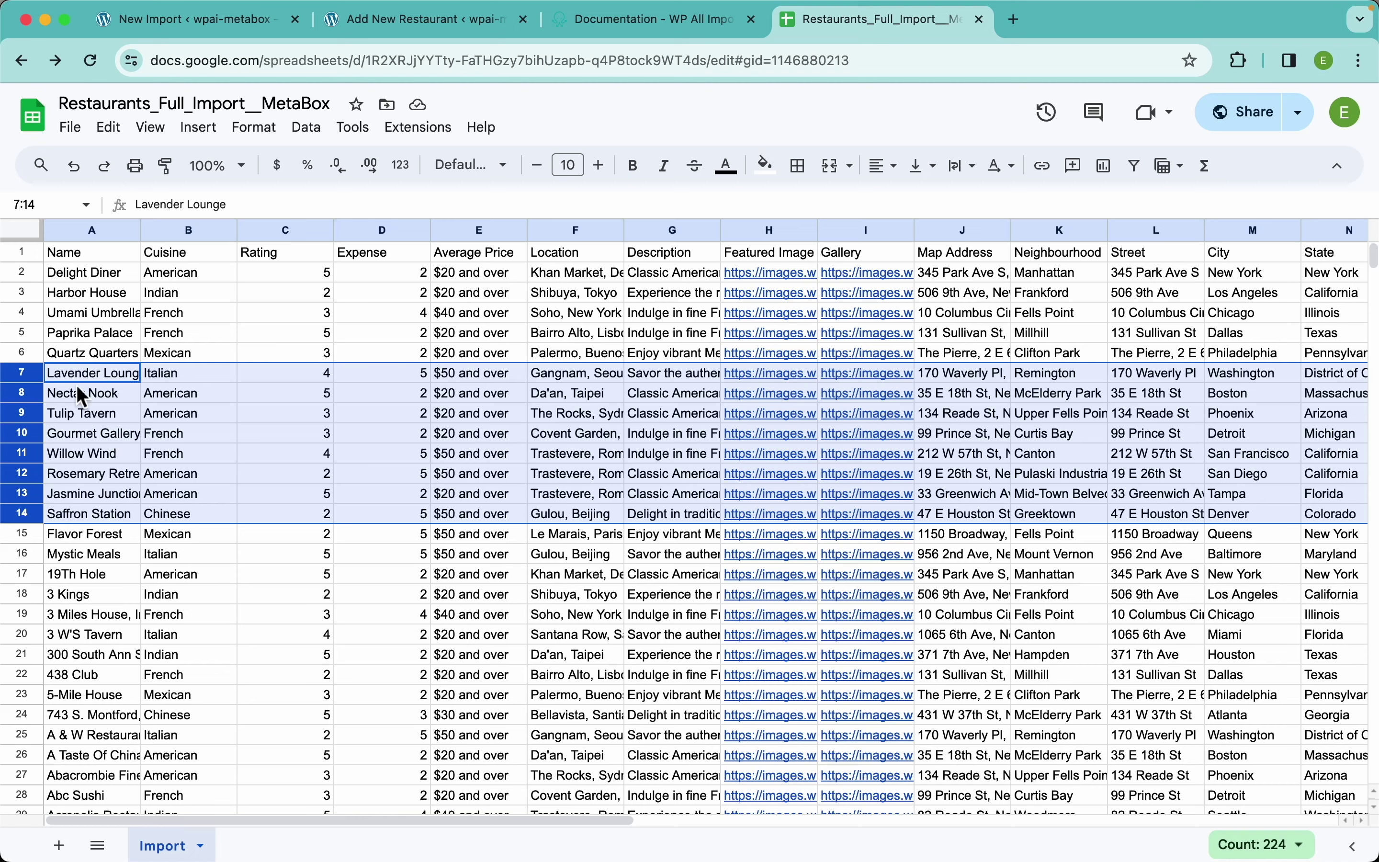
pyautogui.click(228, 38)
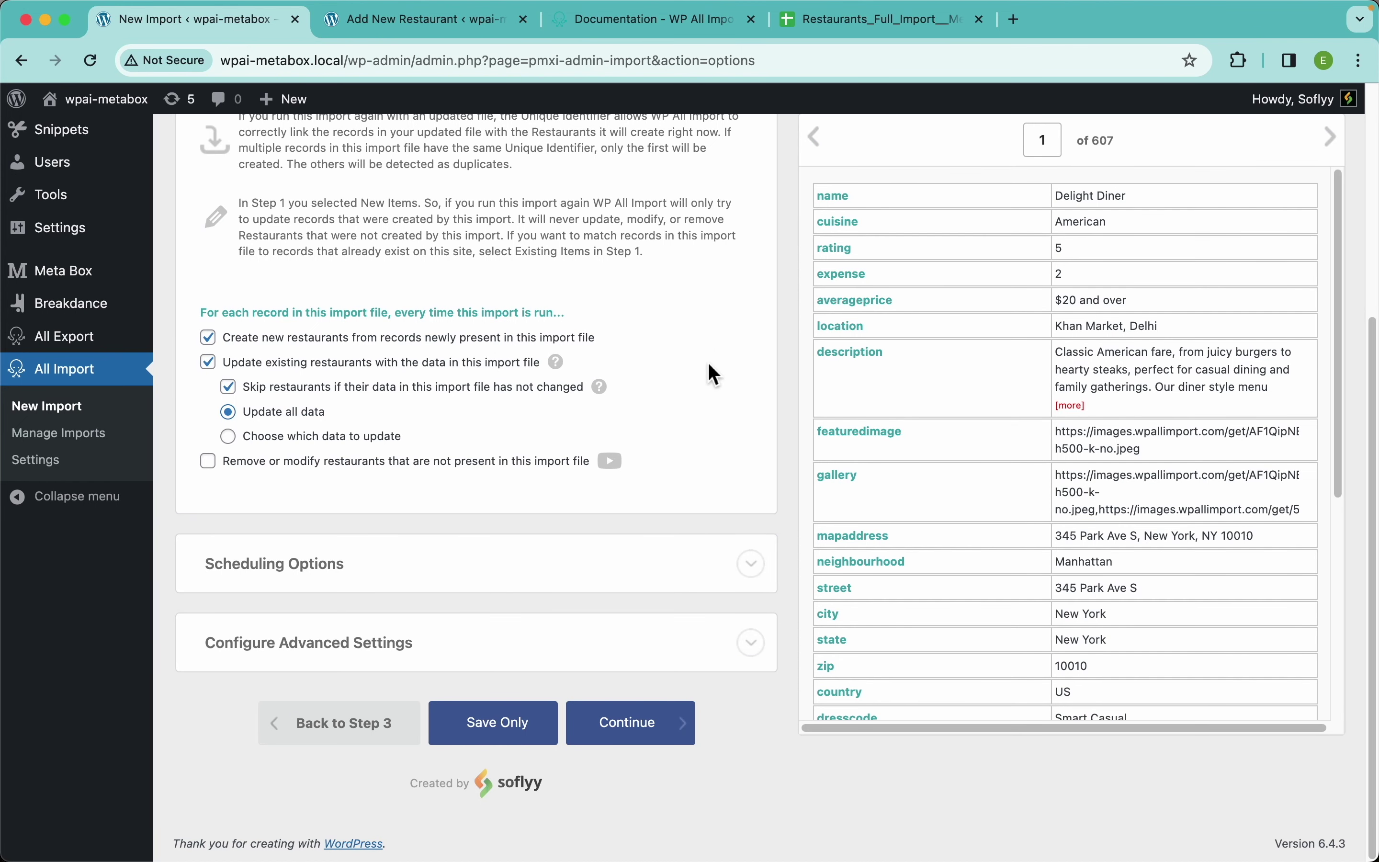
# Enable removing or modifying restaurants not present in the import file, and enable setting custom fields for removed restaurants.
pyautogui.click(352, 467)
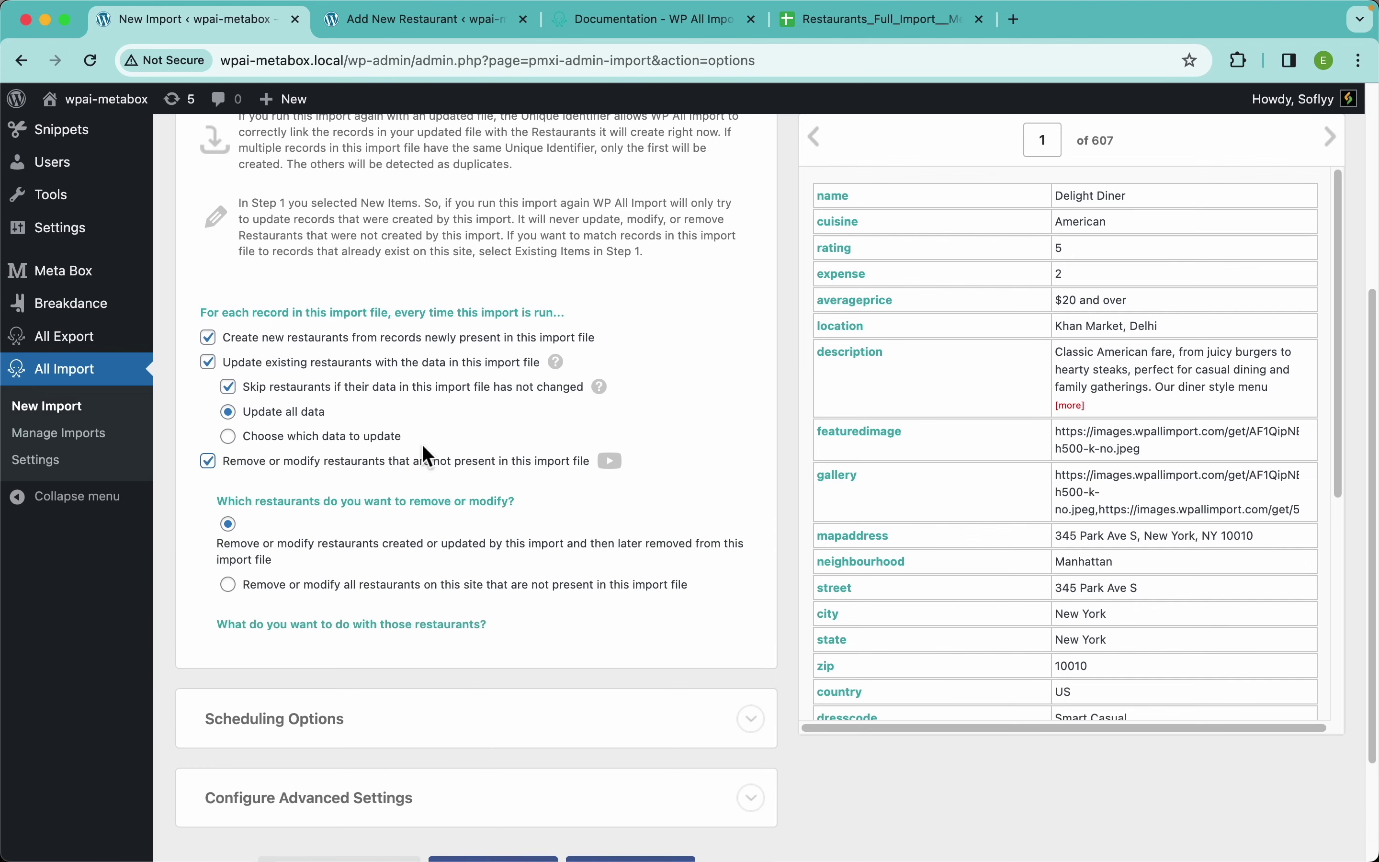
pyautogui.scroll(-4, 445, 450)
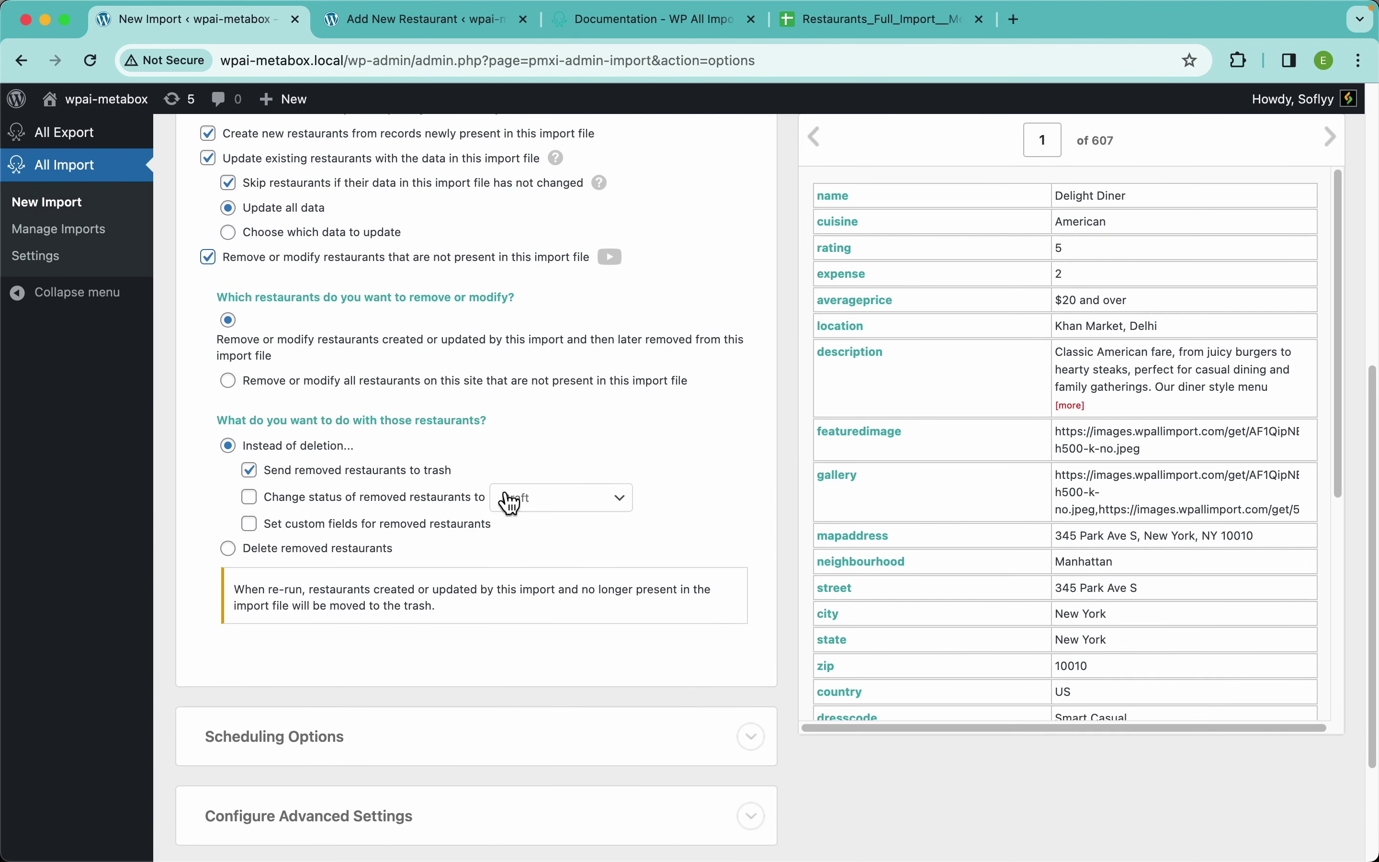
pyautogui.click(546, 498)
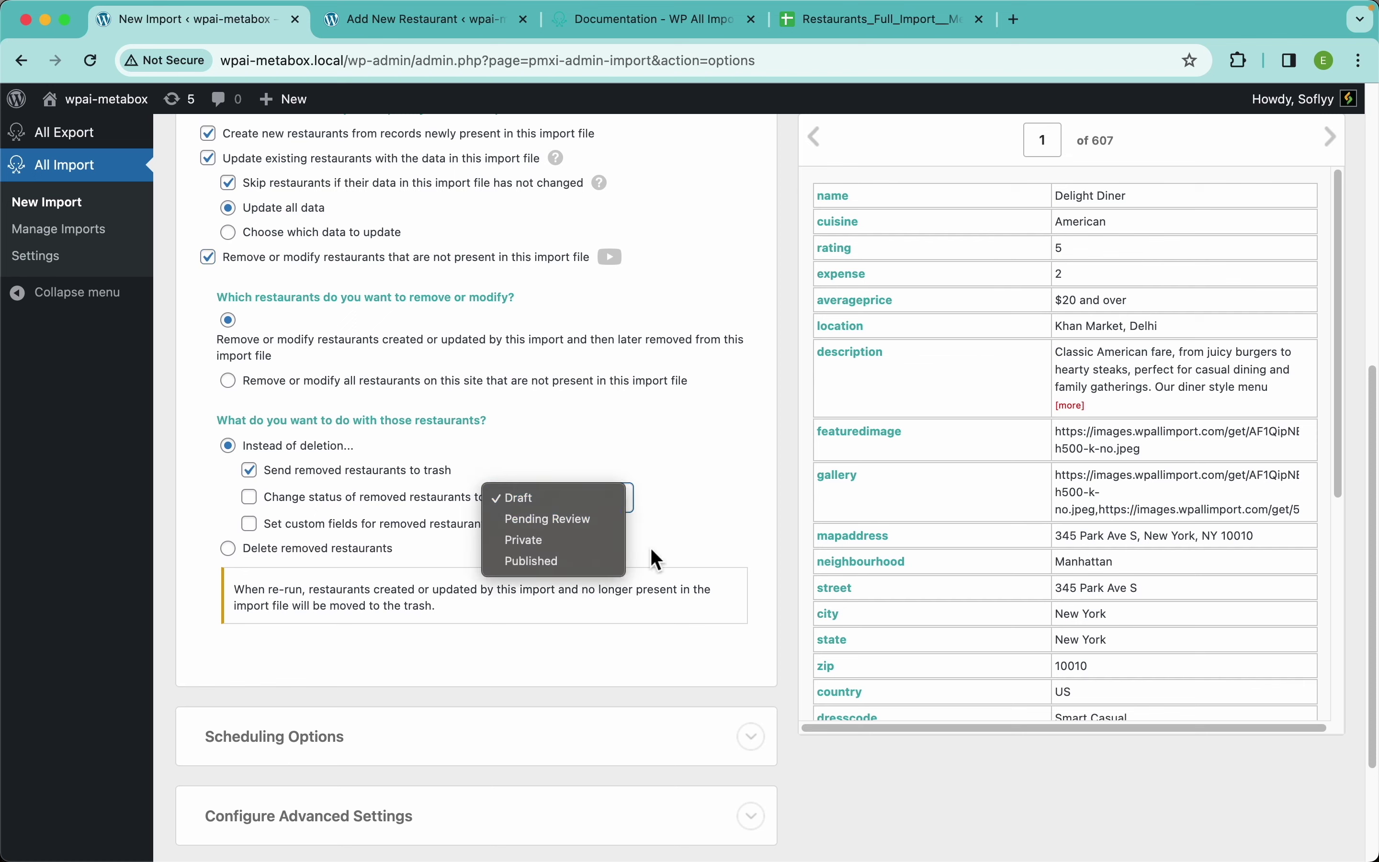
pyautogui.click(687, 539)
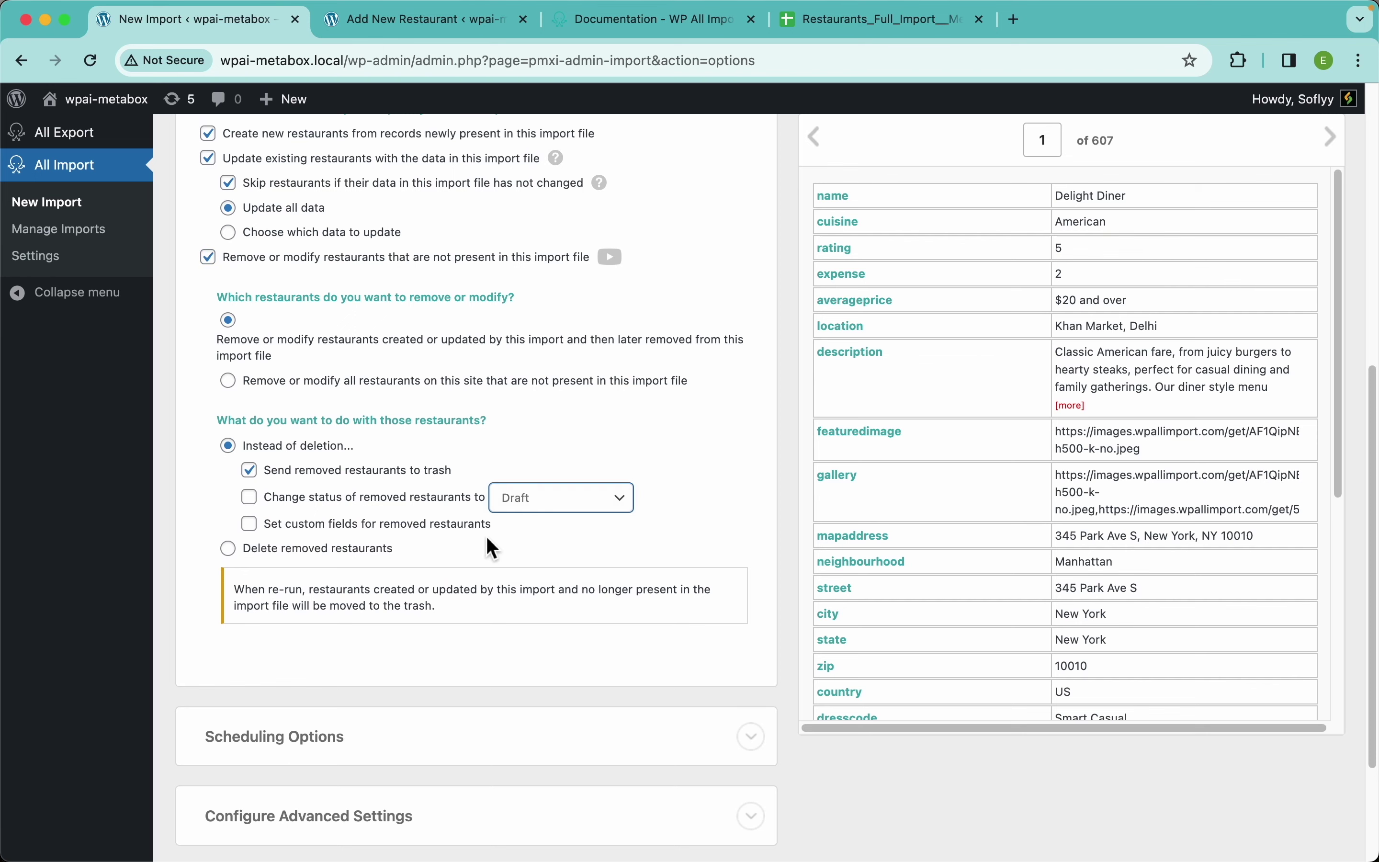
pyautogui.click(432, 525)
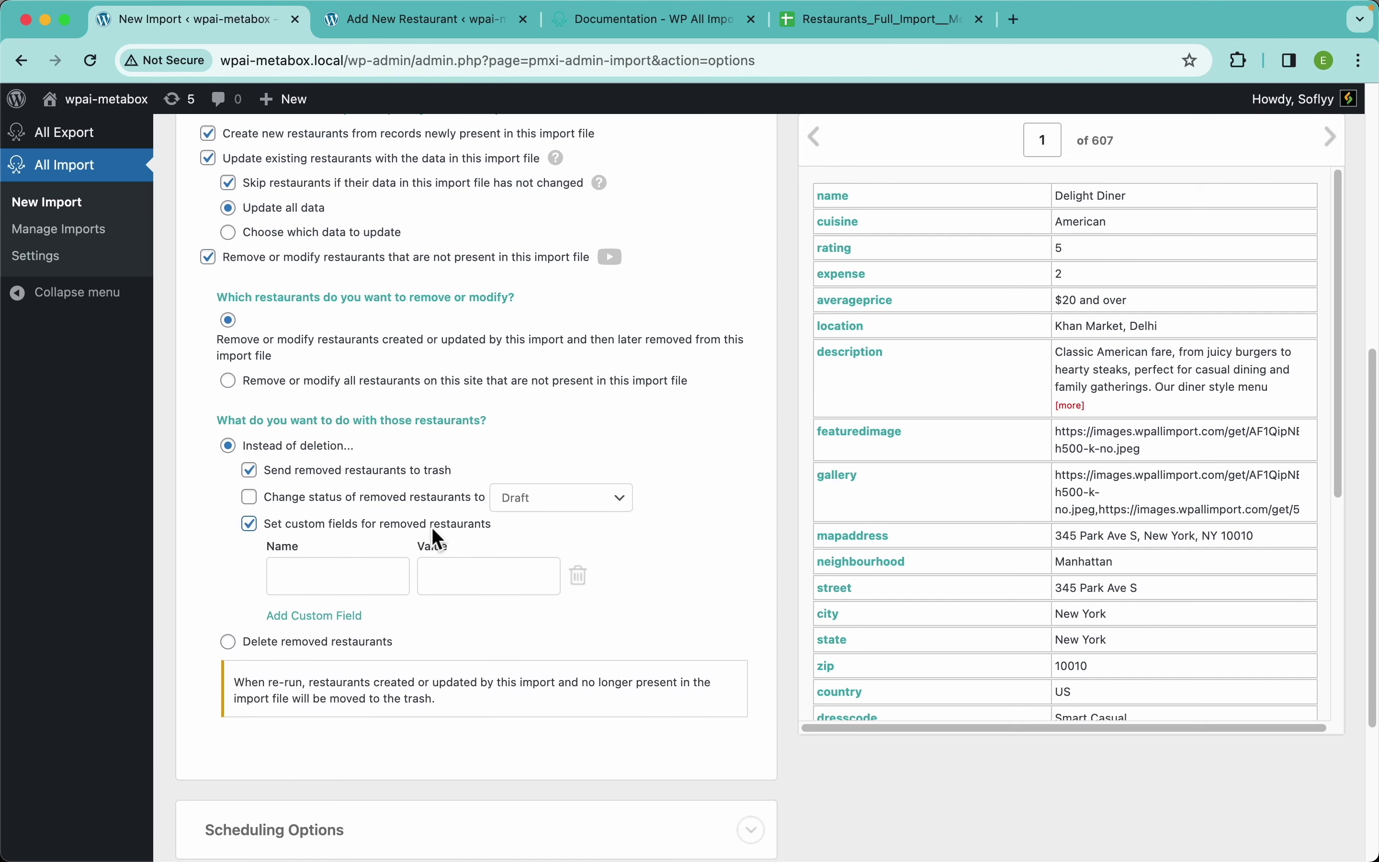
# Try deleting removed restaurants instead of sending them to trash, considering the options for their attached files and images.
pyautogui.click(351, 580)
pyautogui.click(500, 587)
pyautogui.click(295, 647)
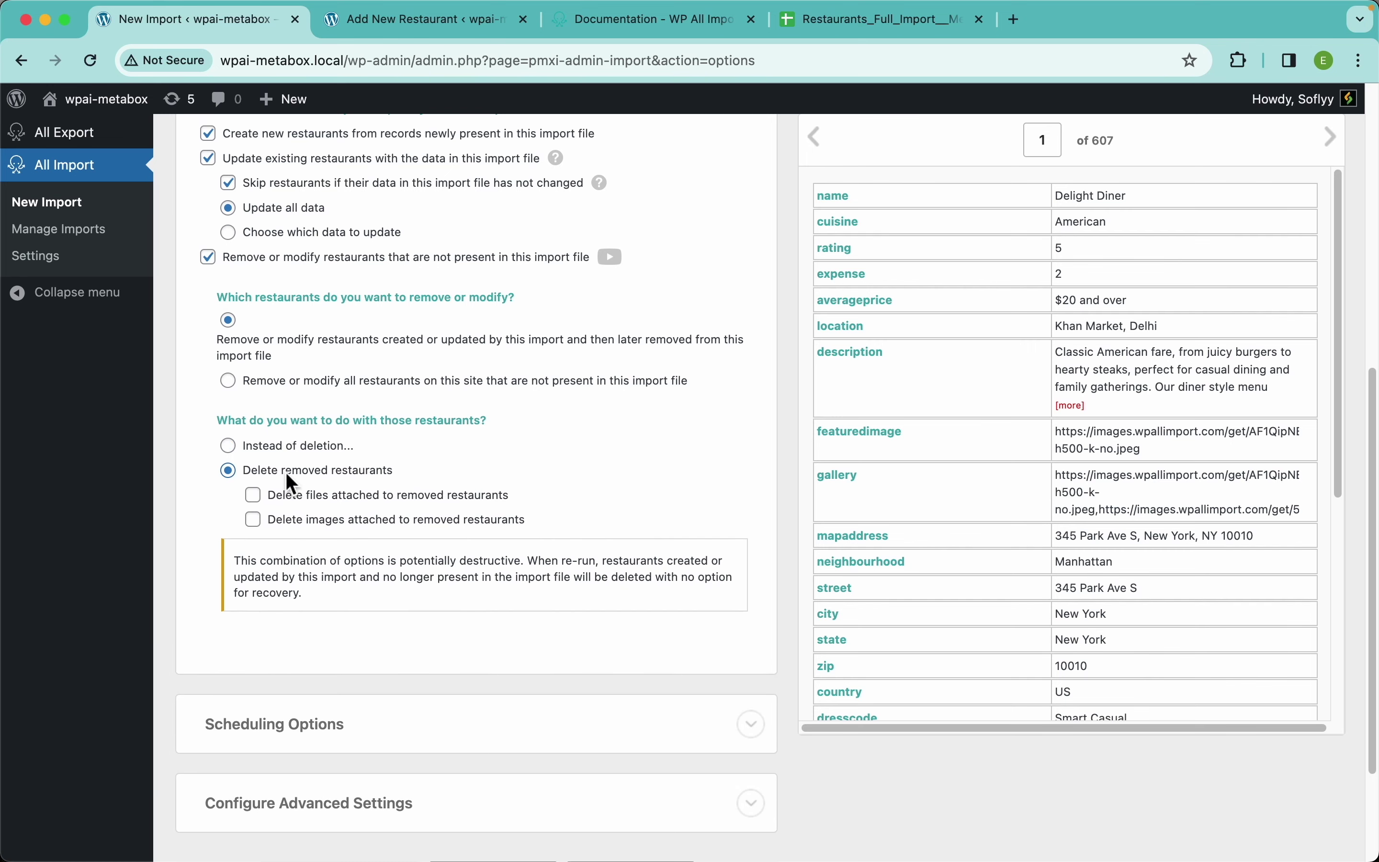
pyautogui.click(320, 496)
pyautogui.click(352, 519)
# Disable removing or modifying restaurants that are not present in the import file.
pyautogui.click(436, 260)
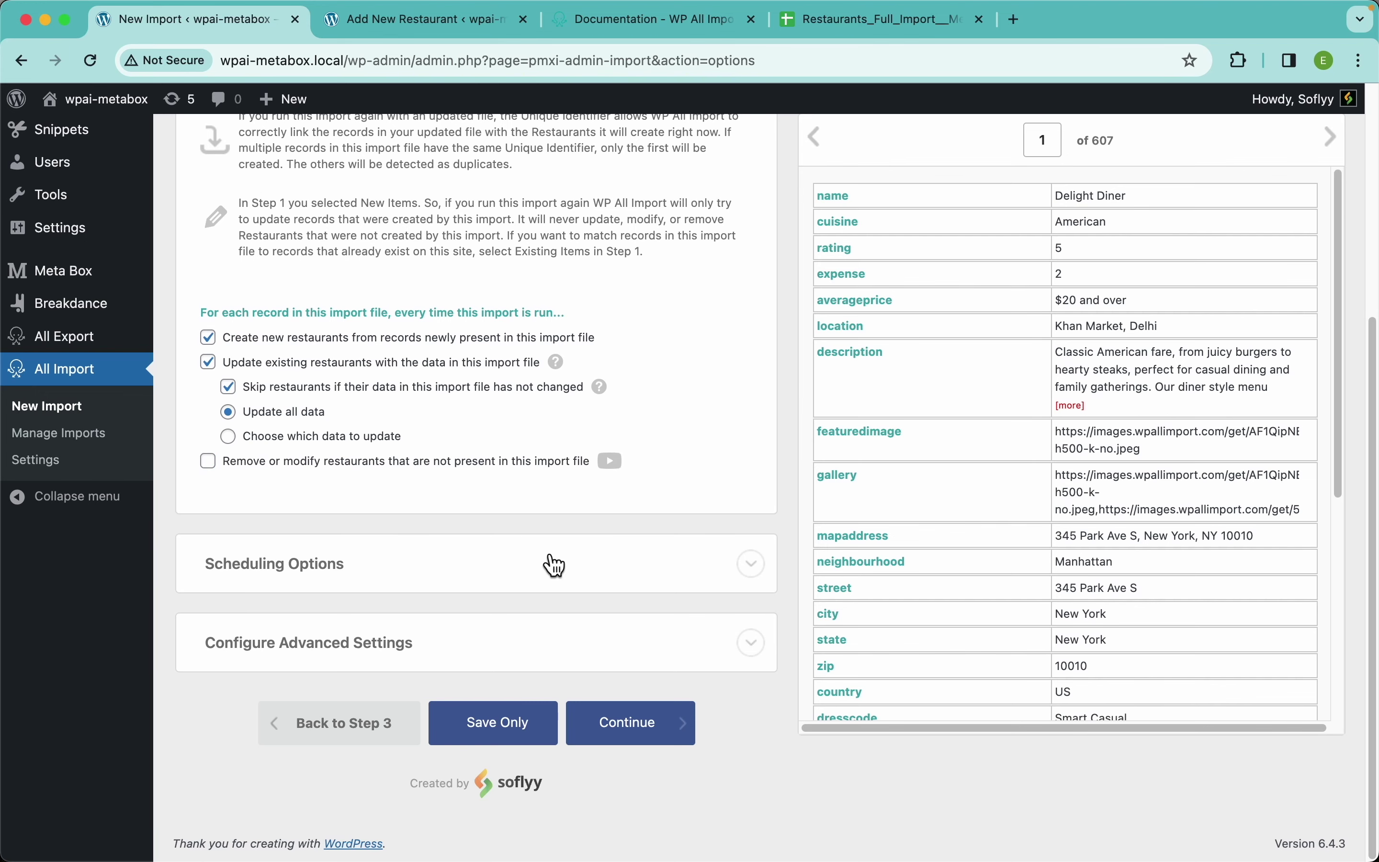
pyautogui.scroll(1, 554, 563)
pyautogui.scroll(-1, 551, 563)
# Highlight rows 7 to 18 in the Restaurants_Full_Import__MetaBox sheet as an example, and return to the import.
pyautogui.click(866, 23)
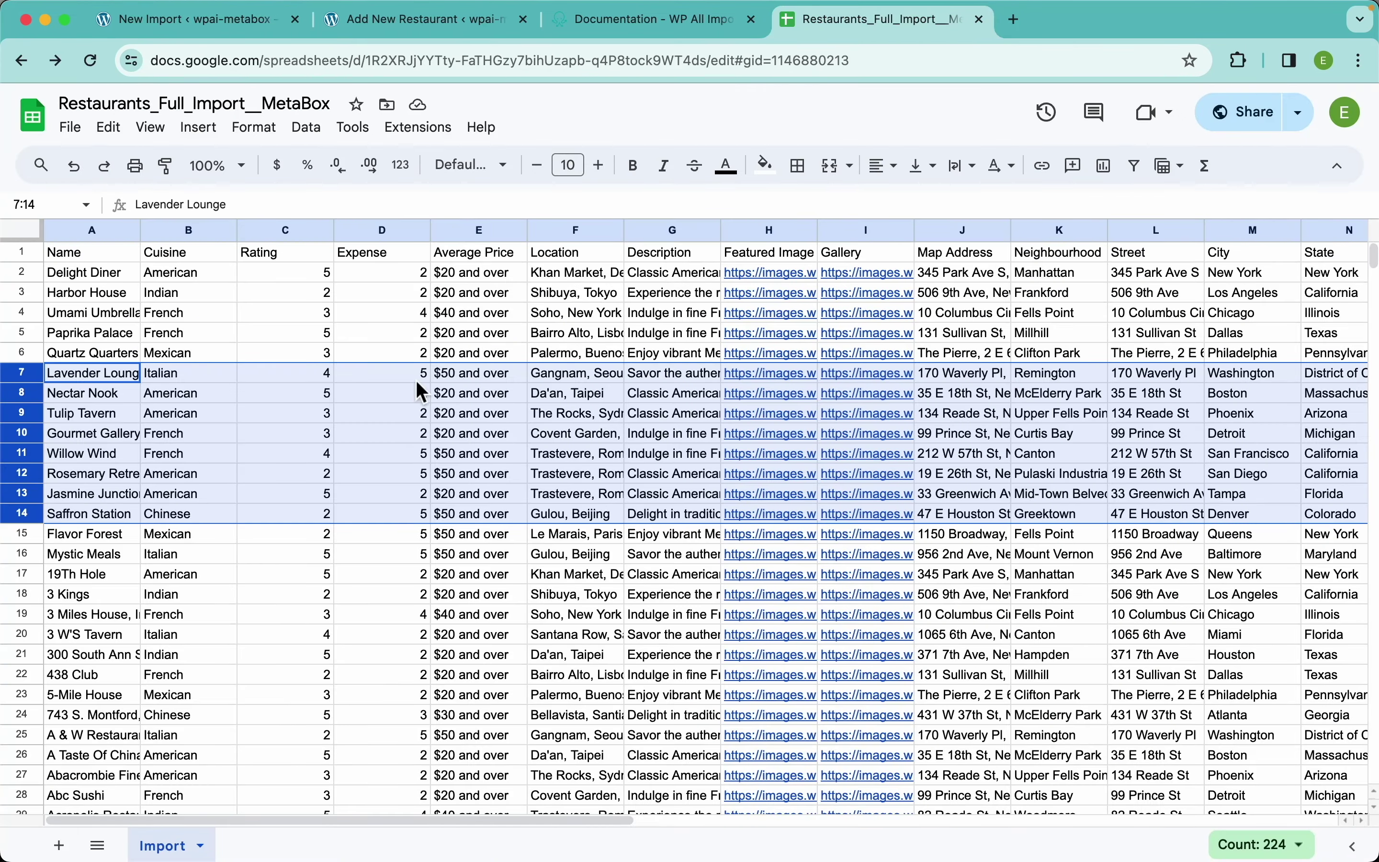
pyautogui.click(422, 377)
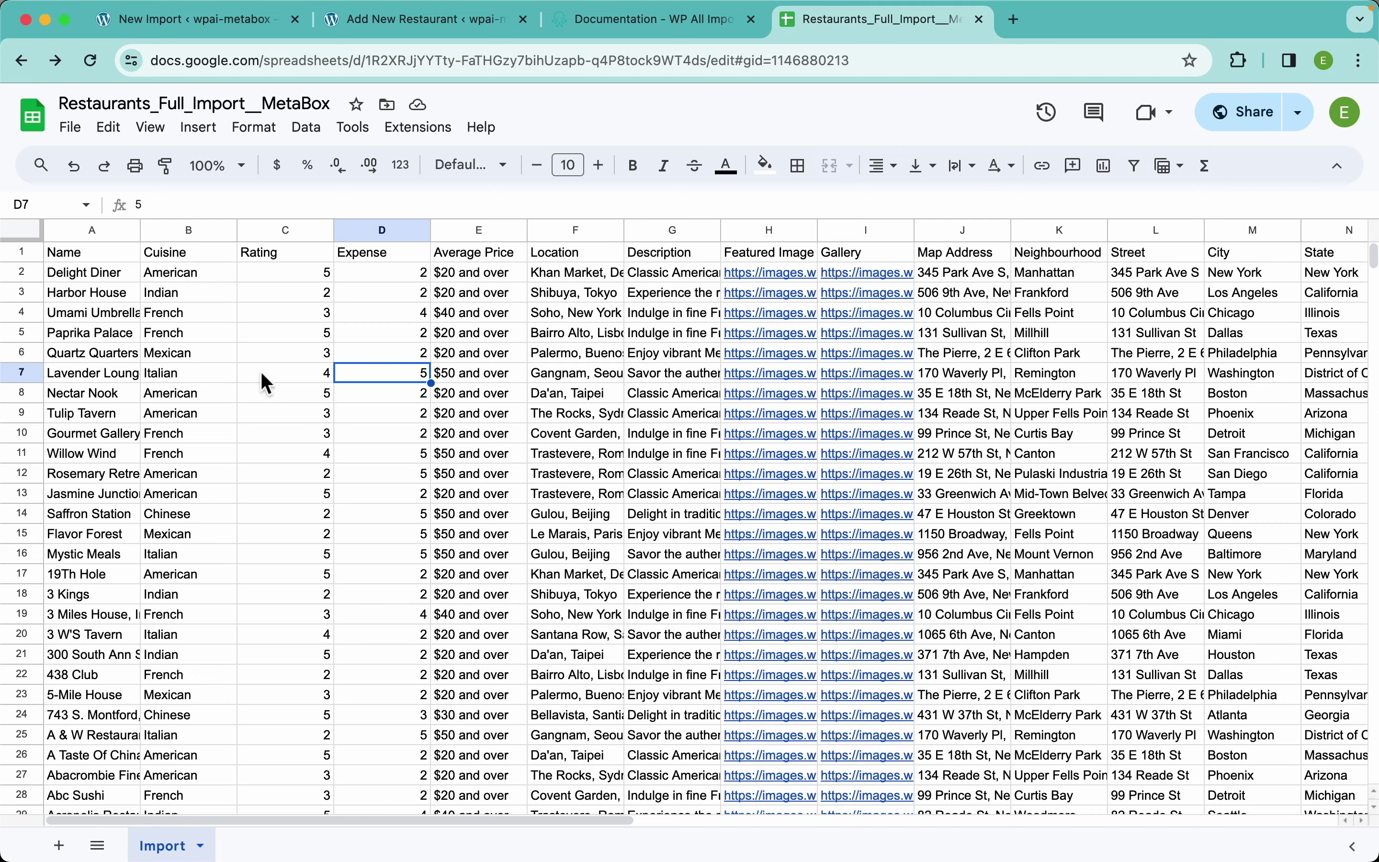
pyautogui.moveTo(13, 374); pyautogui.dragTo(15, 604)
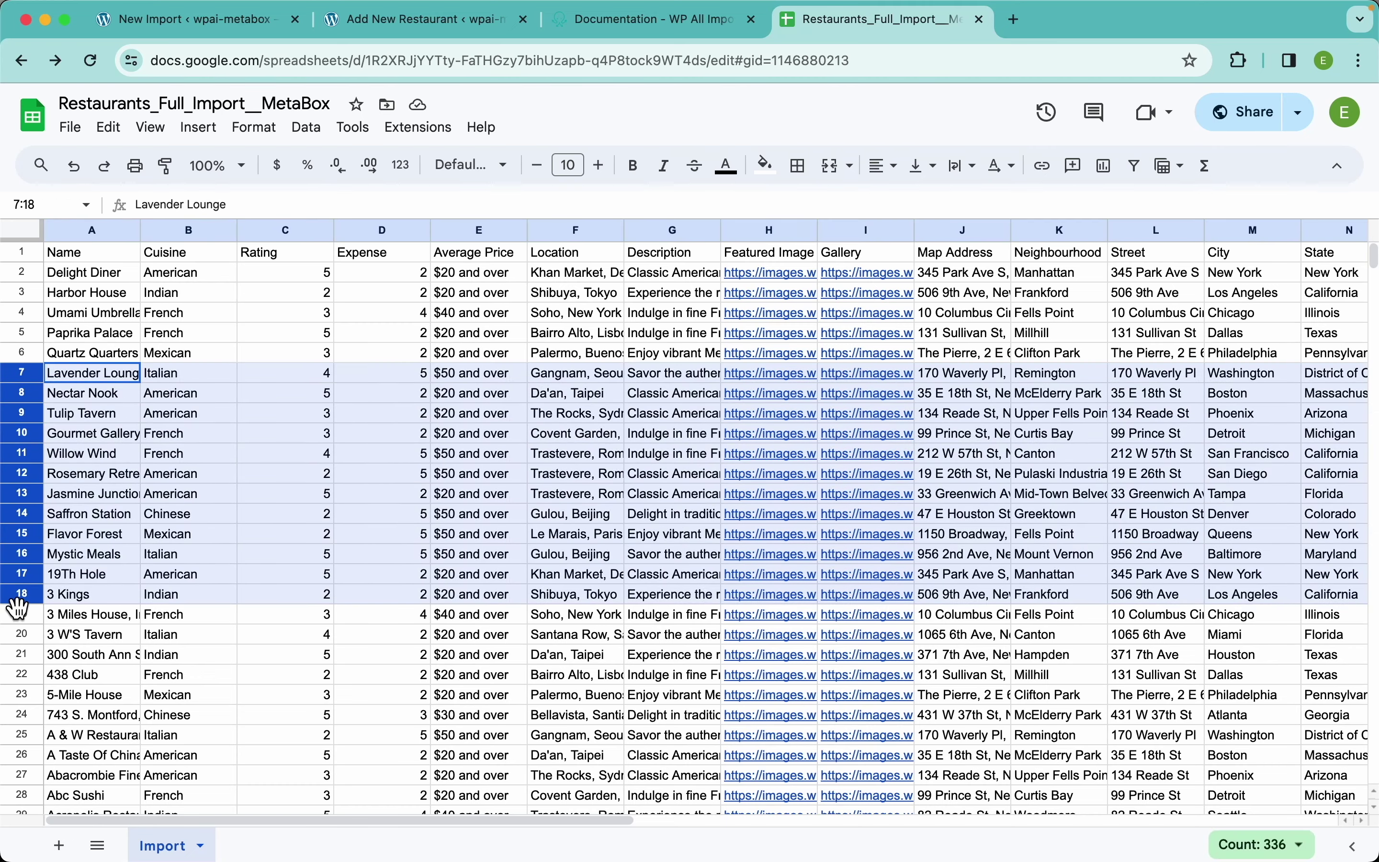
pyautogui.click(199, 23)
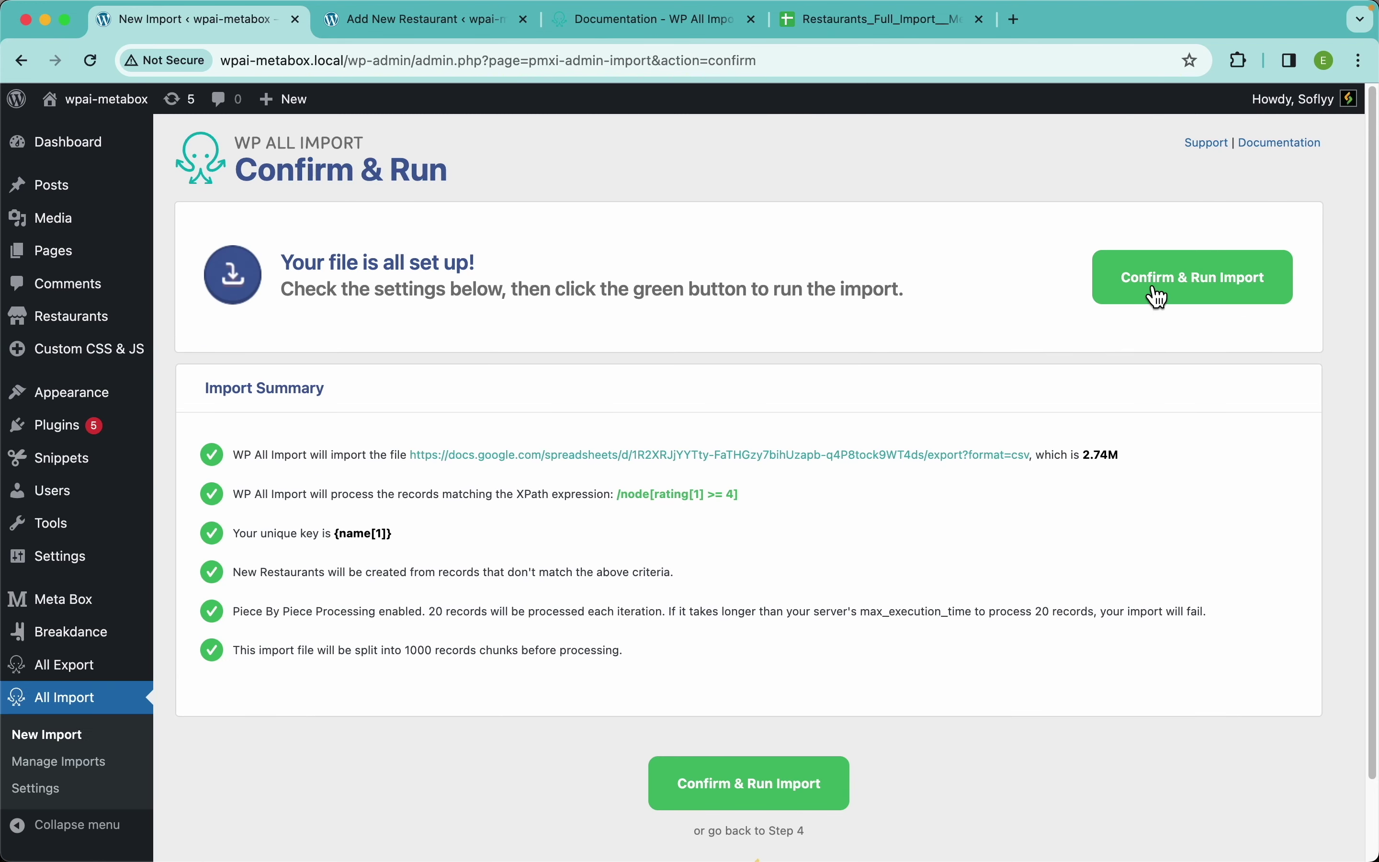
# Confirm and run the restaurant import, and open the list of all restaurants.
pyautogui.click(1178, 284)
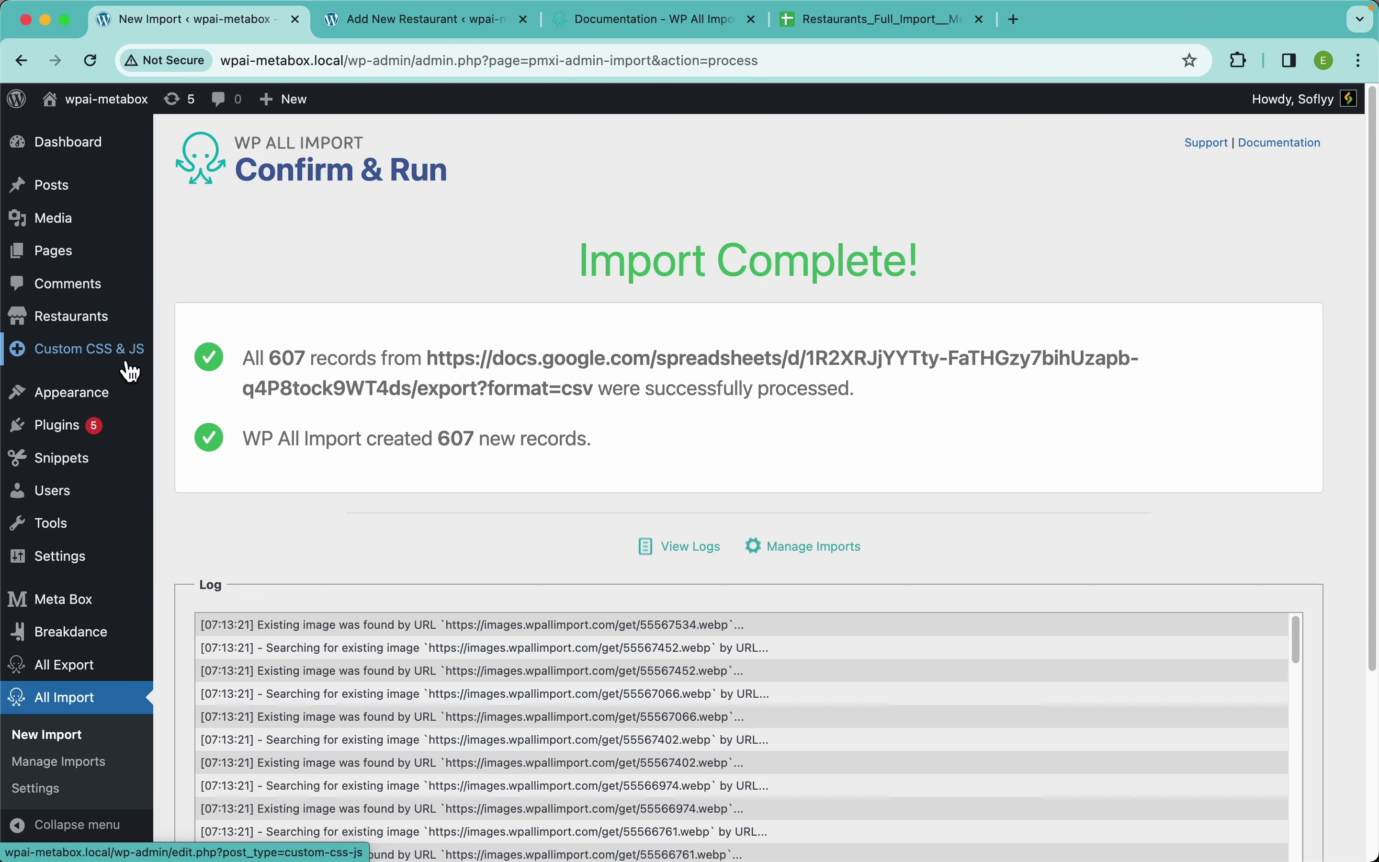
pyautogui.moveTo(69, 330)
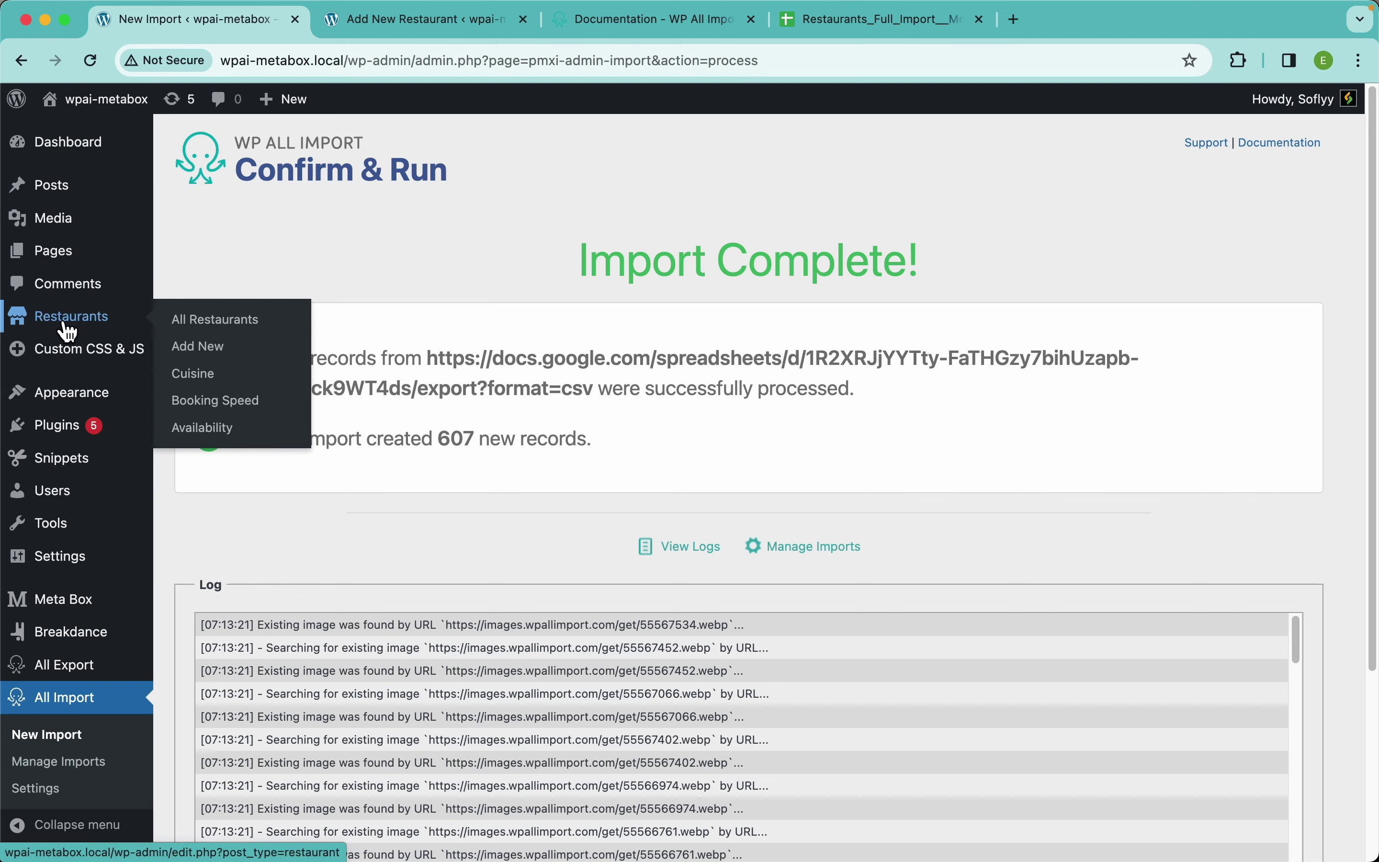
pyautogui.click(224, 335)
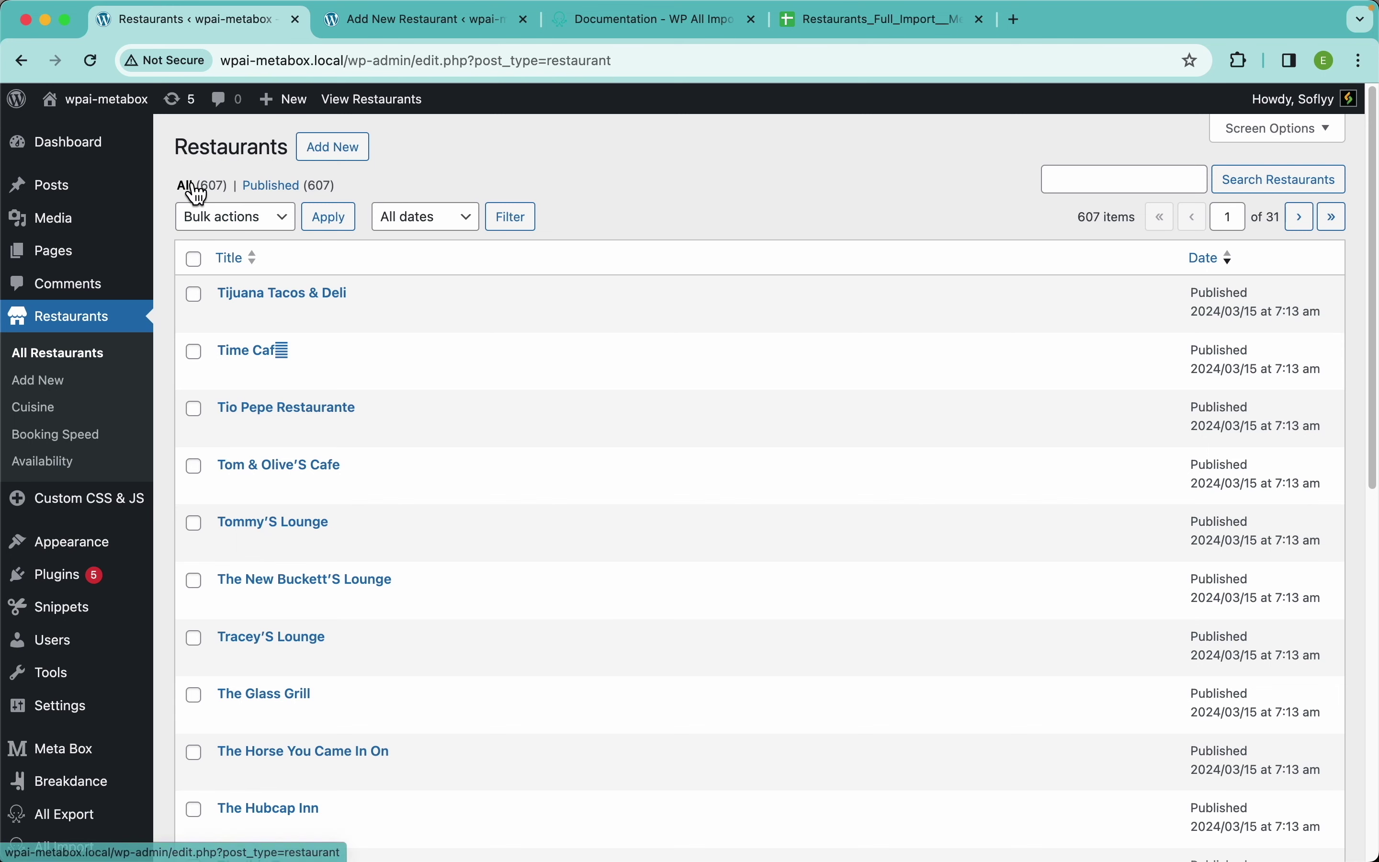
# Browse the late dinner carousel on the site's front page and open The New Buckett'S Lounge from it.
pyautogui.click(134, 119)
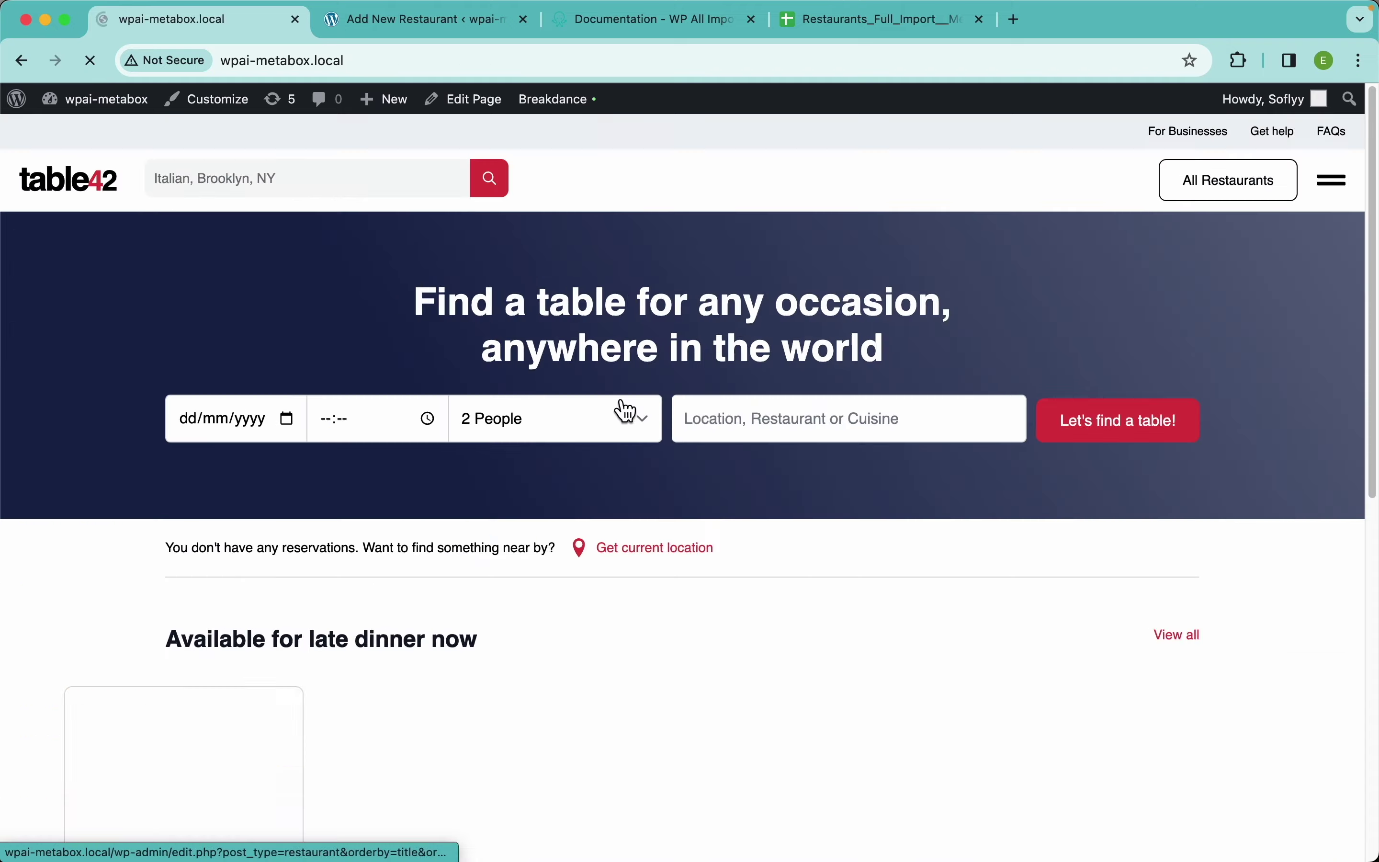
pyautogui.scroll(-5, 639, 410)
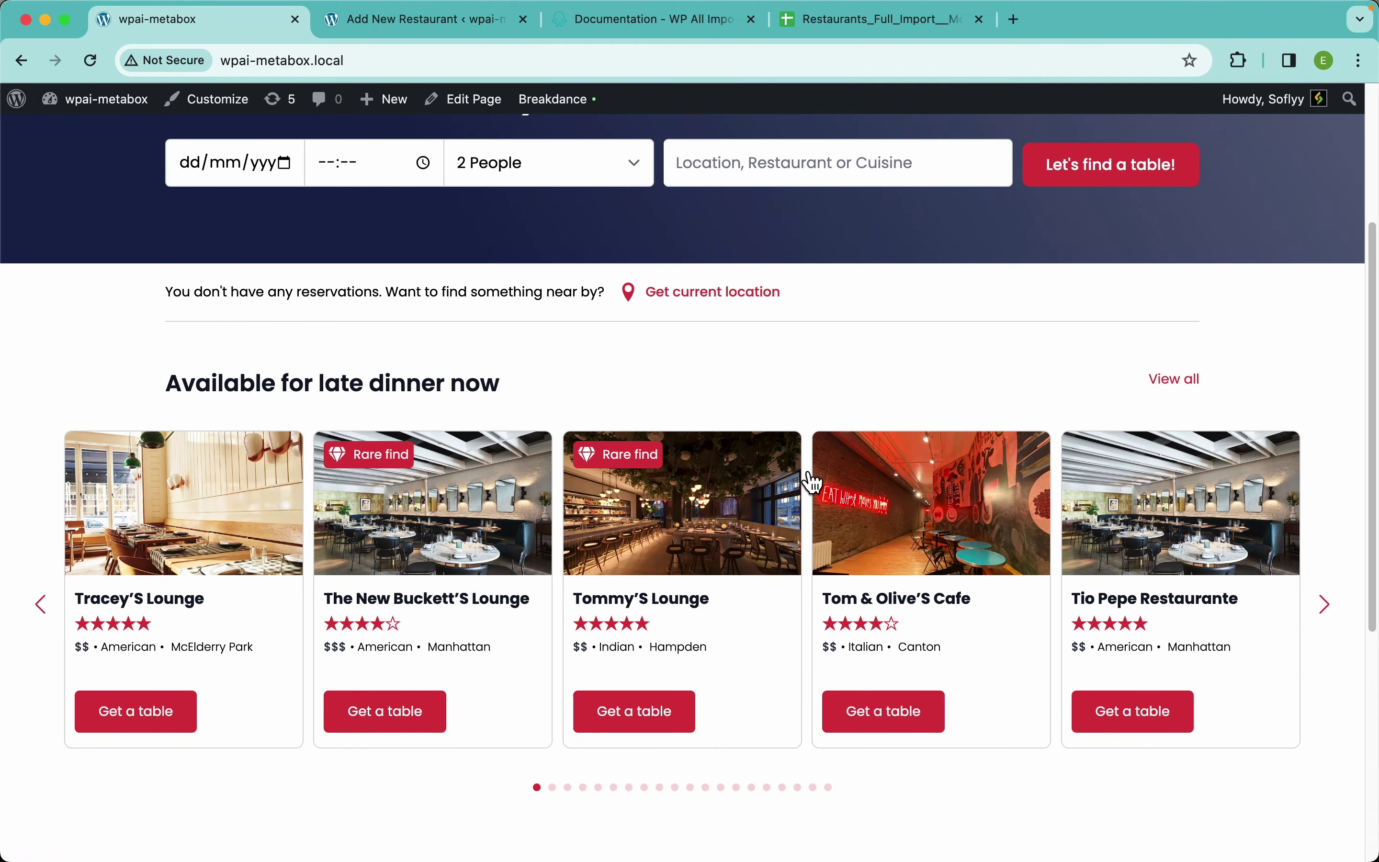
pyautogui.moveTo(985, 585); pyautogui.dragTo(1137, 766)
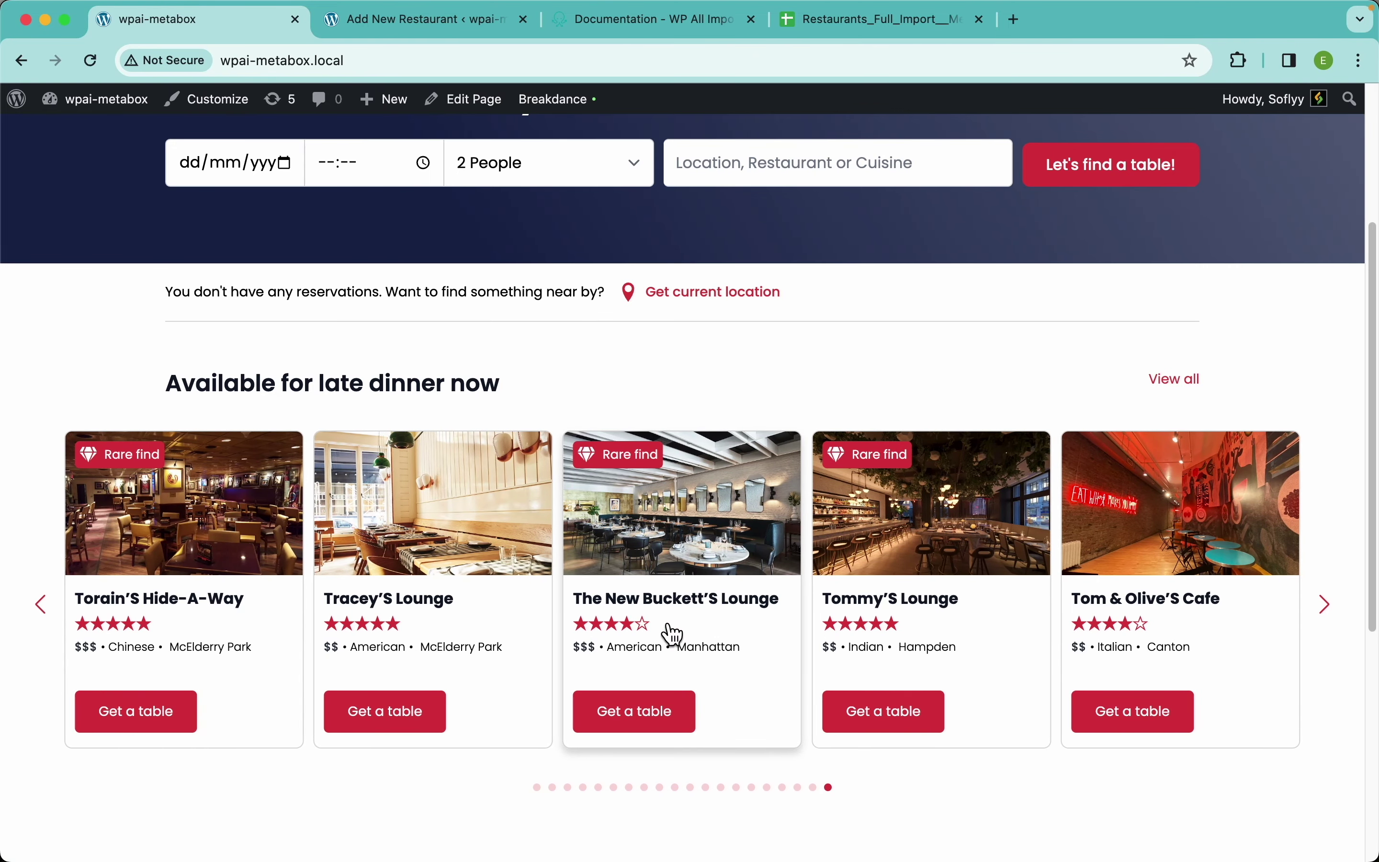
pyautogui.moveTo(1125, 630); pyautogui.dragTo(1311, 676)
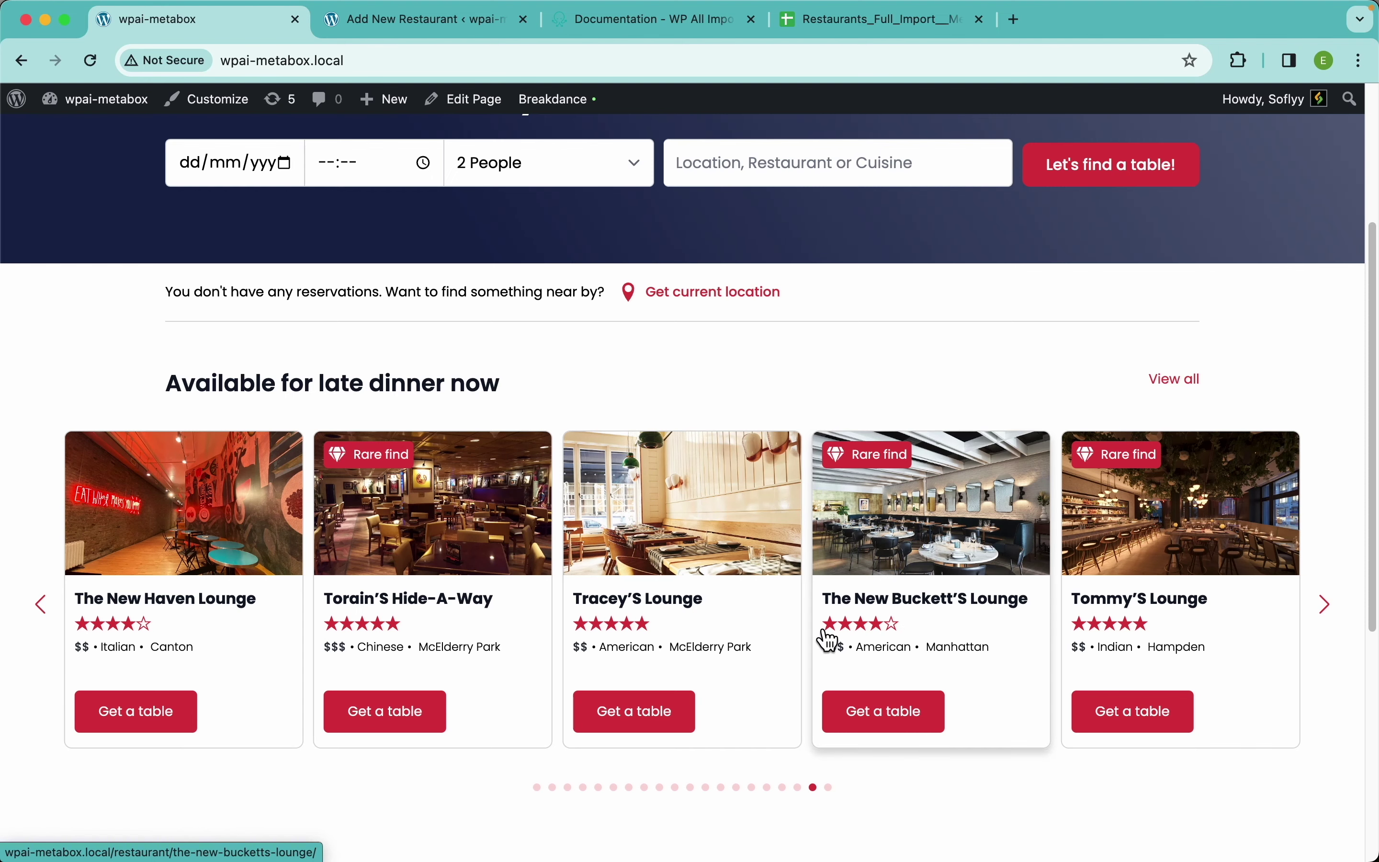
pyautogui.click(914, 530)
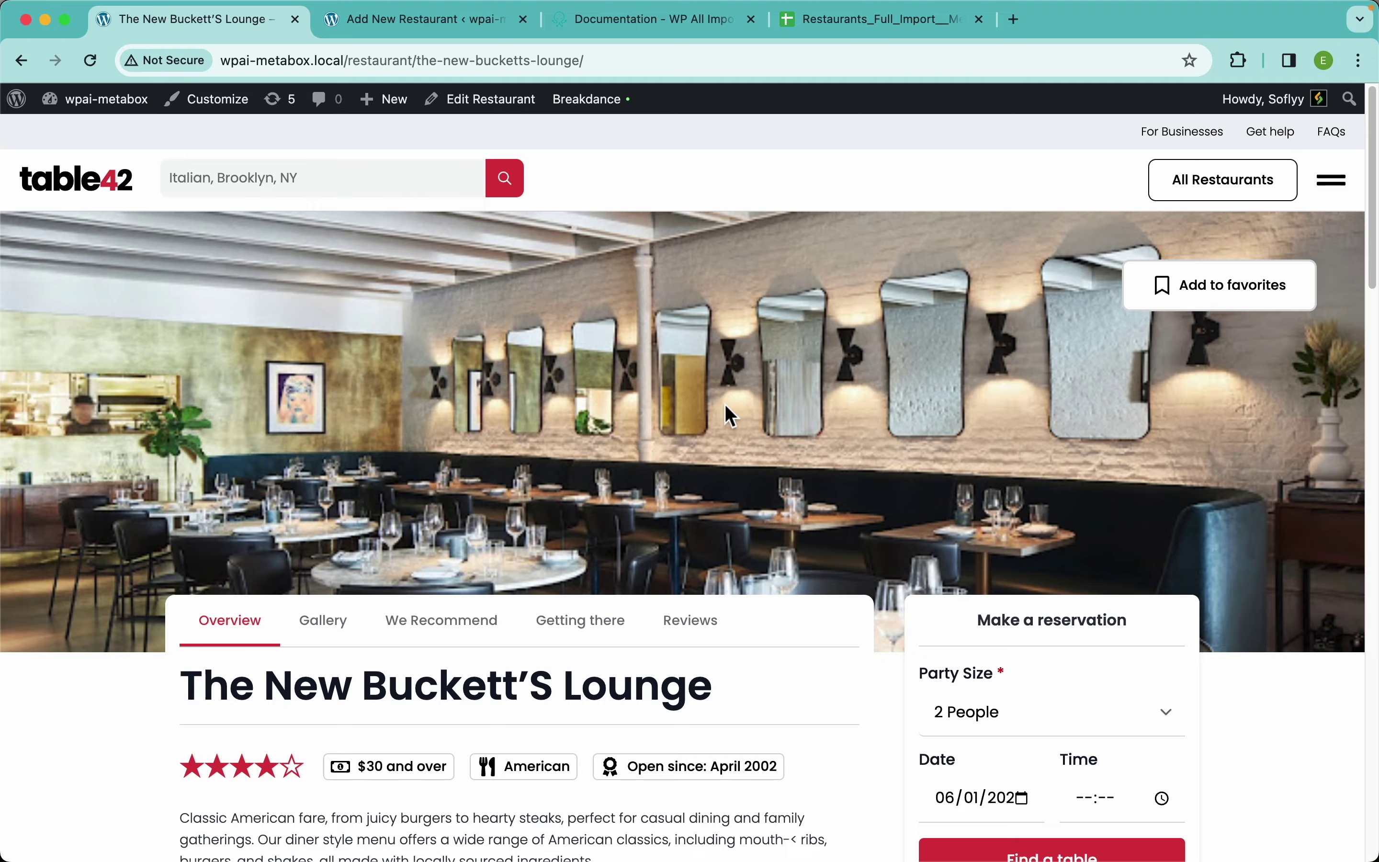
# Examine the public page of The New Buckett'S Lounge, including its gallery photos, restaurant details, map and reviews.
pyautogui.scroll(-5, 727, 414)
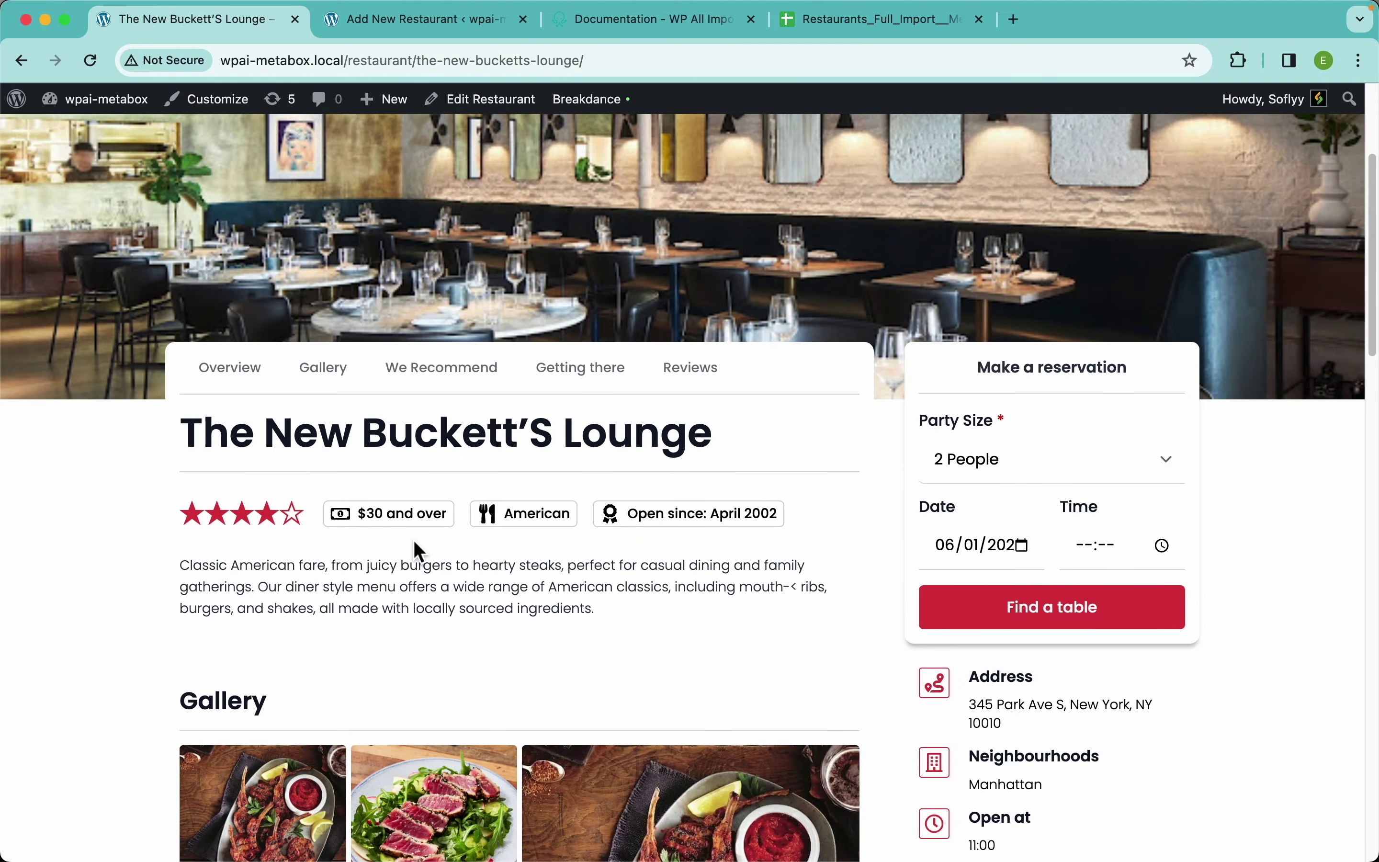
pyautogui.scroll(-6, 569, 585)
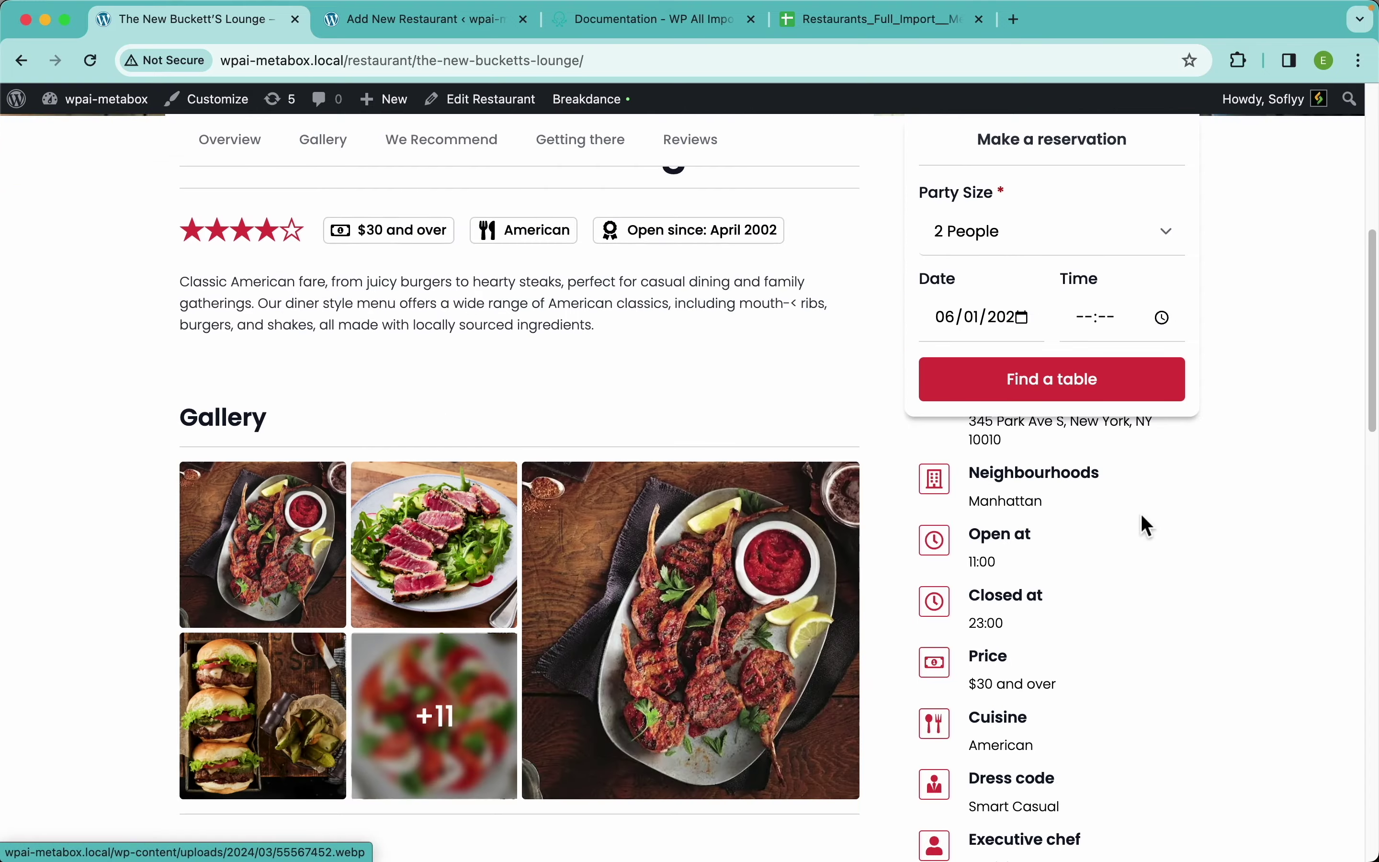
pyautogui.click(419, 550)
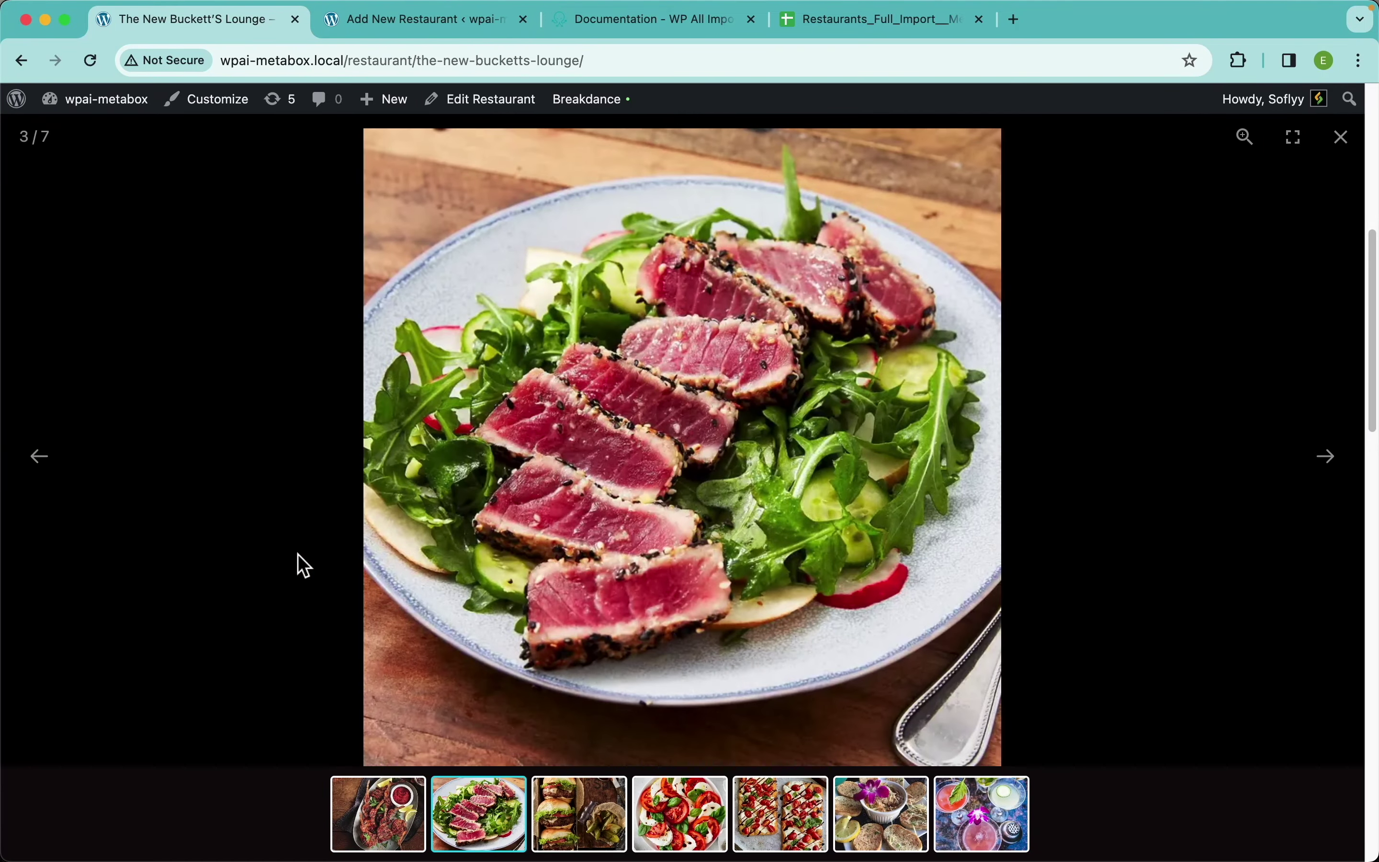
pyautogui.press('Right')
pyautogui.press('Escape')
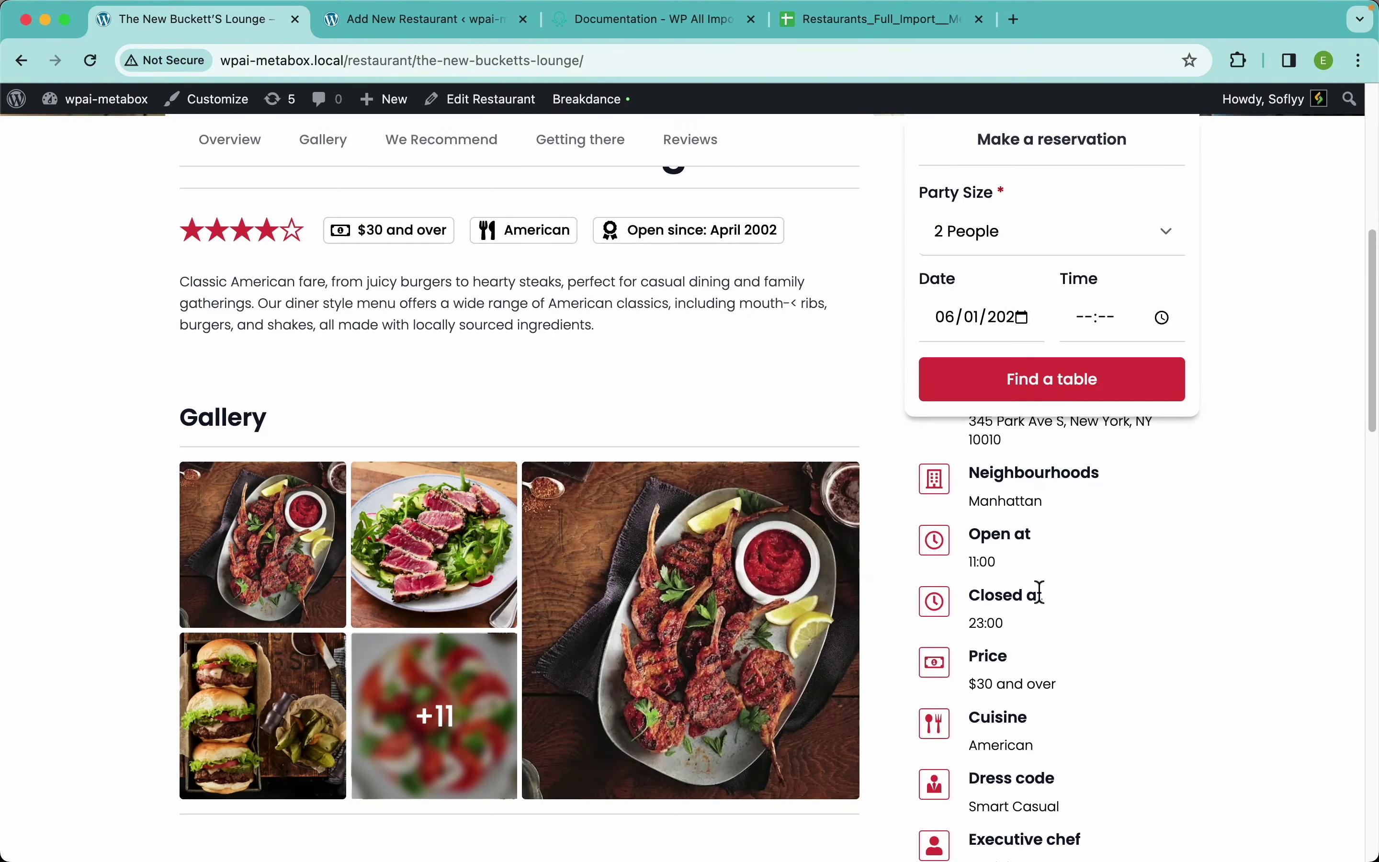
pyautogui.scroll(-3, 1040, 593)
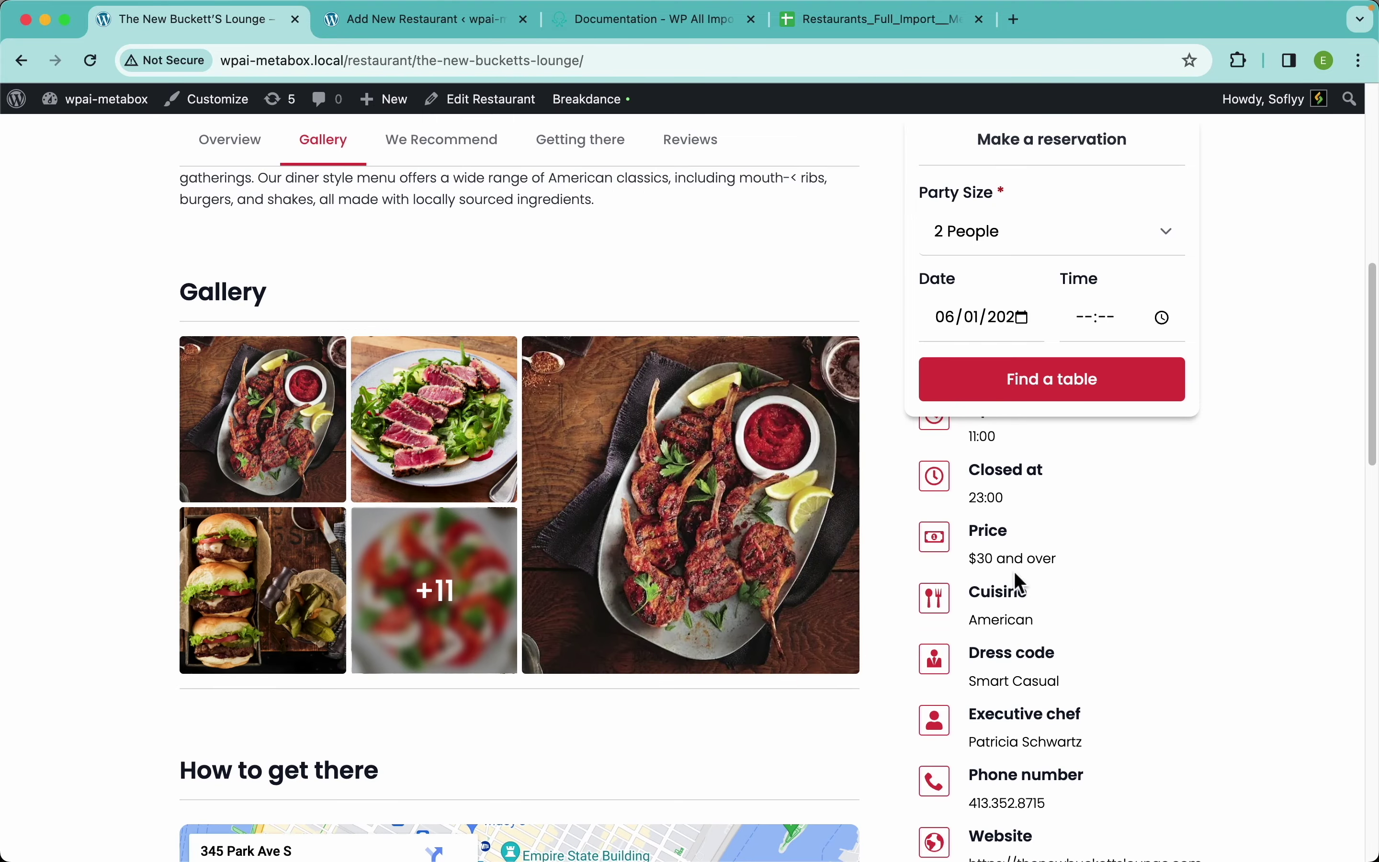
pyautogui.scroll(-5, 1007, 583)
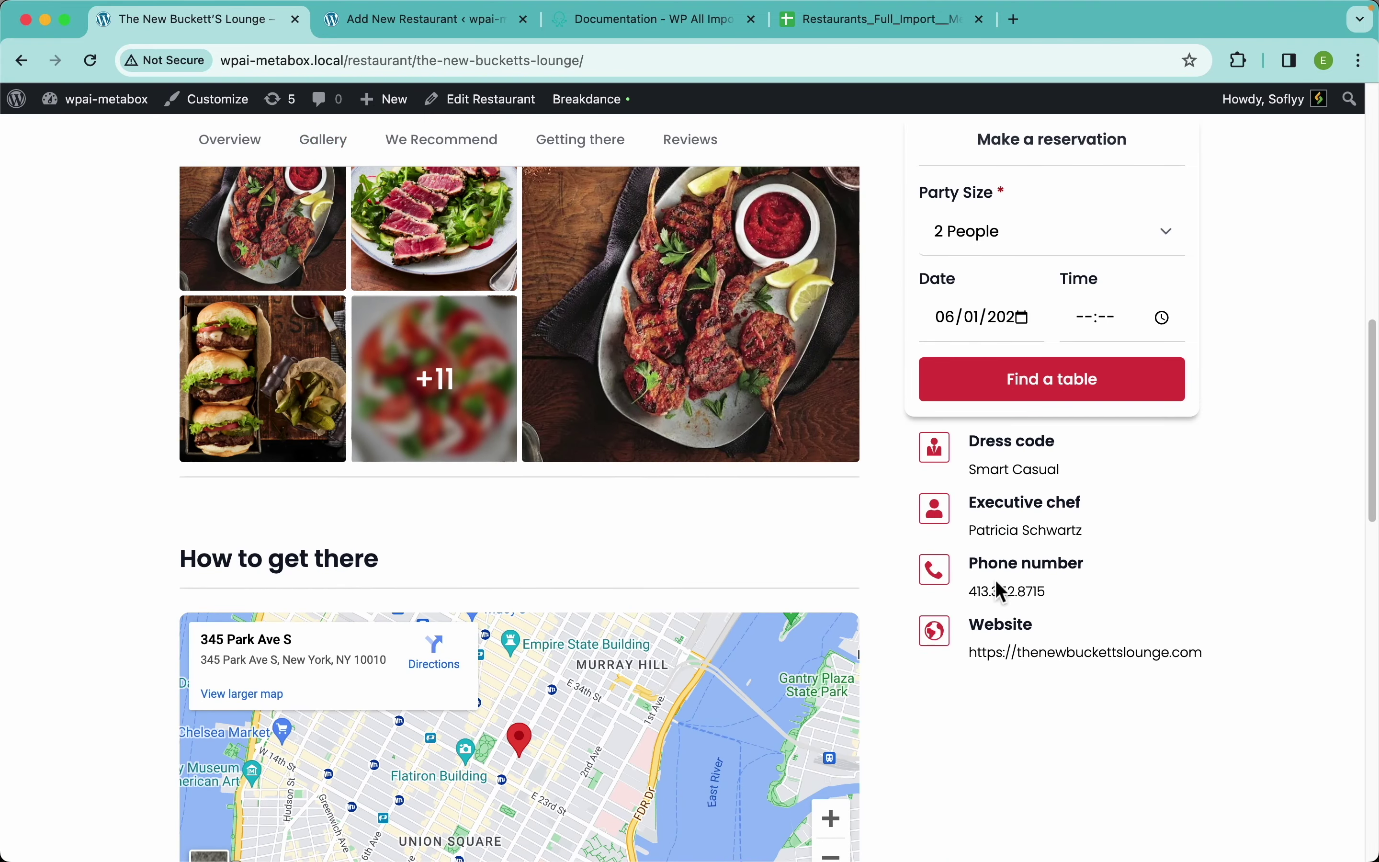
pyautogui.scroll(-5, 553, 523)
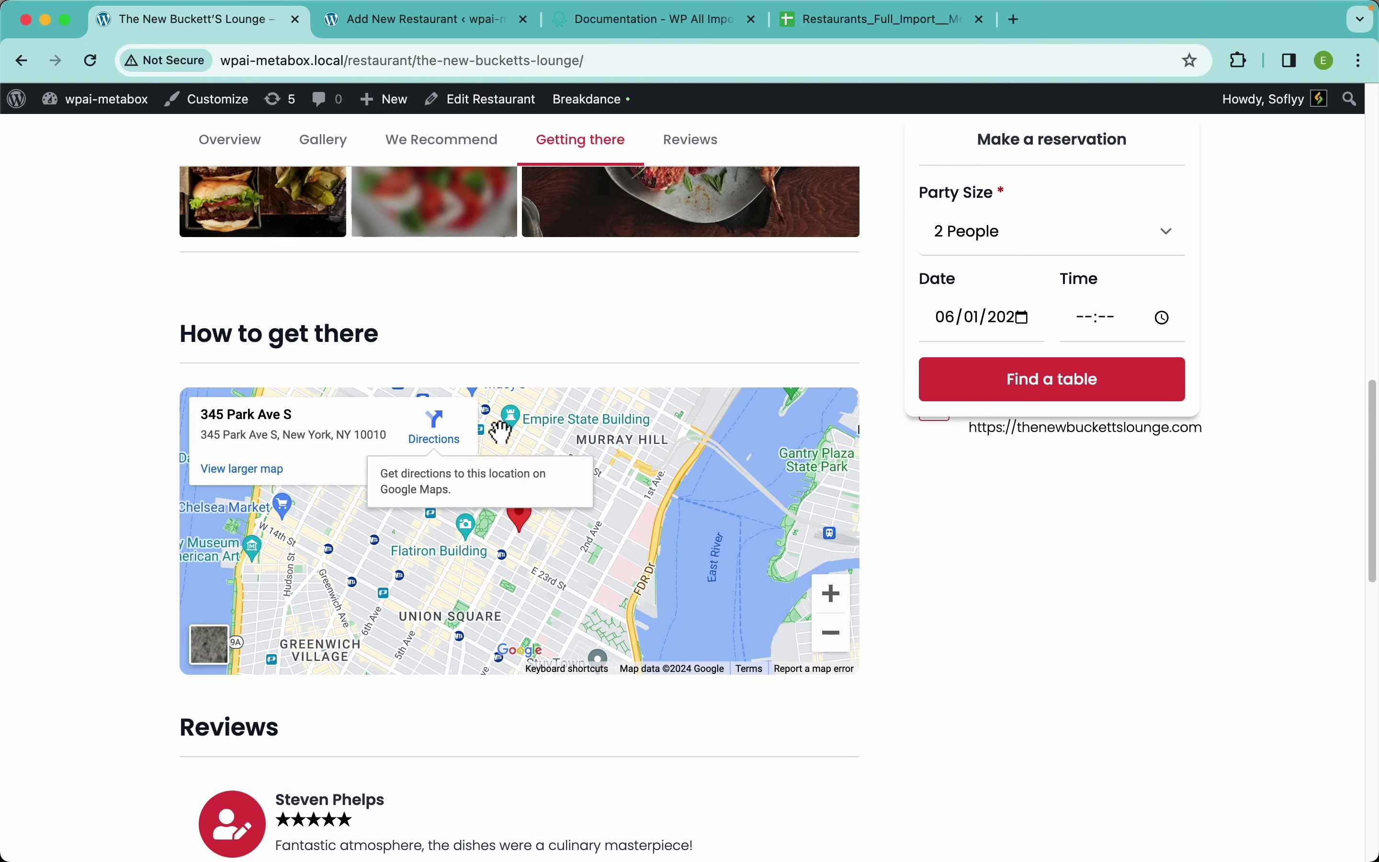
pyautogui.scroll(-10, 598, 720)
pyautogui.scroll(-4, 598, 720)
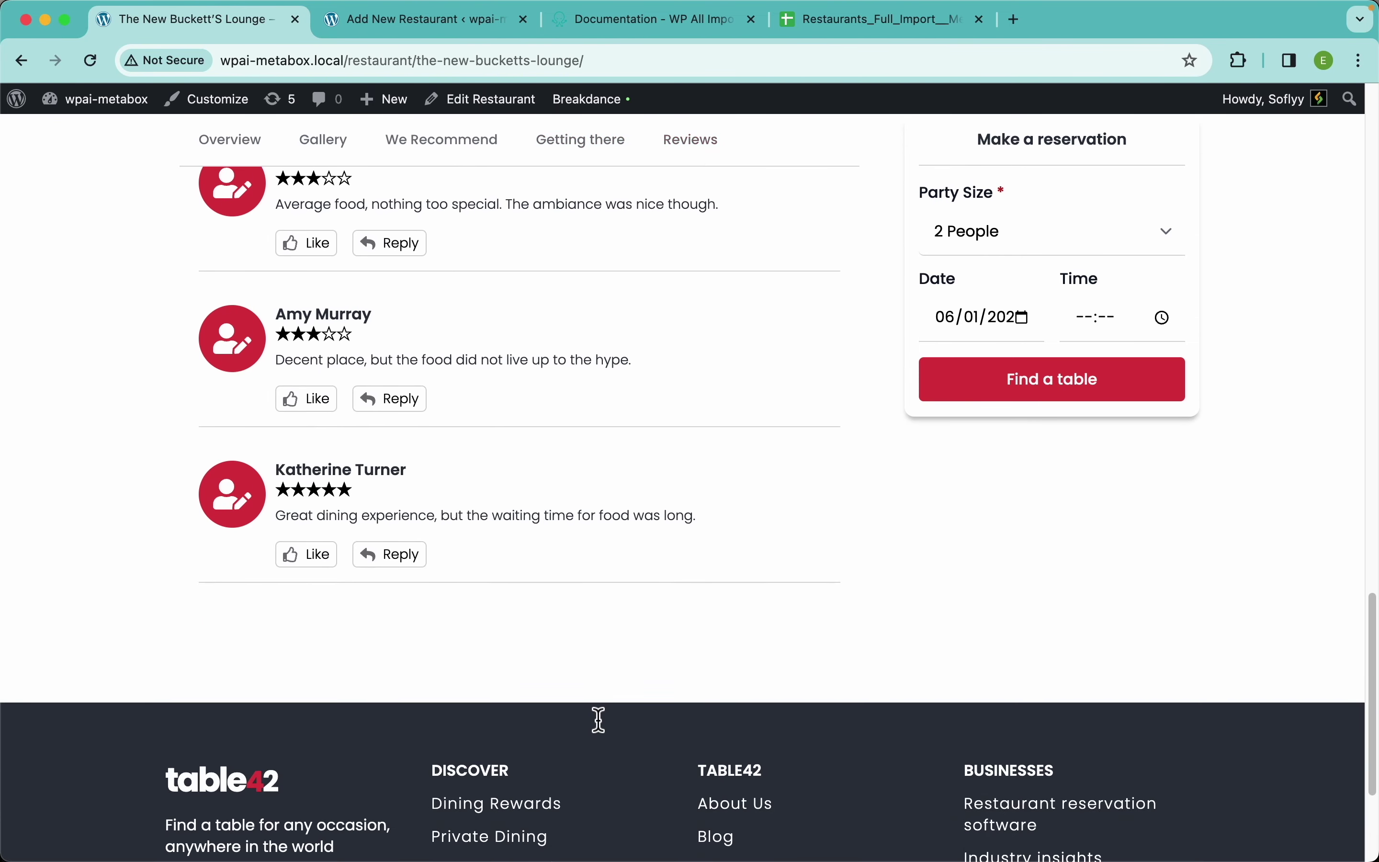
pyautogui.scroll(6, 597, 721)
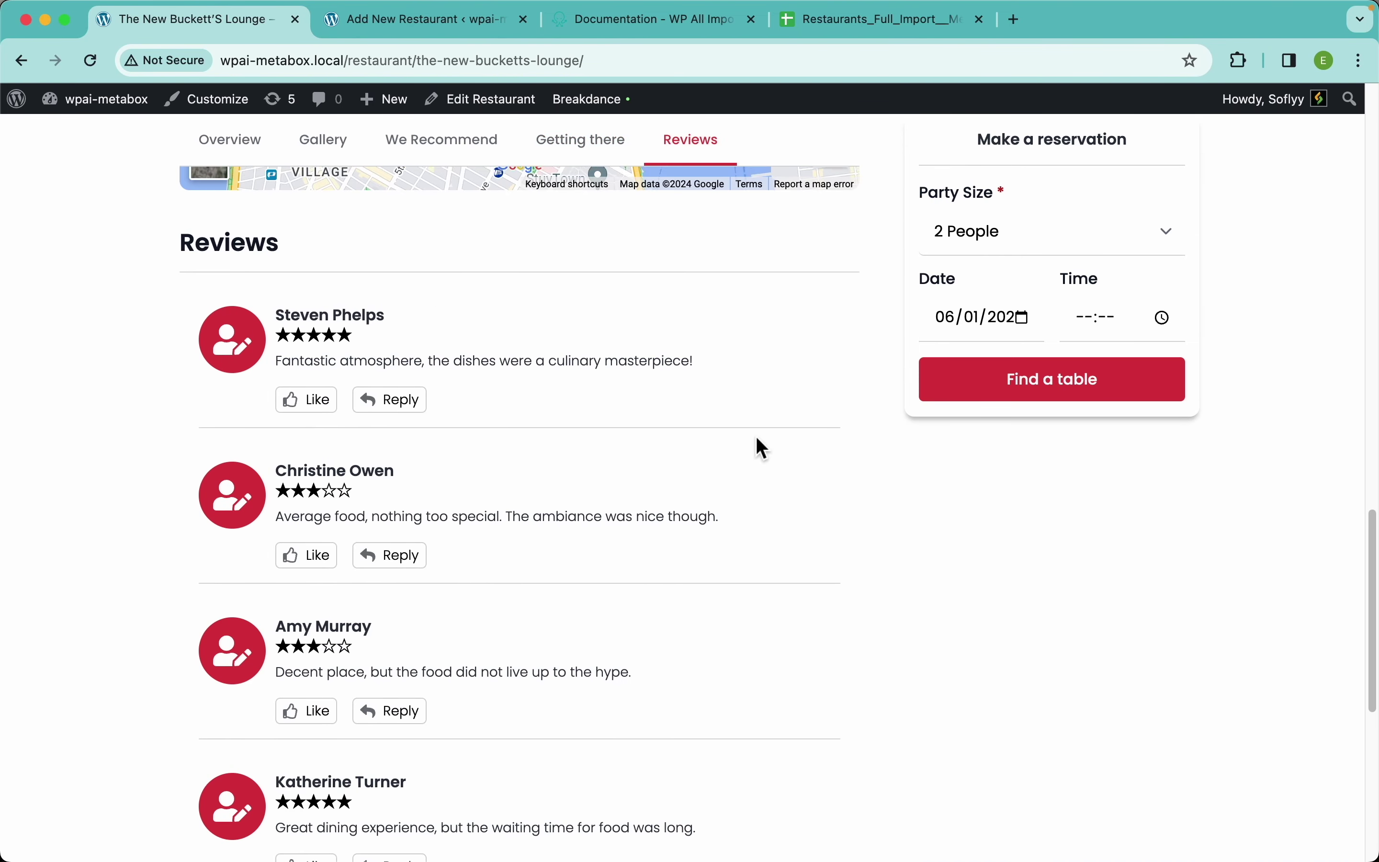
pyautogui.scroll(15, 756, 447)
# Open The New Buckett'S Lounge for editing and examine its taxonomies, featured image, and Location and Details fields.
pyautogui.click(500, 110)
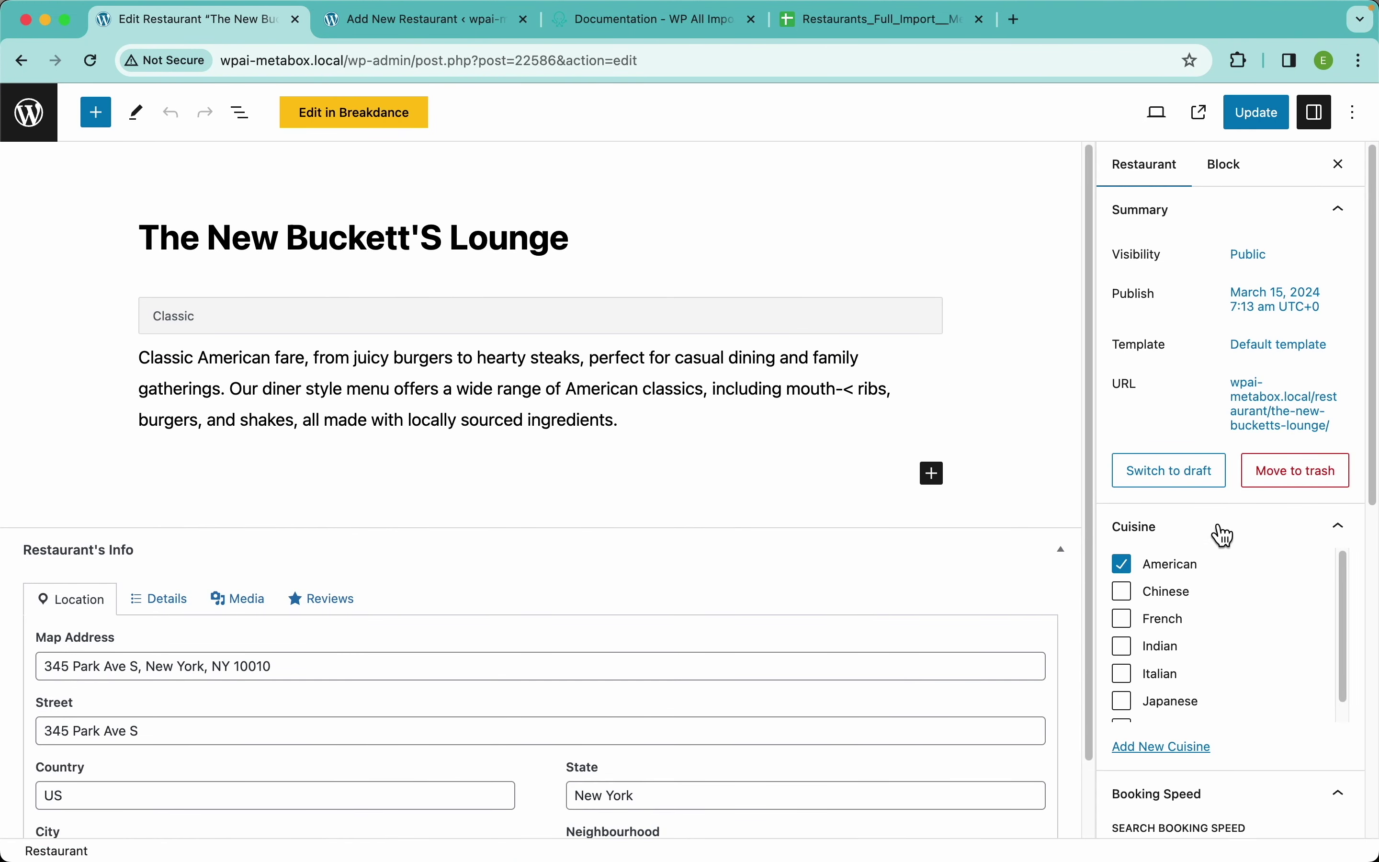
pyautogui.scroll(-6, 1257, 476)
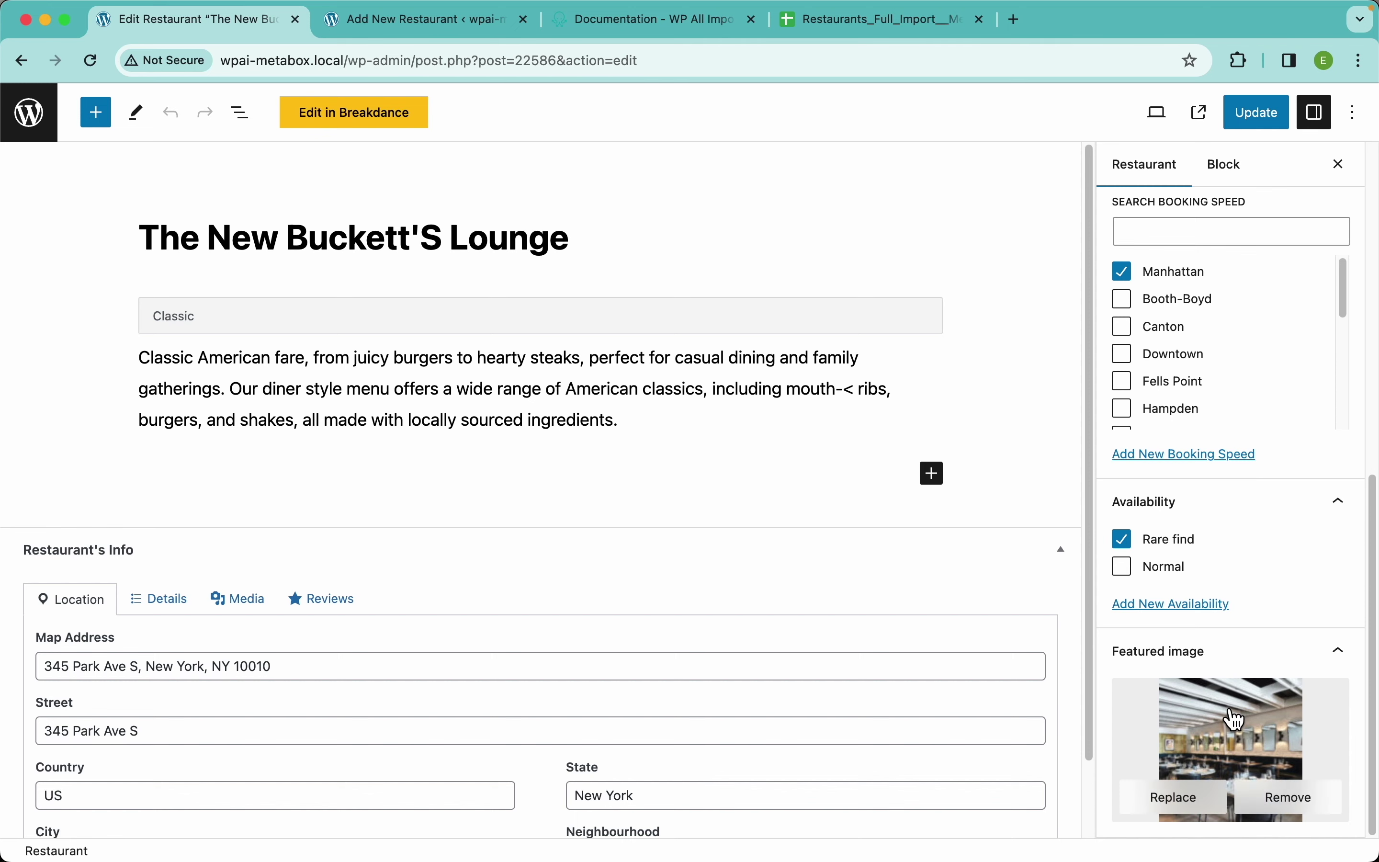
pyautogui.click(171, 600)
pyautogui.click(74, 599)
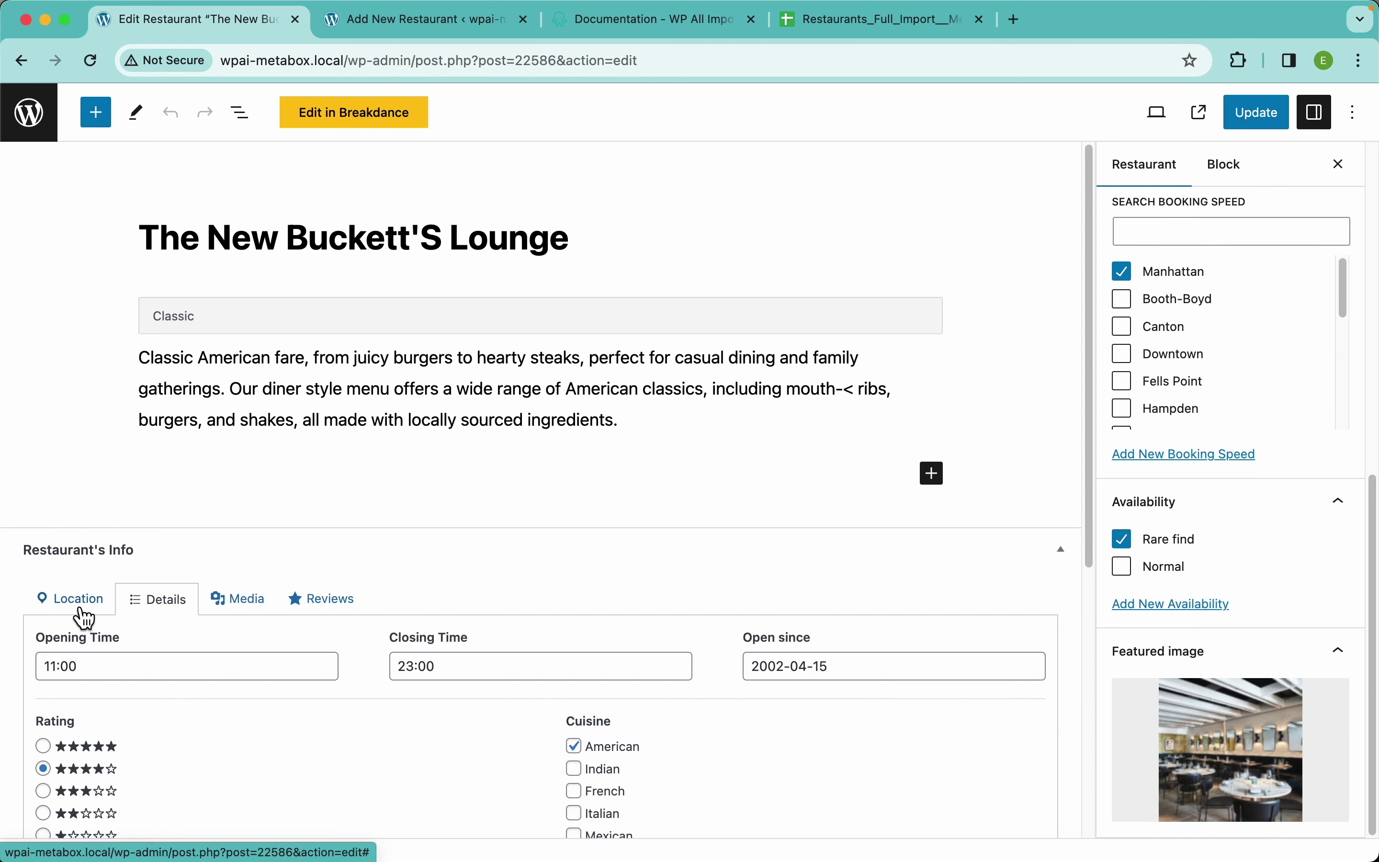
pyautogui.scroll(-2, 243, 595)
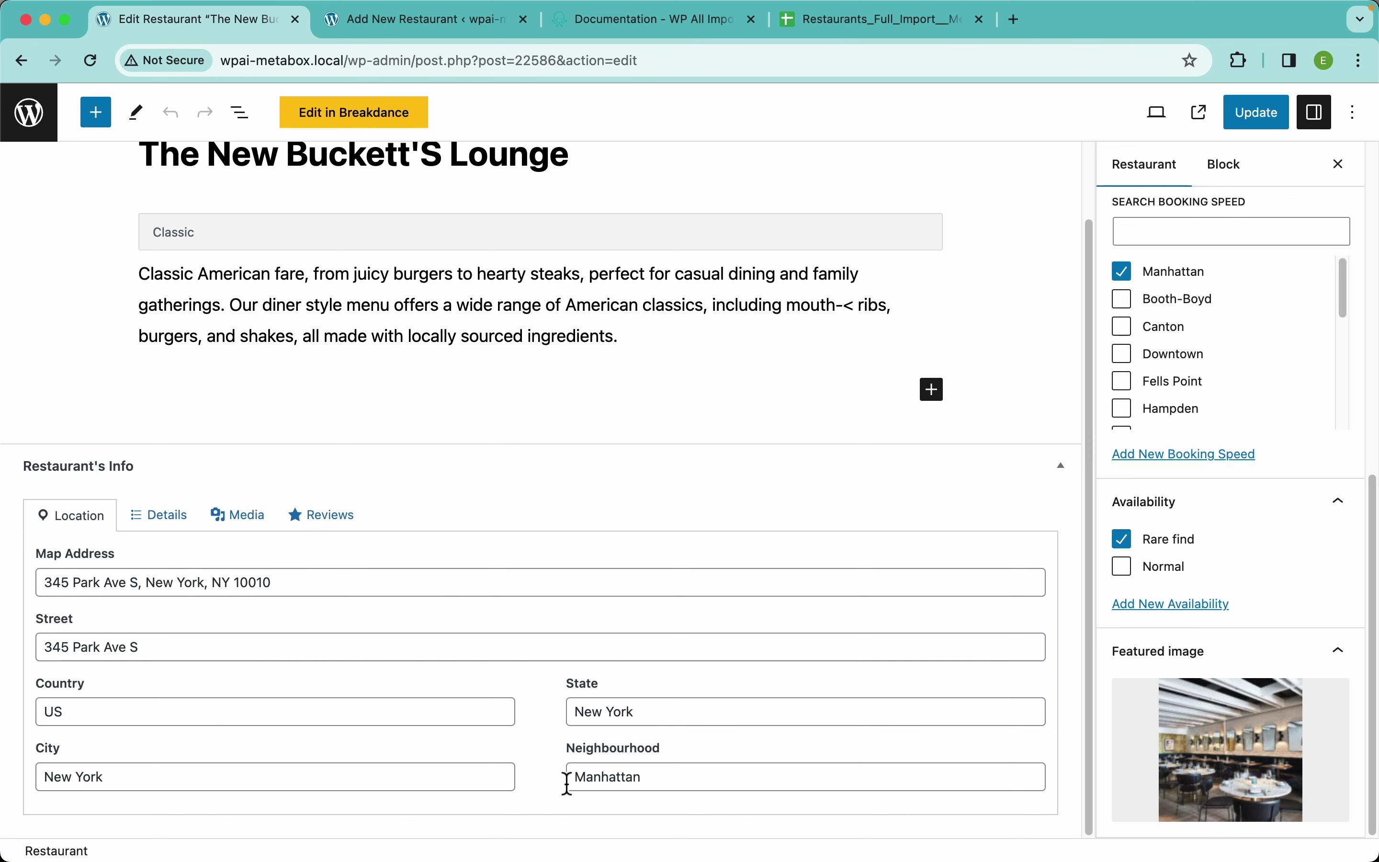
pyautogui.click(178, 525)
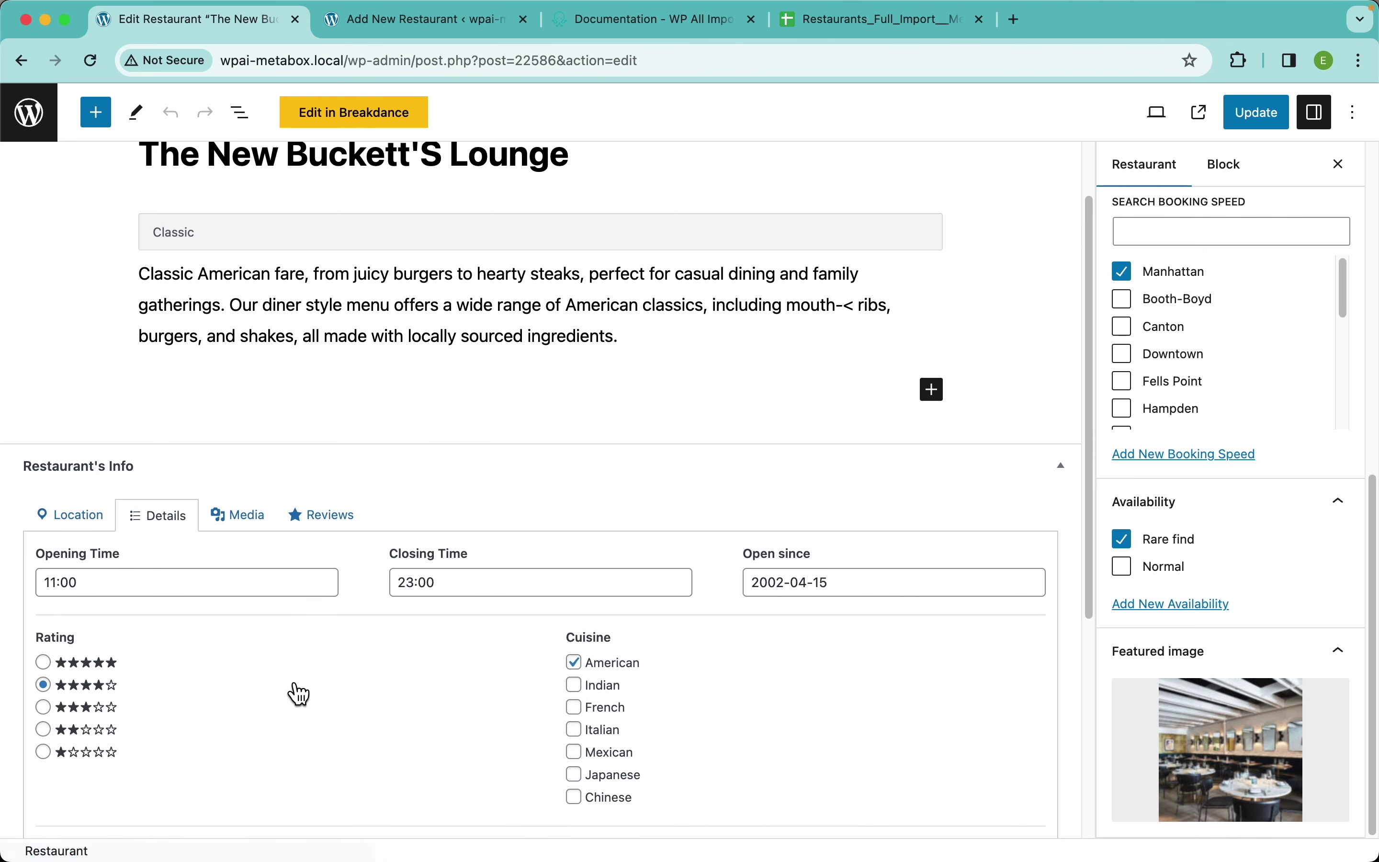
pyautogui.scroll(-3, 292, 693)
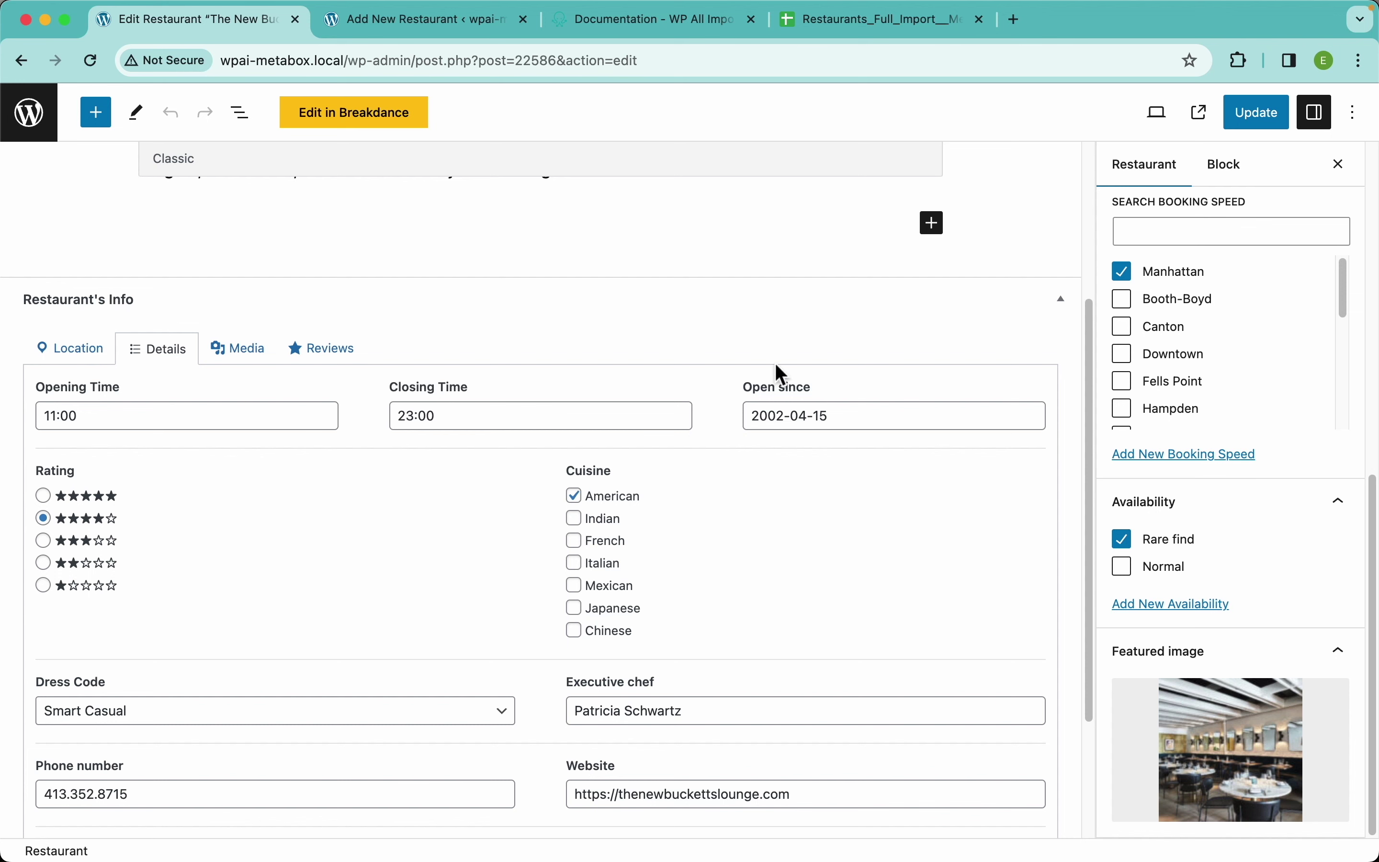
pyautogui.scroll(-3, 267, 576)
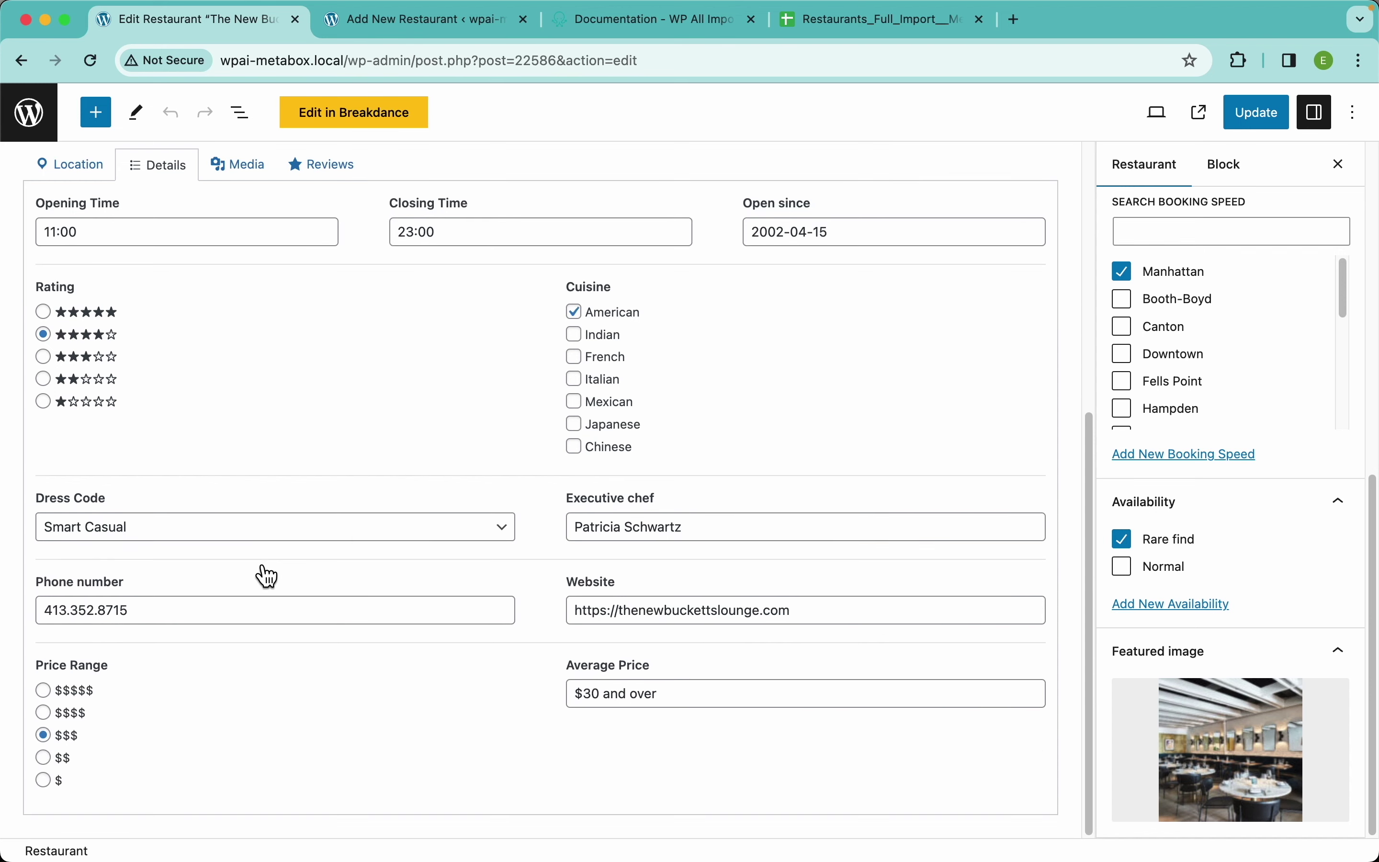
pyautogui.scroll(1, 347, 401)
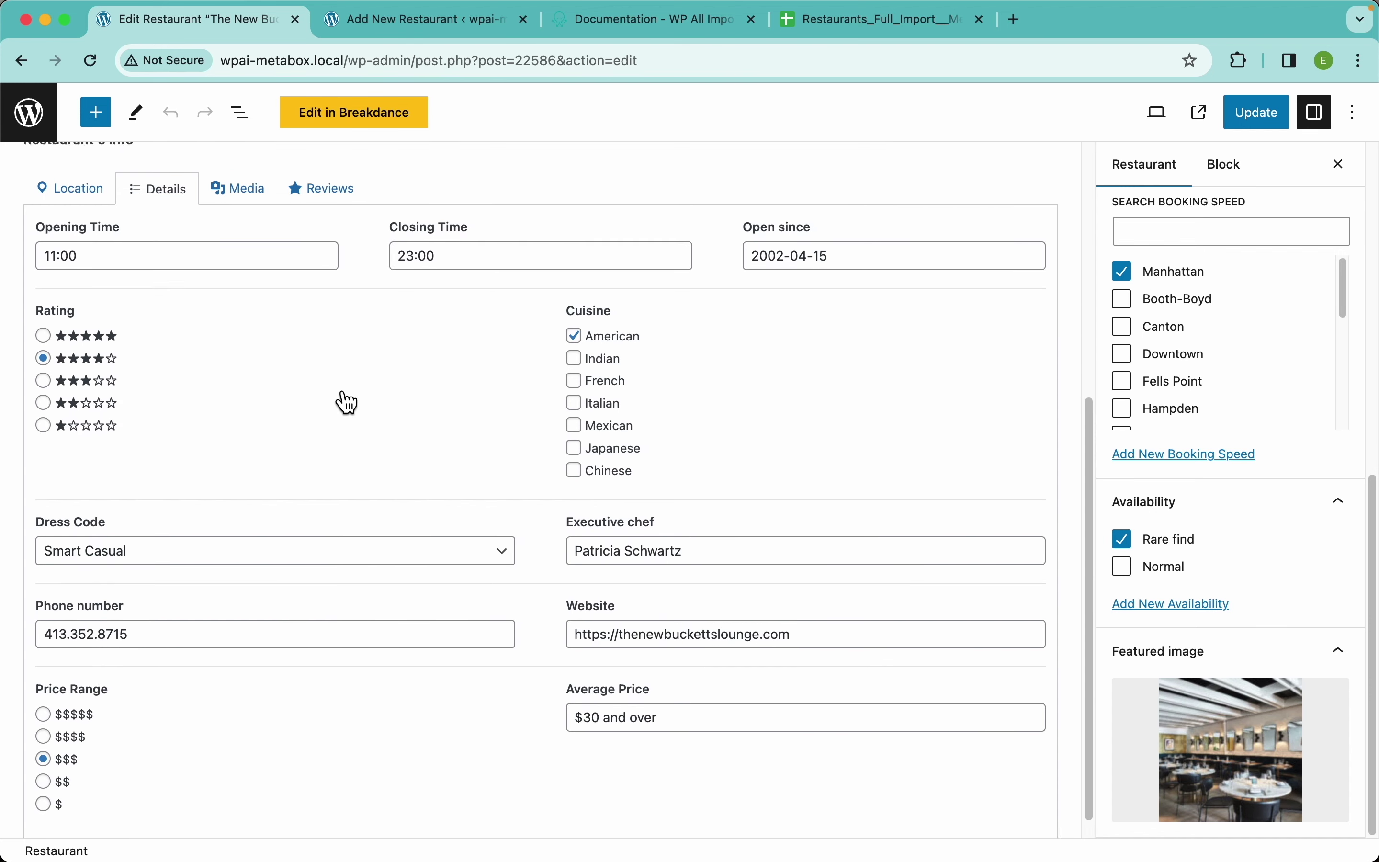
pyautogui.scroll(4, 239, 354)
# Examine the restaurant's Media gallery and Reviews entries, and open its public page in a new tab.
pyautogui.click(237, 392)
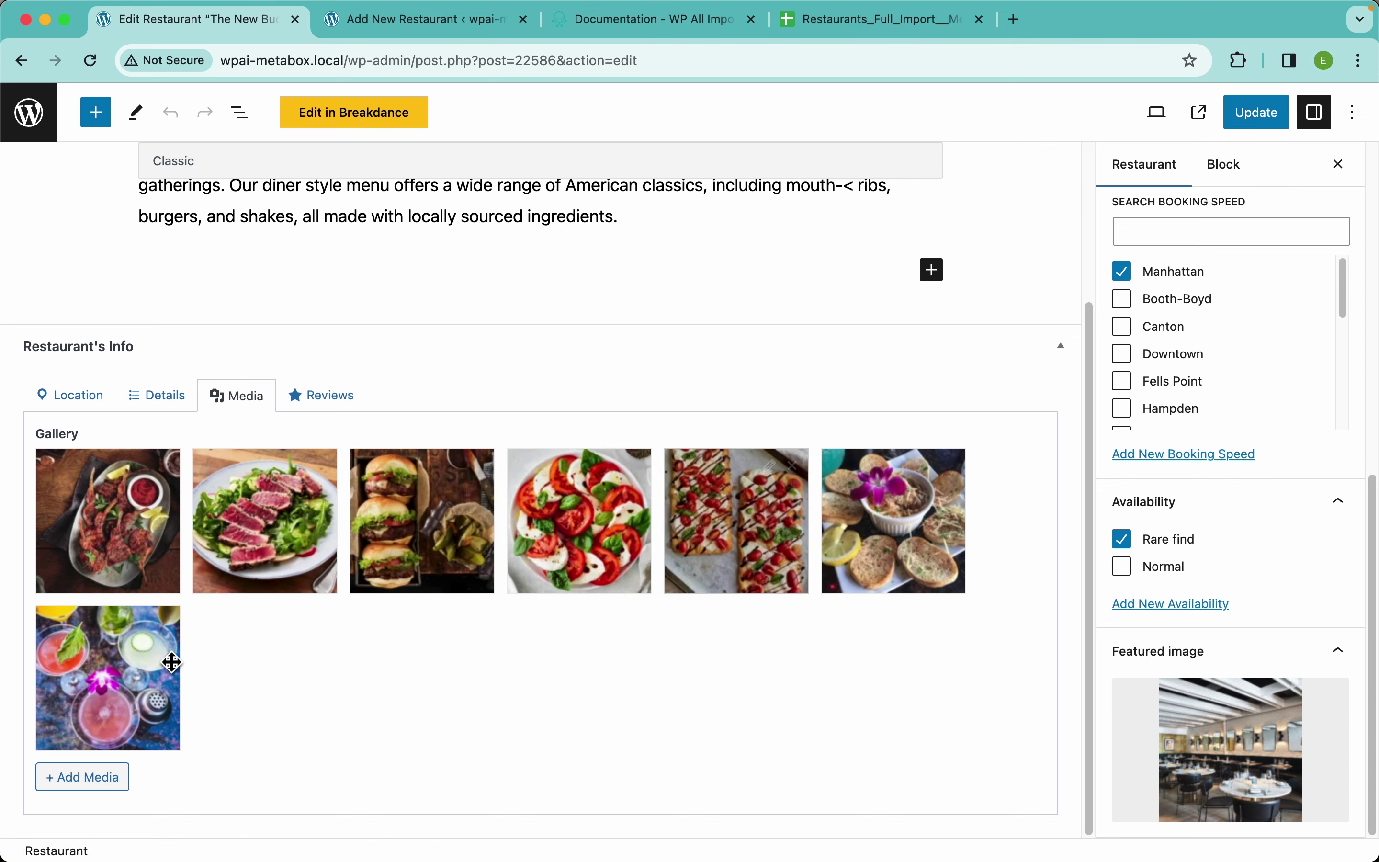
pyautogui.click(333, 406)
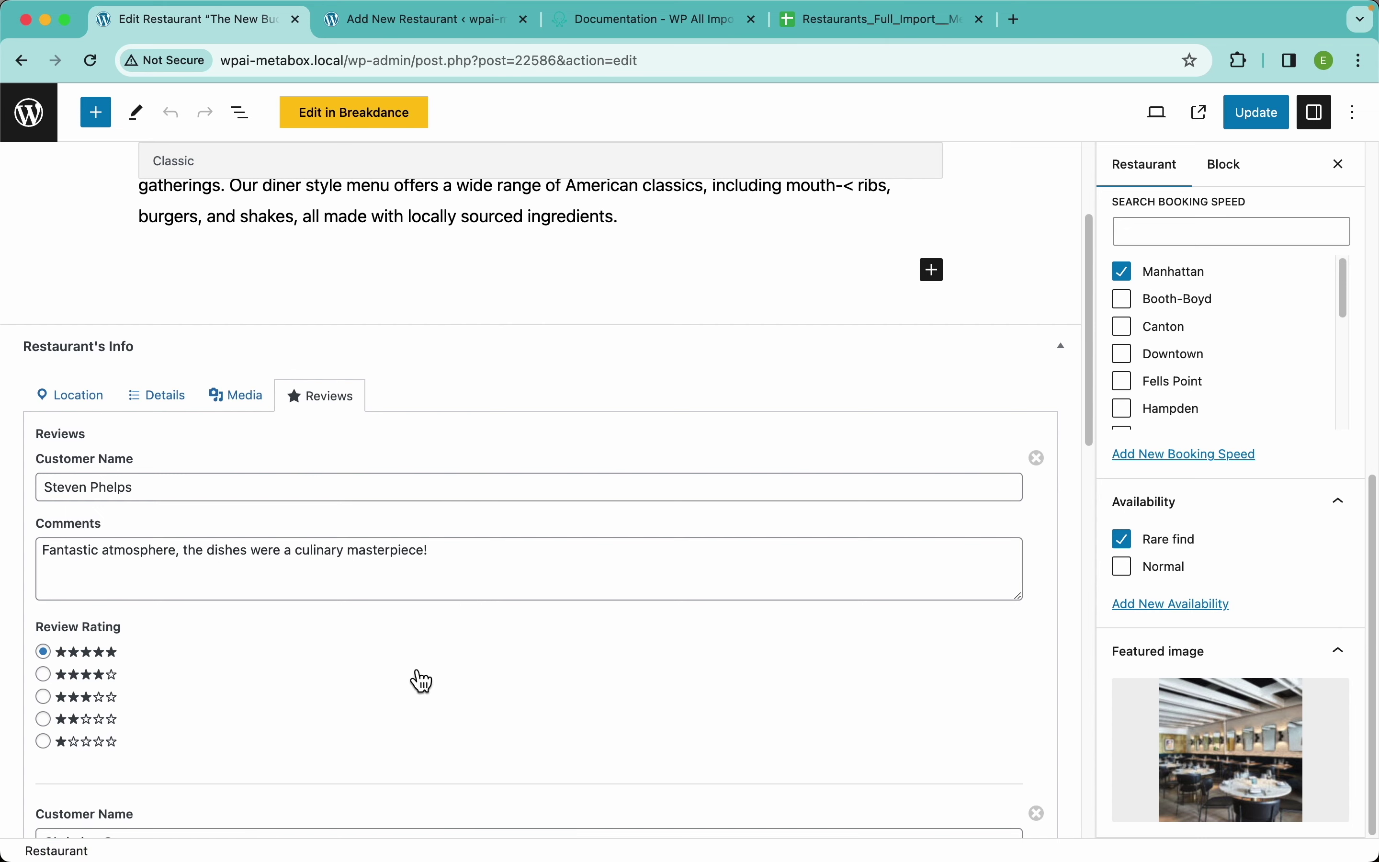
pyautogui.scroll(-10, 474, 673)
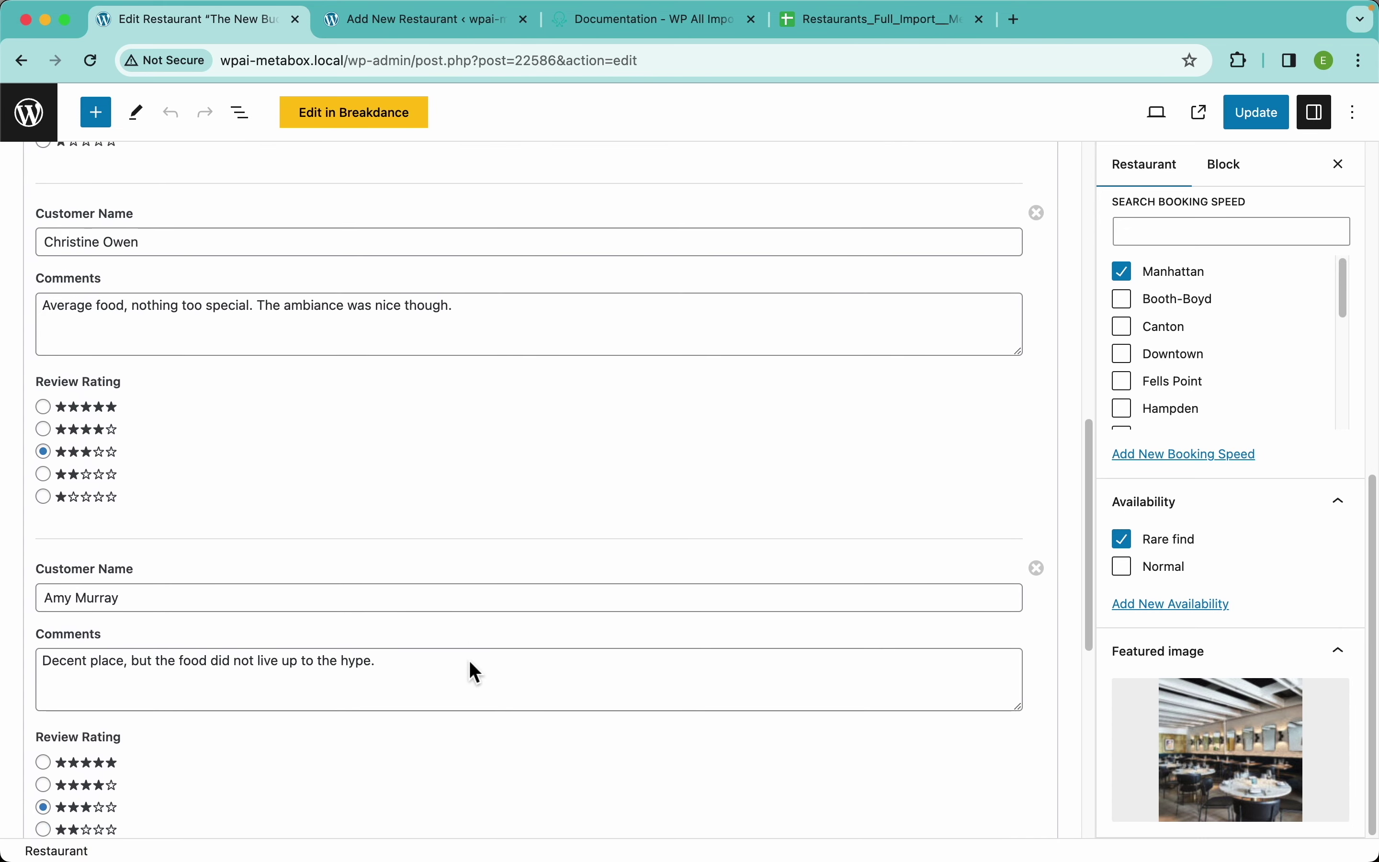
pyautogui.scroll(-2, 474, 673)
pyautogui.scroll(-8, 369, 655)
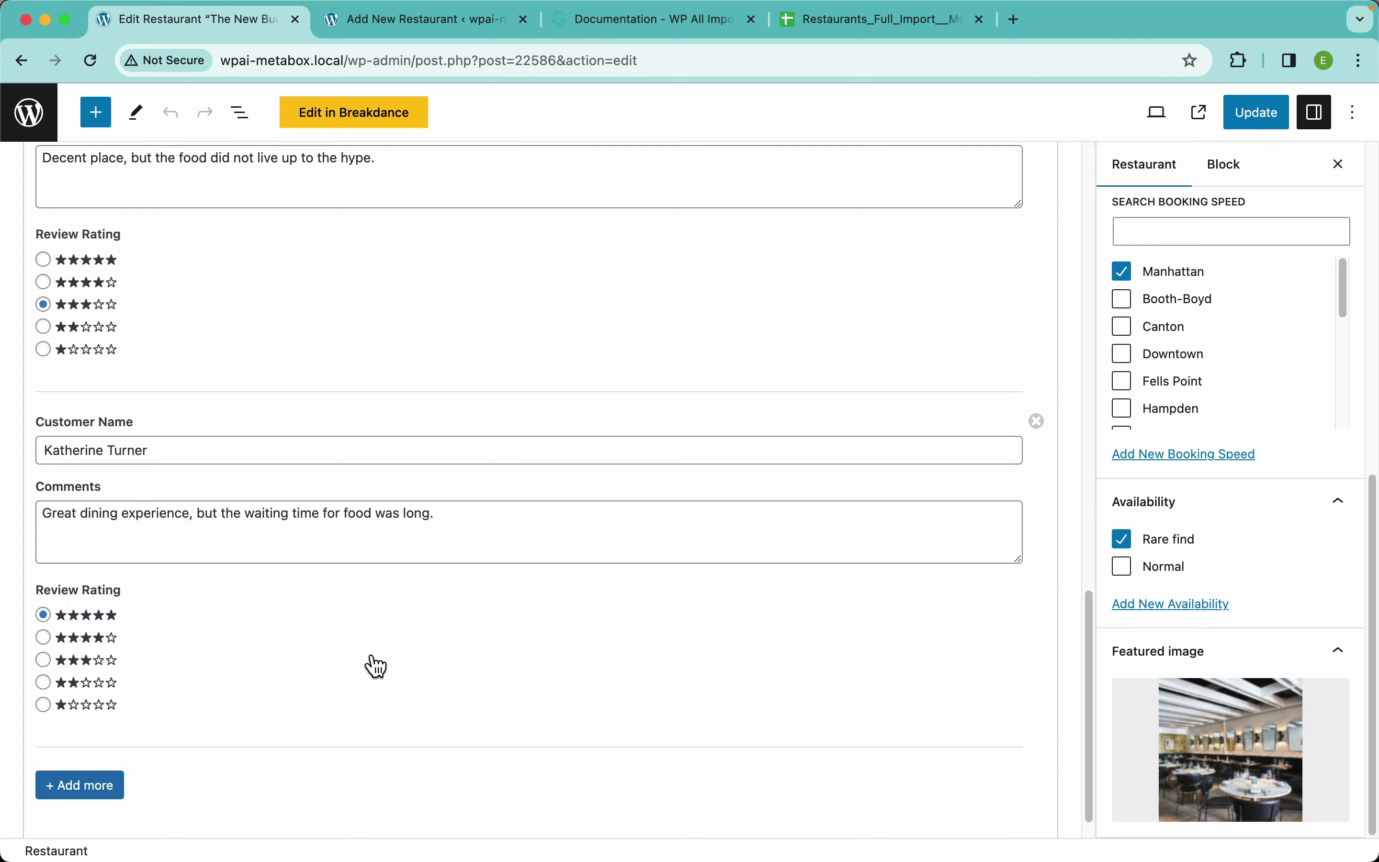
pyautogui.scroll(20, 372, 662)
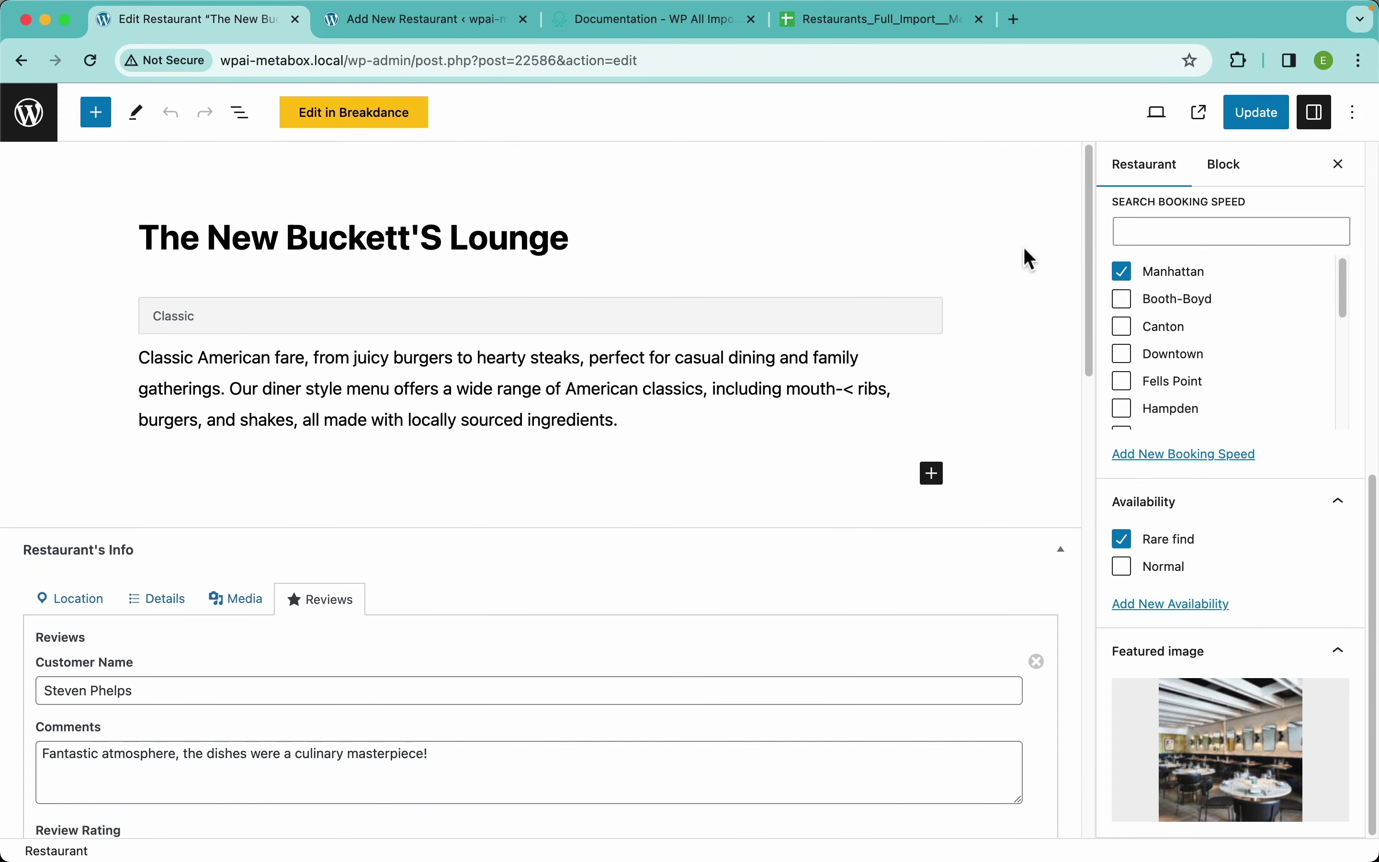
pyautogui.click(1200, 117)
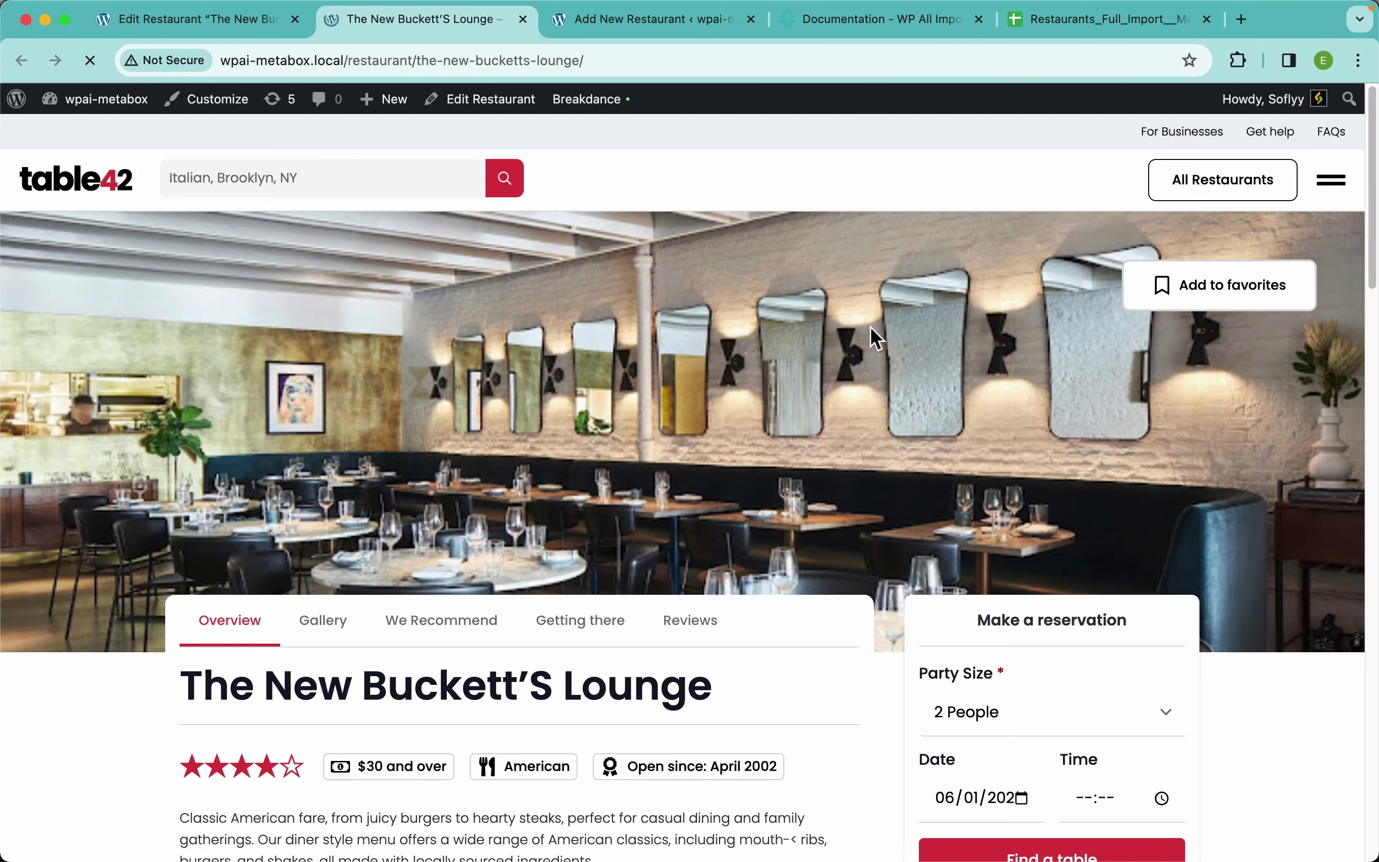